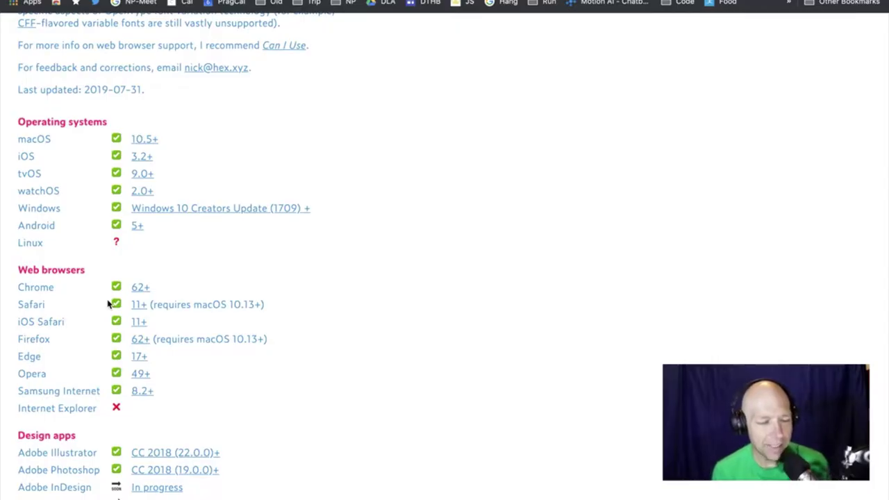
- Scroll through the v-fonts.com Design apps and Office apps variable-font support tables
scroll(107, 303, up, 5)
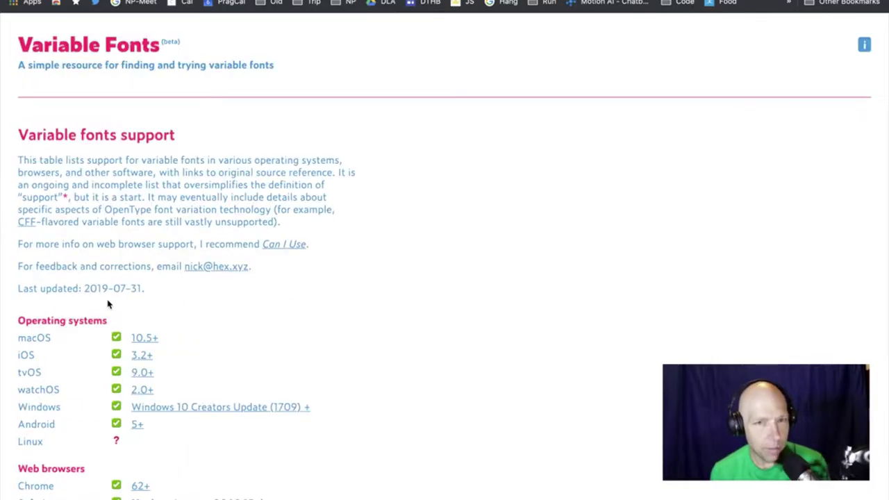
scroll(107, 303, down, 8)
scroll(109, 303, up, 1)
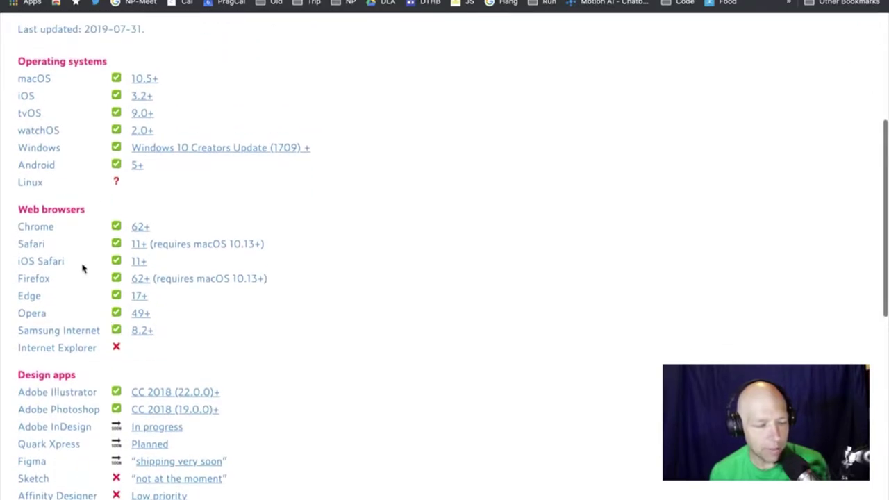
scroll(111, 226, down, 7)
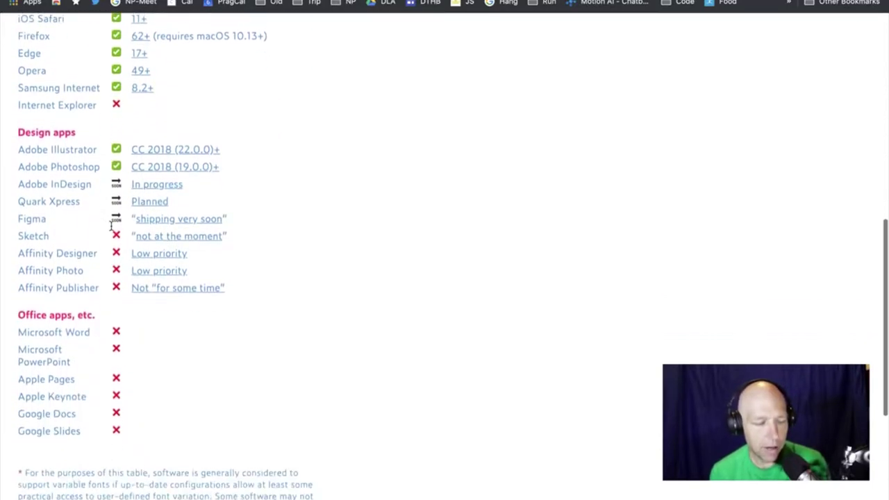
scroll(111, 226, up, 1)
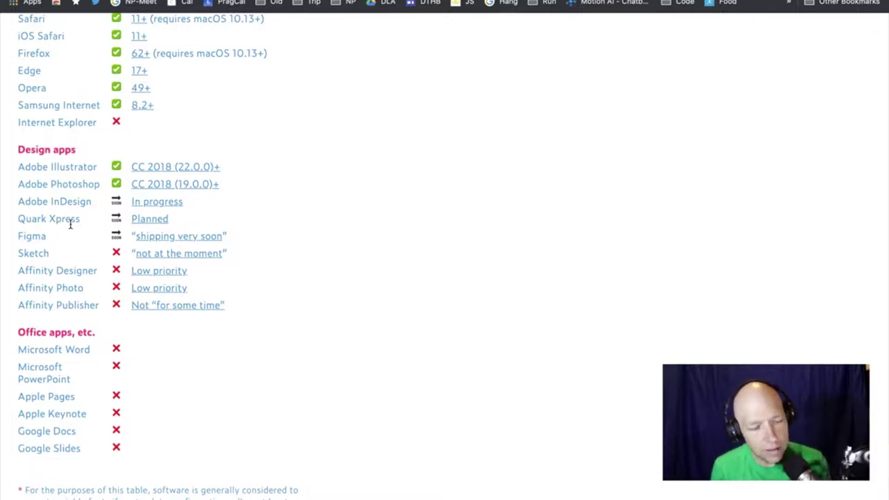
scroll(69, 224, up, 5)
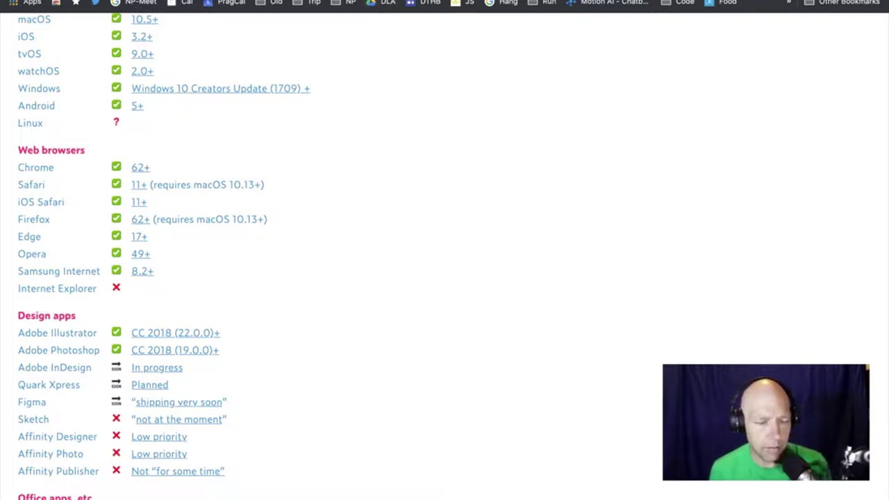
key(ctrl+Tab)
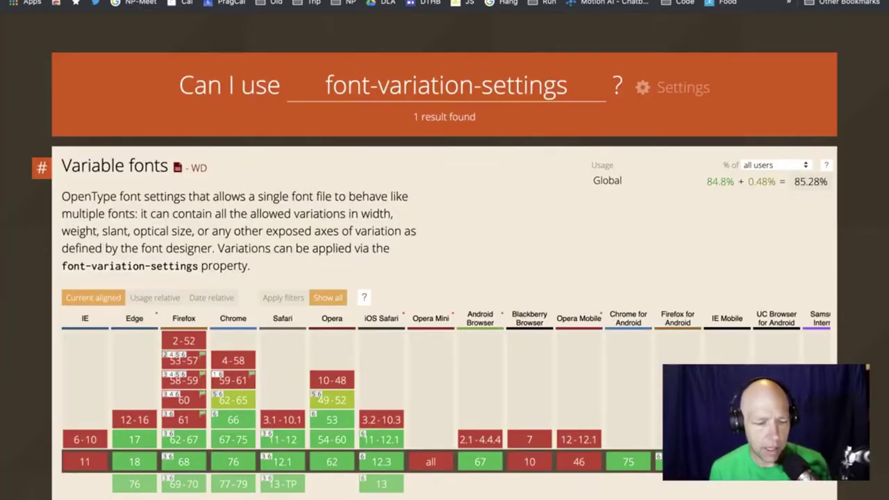
scroll(508, 248, down, 5)
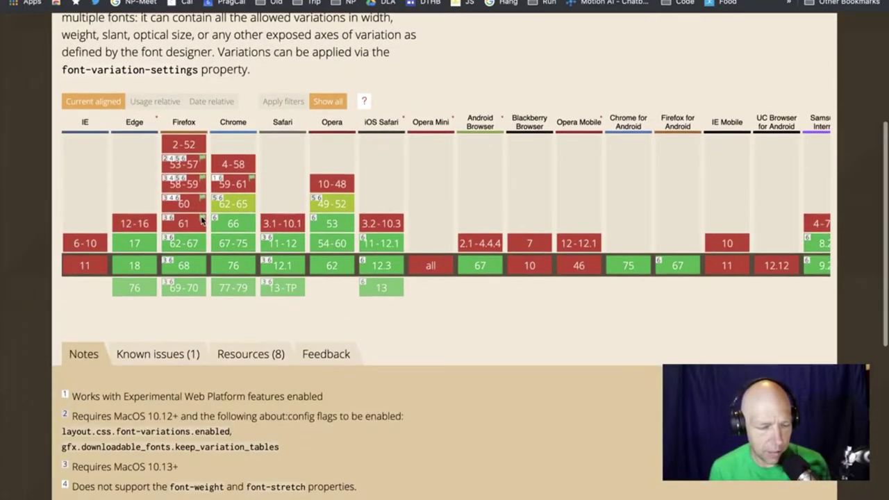
mouse_move(186, 226)
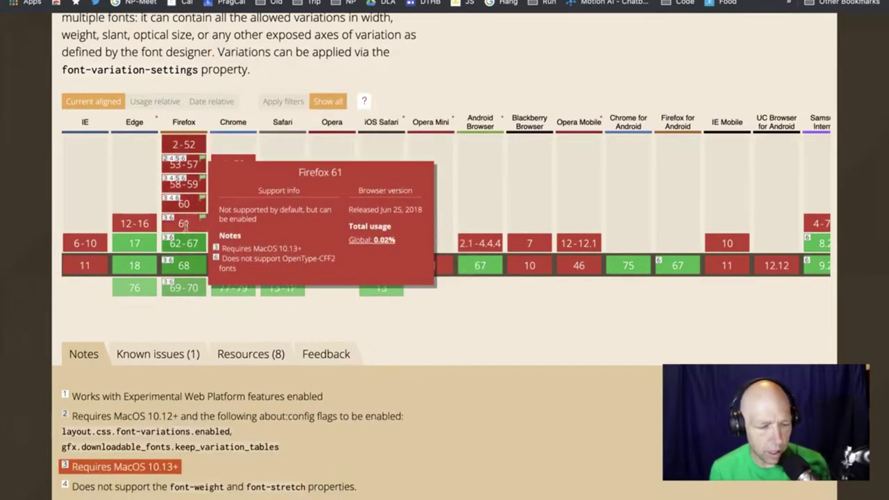
mouse_move(142, 222)
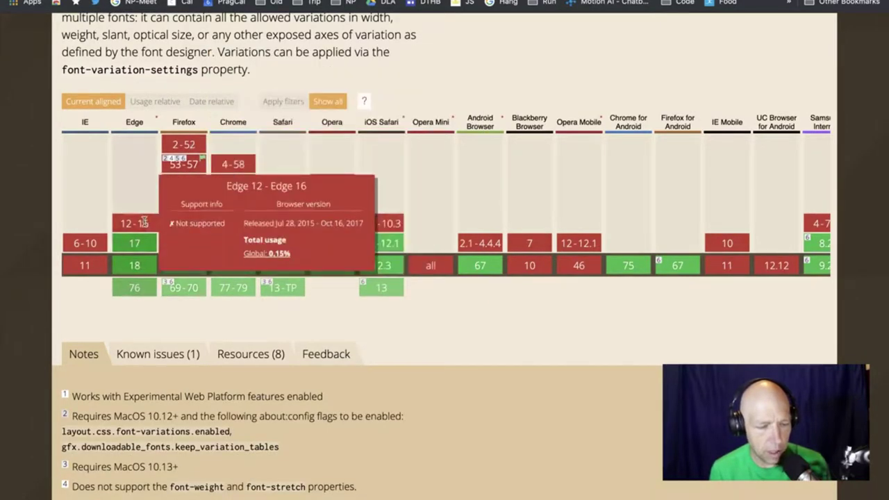
mouse_move(141, 259)
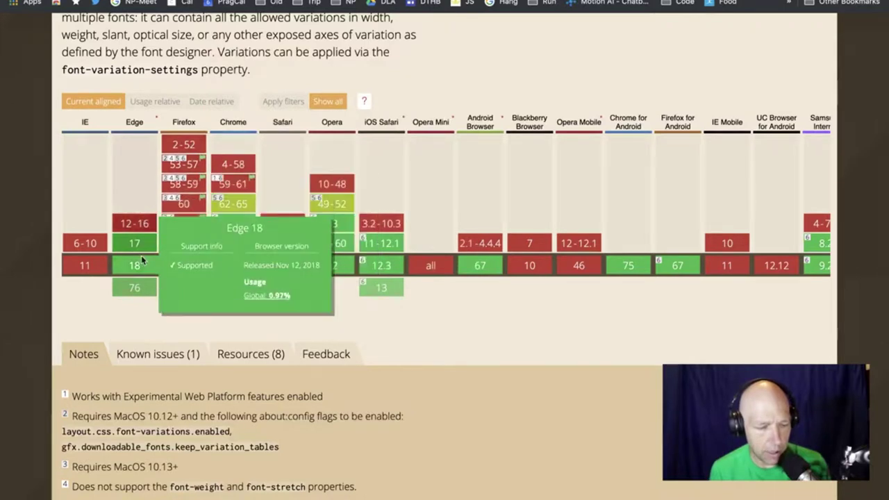
mouse_move(207, 258)
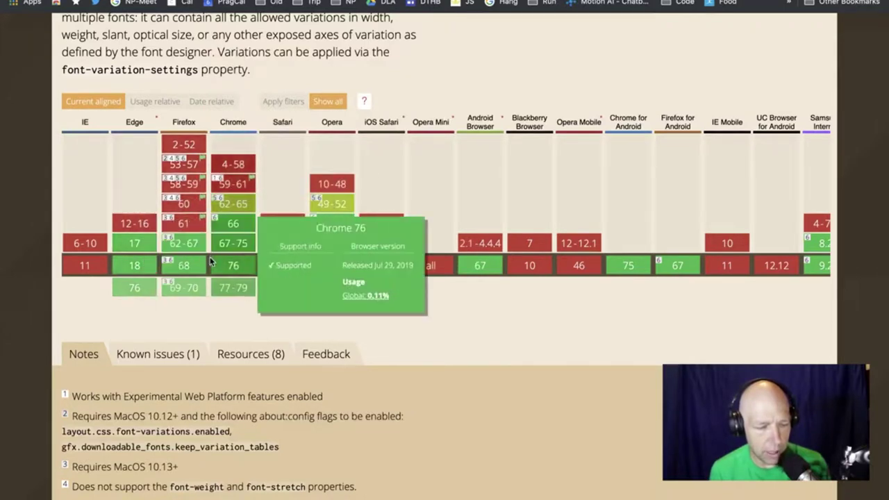
mouse_move(291, 252)
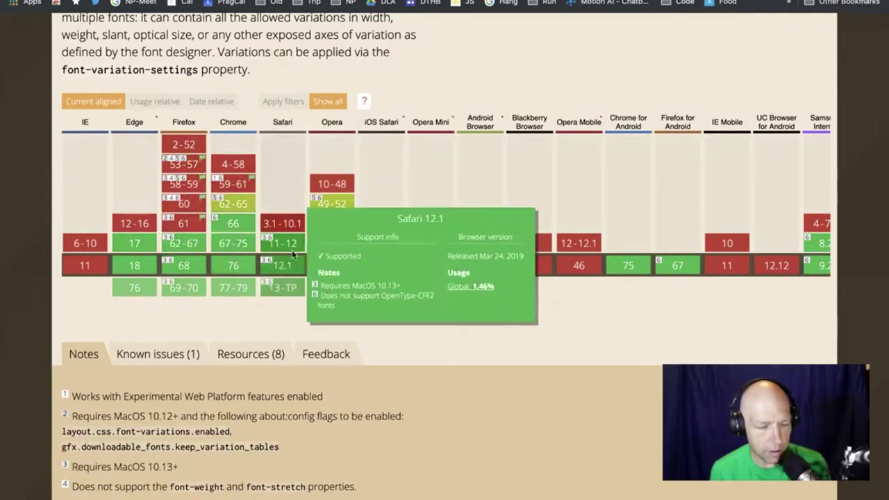
mouse_move(258, 284)
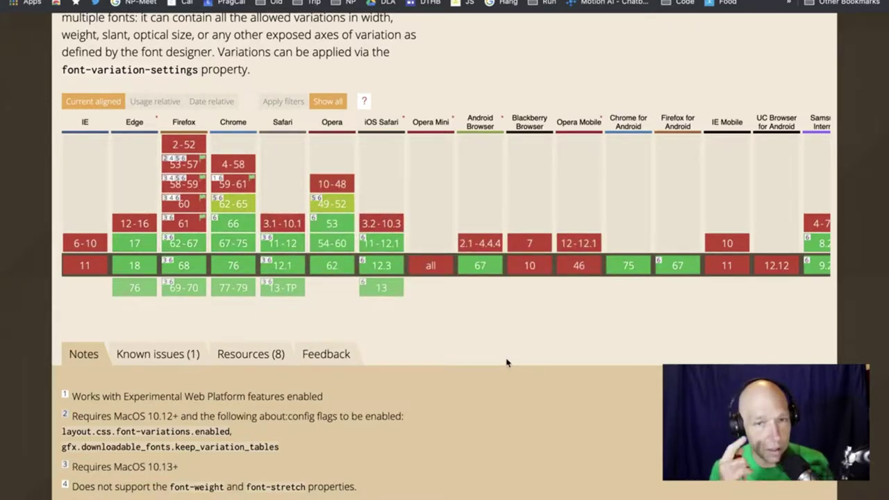
mouse_move(534, 265)
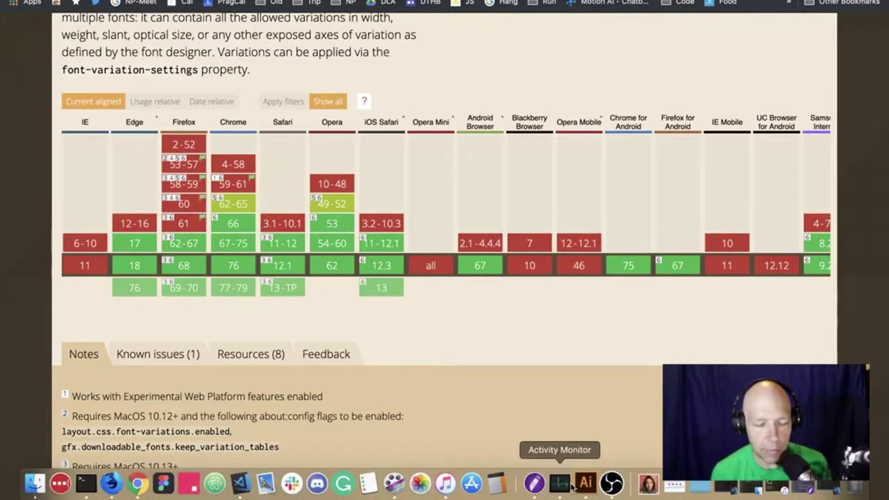
- In Illustrator, draw a text frame reading 'Weight Structure', then widen and heighten it
click(586, 484)
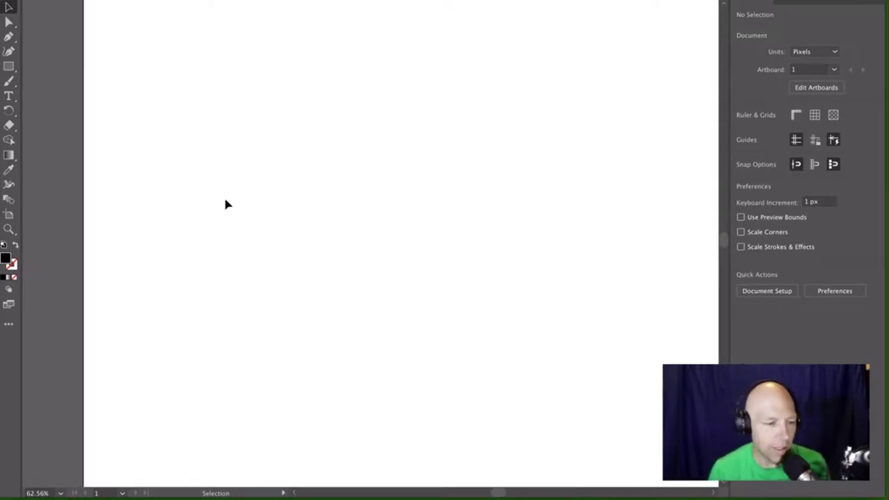
click(8, 95)
drag(139, 35, 303, 154)
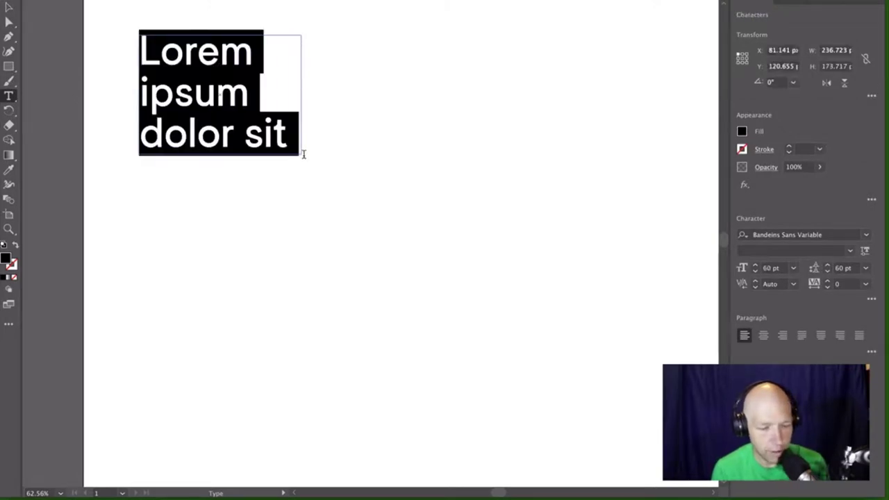
text(Weight)
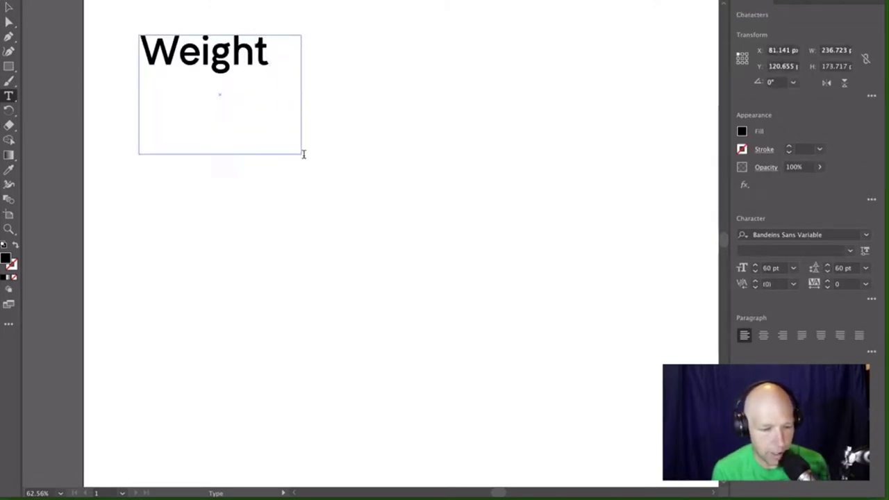
text( Structure)
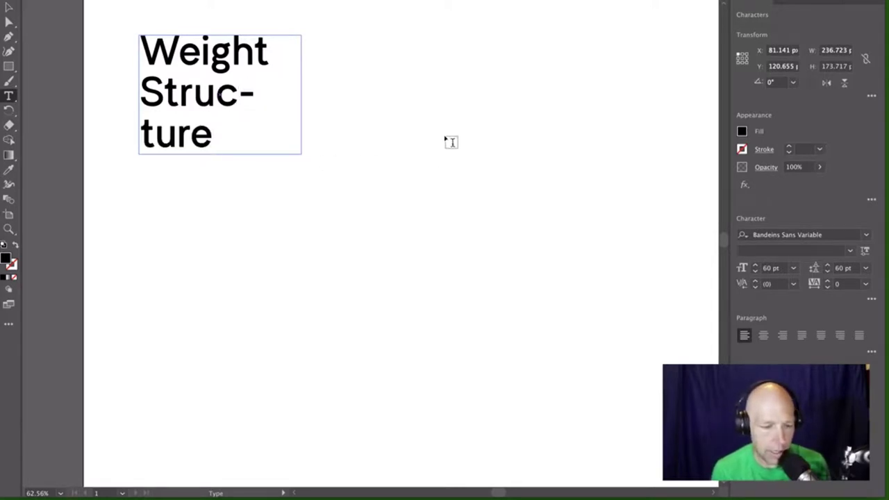
super+click(450, 141)
click(8, 8)
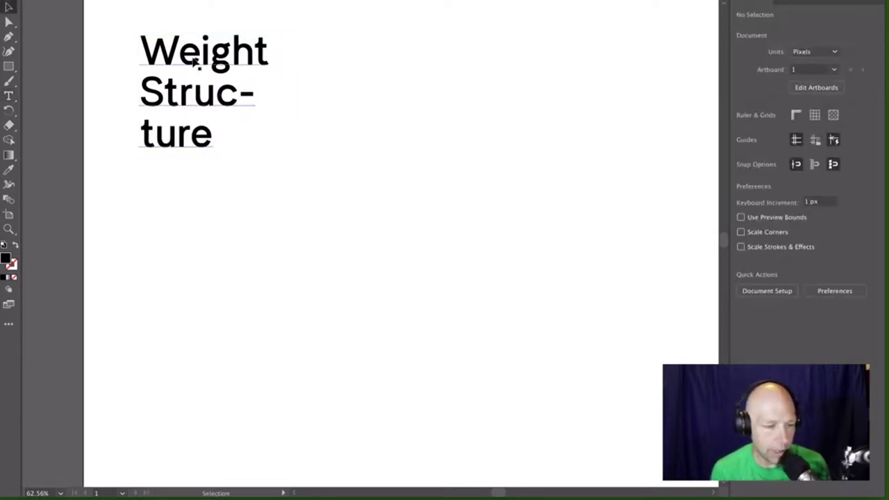
click(304, 93)
drag(310, 94, 465, 94)
drag(302, 158, 301, 257)
- Add 'difference' and 'similar' as the third and fourth lines, correcting the misspelled last word
double_click(313, 95)
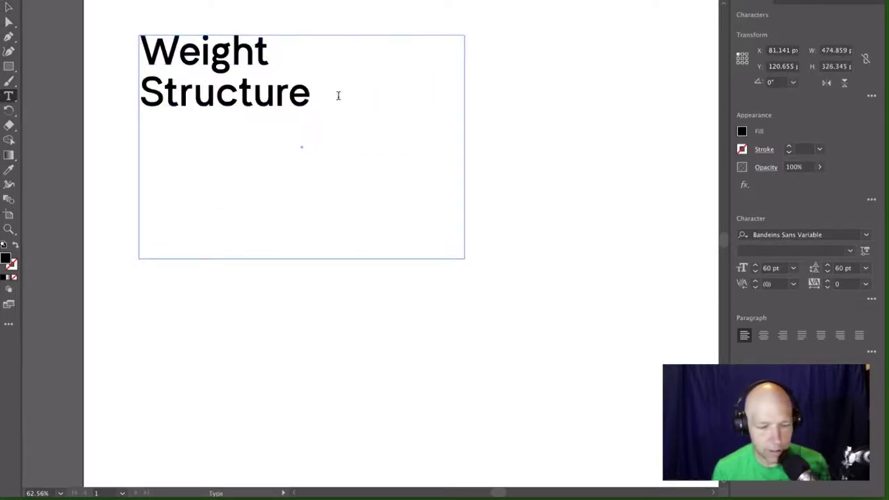
key(Return)
text(differ)
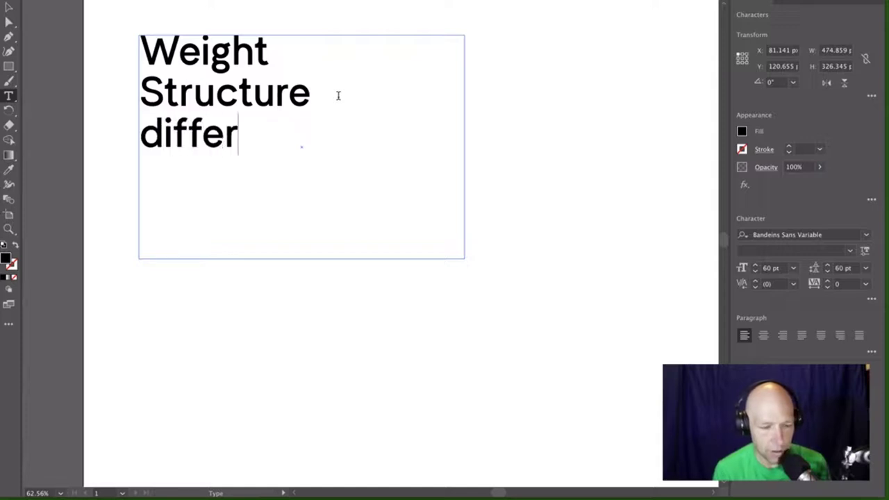
text(ence)
key(Return)
text(stru)
key(BackSpace)
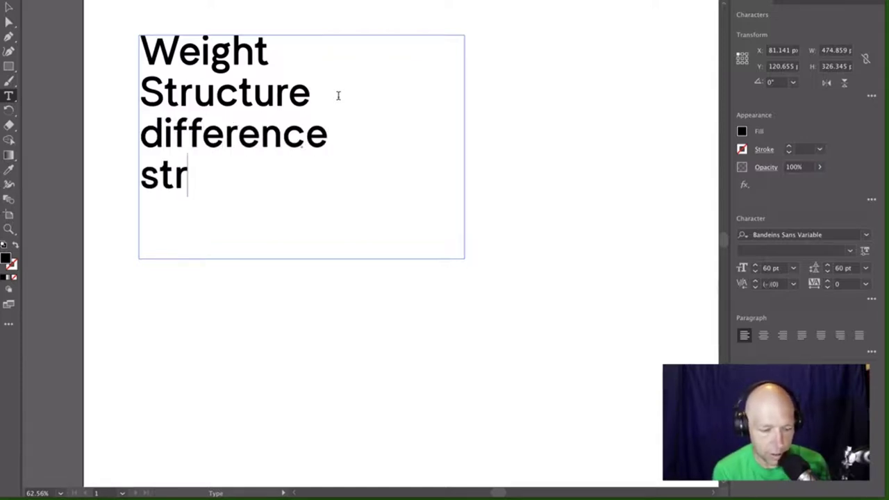
key(BackSpace)
key(BackSpace)
text(imu)
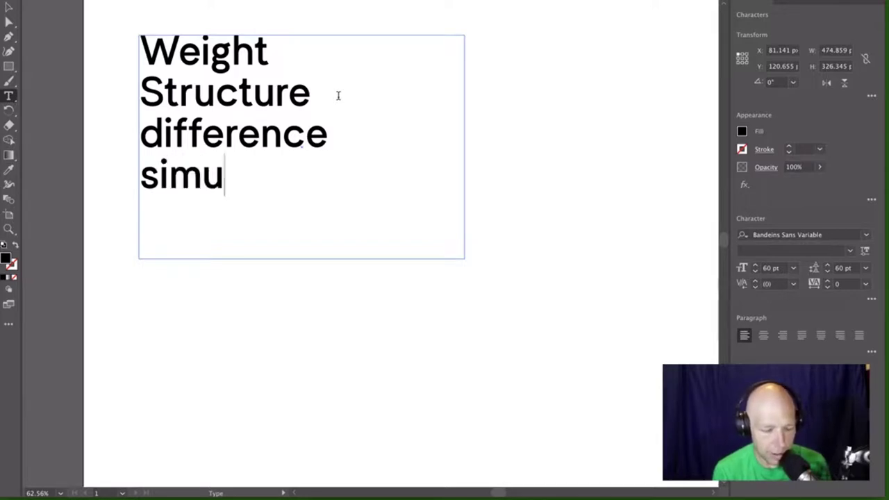
text(larity)
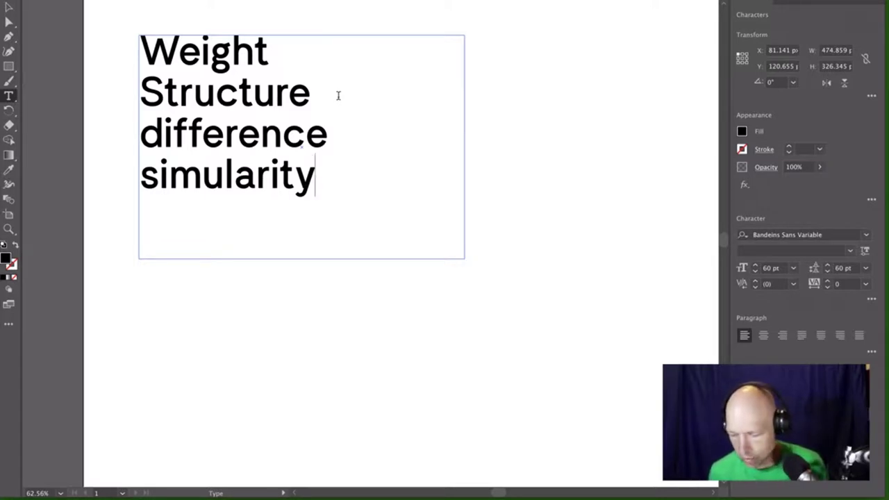
double_click(284, 179)
key(BackSpace)
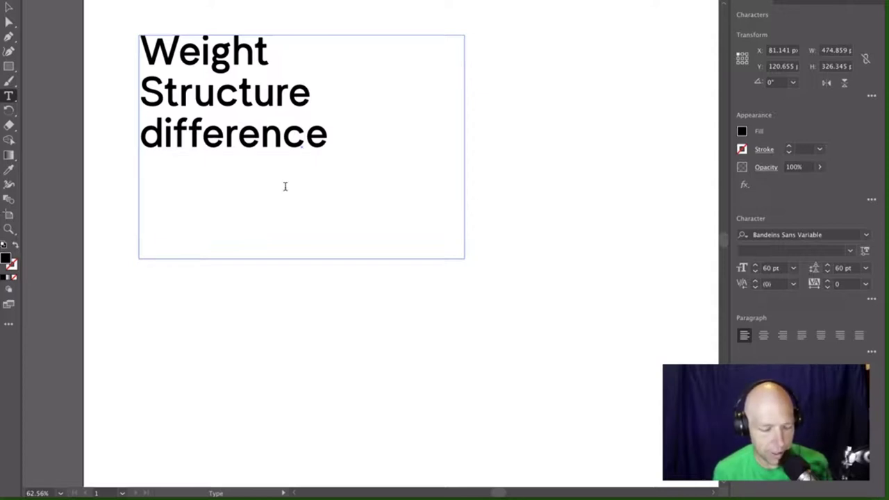
text(similar)
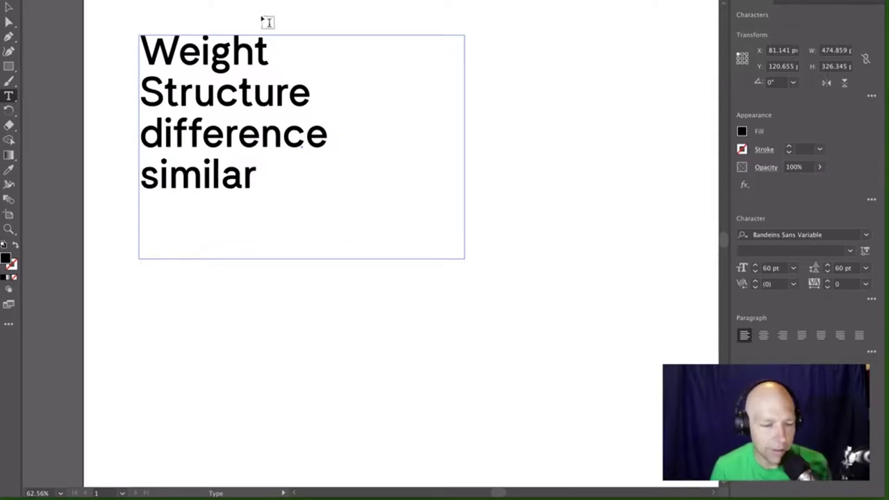
- Shrink the text frame to fit its words and place a duplicate to its right
click(9, 7)
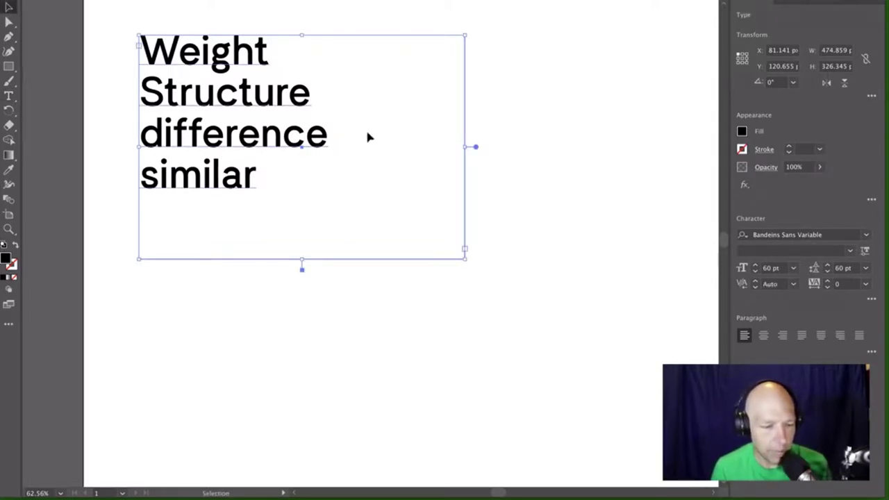
drag(239, 115, 229, 114)
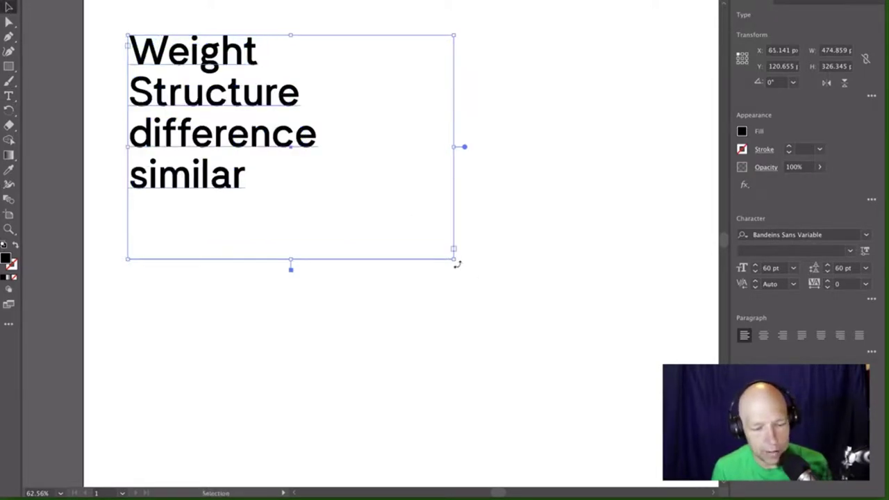
drag(455, 260, 318, 205)
click(389, 193)
click(201, 94)
key(ctrl+v)
drag(200, 95, 416, 104)
key(ctrl+z)
drag(355, 180, 446, 129)
- Replace all the copied frame's text with 'McDonalds'
double_click(446, 129)
double_click(447, 129)
key(ctrl+a)
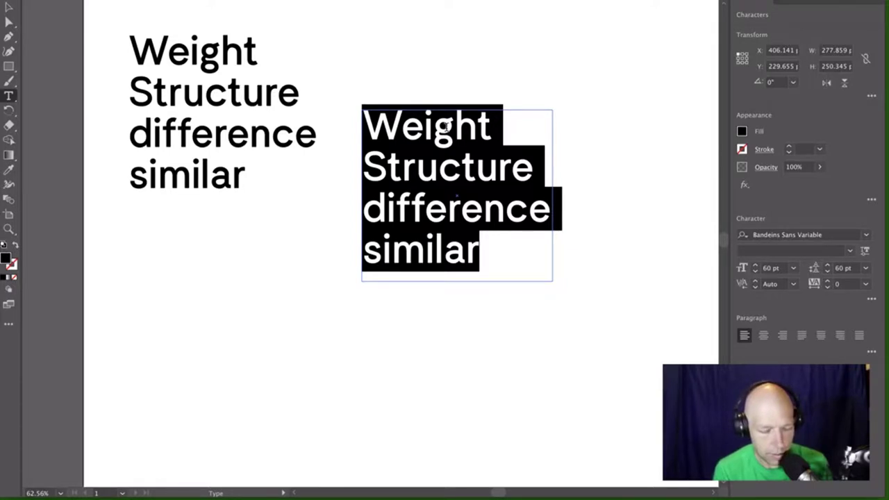
text(McDonald)
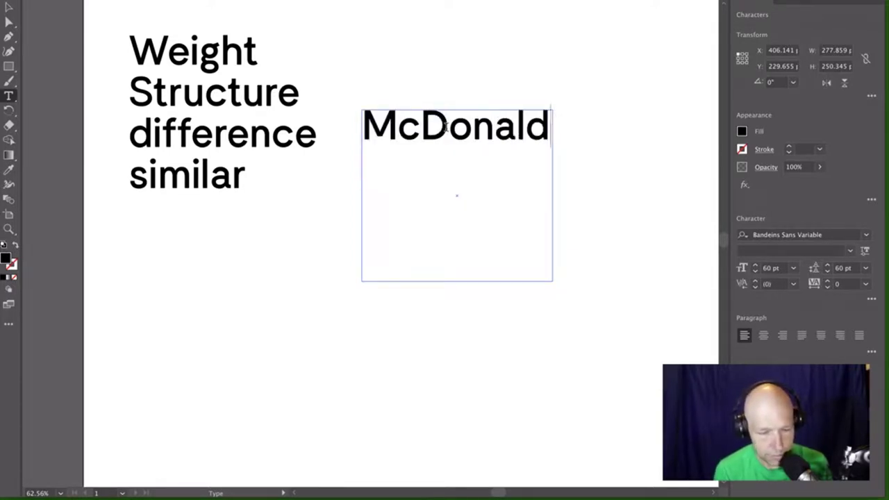
text(s)
super+click(520, 89)
- Widen the McDonalds frame and add '1111 Blue Island' on a new line below
key(v)
click(481, 136)
drag(554, 196, 622, 195)
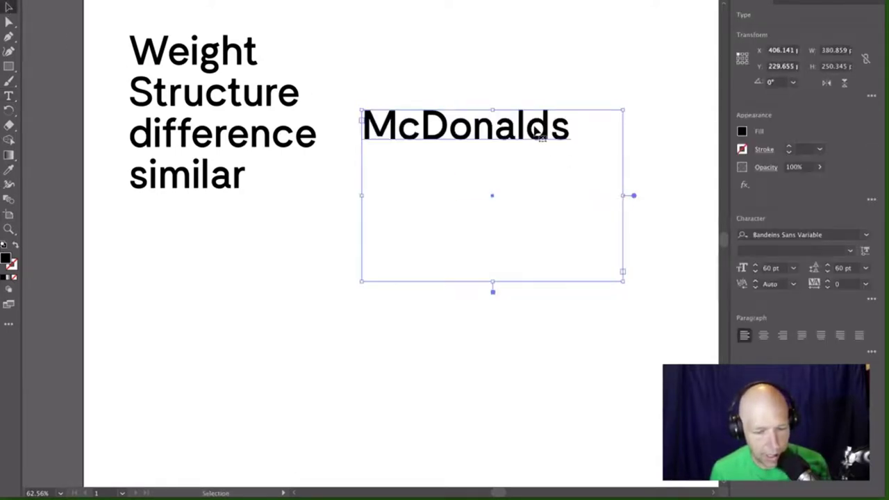
key(t)
click(566, 127)
key(Return)
text(11)
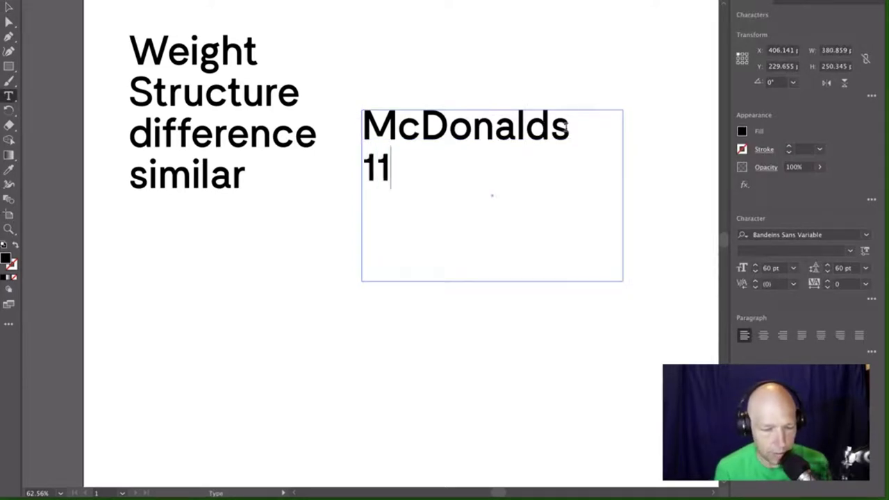
text(11 Blue )
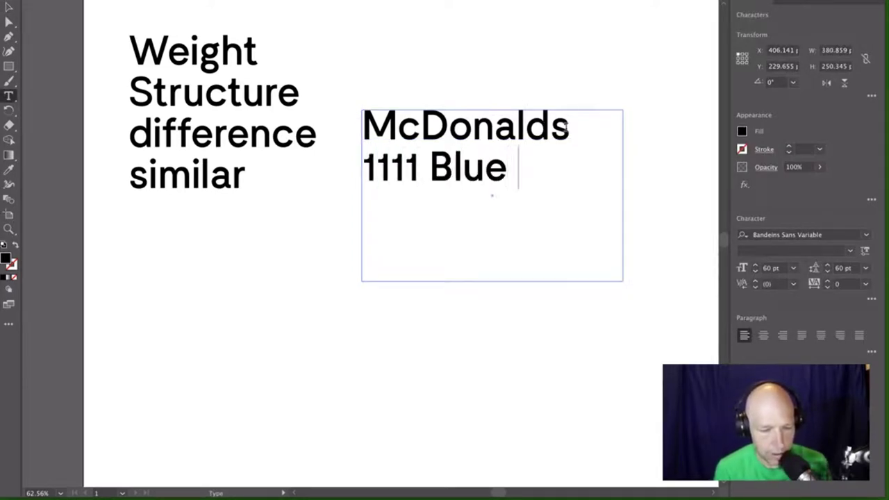
text(Island)
key(ctrl+a)
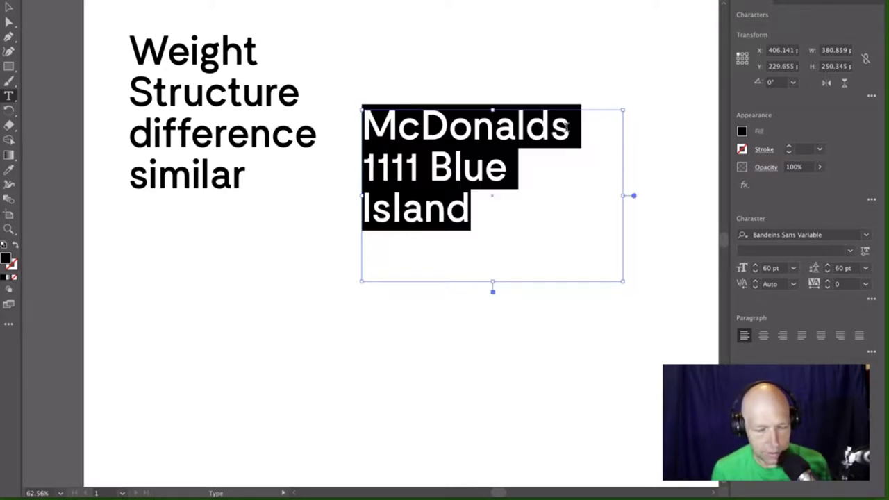
- Set the text to 30 pt with Auto leading
click(771, 270)
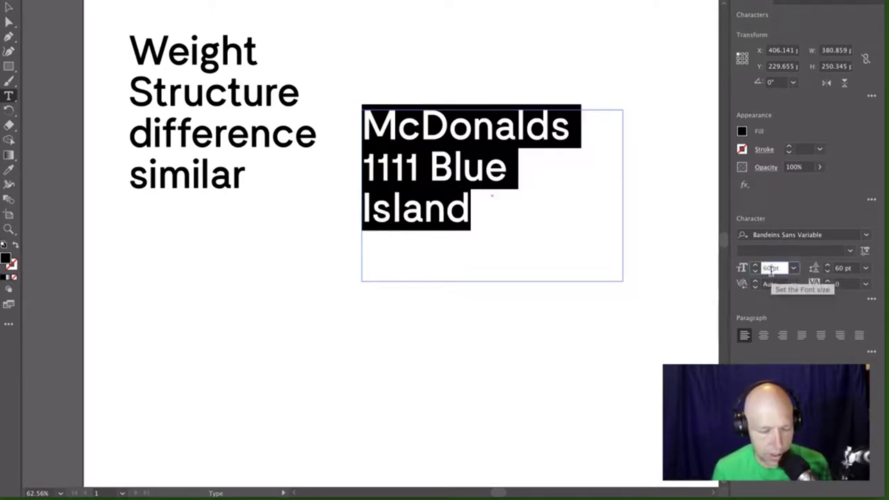
text(30)
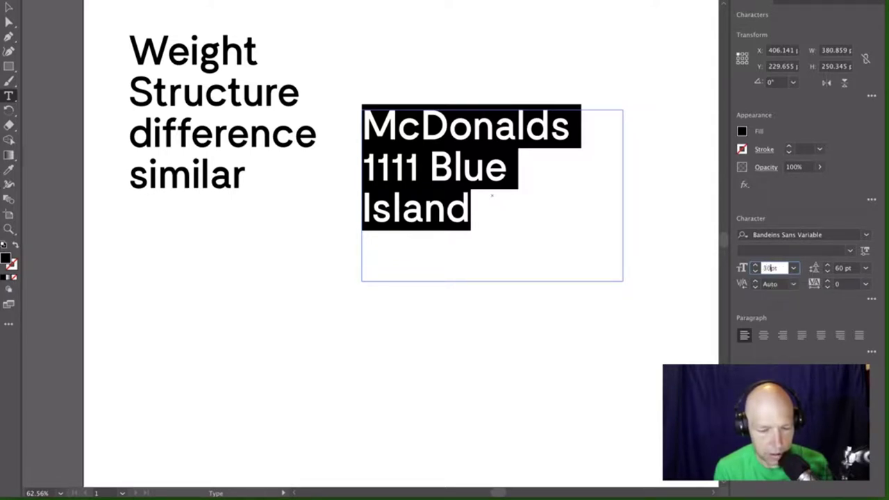
key(Return)
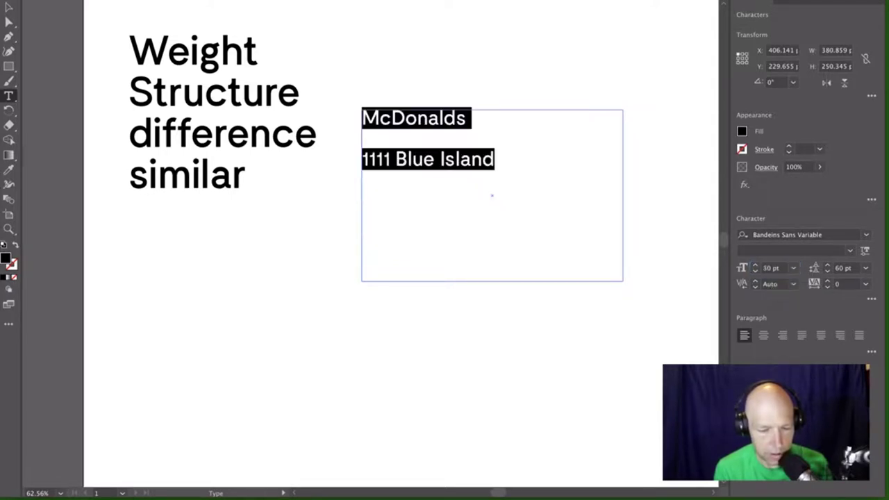
click(840, 267)
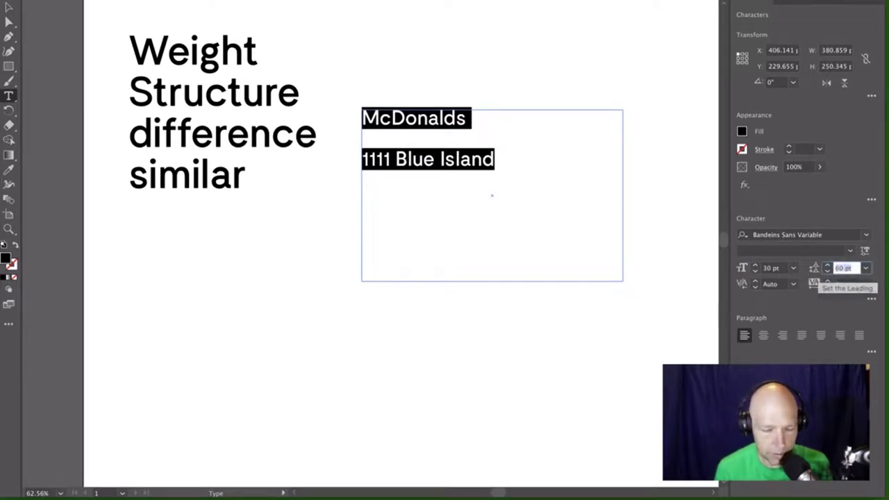
text(90%)
key(Return)
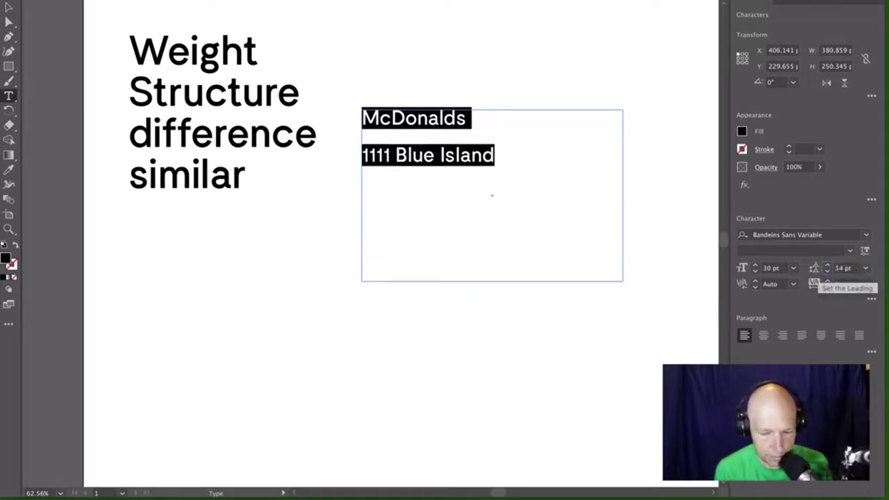
click(865, 269)
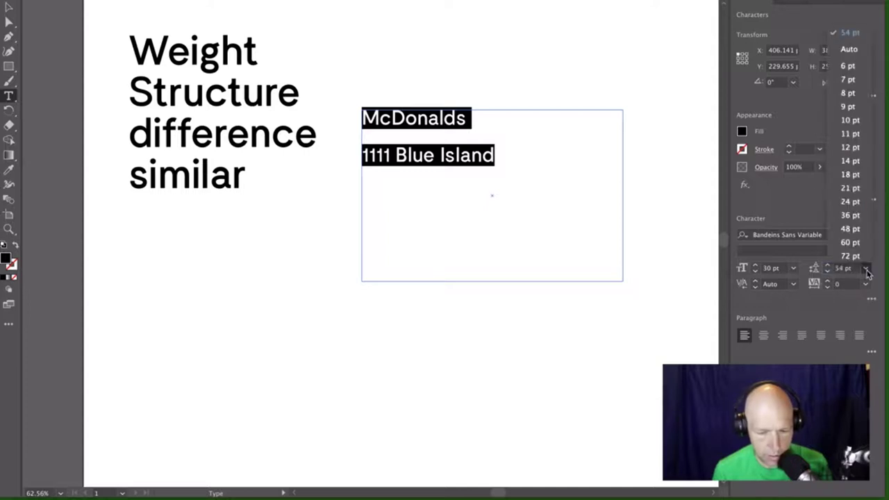
click(848, 49)
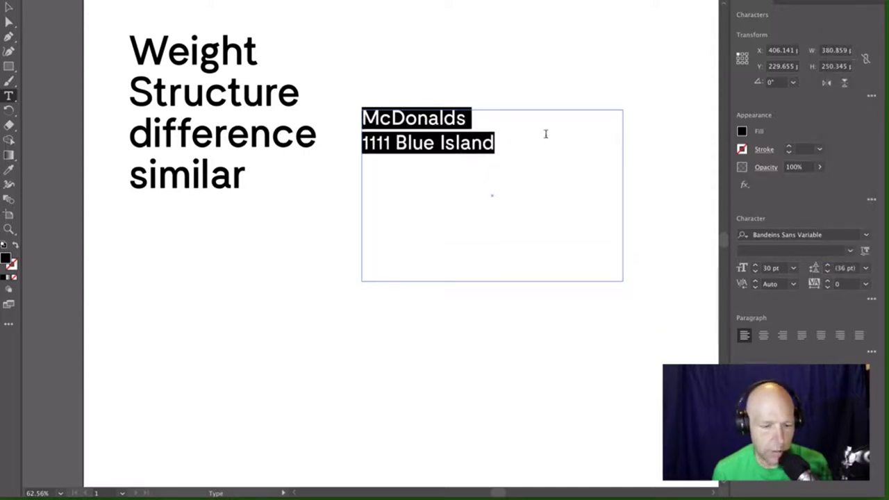
- Move the McDonalds text block down and slightly right
click(8, 7)
click(496, 101)
drag(440, 129, 453, 175)
click(458, 102)
- Make McDonalds Bold and the 1111 Blue Island line Regular
key(t)
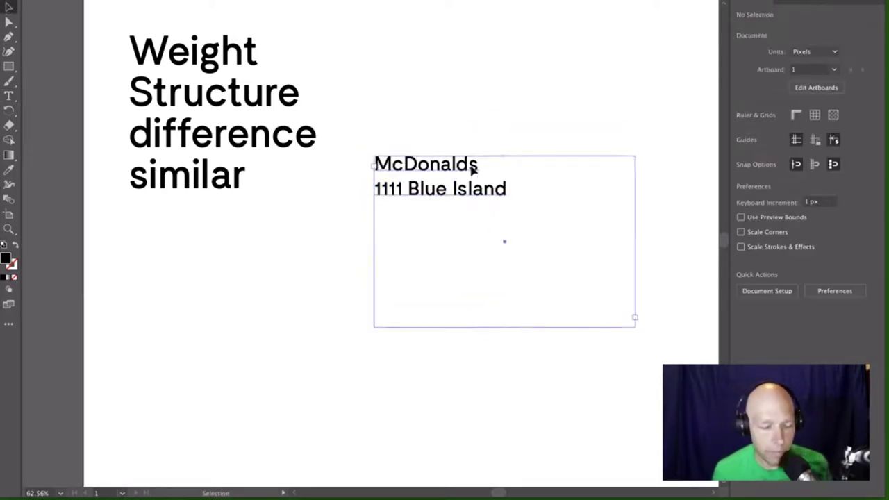
click(475, 165)
drag(478, 164, 357, 159)
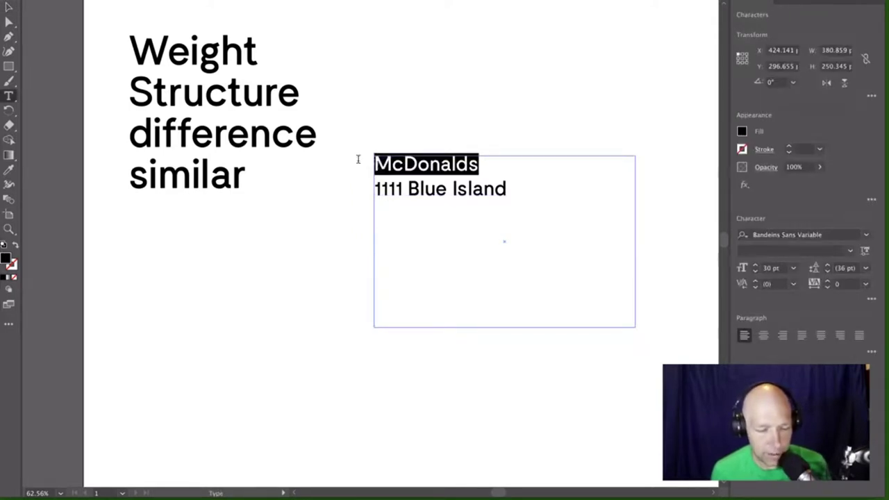
click(851, 251)
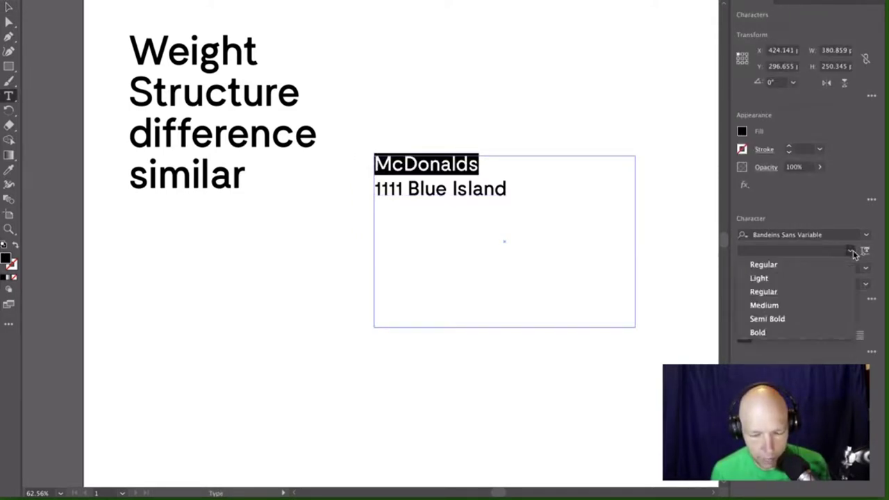
click(804, 333)
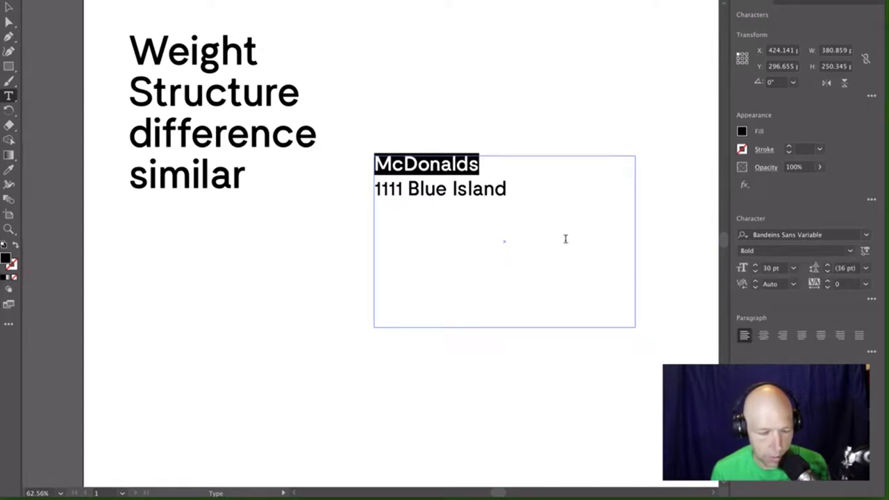
triple_click(490, 190)
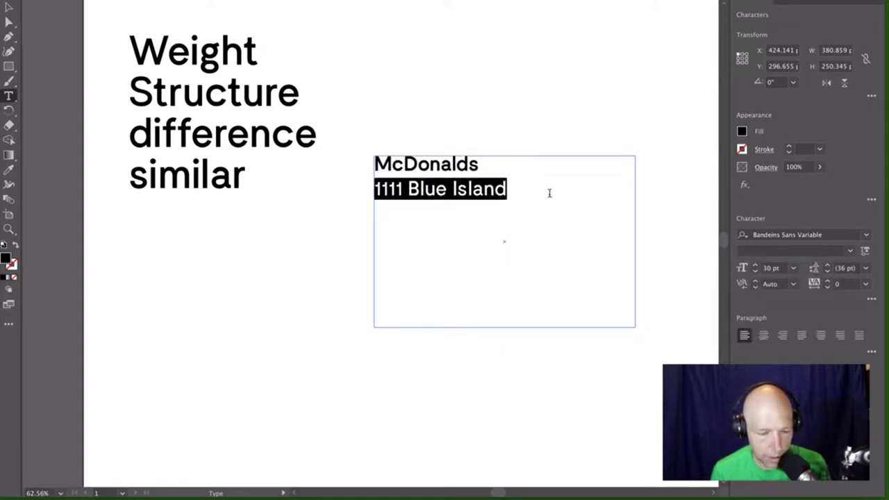
click(851, 251)
click(826, 263)
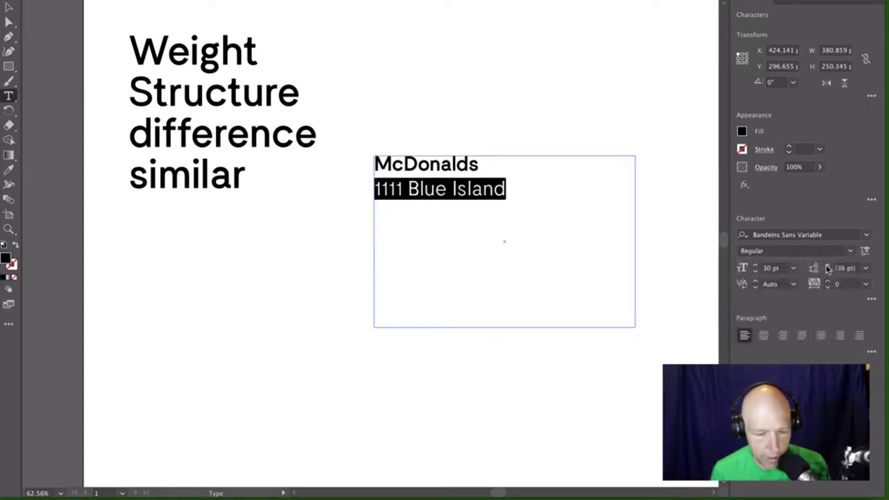
click(470, 160)
key(Escape)
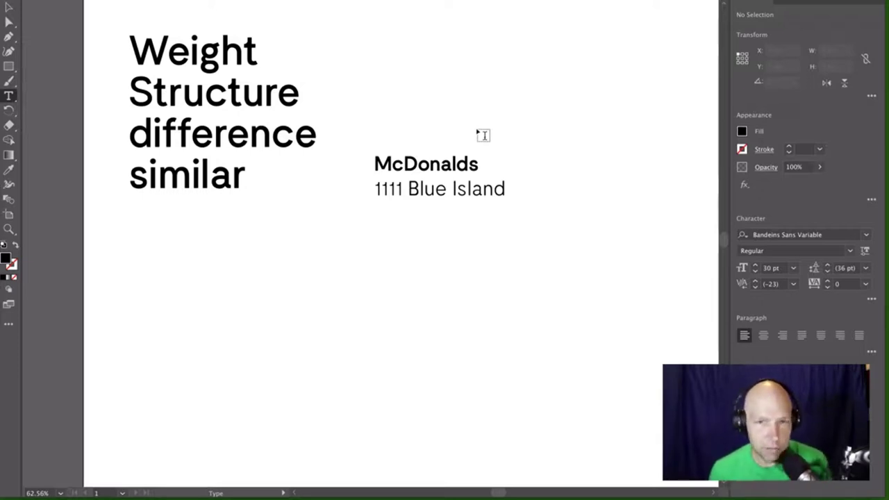
- Set the McDonalds headline to 42 pt
double_click(461, 170)
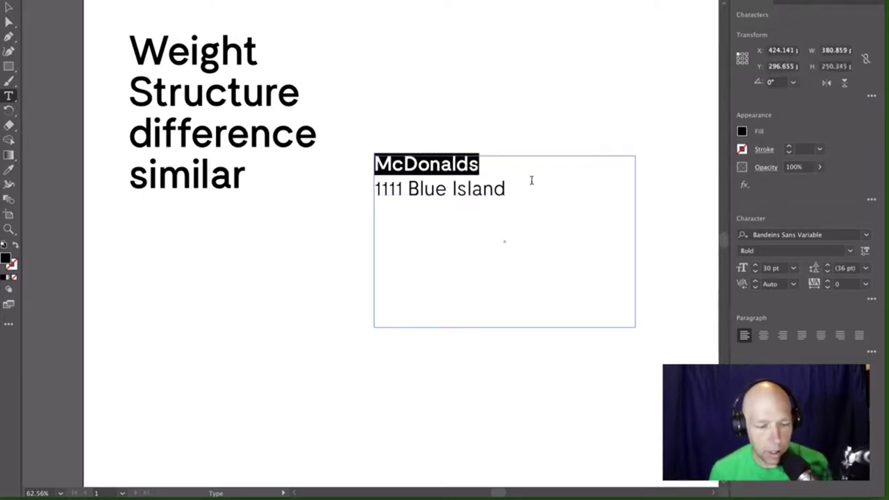
click(782, 269)
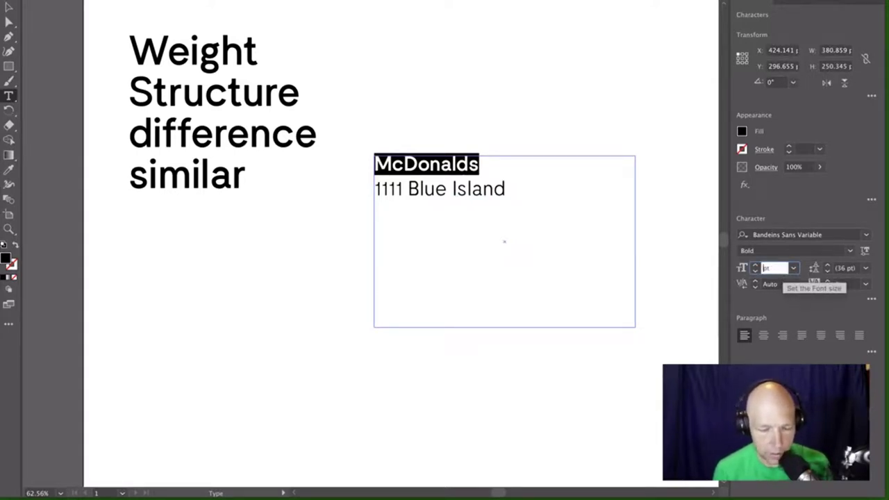
text(42)
key(ctrl+z)
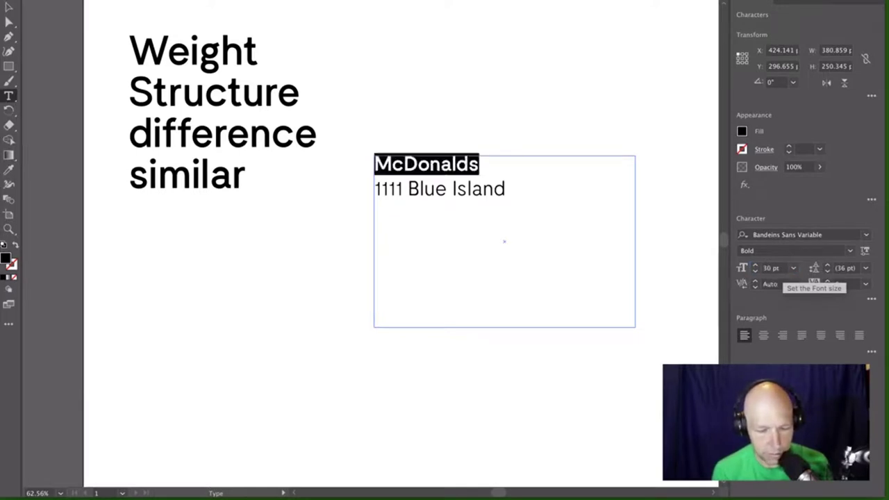
click(772, 270)
text(42)
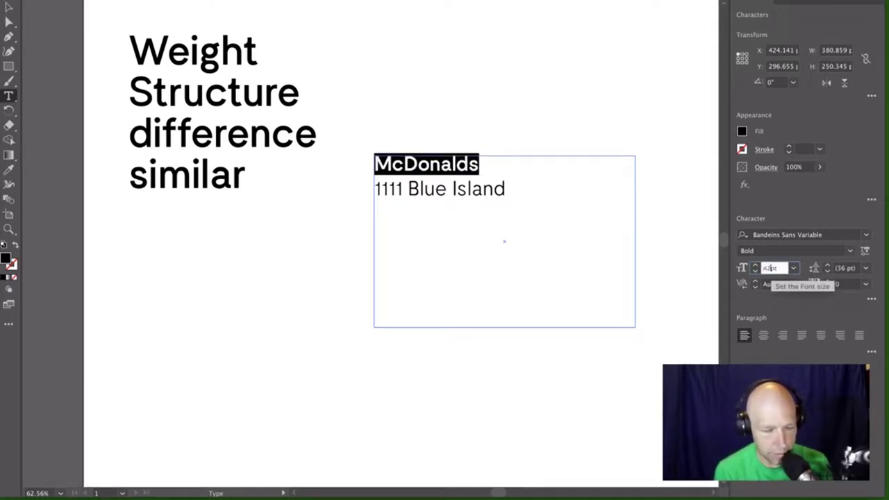
key(Return)
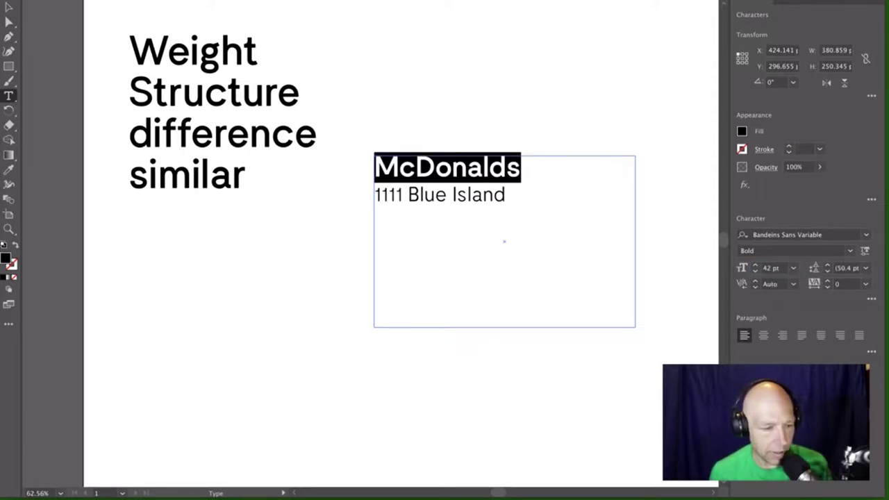
key(Escape)
click(481, 125)
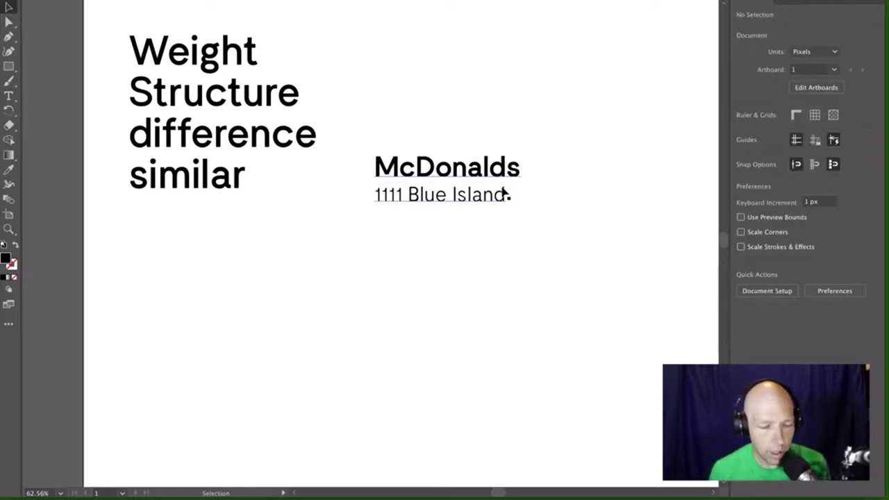
- Replace the word McDonalds with 'Casa Pueblo'
double_click(506, 182)
double_click(515, 170)
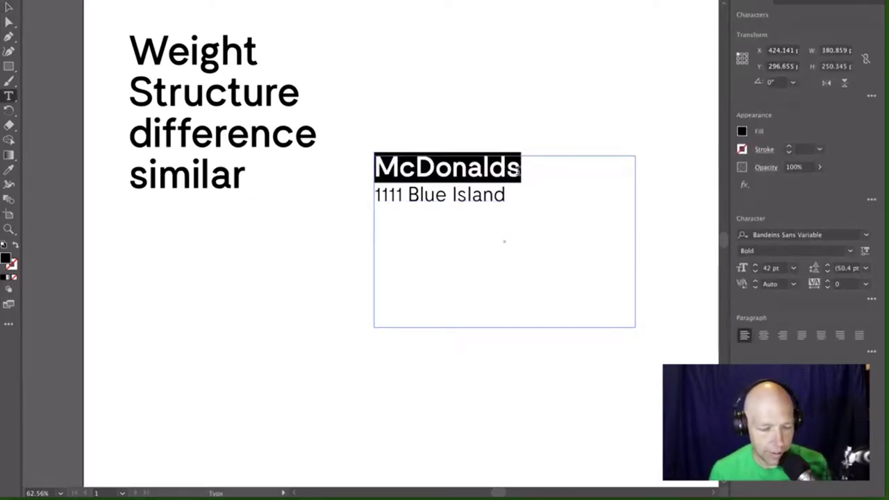
text(Case P)
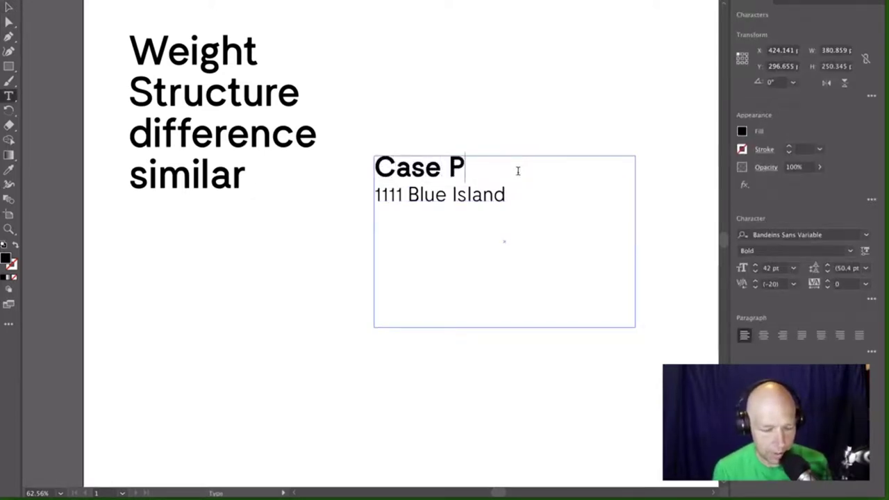
key(BackSpace)
key(BackSpace)
key(BackSpace)
text(a Pue)
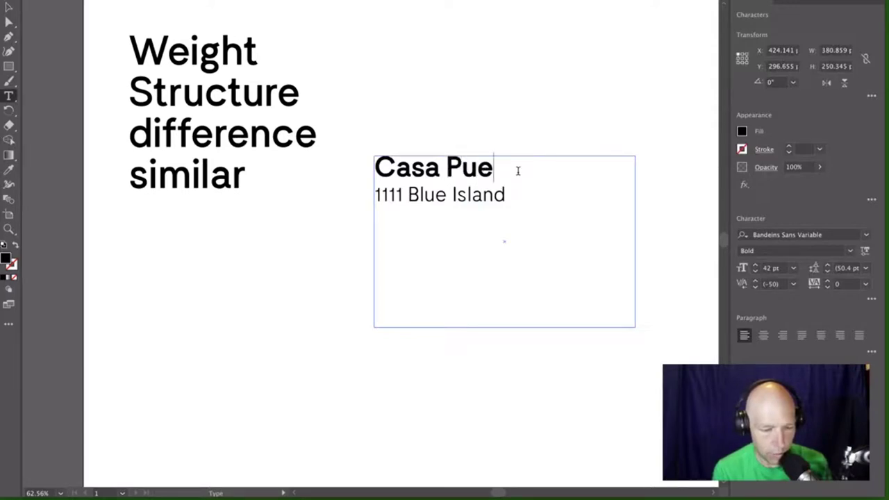
text(blo)
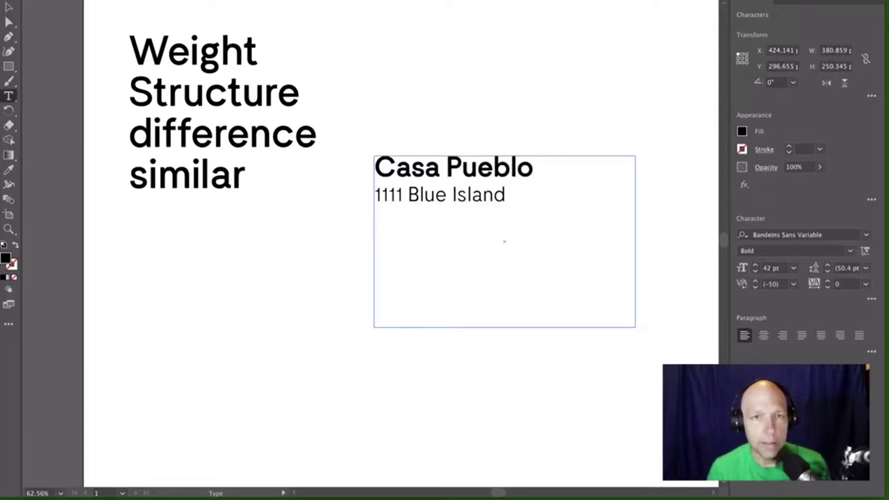
click(9, 7)
- Move the Casa Pueblo block near the page top and shrink its frame to two lines
click(477, 119)
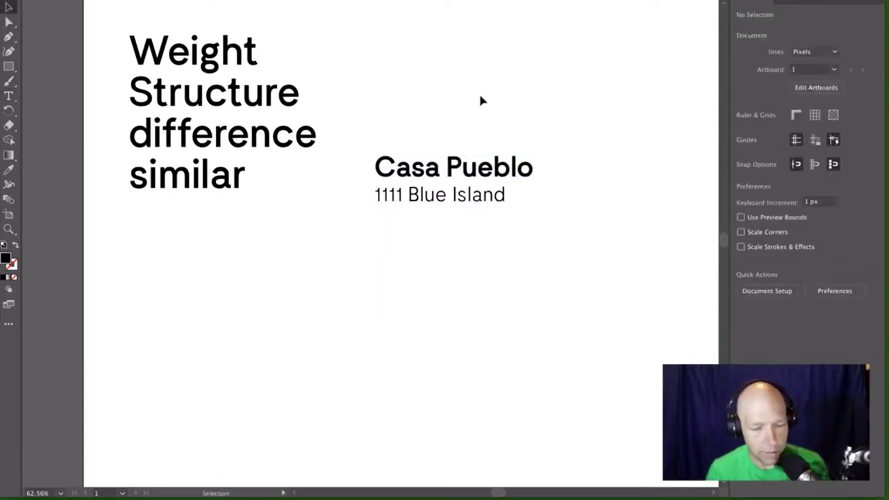
drag(480, 171, 482, 49)
drag(507, 207, 505, 91)
click(523, 155)
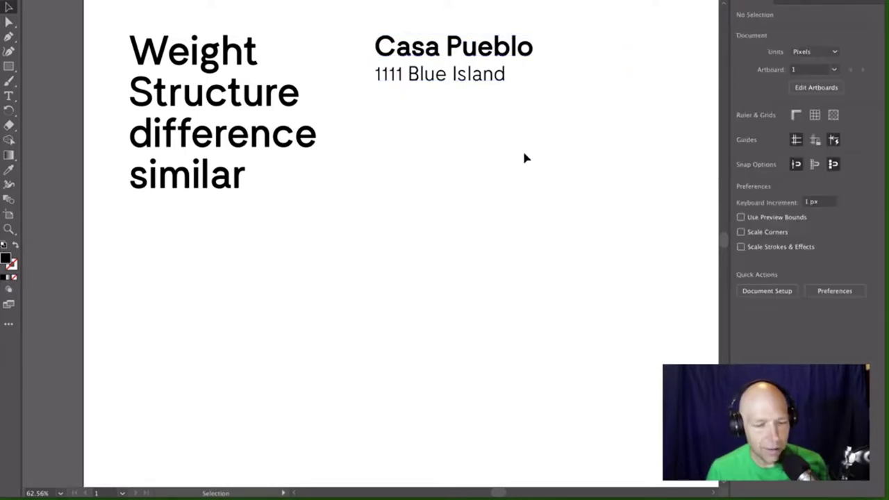
- Copy the Casa Pueblo frame and paste the duplicate just below the original
click(464, 56)
triple_click(461, 48)
click(460, 46)
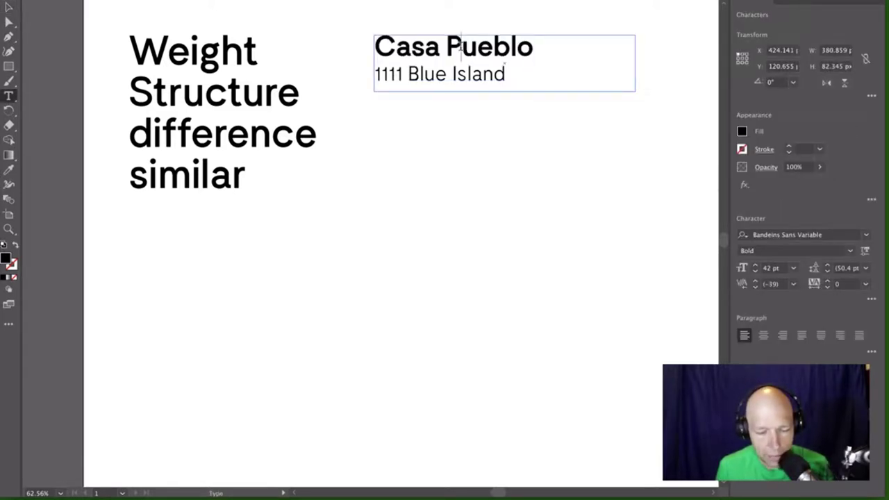
triple_click(459, 46)
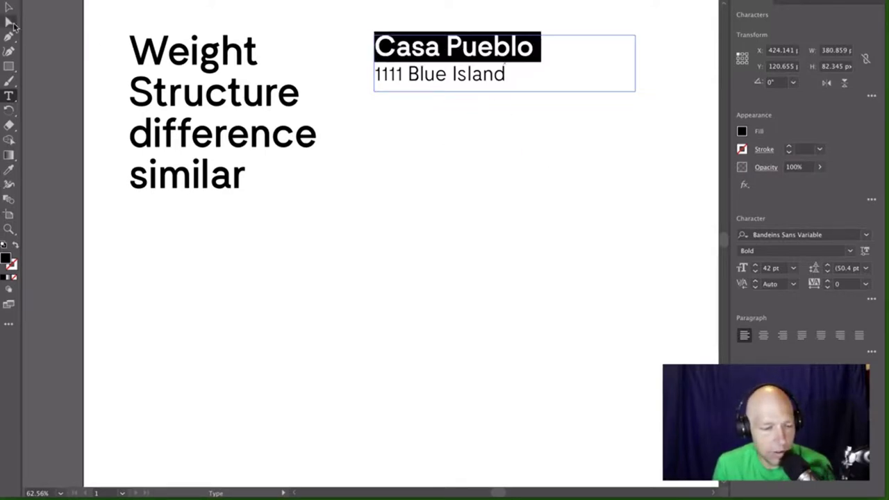
click(9, 8)
click(482, 136)
click(483, 61)
key(ctrl+c)
key(ctrl+v)
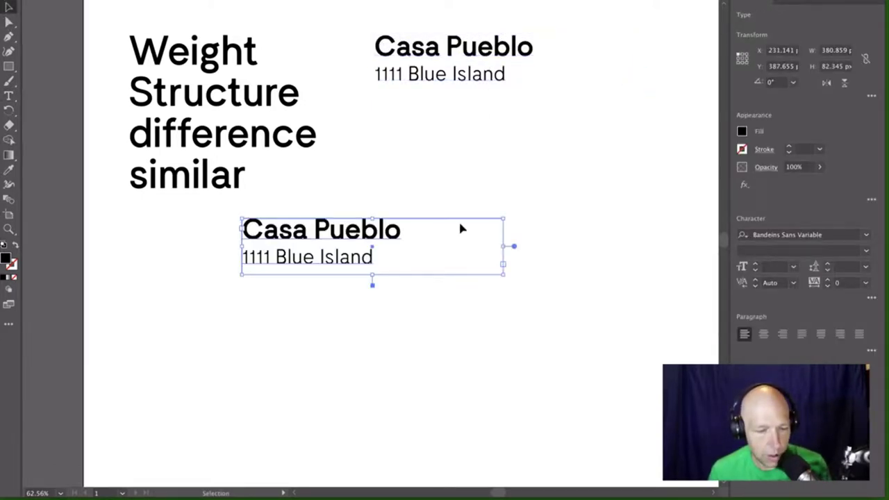
drag(343, 239, 477, 137)
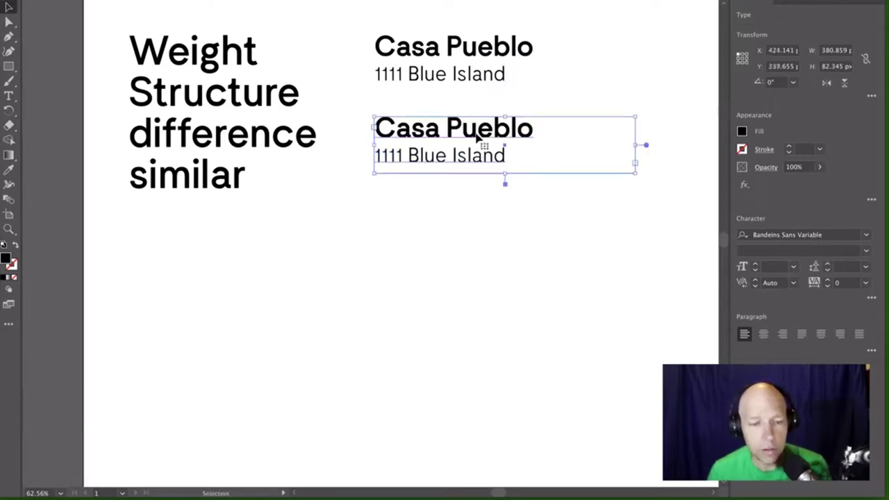
click(470, 91)
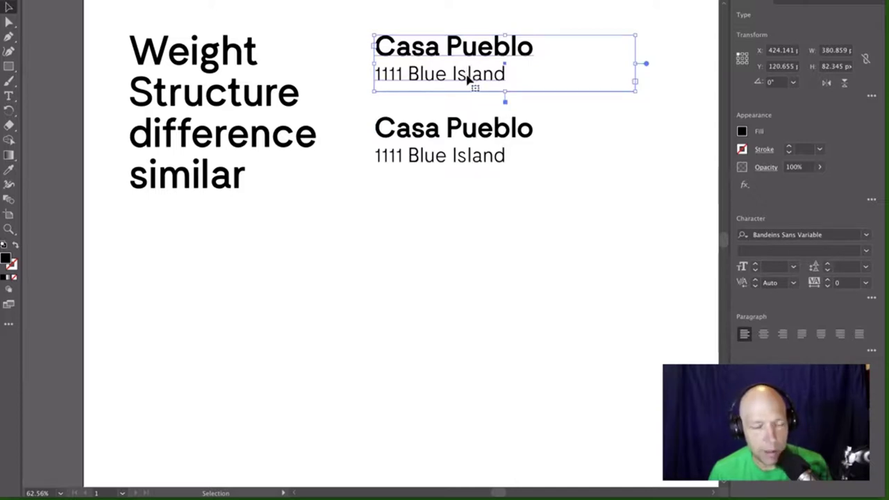
triple_click(472, 74)
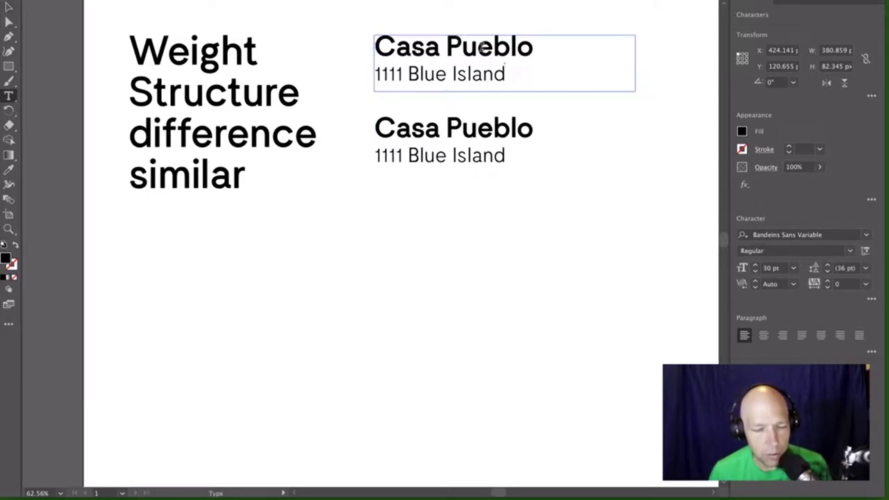
triple_click(482, 46)
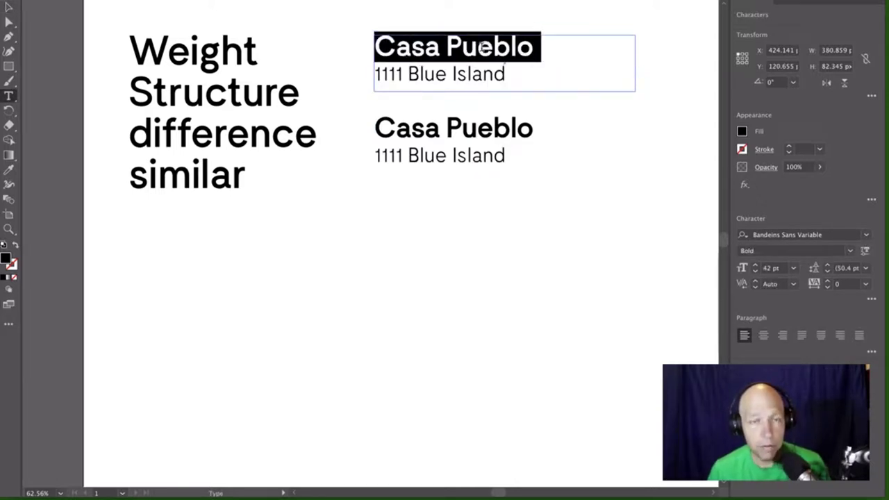
click(479, 46)
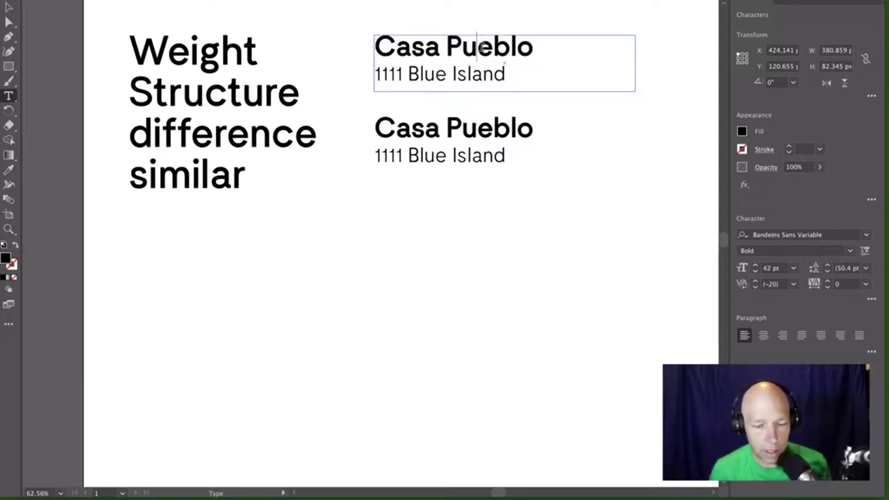
double_click(479, 46)
double_click(479, 46)
click(477, 46)
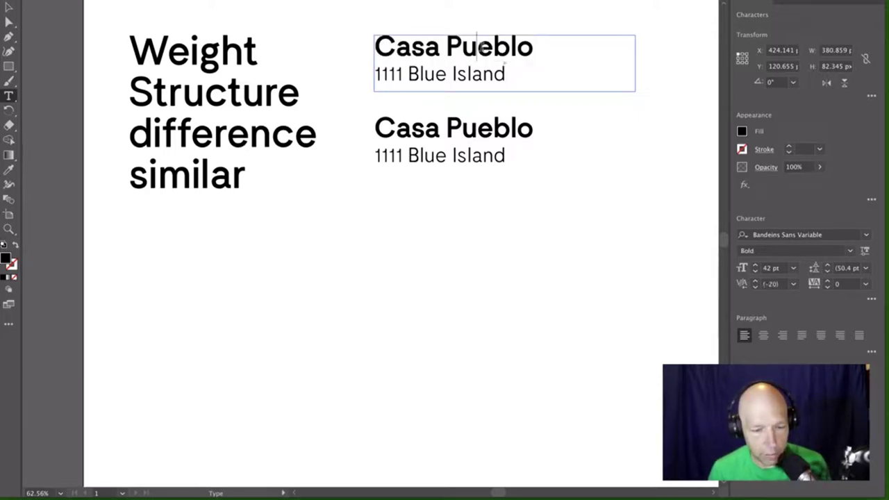
triple_click(496, 73)
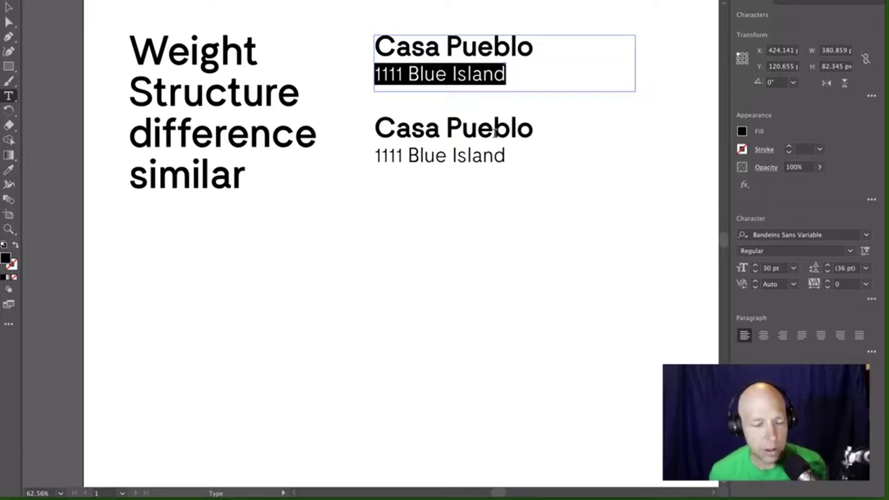
click(494, 133)
double_click(494, 134)
click(494, 133)
double_click(494, 133)
triple_click(494, 133)
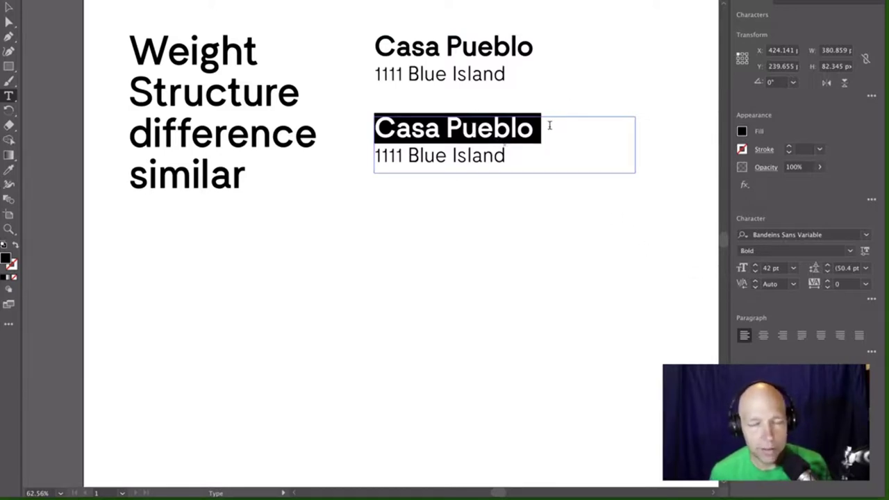
- Select both lines of the lower block and apply the Helvetica font
triple_click(514, 136)
key(super+a)
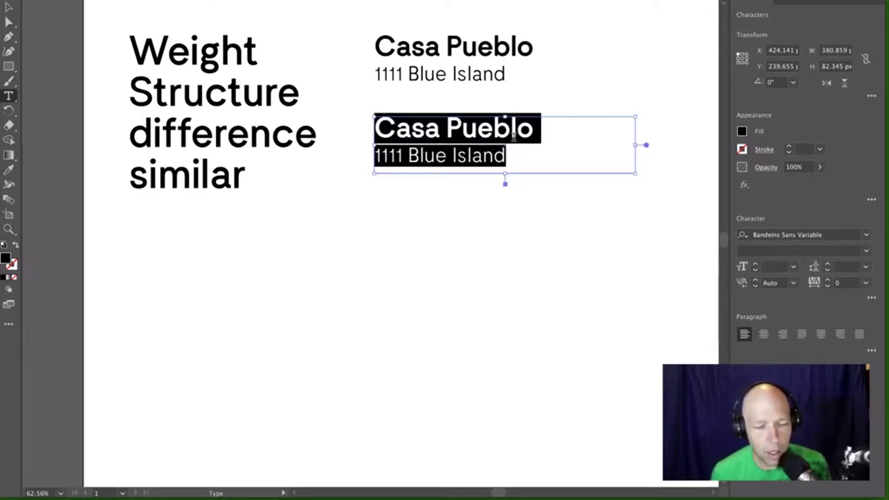
click(866, 234)
key(Down)
key(Down)
key(Down)
key(Down)
key(Down)
key(Down)
key(Down)
key(Down)
key(Down)
key(Down)
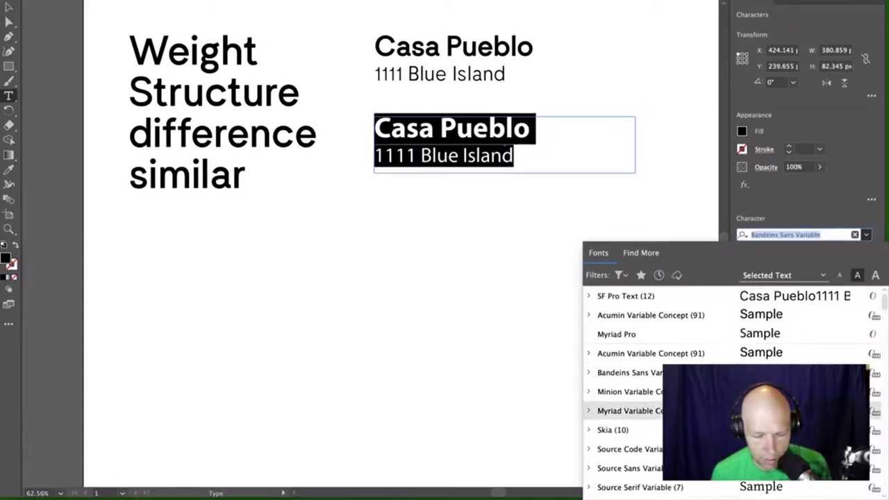
key(Down)
key(Down)
key(Down)
key(Down)
key(Down)
key(Down)
key(Down)
key(Down)
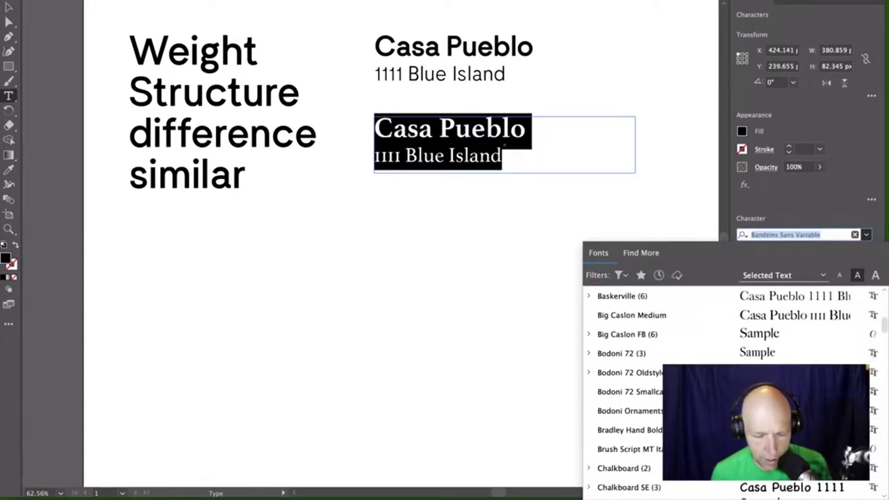
key(Down)
key(Down)
key(Down)
key(Down)
key(Down)
key(Down)
key(Down)
key(Down)
key(Down)
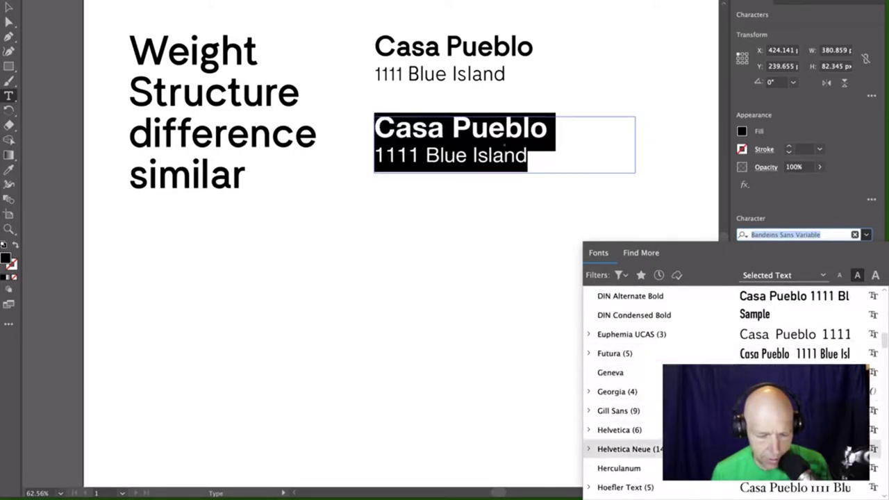
click(619, 430)
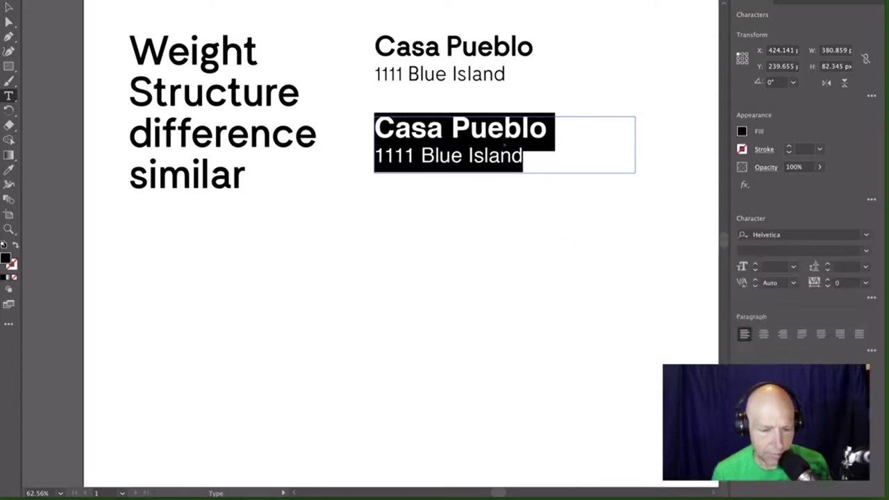
- Set the lower block's Helvetica style to Regular and its size to 30 pt
click(780, 251)
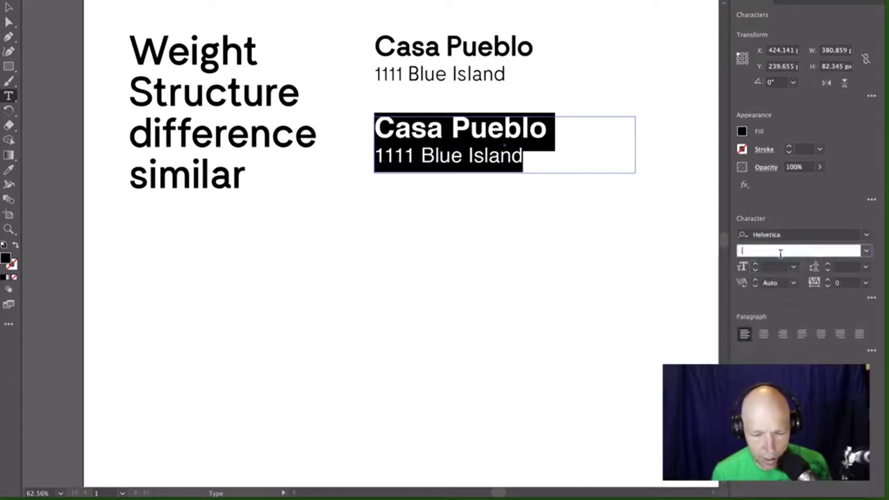
click(866, 250)
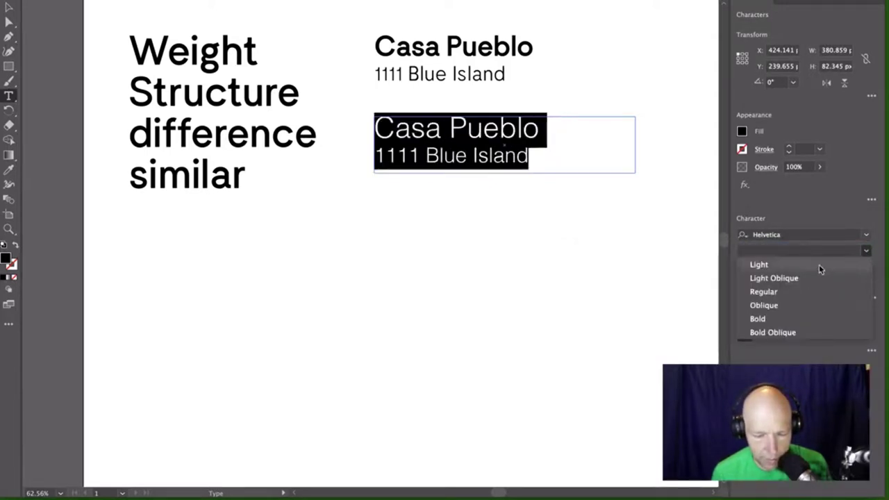
click(779, 292)
click(776, 266)
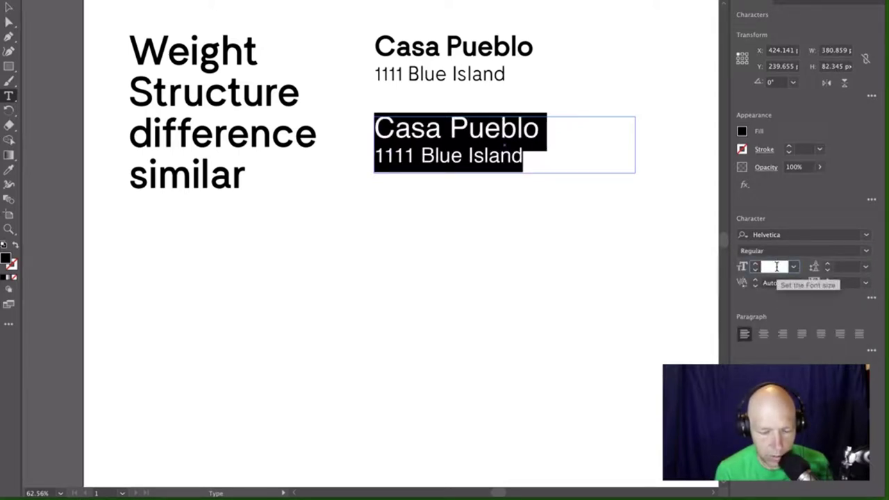
text(30)
key(Tab)
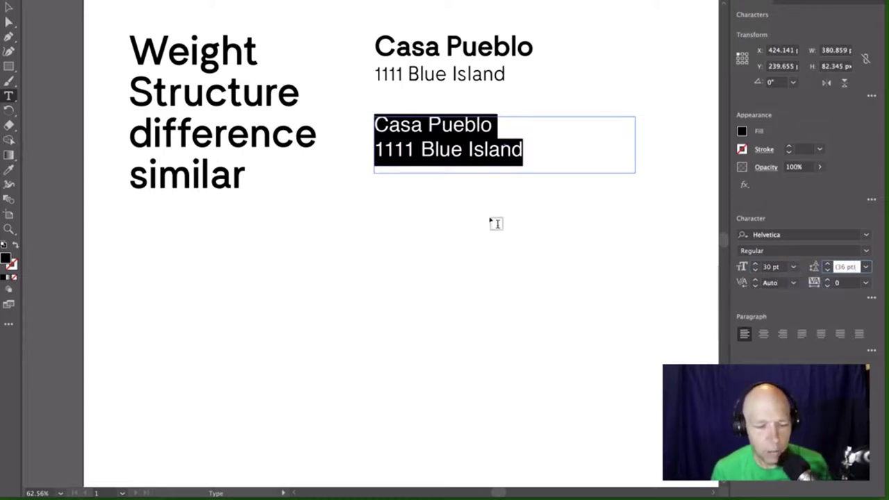
- Move the Helvetica Casa Pueblo block slightly lower
click(6, 8)
click(480, 219)
drag(476, 155, 478, 174)
click(506, 236)
scroll(507, 236, up, 5)
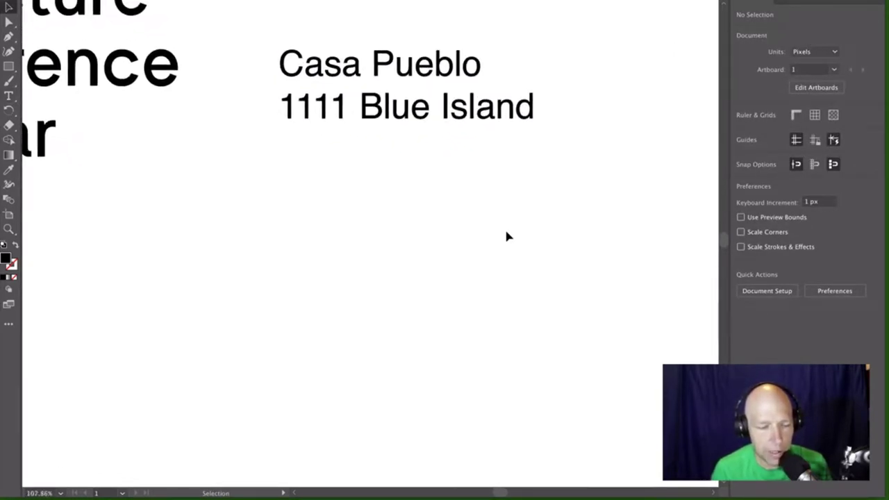
- Add a 'Restuarant' line above Casa Pueblo and enlarge the frame to show all lines
key(t)
click(459, 116)
triple_click(458, 115)
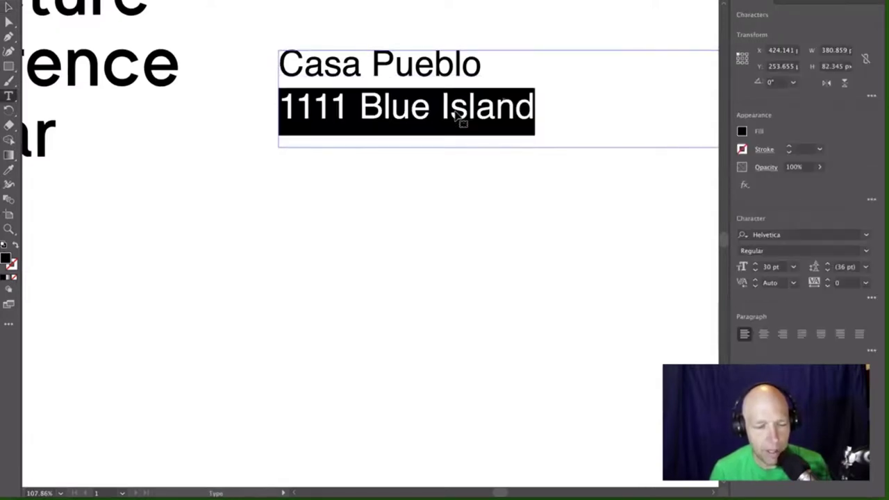
triple_click(440, 66)
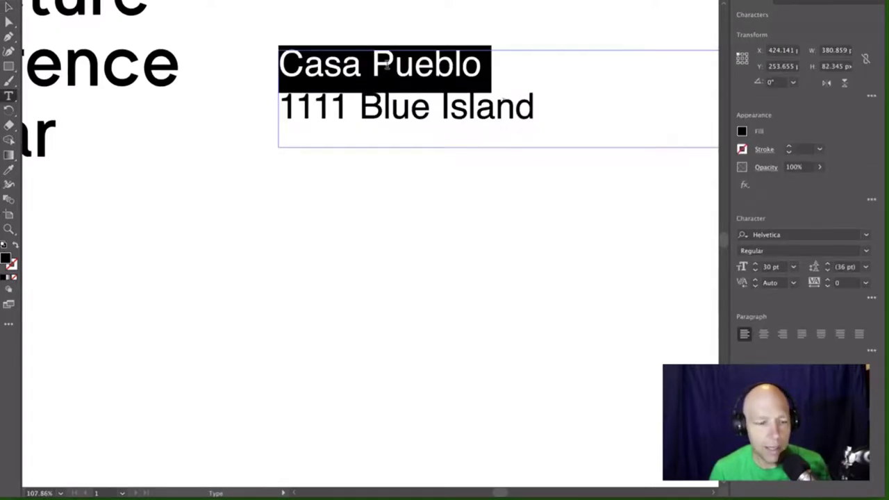
click(284, 68)
key(Return)
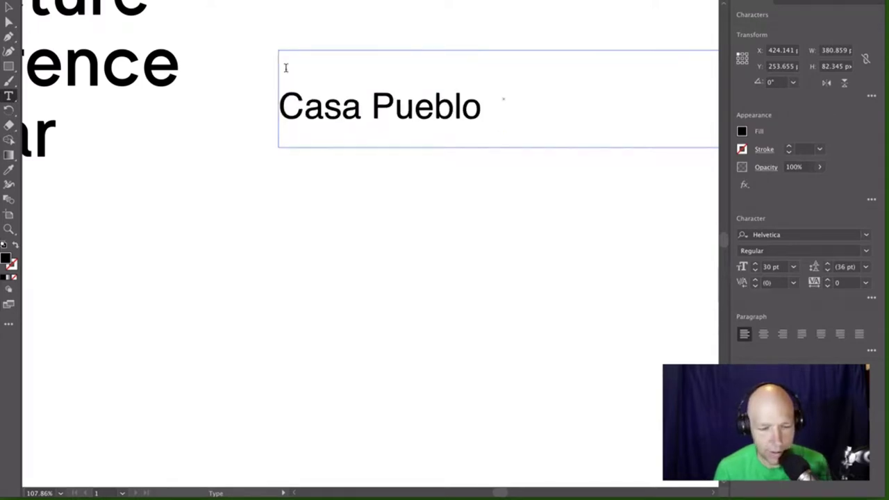
text(Restu)
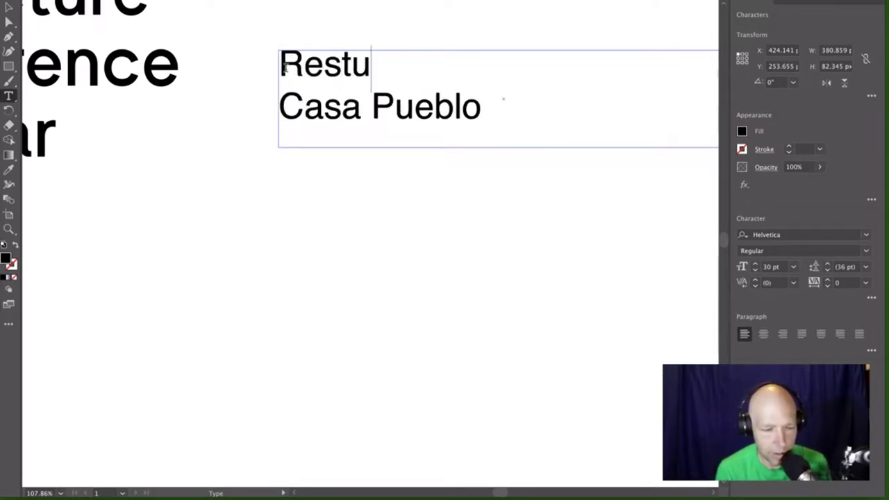
text(arant)
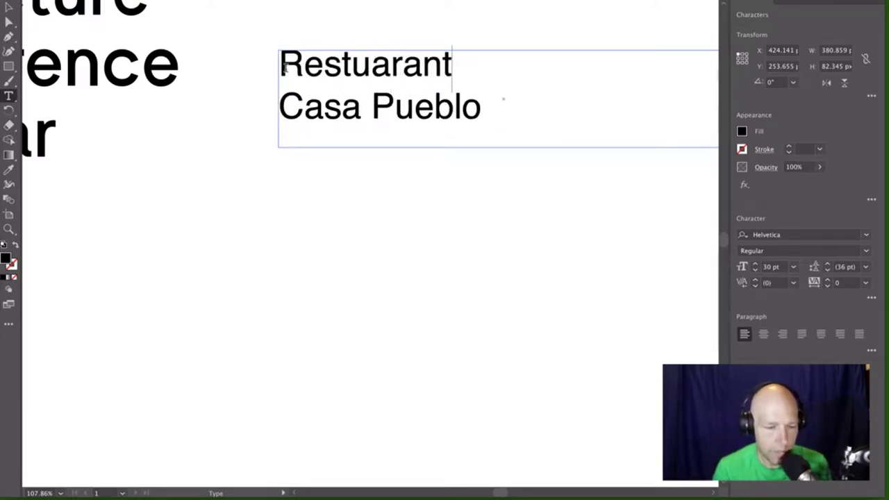
key(Escape)
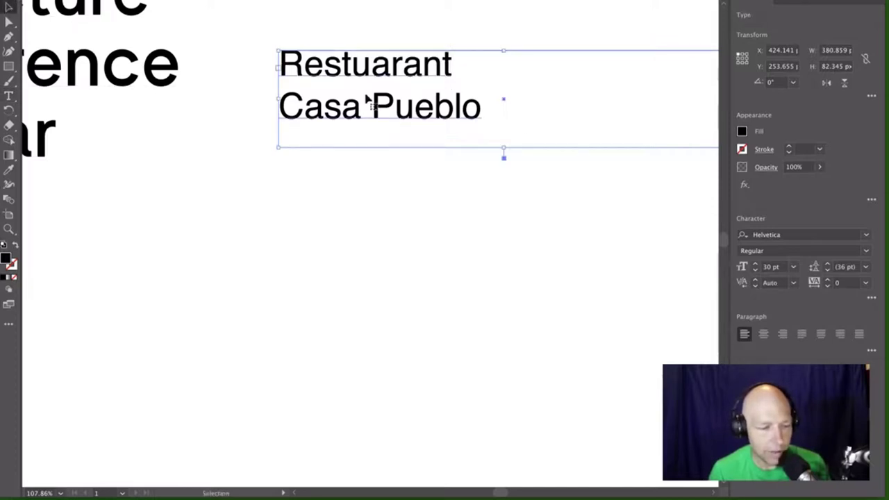
drag(503, 150, 502, 195)
- Set the top word in Proxima Nova Extra Condensed
double_click(445, 63)
double_click(445, 63)
click(442, 63)
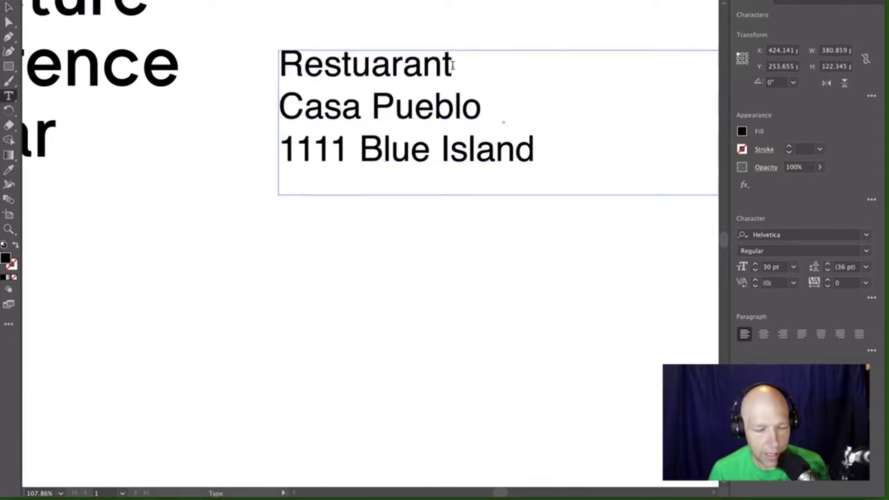
drag(452, 63, 251, 62)
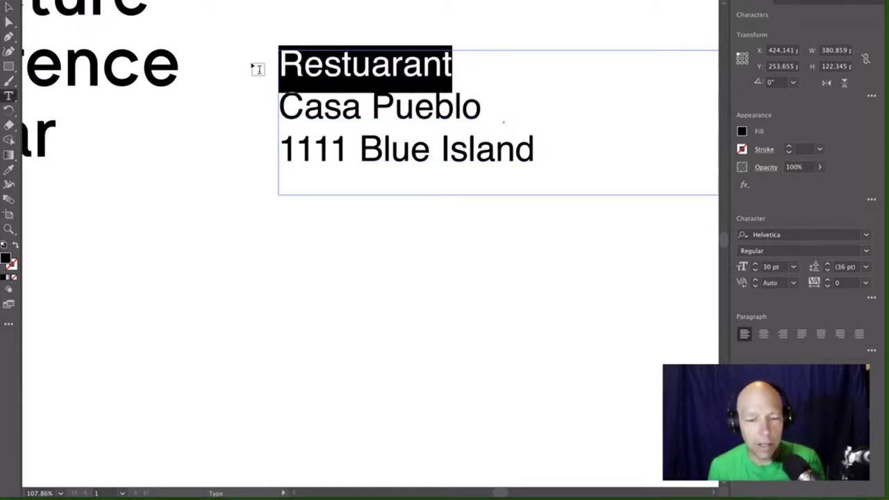
click(867, 235)
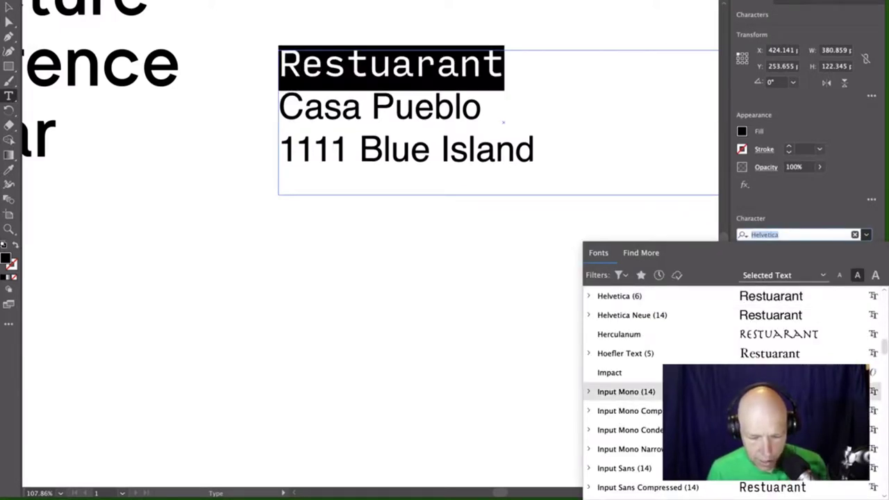
scroll(729, 409, down, 8)
scroll(729, 410, down, 4)
scroll(729, 410, down, 4)
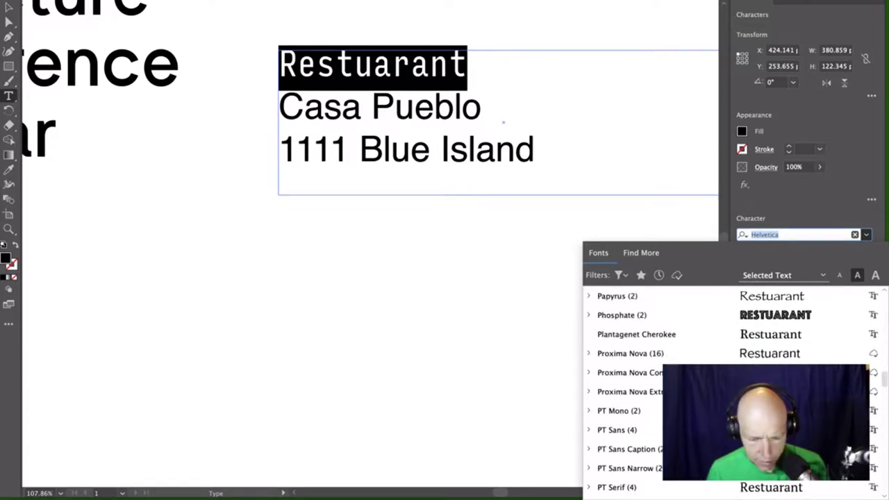
scroll(751, 357, down, 2)
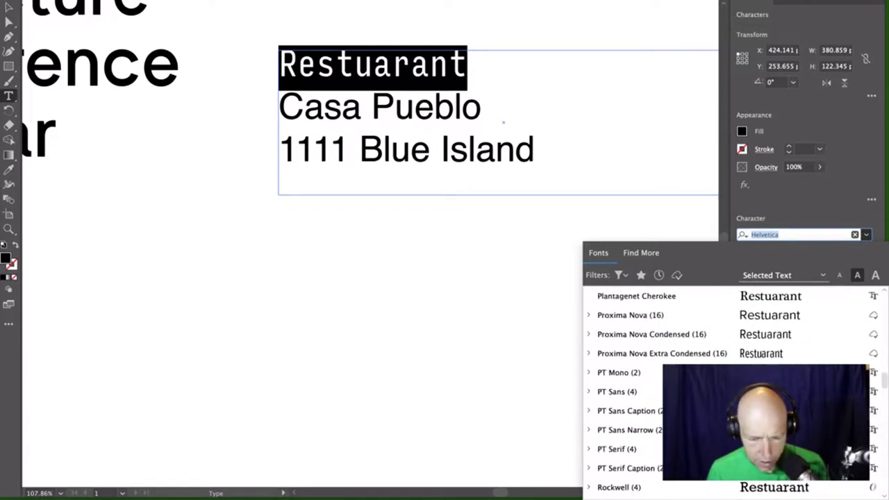
click(672, 355)
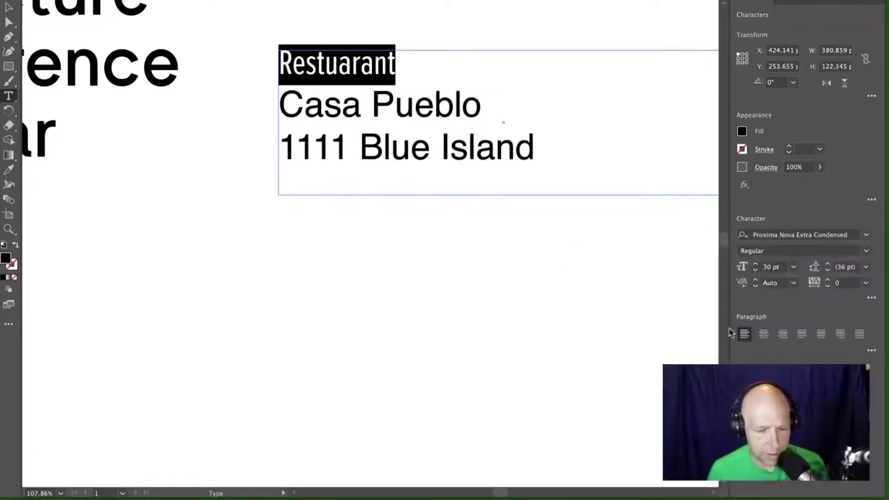
- Correct the top word's spelling to 'Restaurant' and reselect it
click(349, 67)
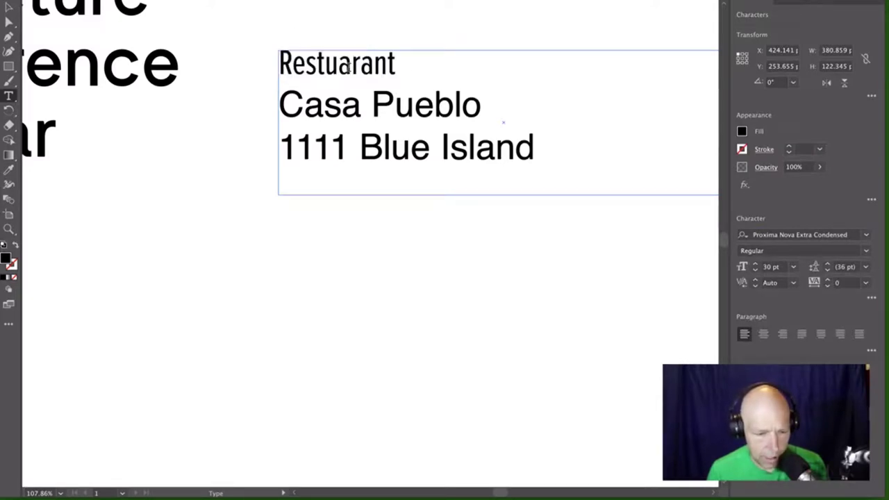
key(BackSpace)
key(BackSpace)
text(au)
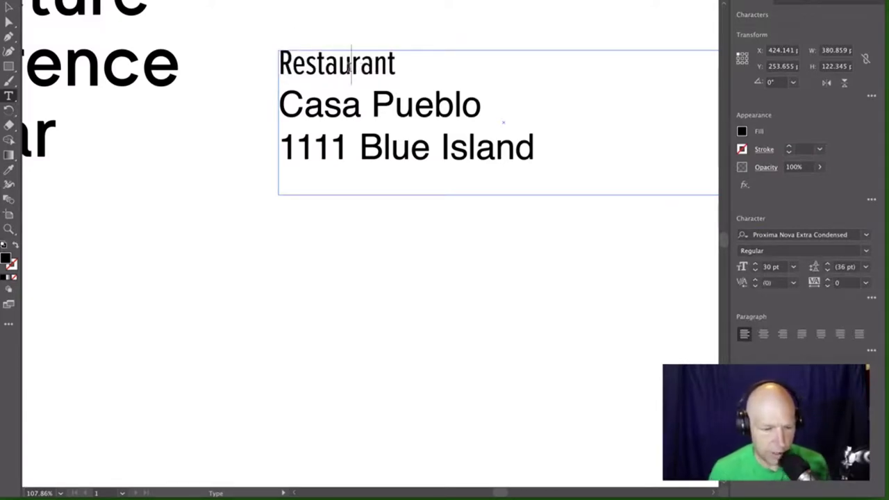
drag(413, 65, 278, 64)
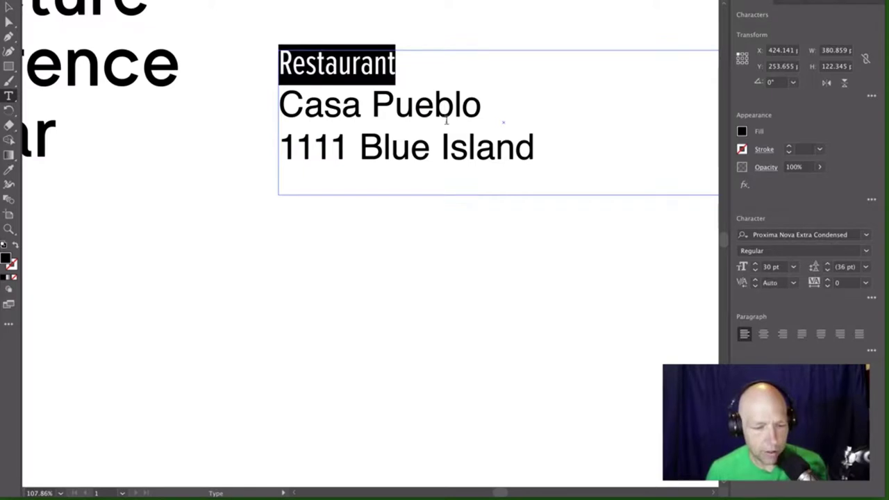
- Set the Restaurant label to All Caps, Black weight, tracking 100 and 14 pt size
click(871, 299)
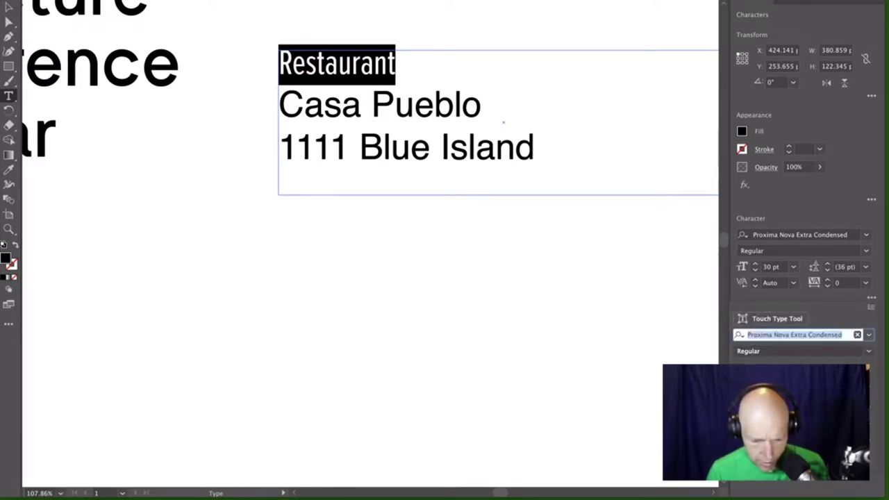
key(super+shift+k)
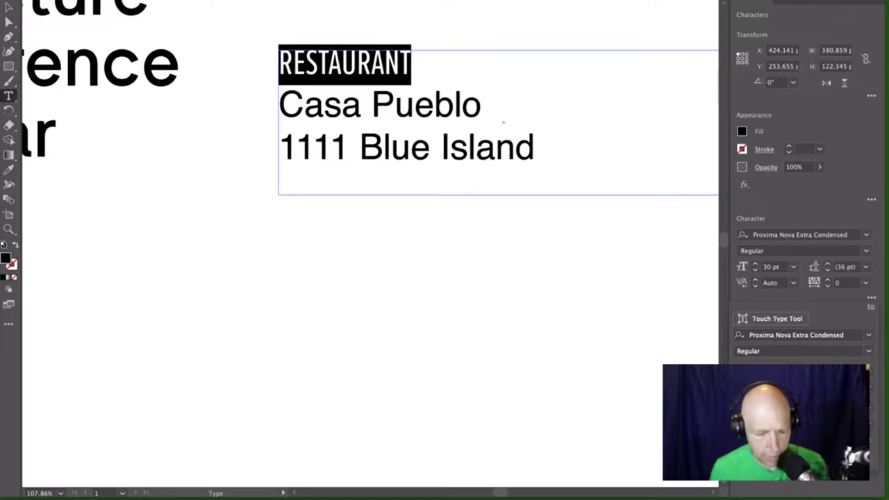
key(super+shift+comma)
key(super+shift+comma)
key(super+shift+comma)
key(super+shift+comma)
key(super+shift+comma)
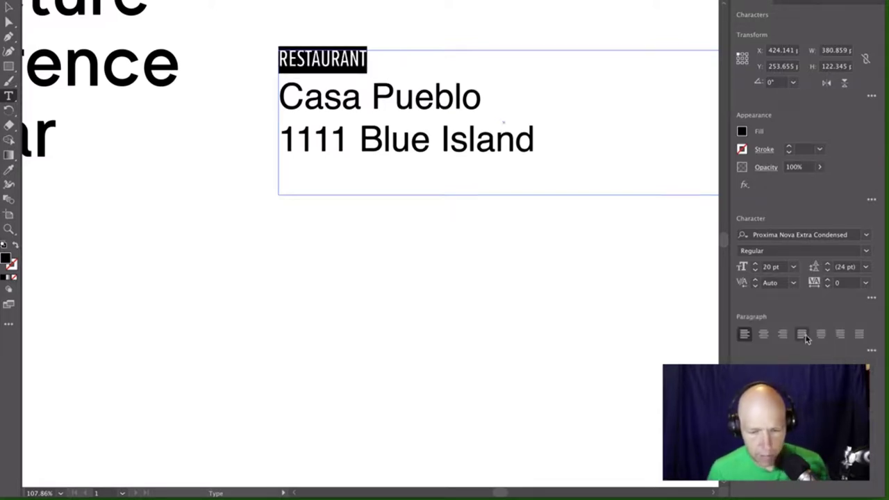
click(865, 250)
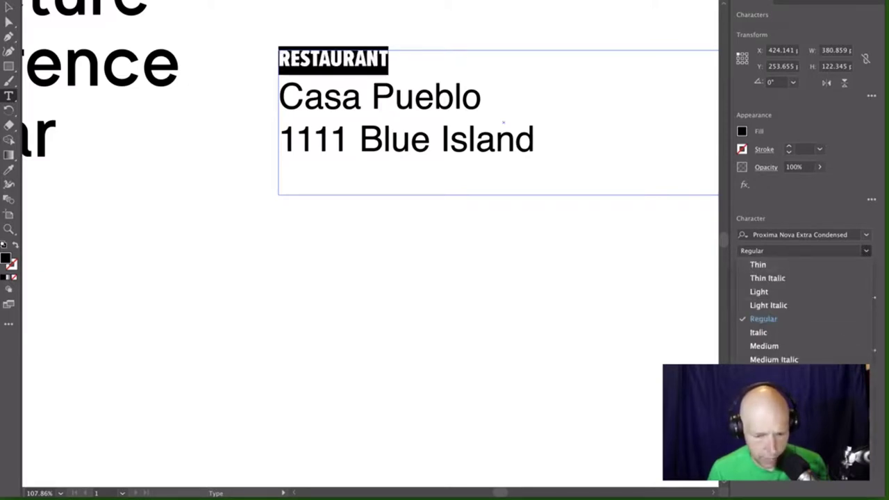
click(774, 454)
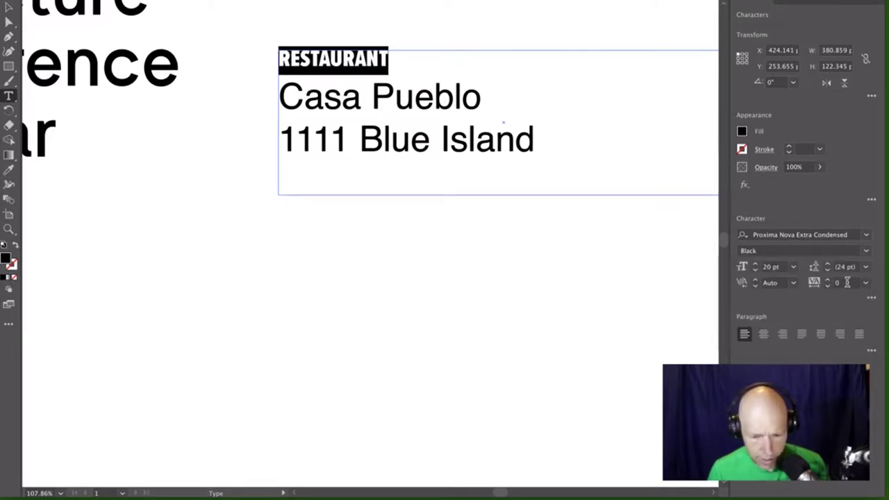
click(841, 282)
text(100)
key(Return)
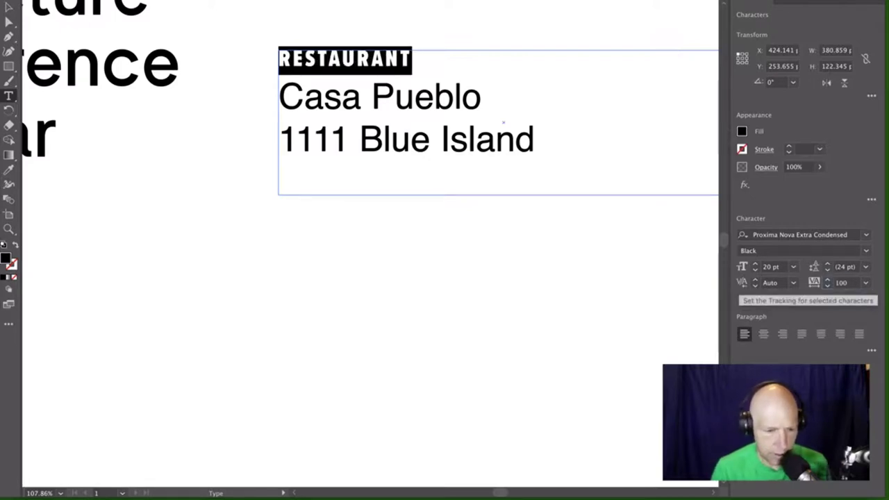
click(770, 267)
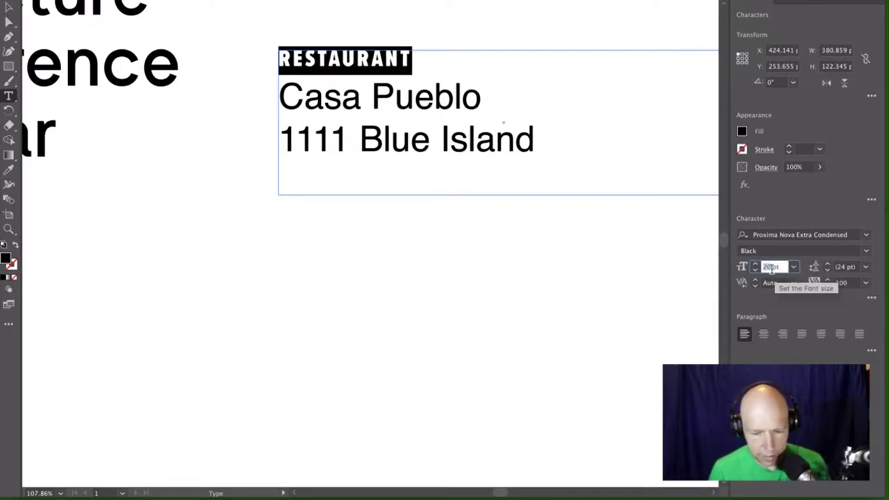
text(14)
key(Return)
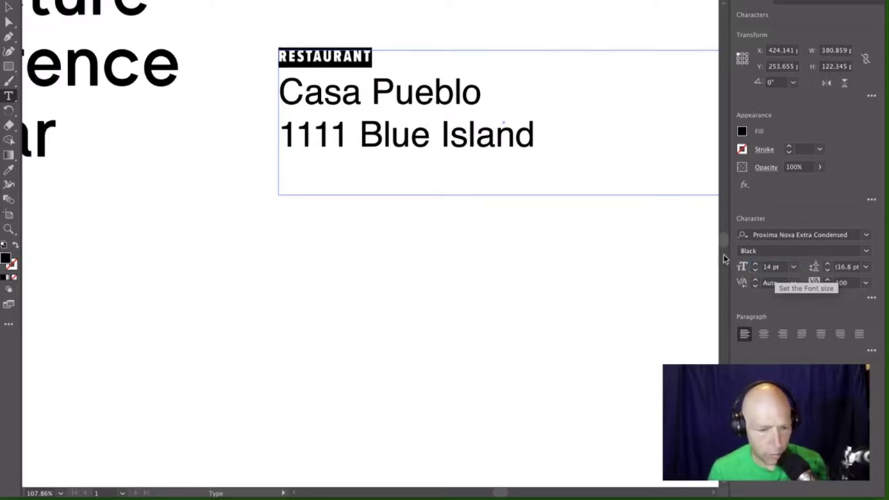
click(9, 6)
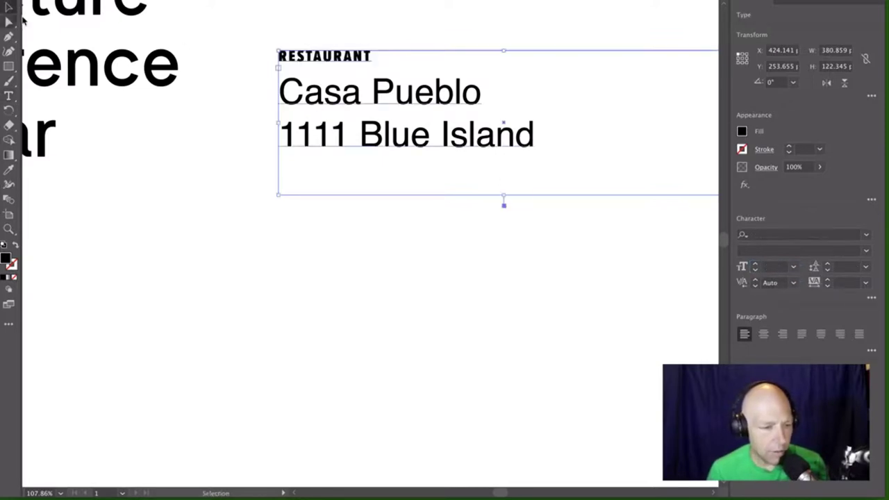
- Select the whole Casa Pueblo line and set its font style to Bold
click(257, 50)
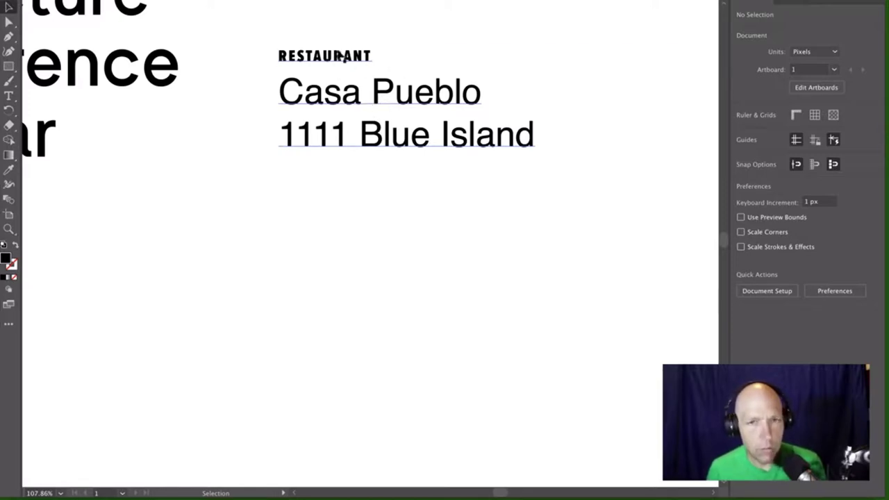
click(366, 102)
triple_click(366, 102)
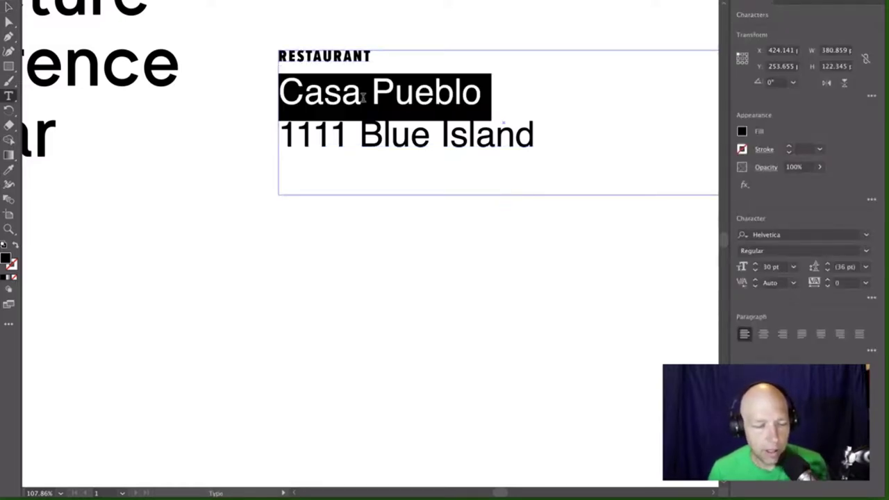
click(866, 250)
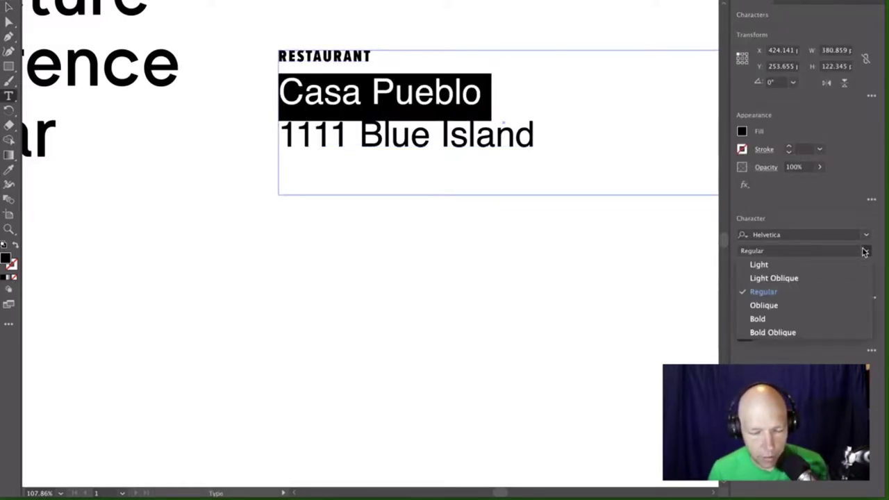
click(826, 321)
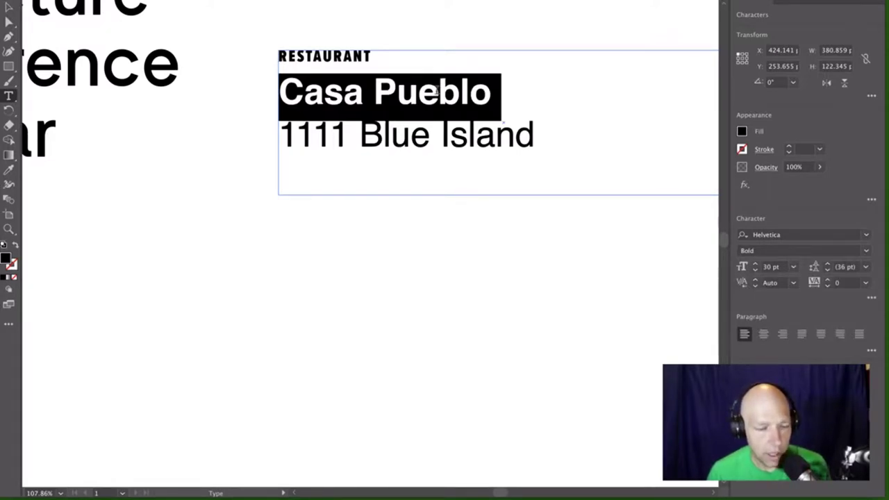
- Apply Helvetica to the RESTAURANT label using the font search 'hel'
double_click(346, 57)
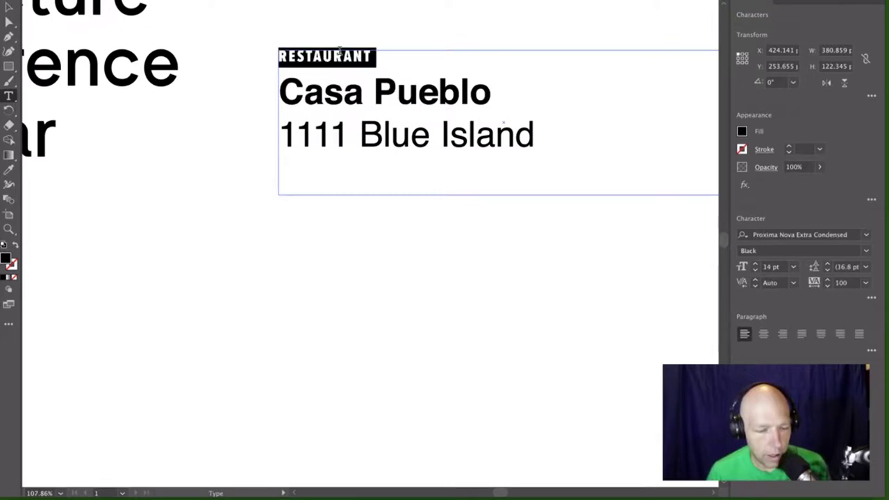
double_click(345, 56)
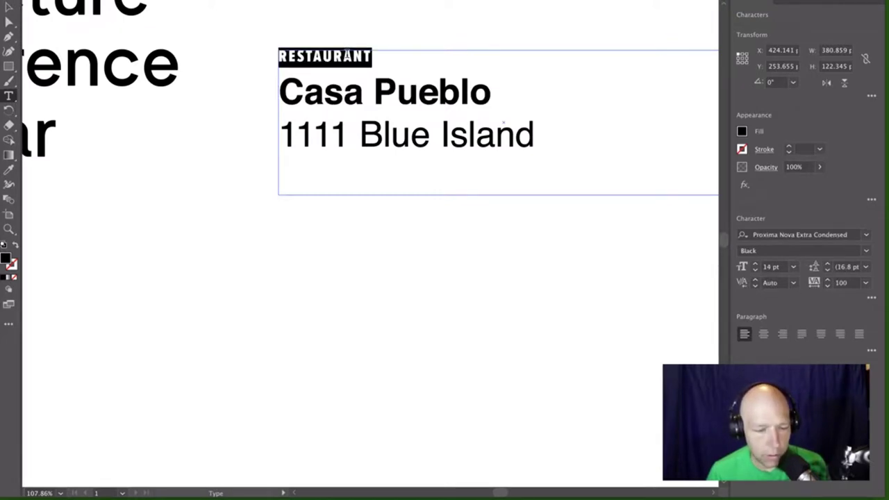
click(839, 234)
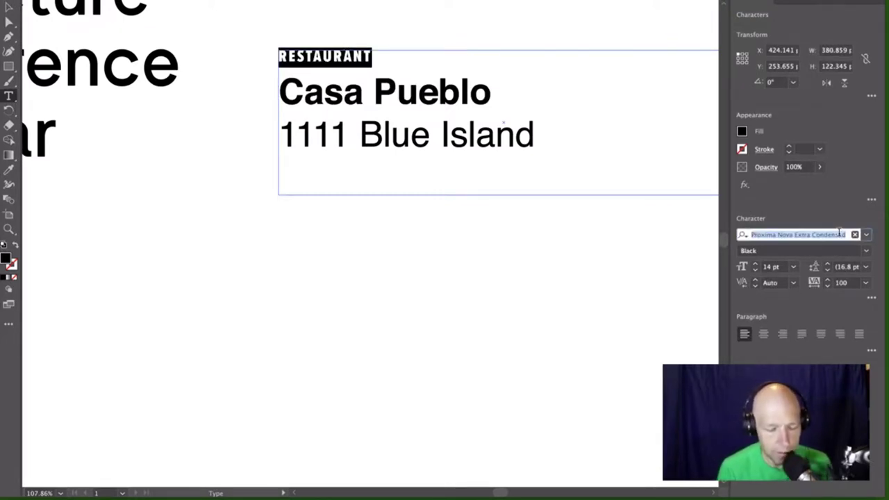
text(hel)
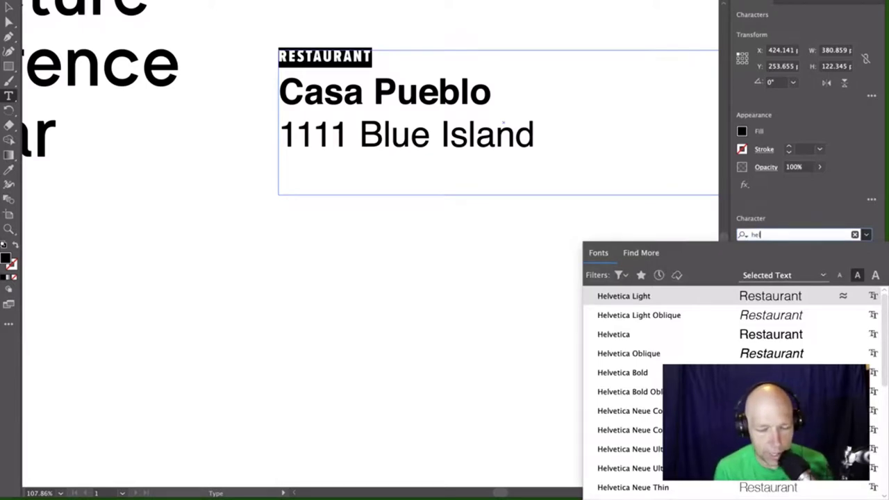
key(Down)
key(Down)
key(Return)
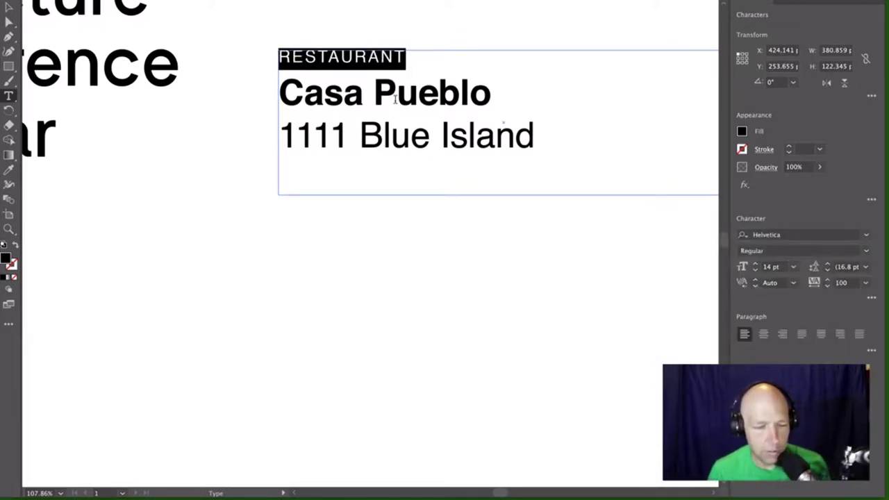
click(398, 56)
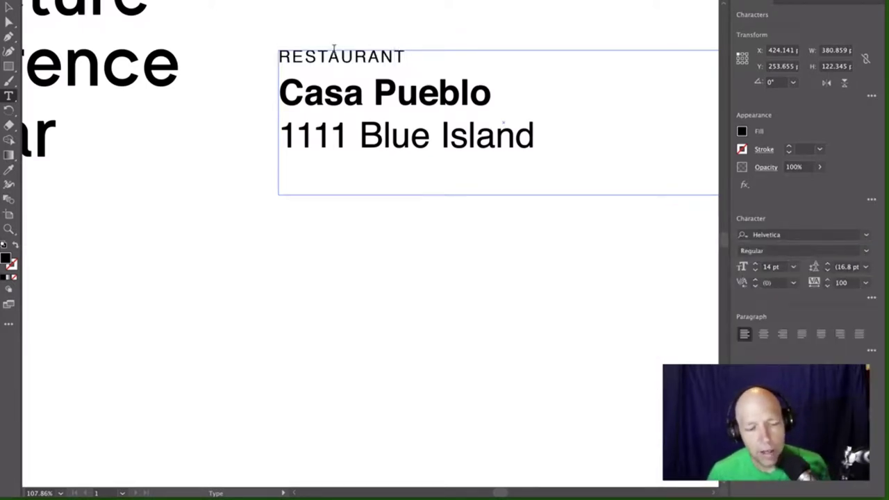
- Compare RESTAURANT's settings with the Casa Pueblo and 1111 Blue Island lines, then reselect RESTAURANT
triple_click(399, 84)
double_click(371, 55)
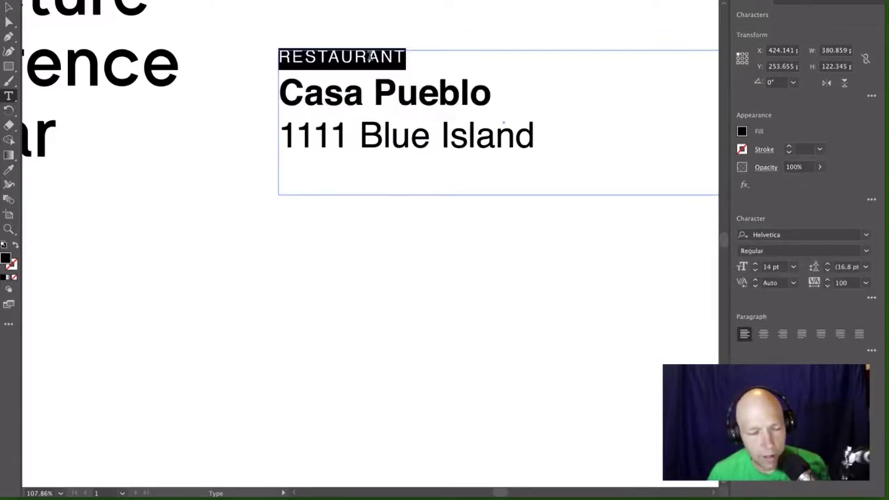
triple_click(402, 84)
double_click(358, 57)
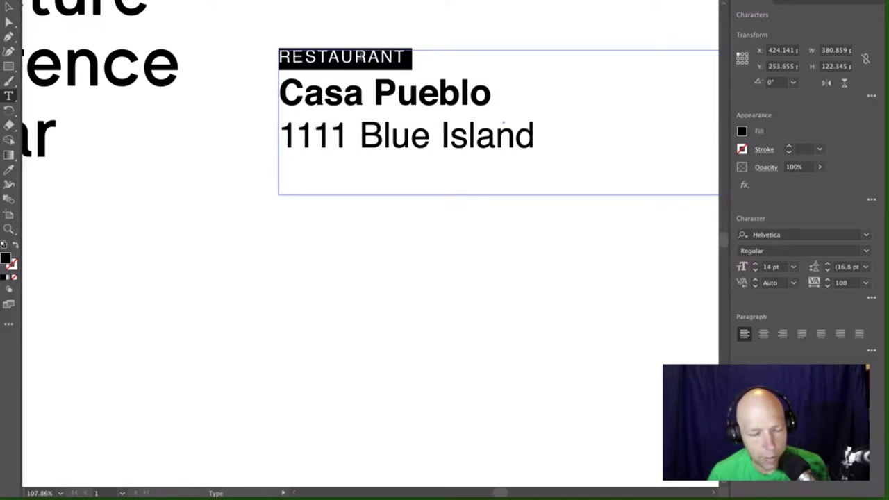
triple_click(398, 88)
triple_click(400, 133)
double_click(357, 58)
drag(401, 57, 208, 55)
- Search the font field for 'rale', then switch the search to 'pr'
click(822, 235)
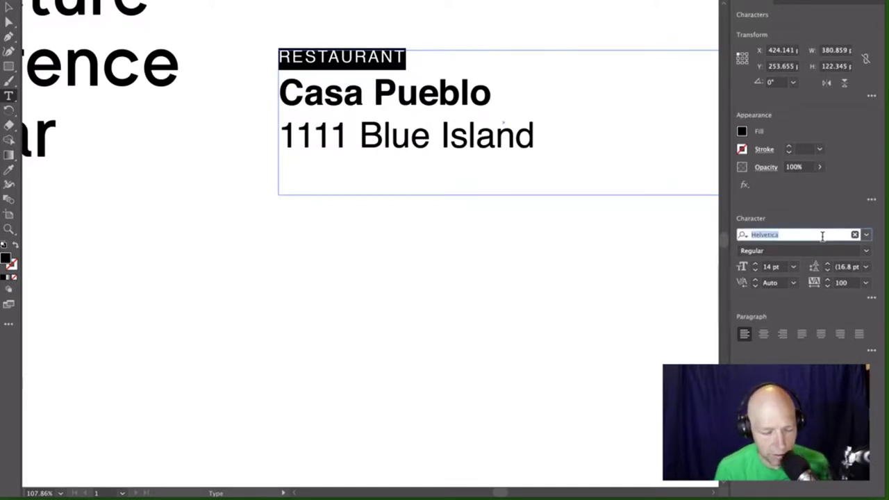
text(rale)
key(BackSpace)
key(BackSpace)
key(BackSpace)
key(BackSpace)
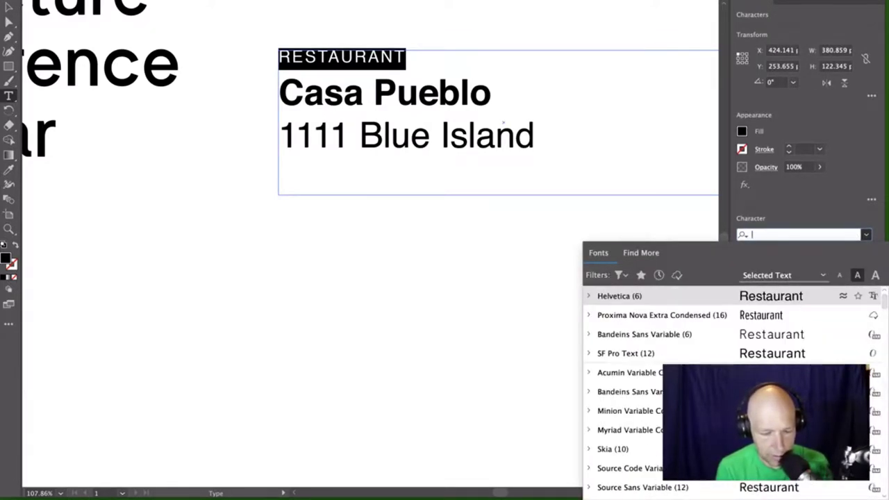
text(pr)
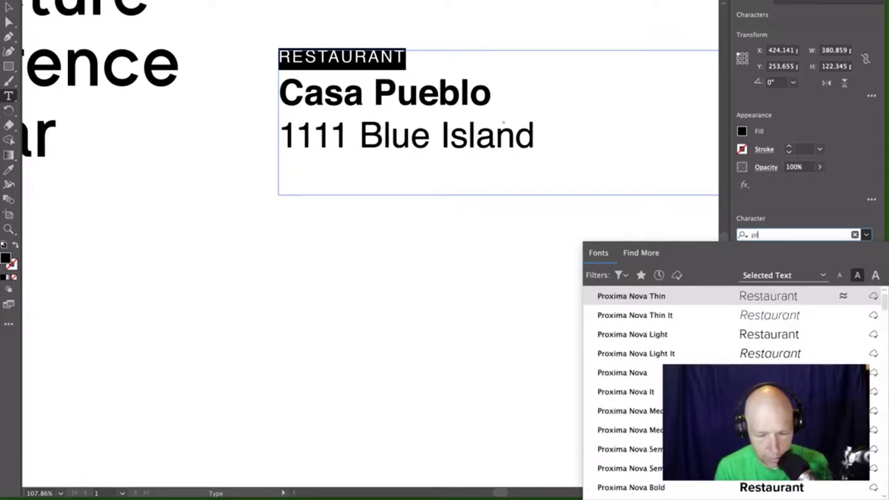
- Apply Proxima Nova Light to RESTAURANT and reselect the label to check it
click(777, 334)
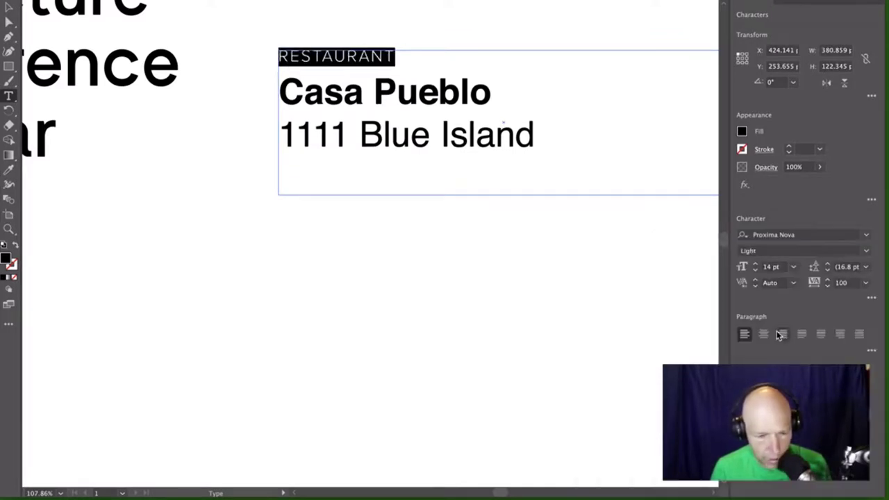
click(349, 65)
double_click(371, 58)
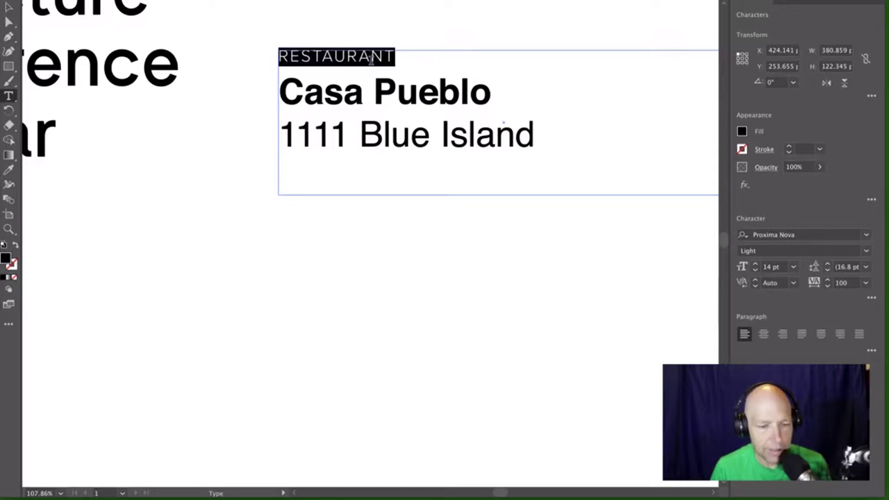
click(371, 59)
triple_click(371, 58)
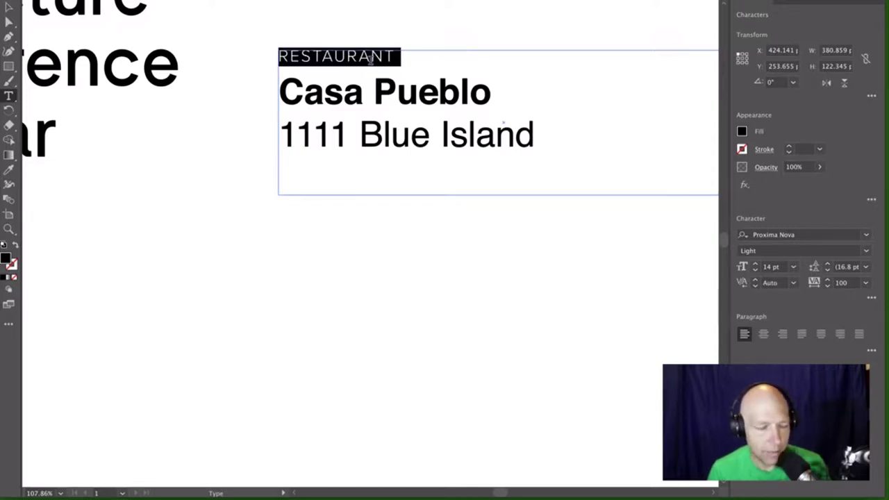
- Select the 1111 Blue Island line and set it in Proxima Nova Regular
click(423, 76)
triple_click(436, 91)
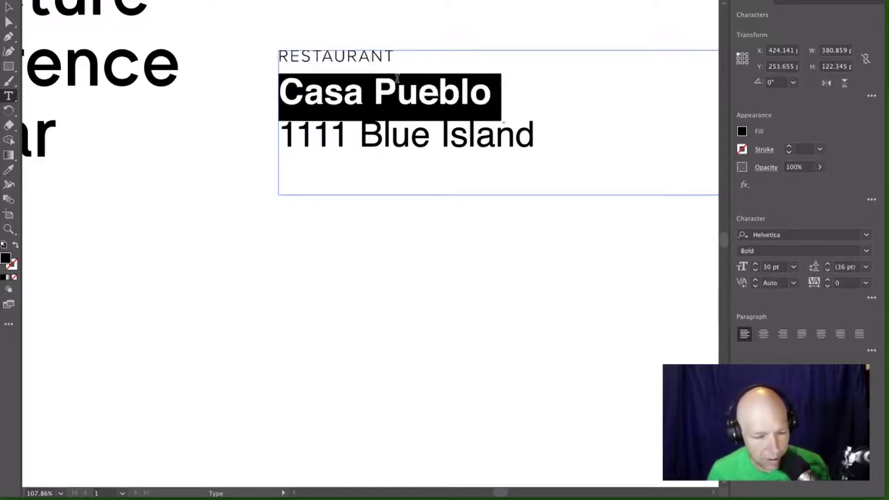
triple_click(354, 57)
click(448, 136)
triple_click(449, 136)
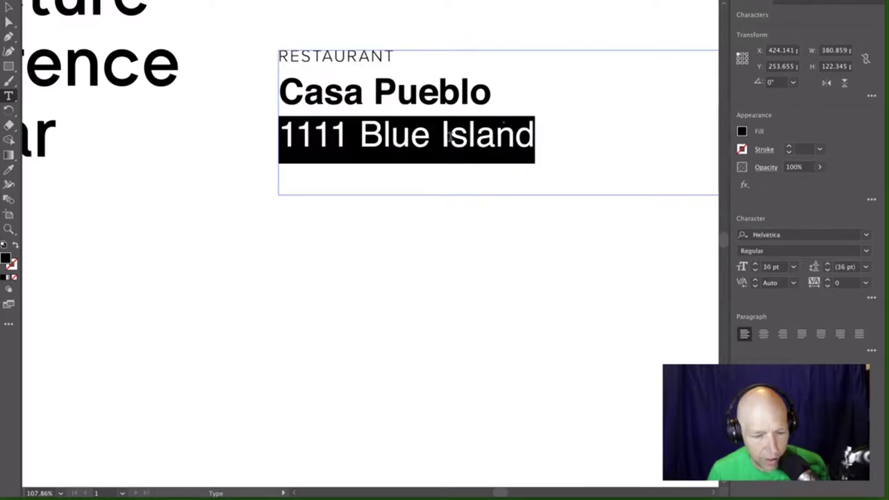
click(867, 236)
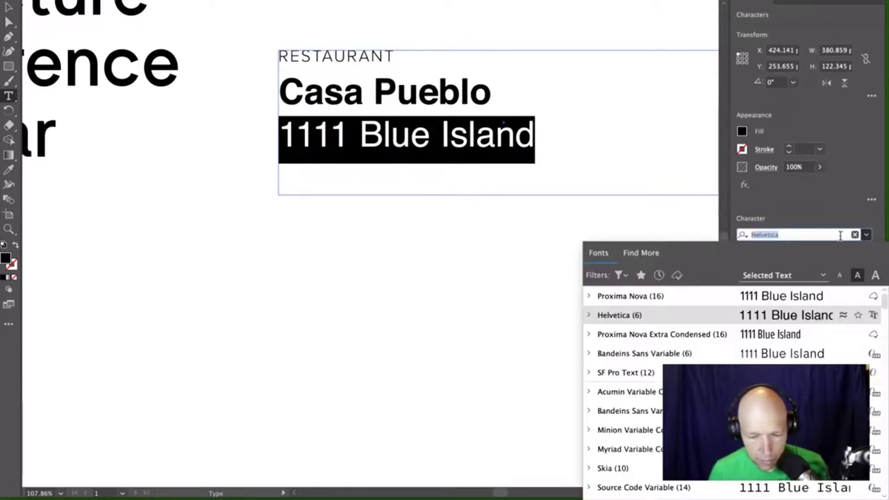
click(677, 298)
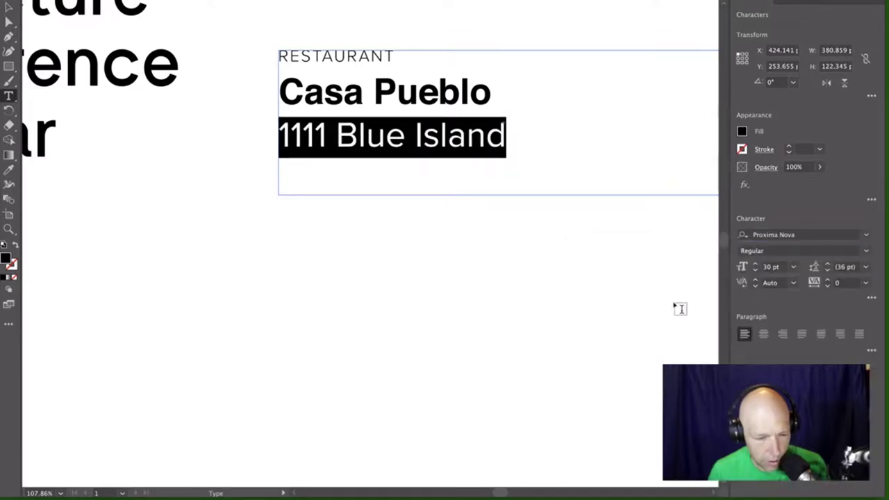
click(438, 131)
scroll(442, 130, up, 5)
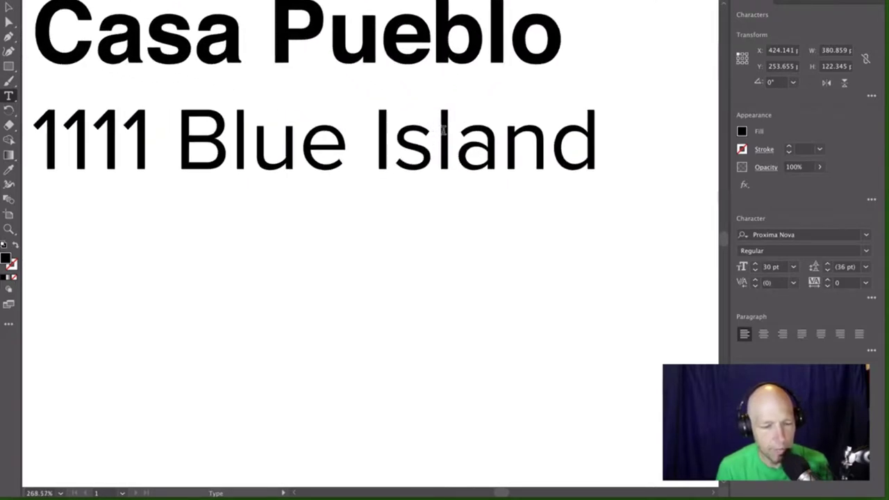
scroll(442, 130, left, 3)
scroll(442, 130, up, 3)
scroll(442, 130, up, 1)
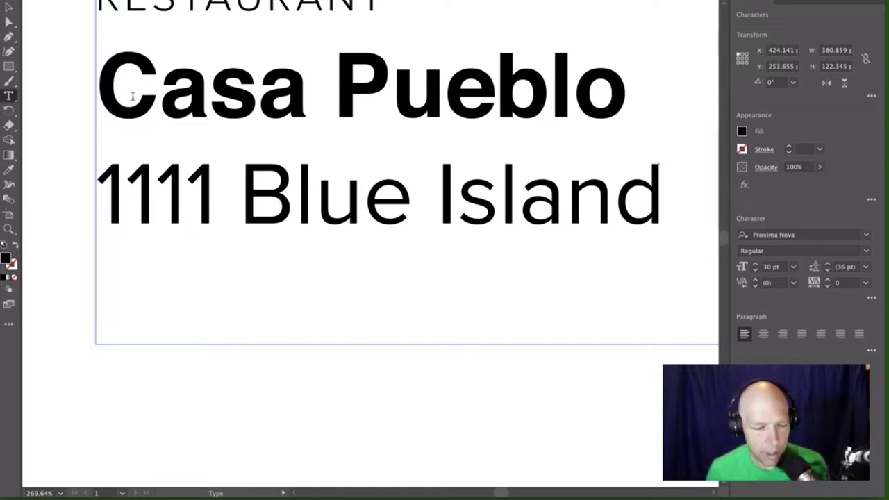
drag(209, 97, 161, 98)
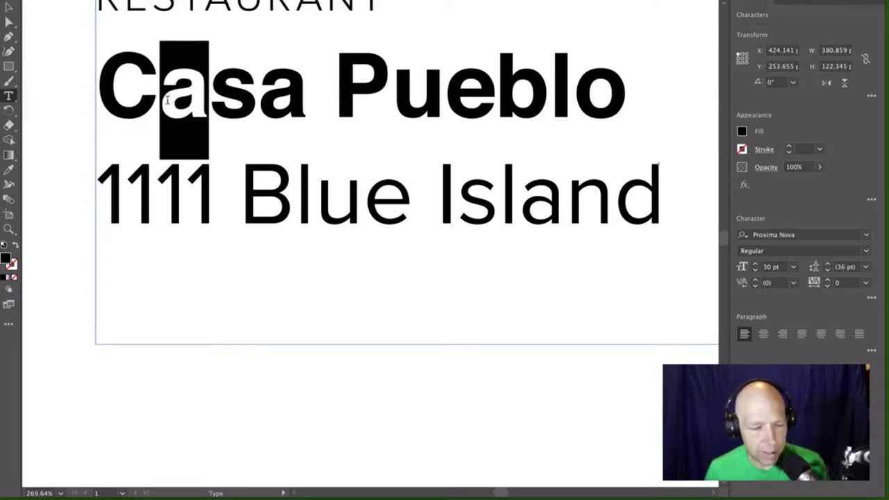
drag(533, 186, 565, 186)
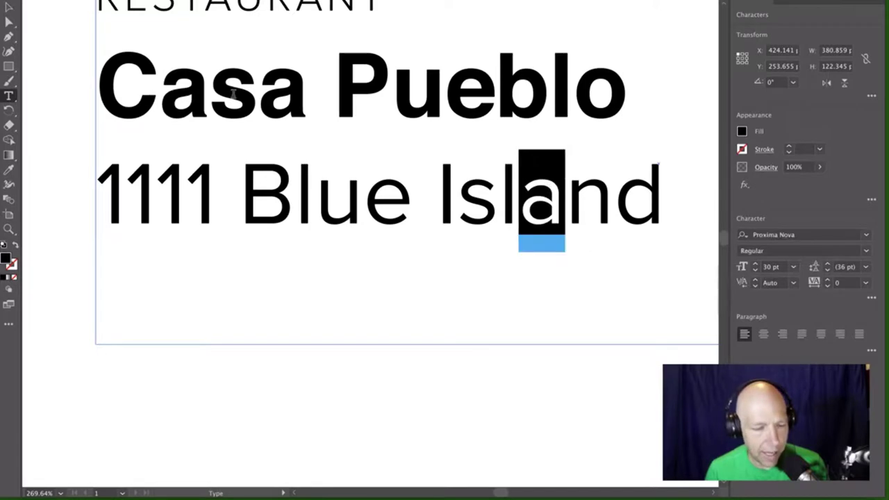
drag(262, 85, 303, 85)
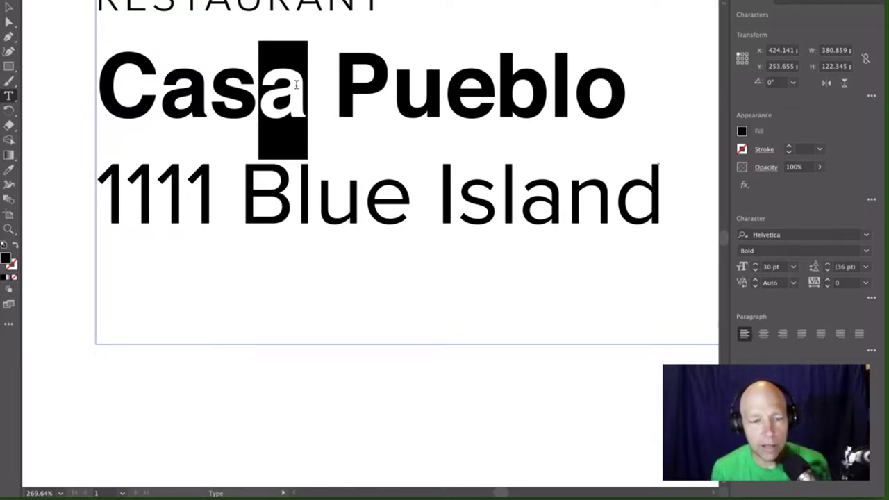
triple_click(429, 193)
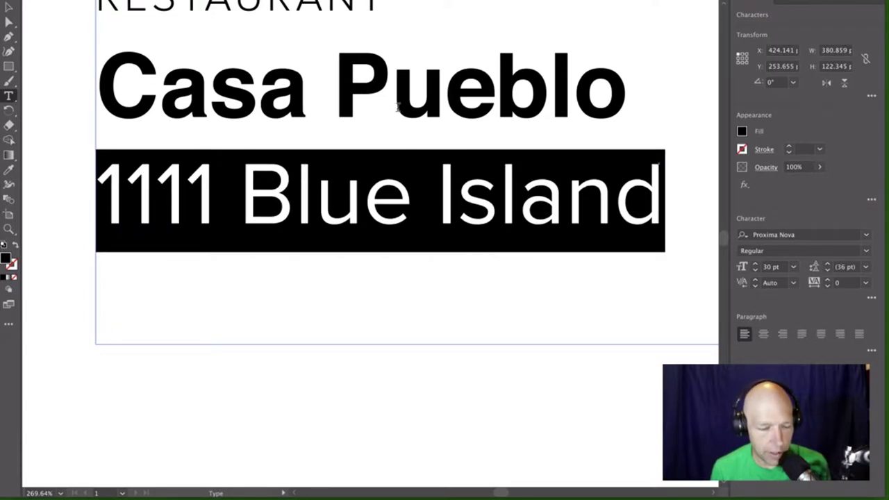
triple_click(394, 87)
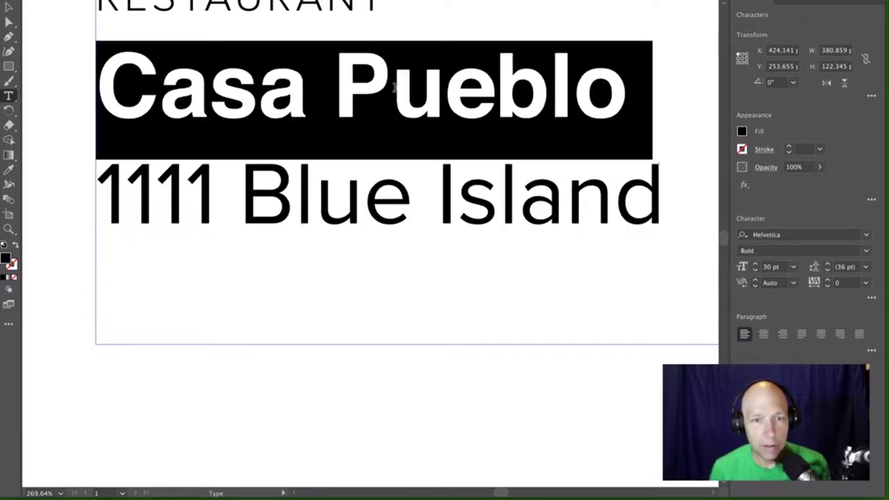
triple_click(474, 173)
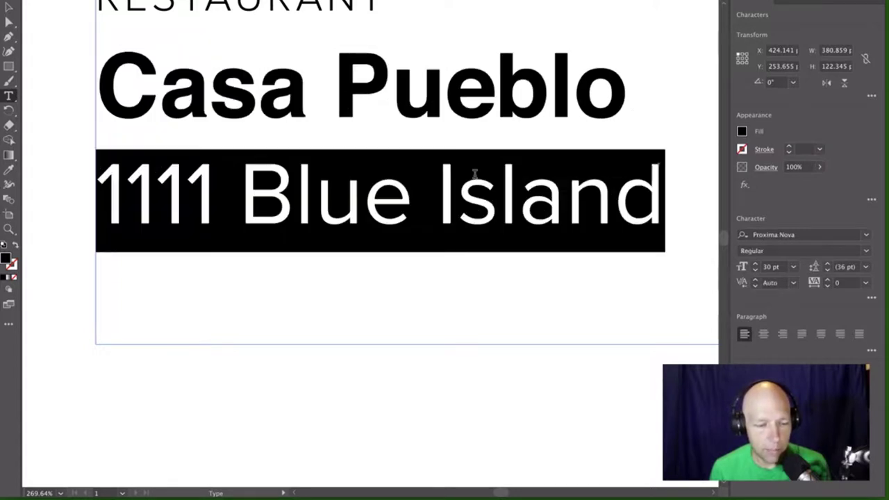
click(576, 195)
drag(663, 198, 80, 102)
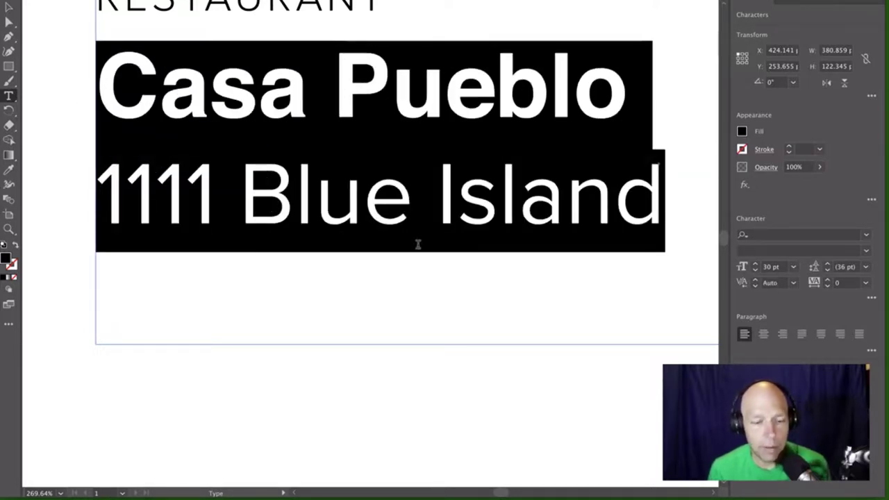
double_click(465, 217)
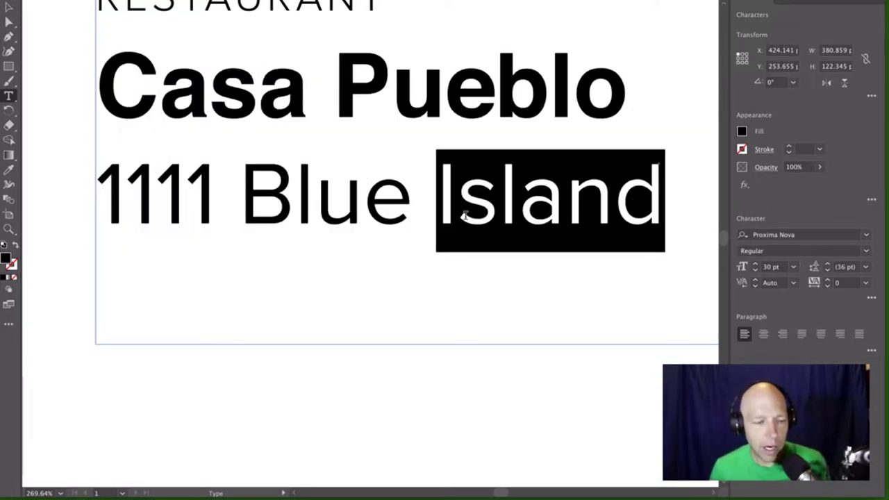
scroll(392, 72, up, 2)
drag(383, 29, 55, 23)
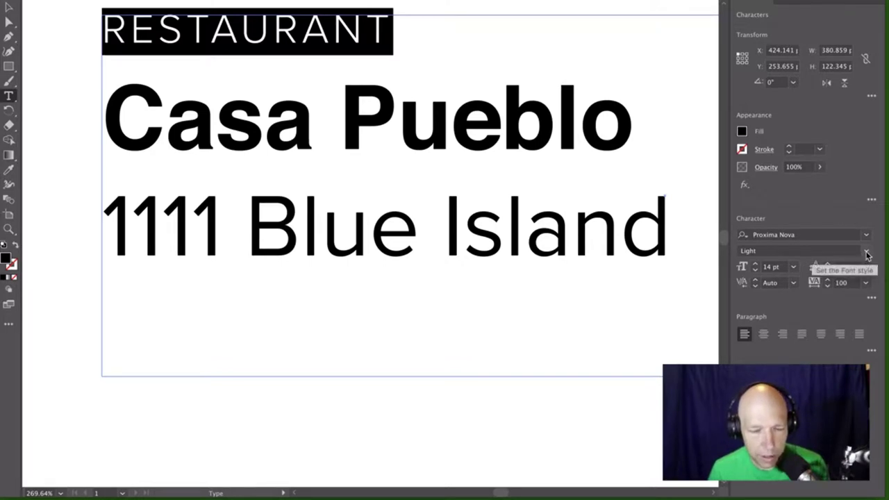
- Select RESTAURANT and apply Proxima Nova Extra Condensed from the font list
click(491, 158)
drag(386, 26, 104, 30)
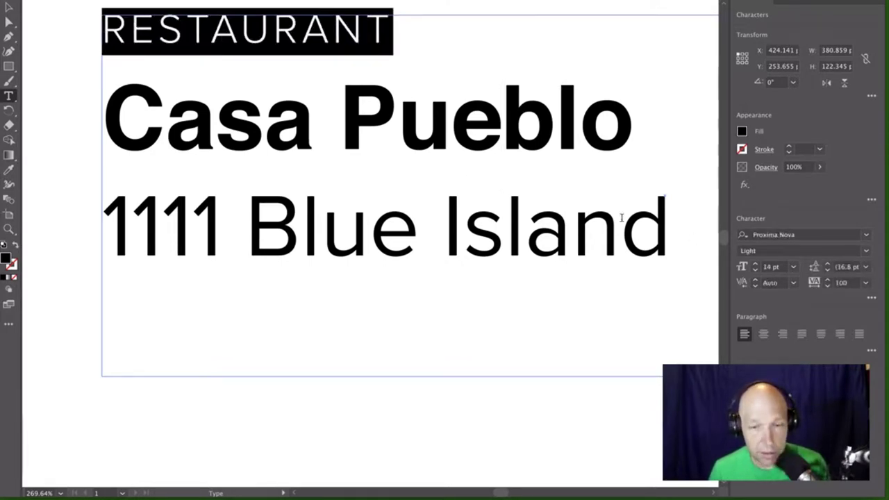
click(866, 235)
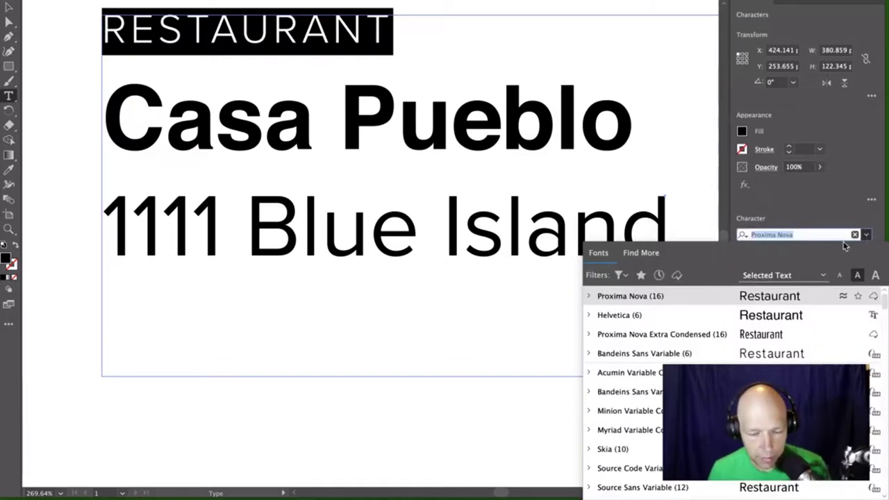
scroll(684, 361, down, 15)
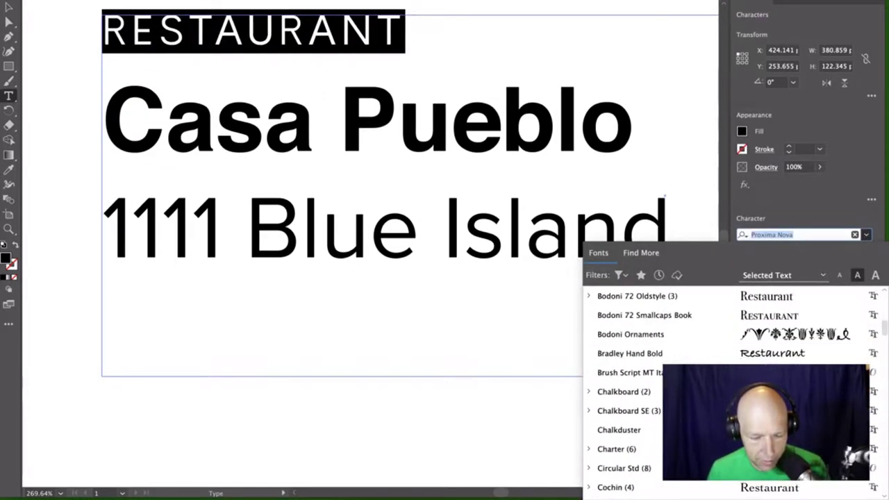
scroll(685, 361, down, 15)
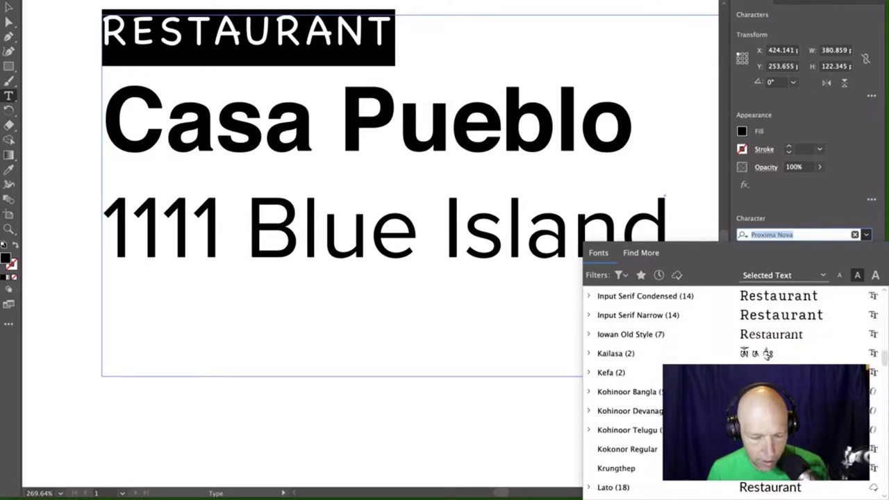
scroll(685, 388, down, 10)
scroll(685, 389, up, 5)
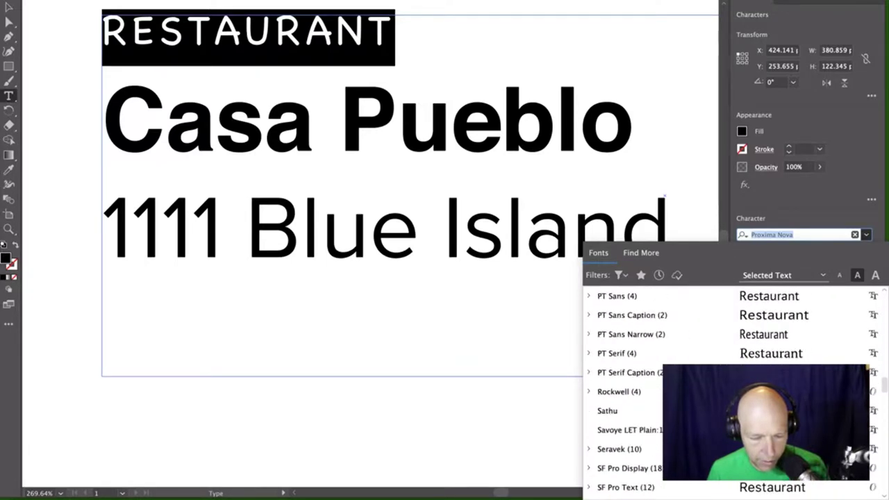
scroll(684, 391, up, 5)
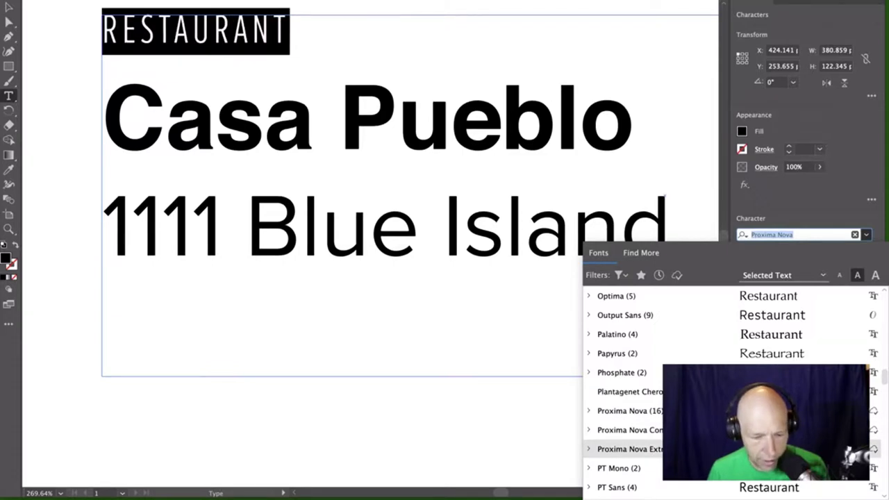
click(684, 449)
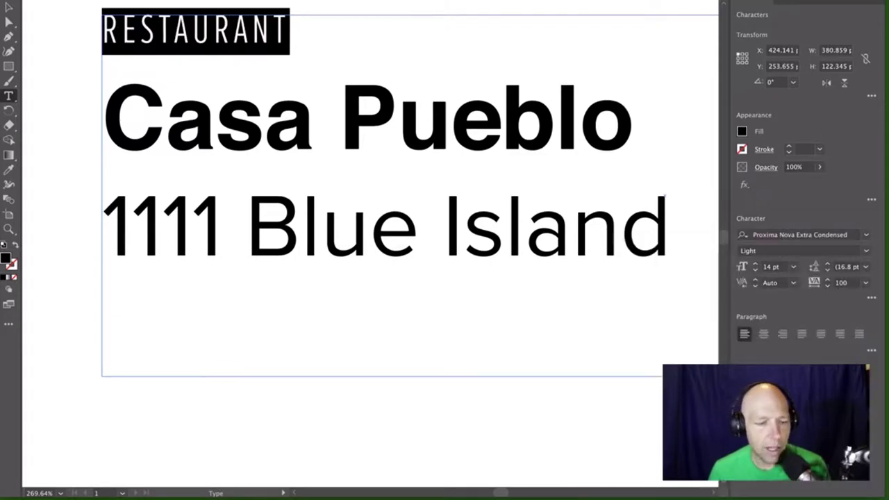
- Check RESTAURANT's letter spacing against the Casa Pueblo line
click(174, 28)
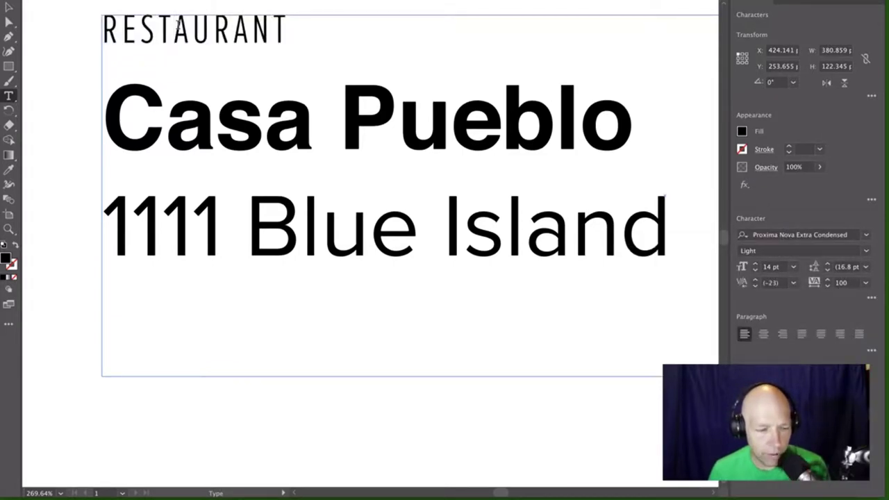
triple_click(177, 26)
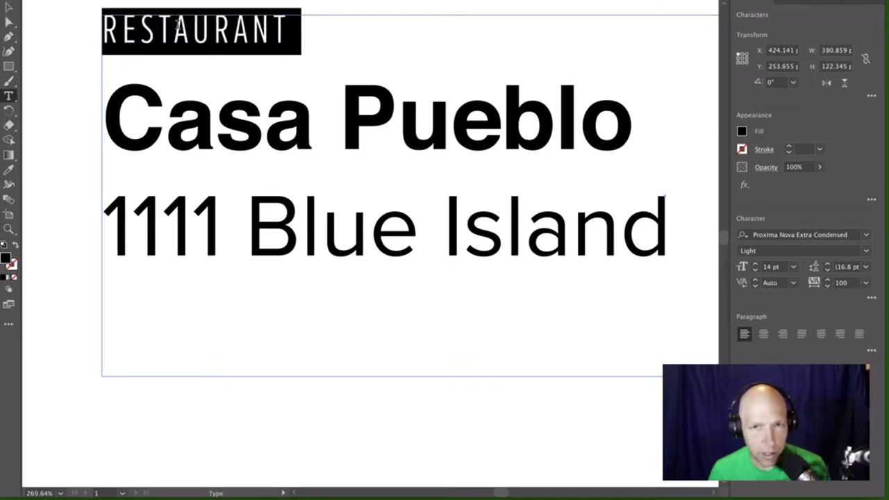
click(177, 26)
triple_click(364, 104)
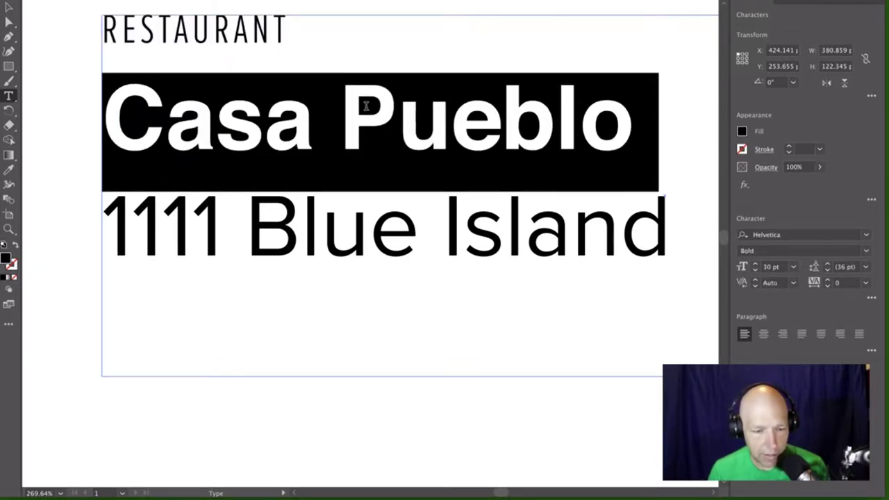
scroll(96, 88, down, 1)
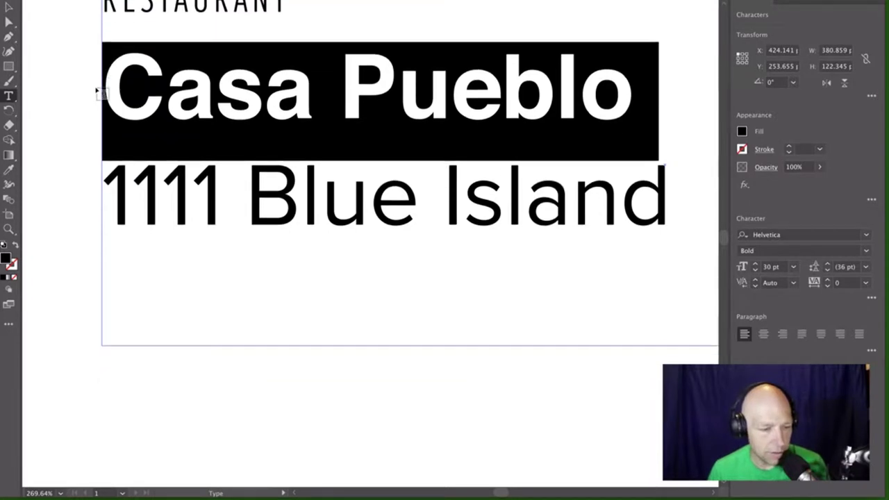
scroll(96, 89, up, 3)
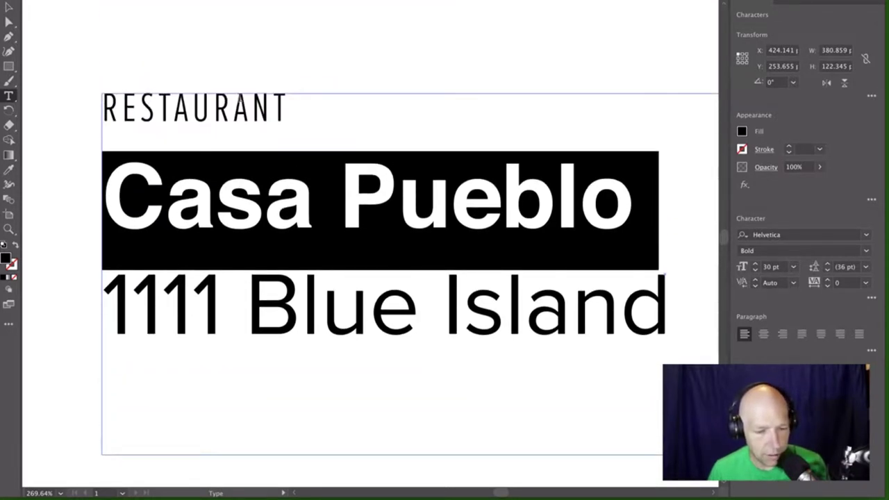
triple_click(239, 104)
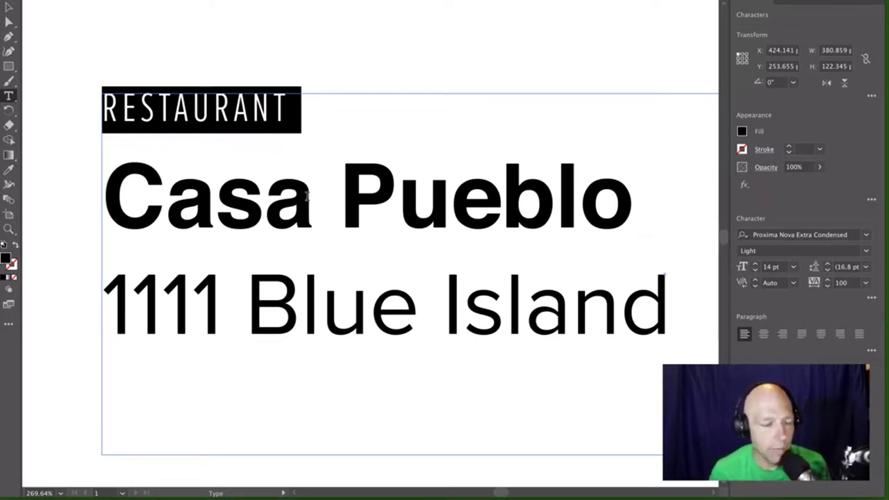
click(274, 97)
- Set the 1111 Blue Island line to Helvetica Regular at 20 pt
drag(285, 101, 103, 106)
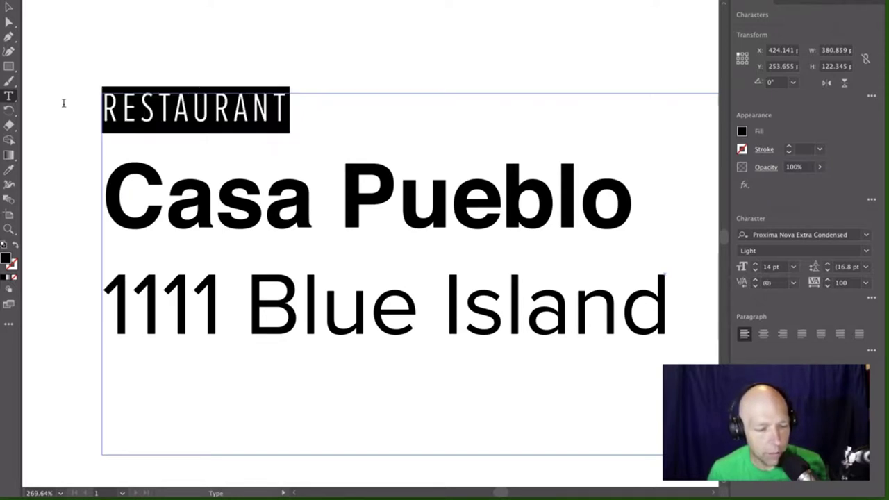
triple_click(602, 312)
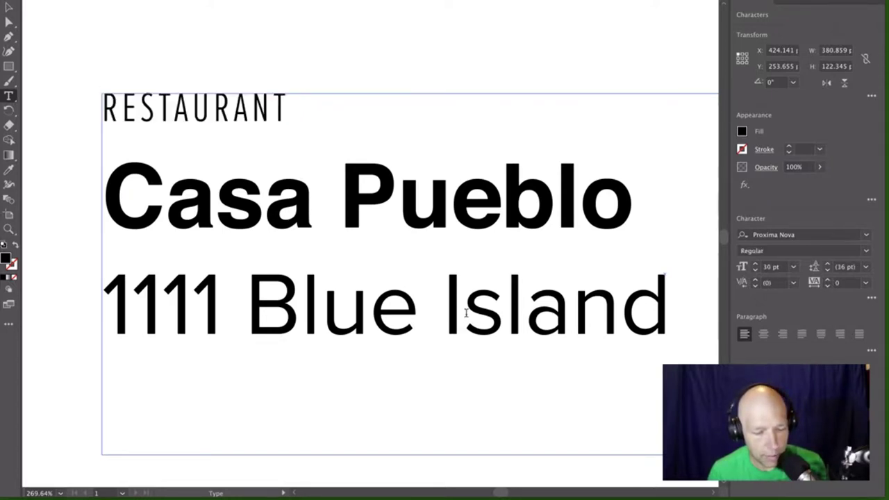
click(806, 234)
text(hel)
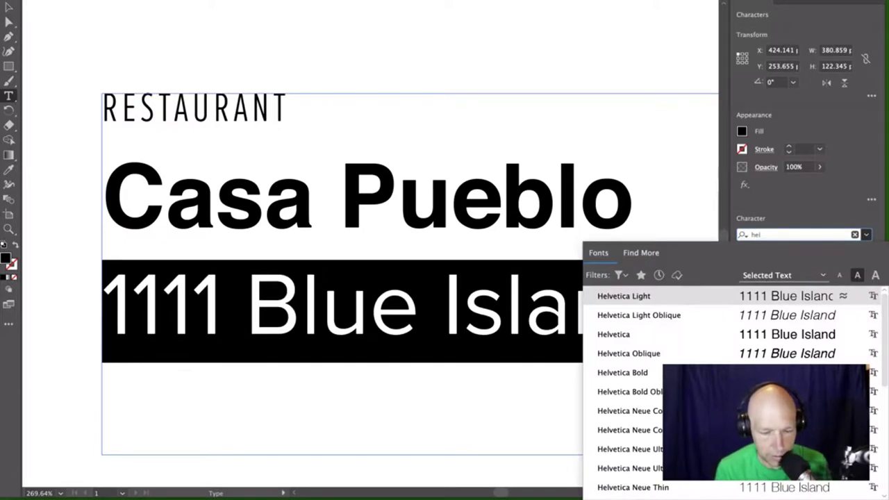
key(Down)
key(Down)
key(Return)
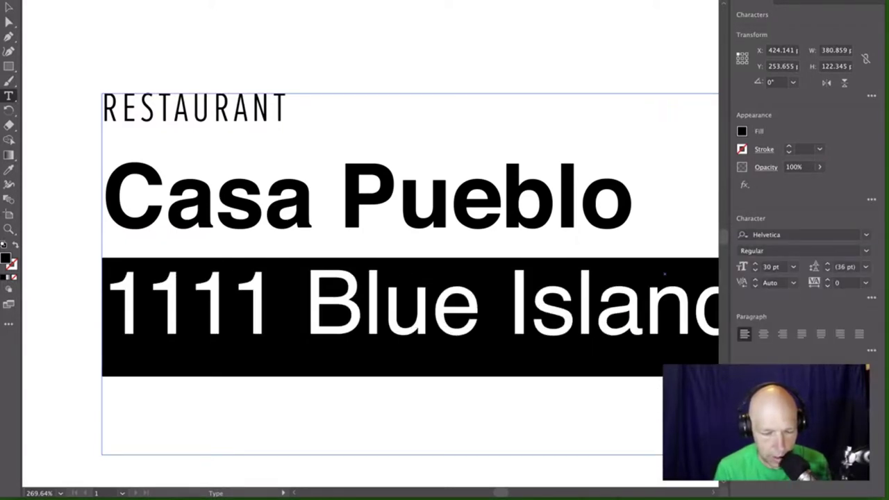
double_click(769, 268)
text(2)
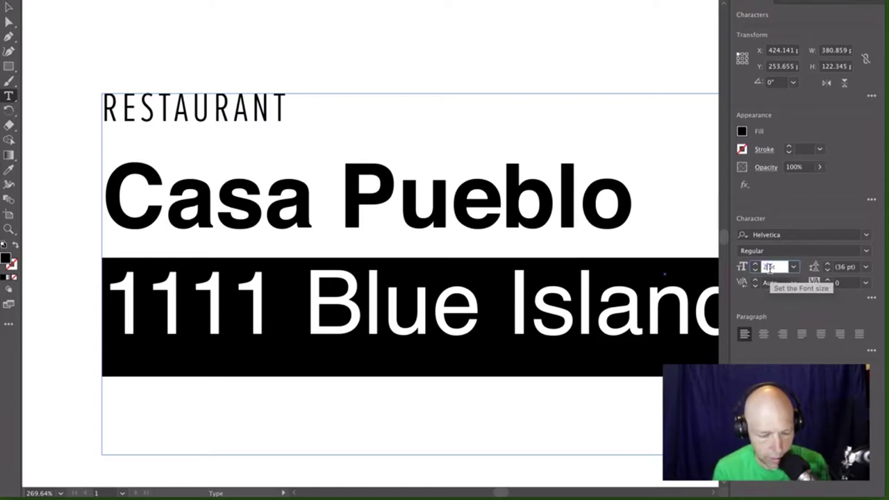
text(0)
key(Return)
- Check the fonts of the RESTAURANT, Casa Pueblo and address lines
click(172, 175)
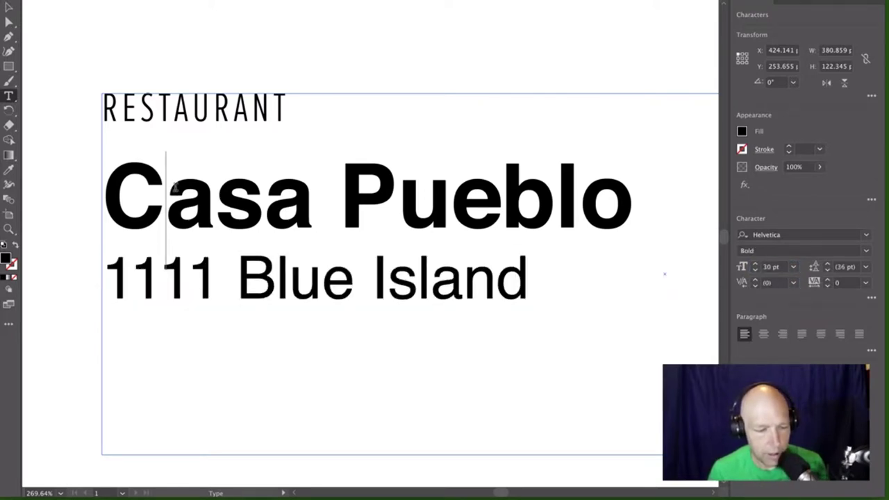
triple_click(177, 131)
double_click(295, 243)
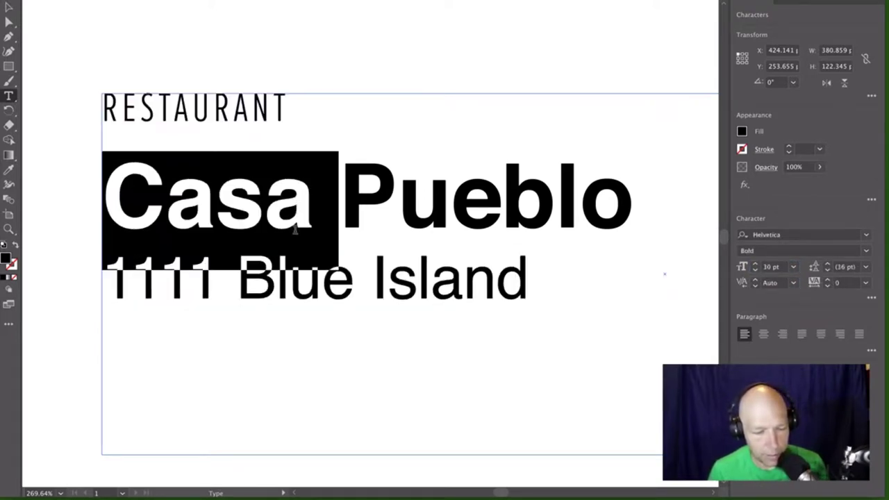
triple_click(407, 286)
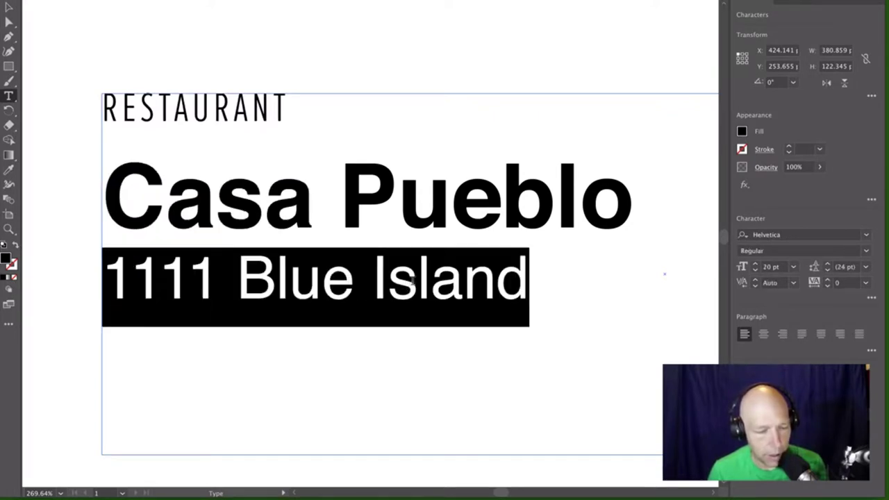
click(396, 201)
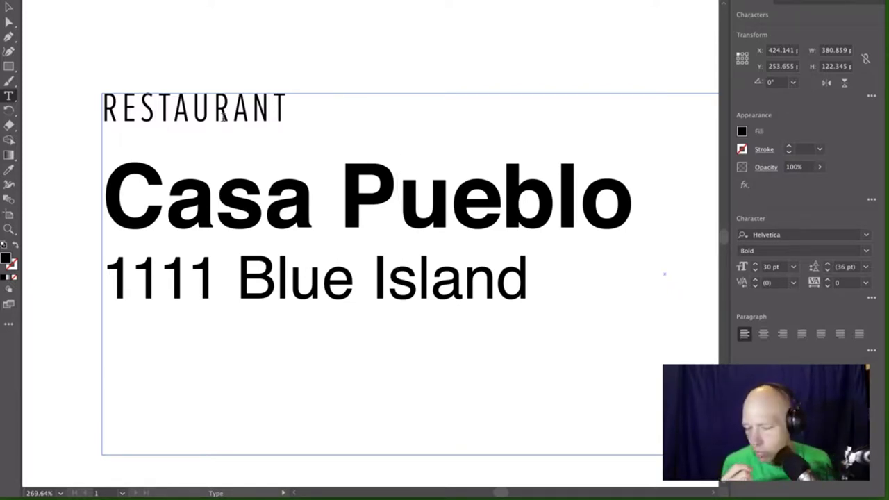
- Pull the text frame's bottom edge up to its text, then drag a copy of the block down the artboard
scroll(218, 145, down, 2)
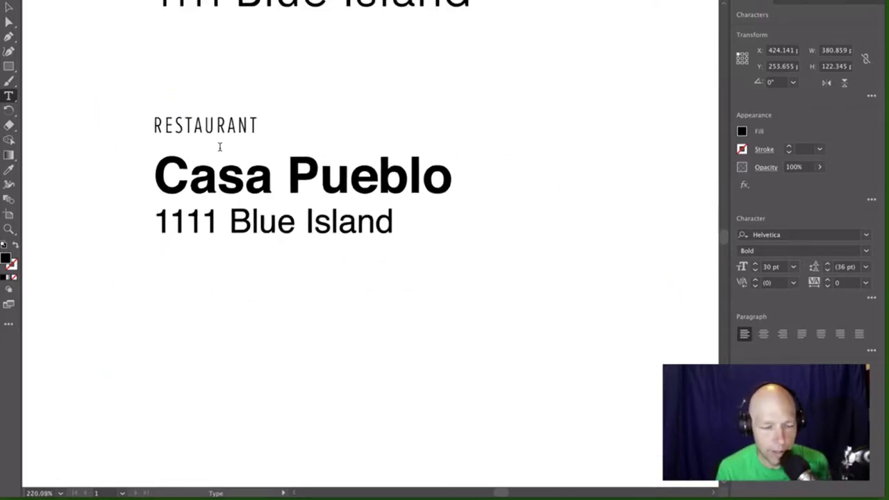
scroll(219, 146, down, 2)
scroll(220, 146, left, 5)
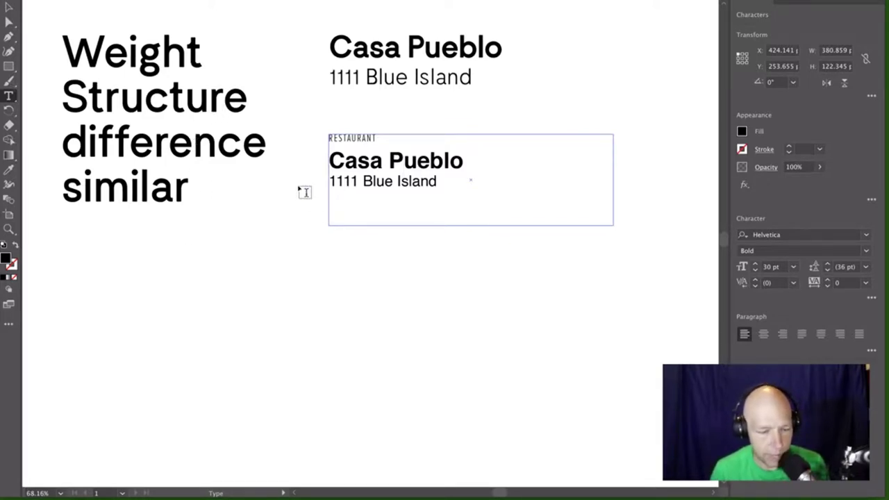
click(9, 9)
click(288, 230)
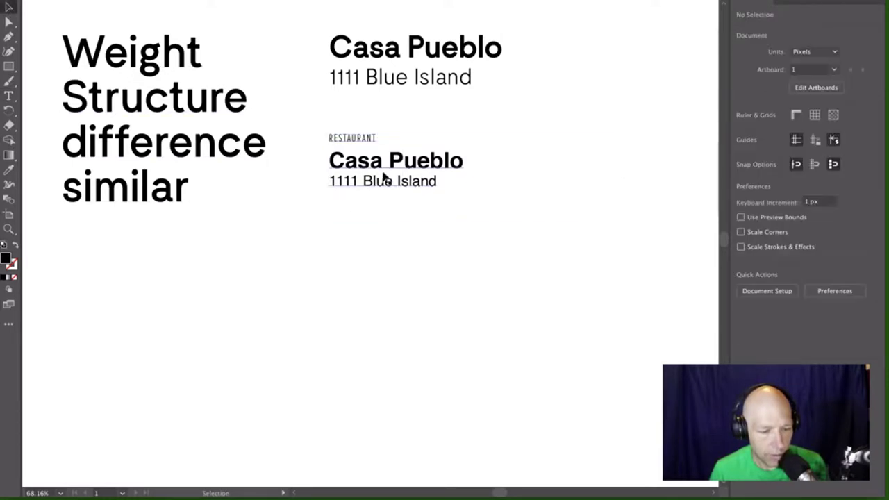
click(386, 178)
drag(472, 226, 472, 203)
drag(380, 160, 378, 267)
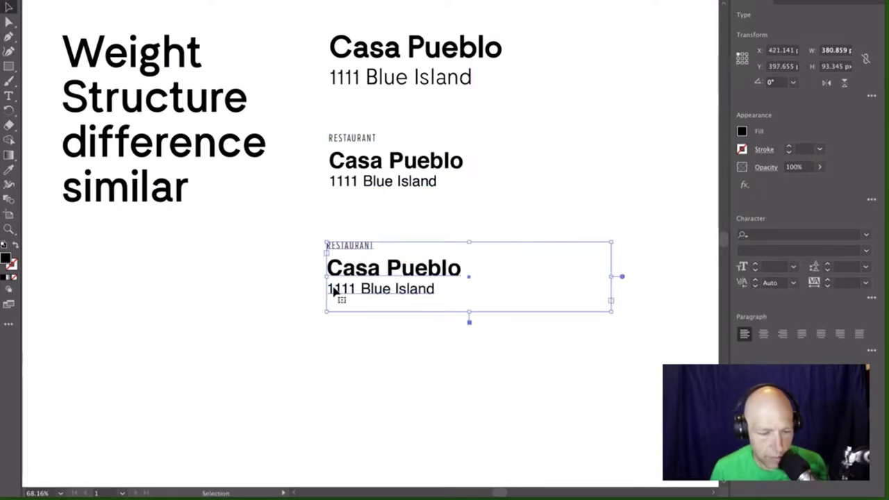
- Select all text in the copied block and apply Minion Variable Concept Regular
scroll(332, 277, up, 5)
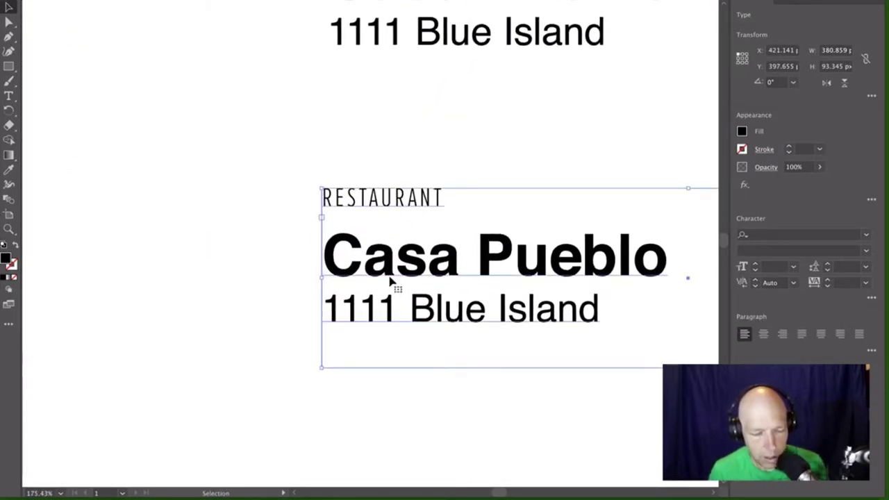
key(t)
double_click(389, 275)
key(super+a)
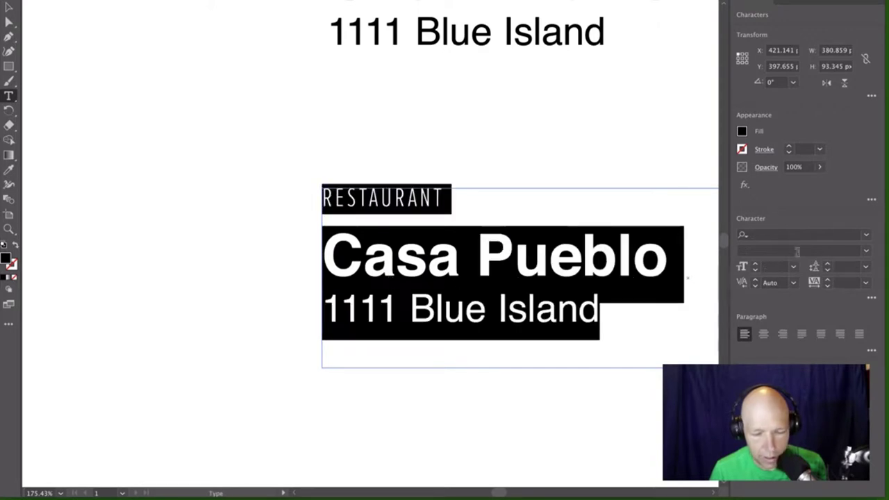
click(854, 234)
text(me)
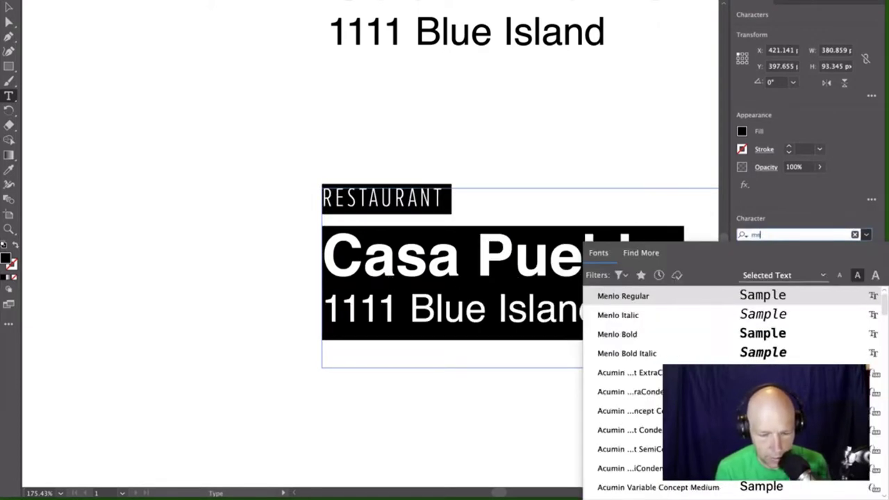
text(n)
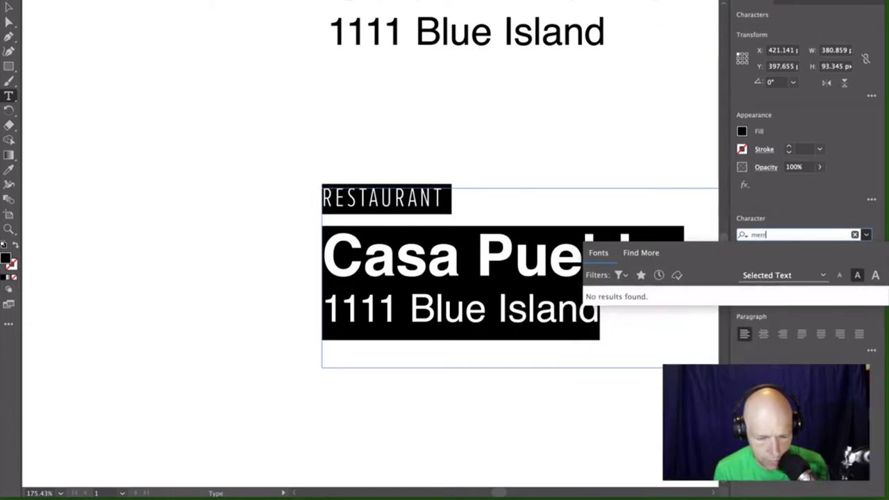
key(BackSpace)
key(BackSpace)
key(BackSpace)
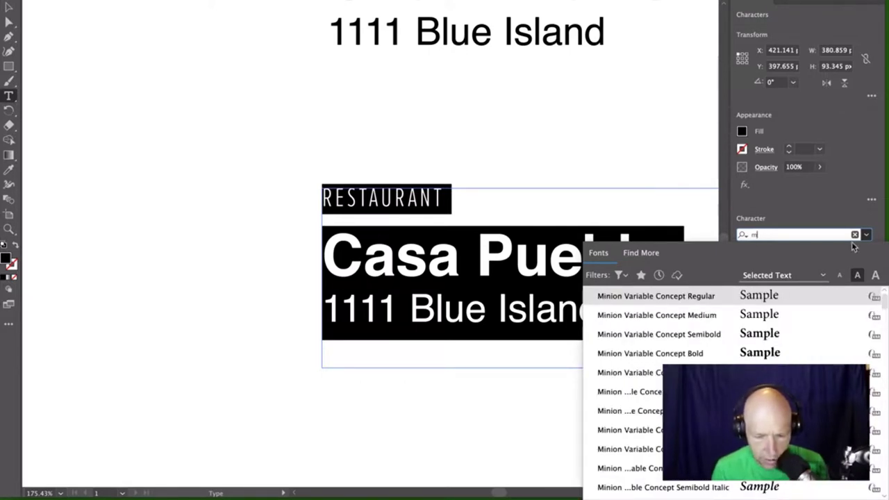
click(747, 301)
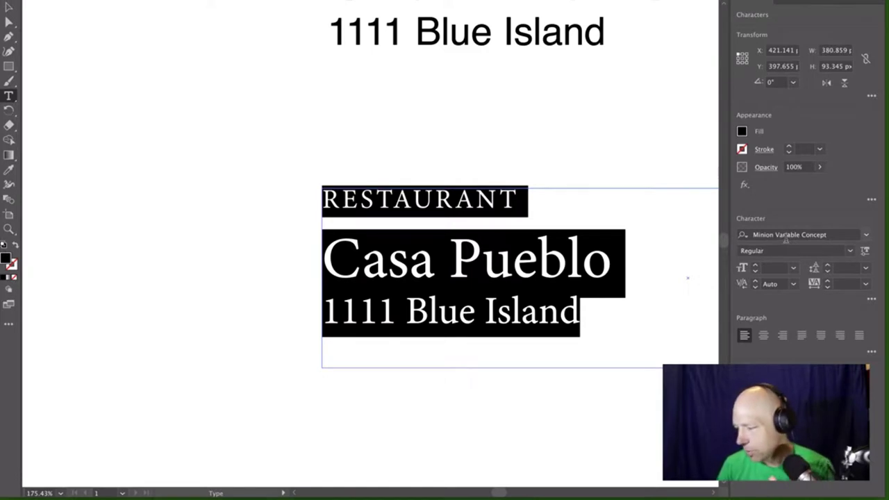
- Set the copied block's text size to 30 pt
scroll(550, 265, right, 5)
scroll(550, 265, right, 3)
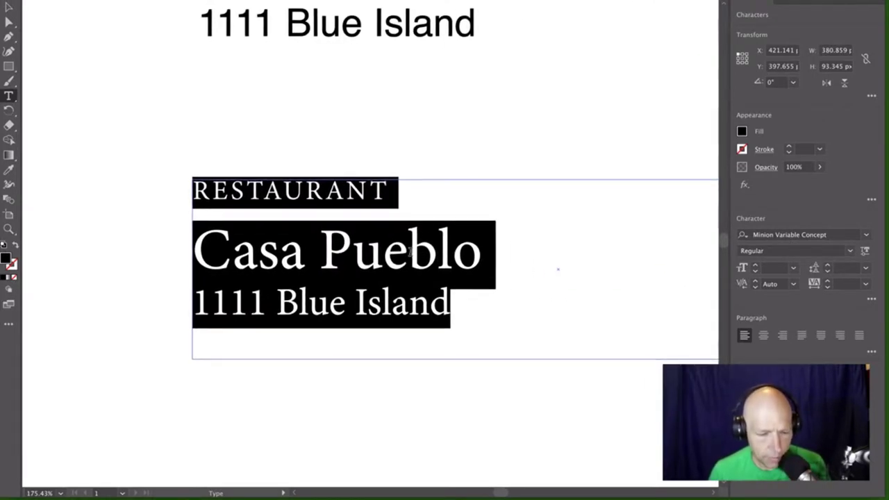
click(777, 269)
text(30)
key(Return)
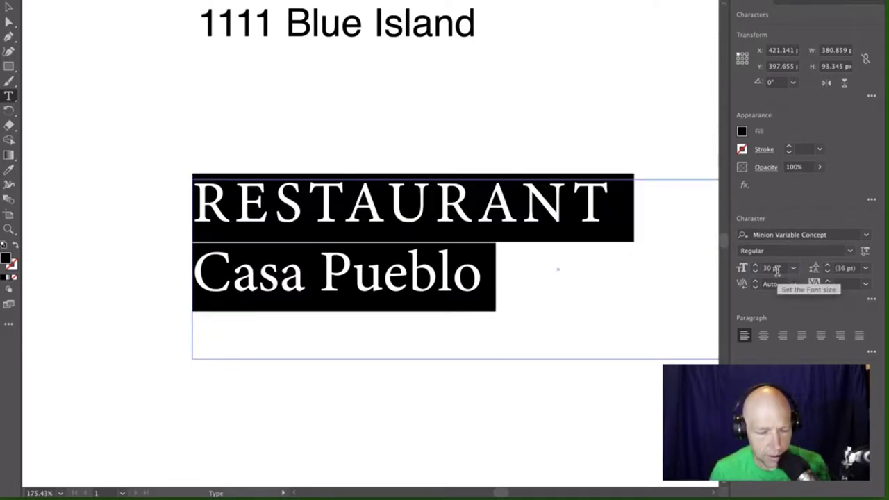
click(9, 7)
drag(558, 360, 559, 414)
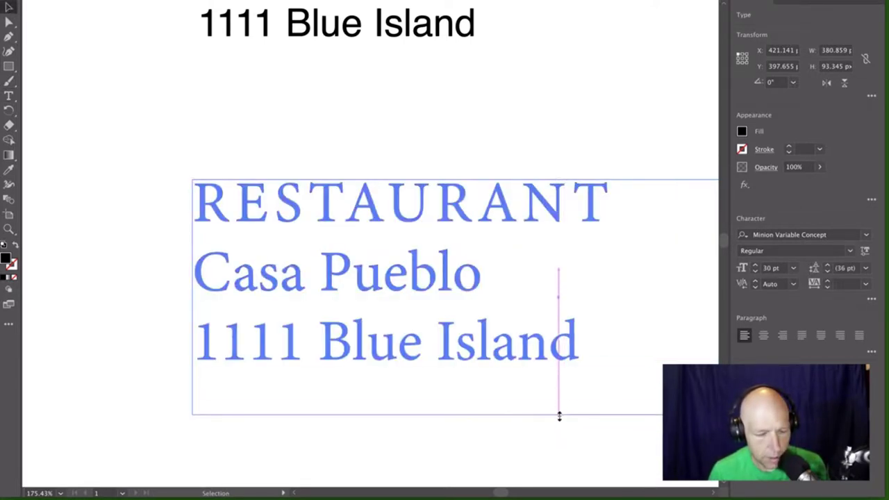
double_click(505, 195)
click(504, 193)
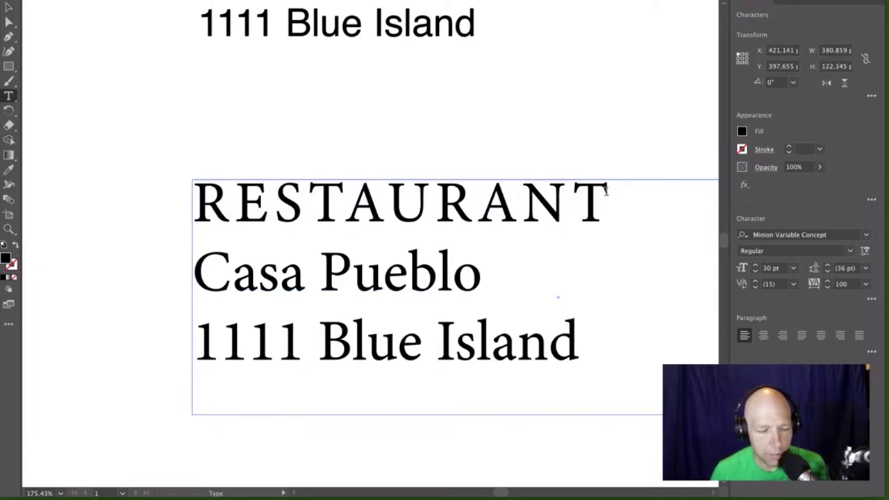
drag(611, 191, 198, 186)
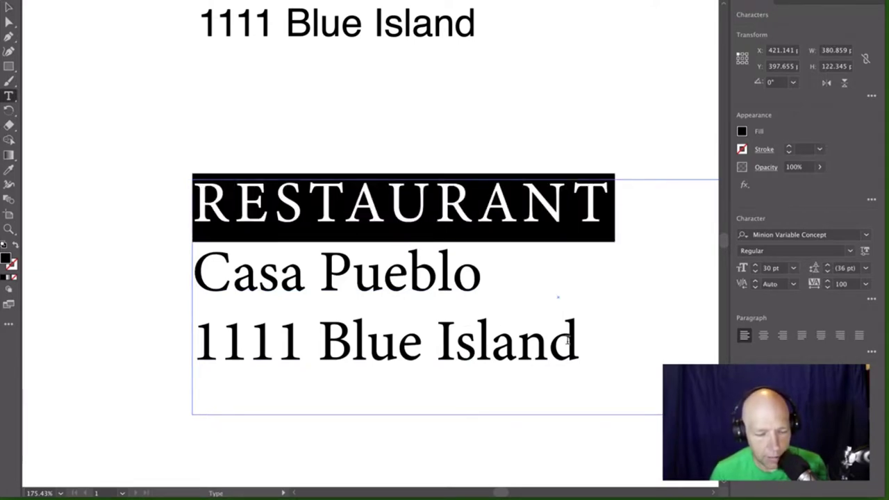
drag(575, 339, 197, 335)
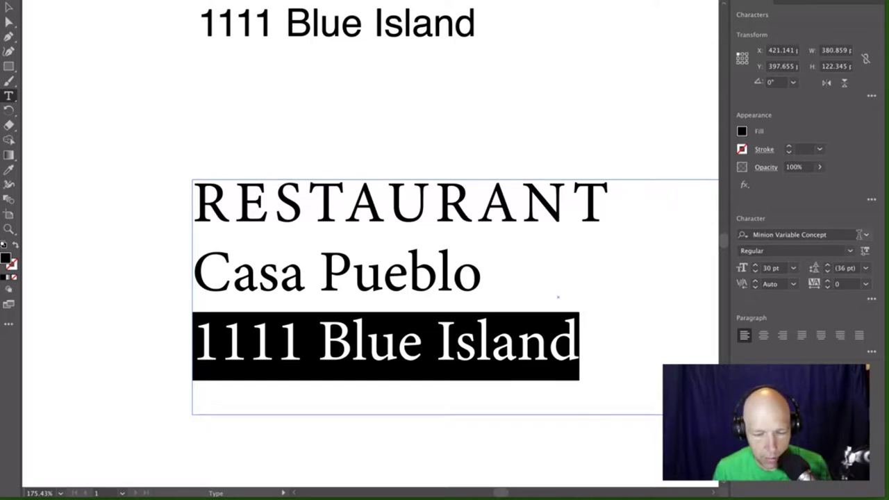
- Search 'pro' in the font field and preview Proxima Nova styles on the address line
click(854, 234)
text(pro)
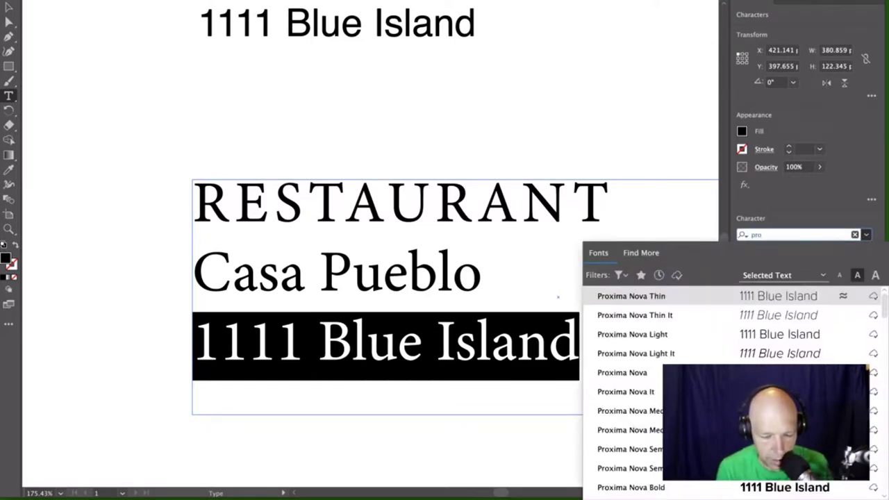
key(Down)
key(Down)
key(Down)
key(Down)
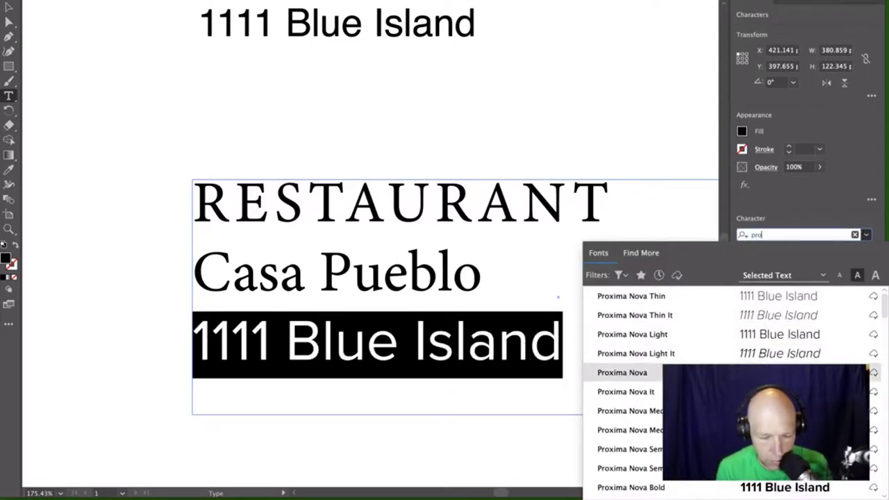
key(Up)
key(Down)
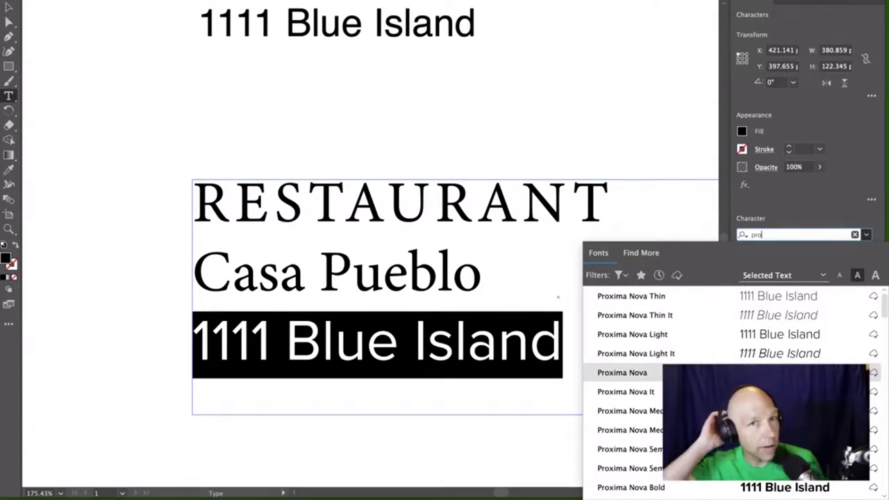
key(Up)
key(Up)
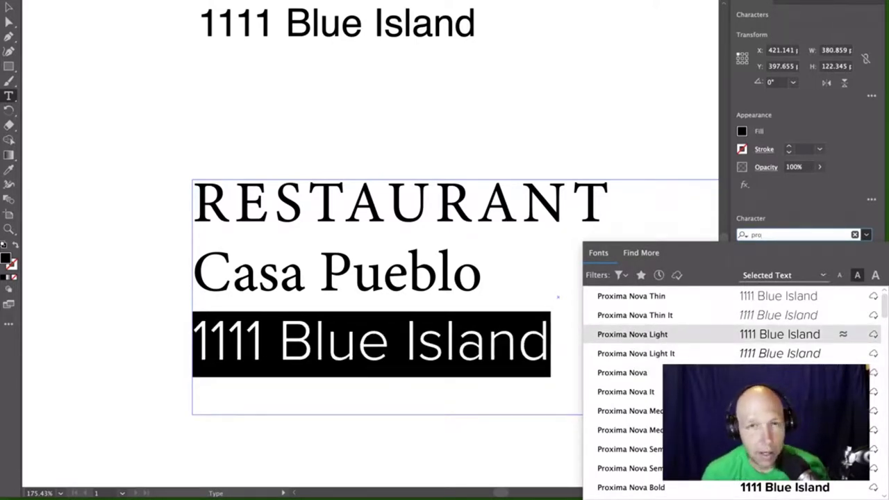
key(Down)
key(Down)
key(Down)
key(Down)
key(Down)
key(Down)
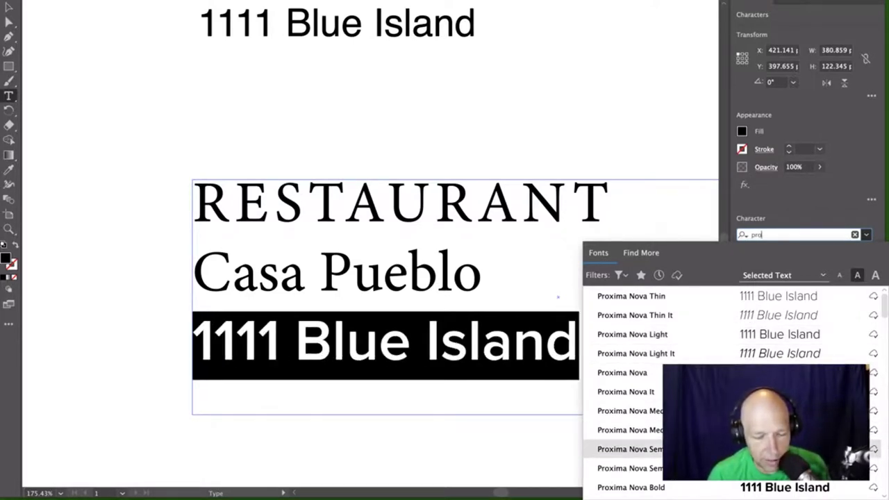
key(Up)
key(Up)
key(Up)
key(Up)
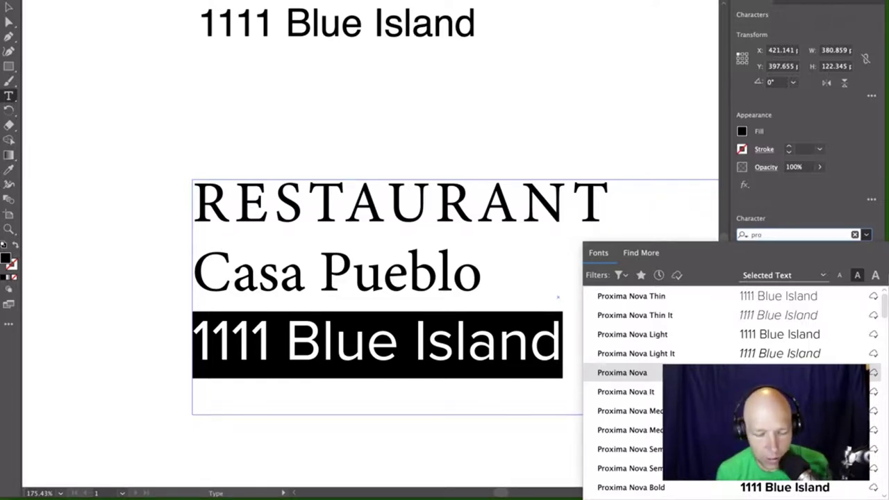
scroll(771, 320, down, 10)
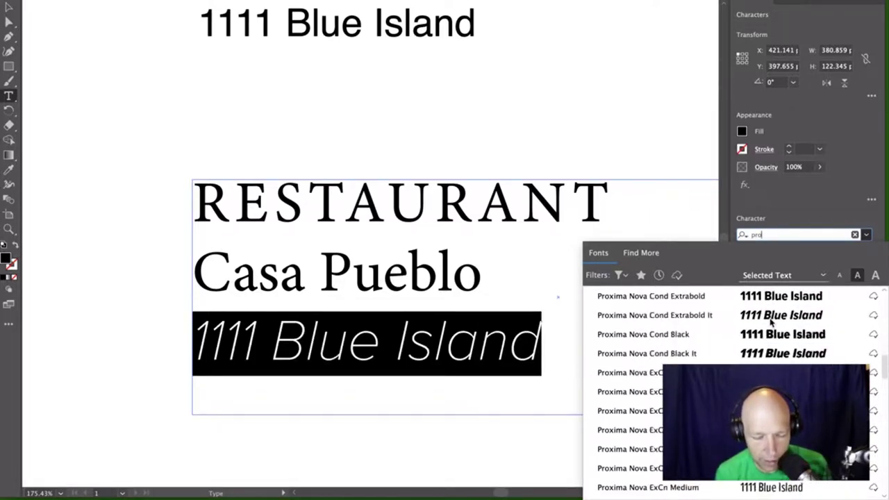
scroll(771, 321, down, 5)
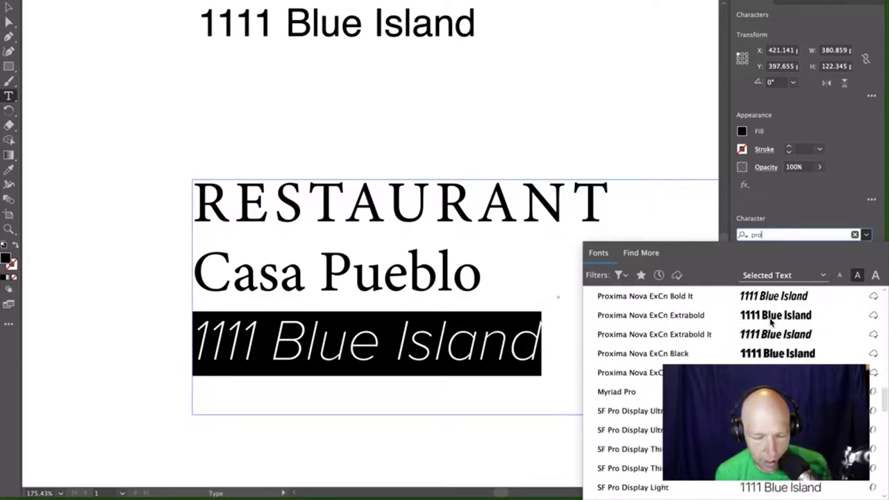
scroll(770, 321, up, 4)
scroll(770, 321, up, 8)
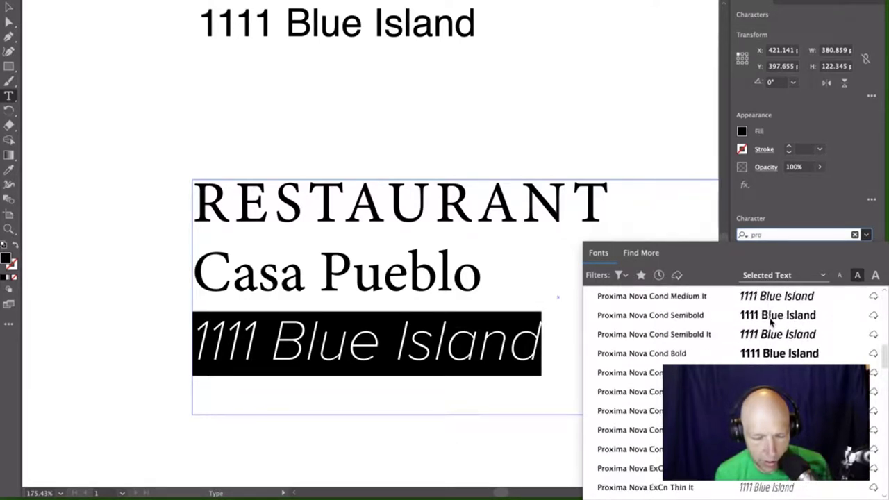
scroll(770, 321, up, 3)
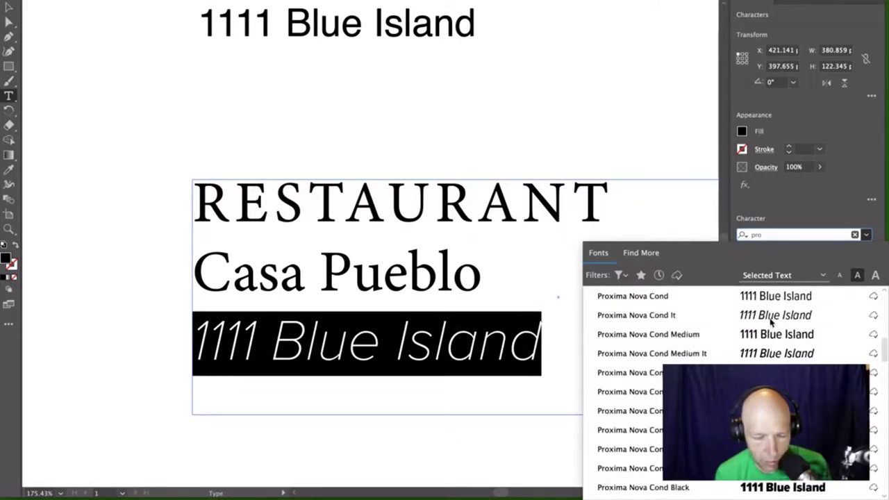
- Replace Casa Pueblo with '1111 Blue Island', then delete the leading '1111 ' from both lines
click(680, 305)
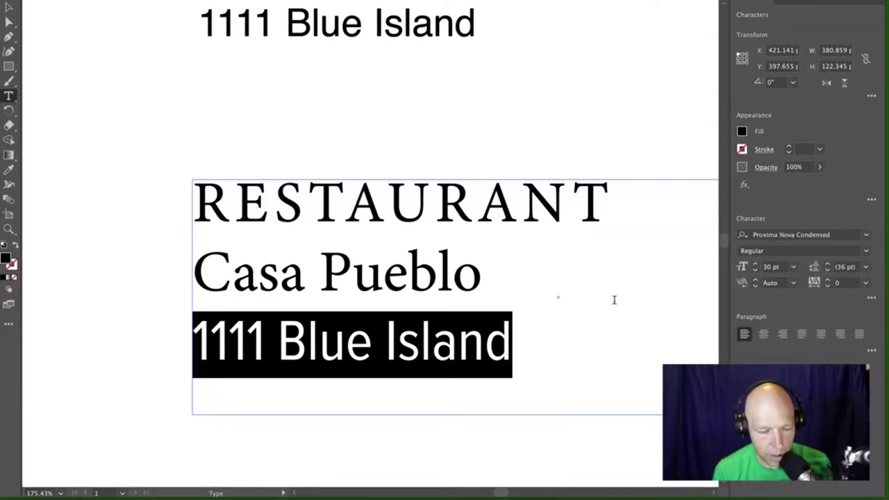
drag(481, 277, 194, 277)
text(1111)
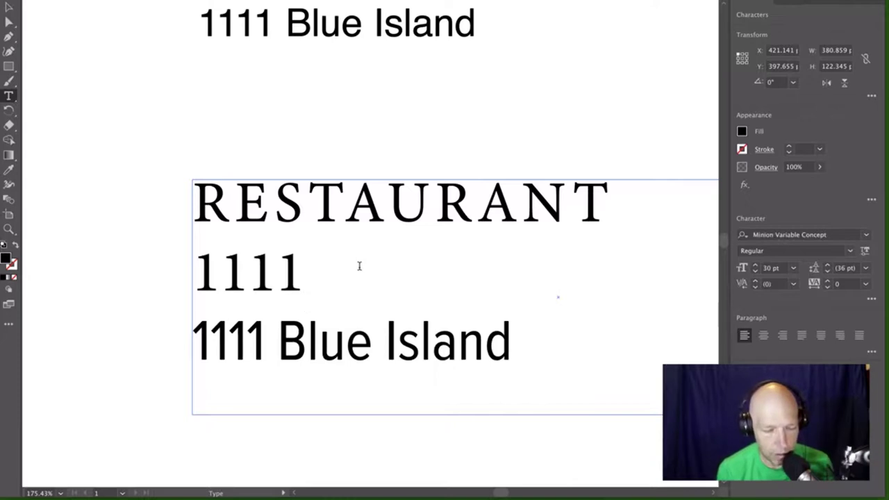
text( Blue Island)
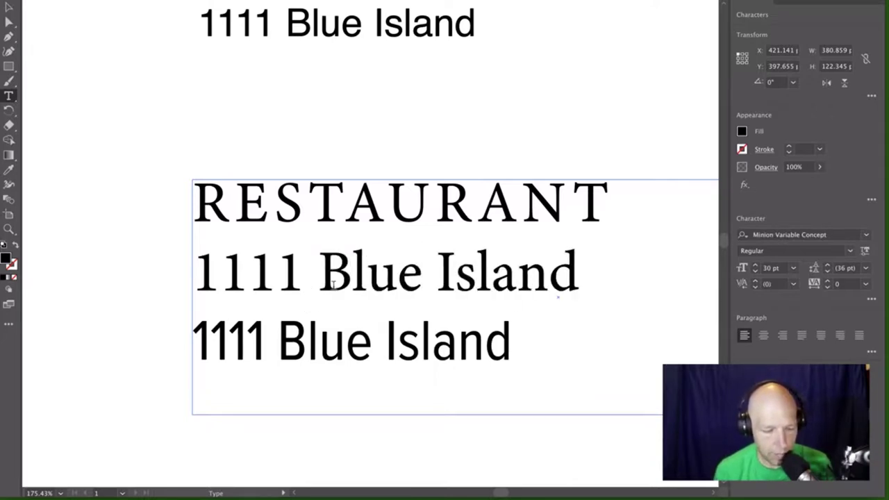
drag(319, 276, 194, 276)
key(BackSpace)
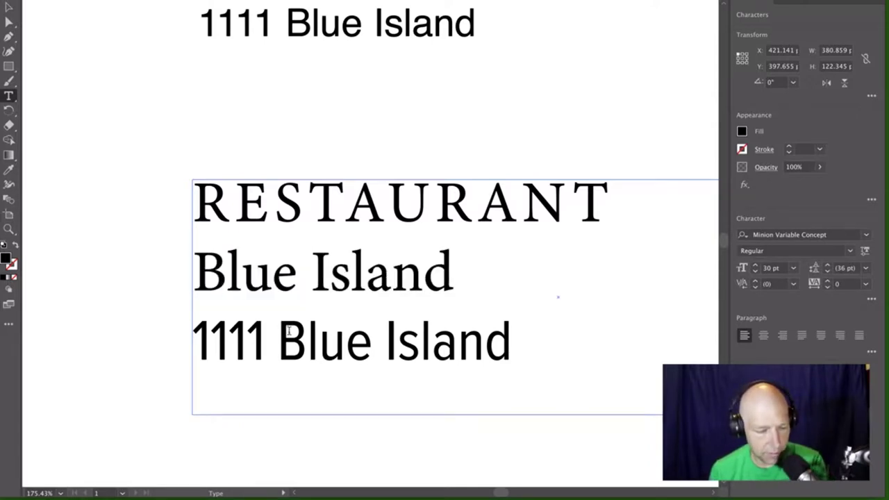
drag(283, 331, 154, 332)
key(BackSpace)
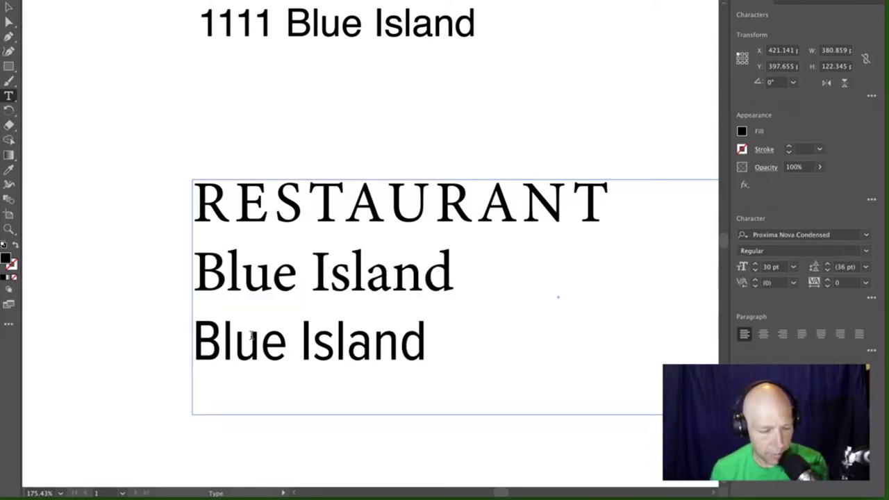
drag(426, 338, 193, 342)
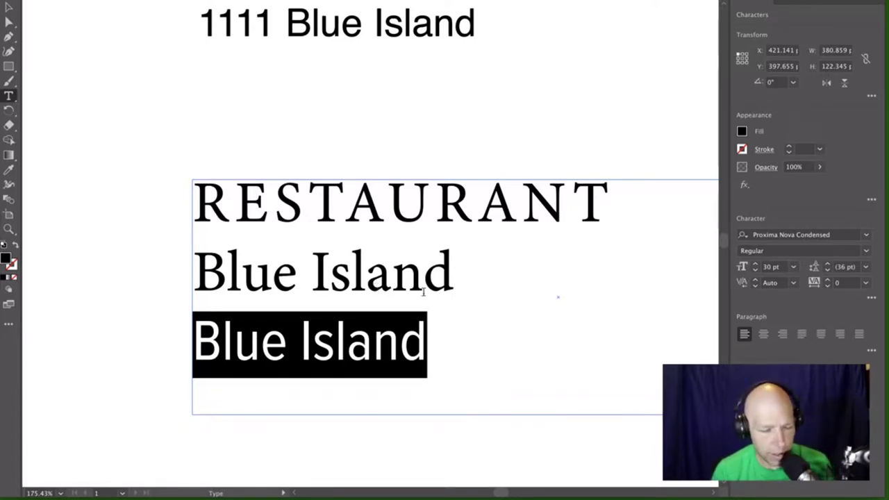
- Undo the edits so line two reads Casa Pueblo again
text(1111 Blue Island)
key(super+z)
key(super+z)
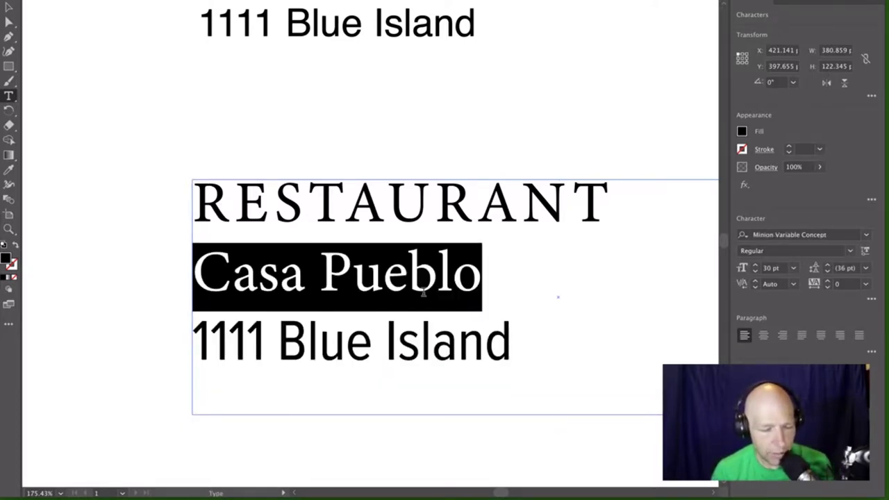
click(402, 270)
triple_click(402, 271)
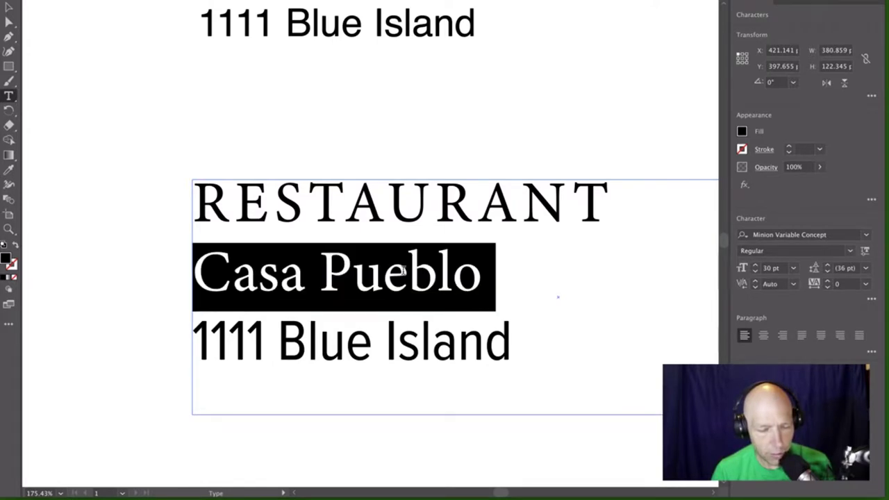
- Select the Casa Pueblo and 1111 Blue Island lines in turn to compare their fonts
double_click(448, 339)
click(448, 338)
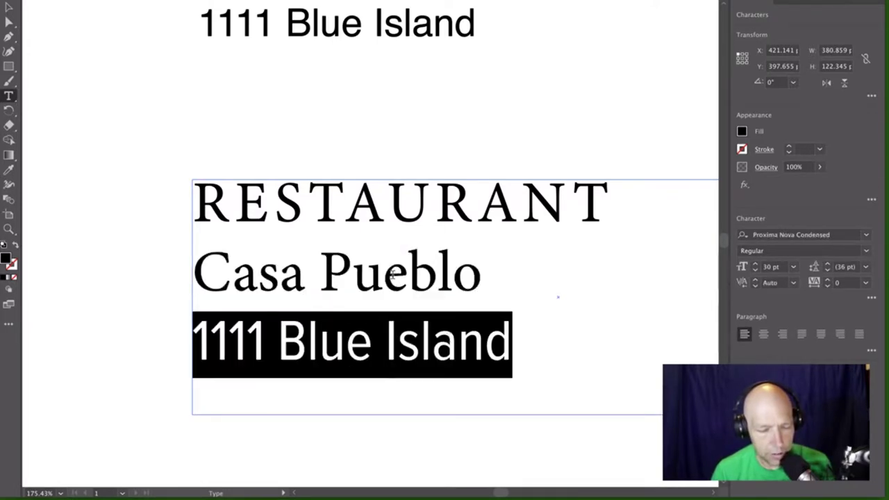
triple_click(393, 274)
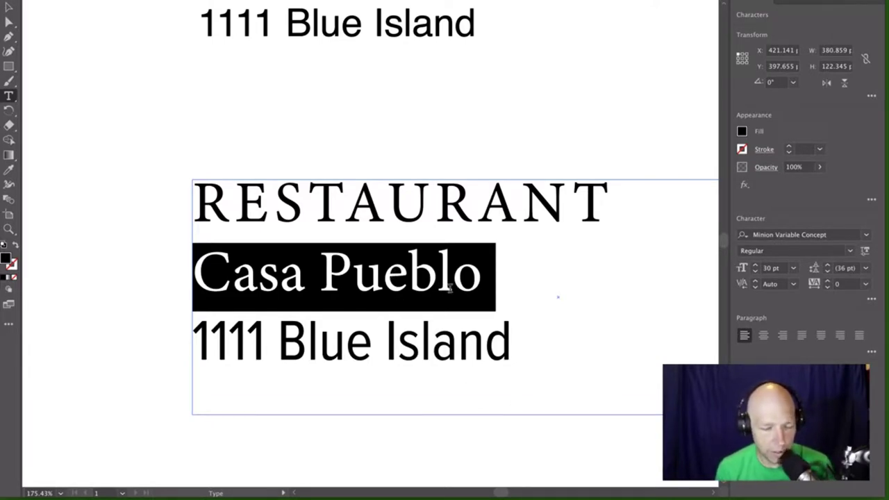
triple_click(472, 338)
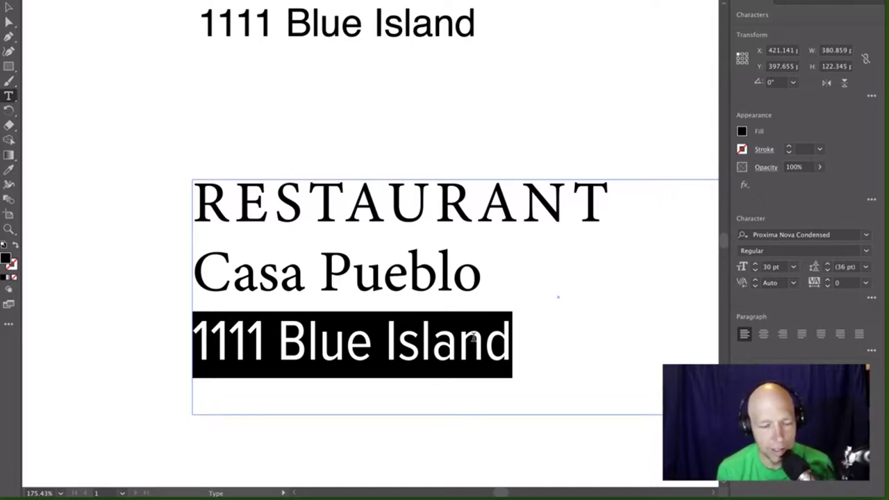
- Again overwrite Casa Pueblo with '1111 Blue Island' and strip '1111 ' from both lines
click(317, 314)
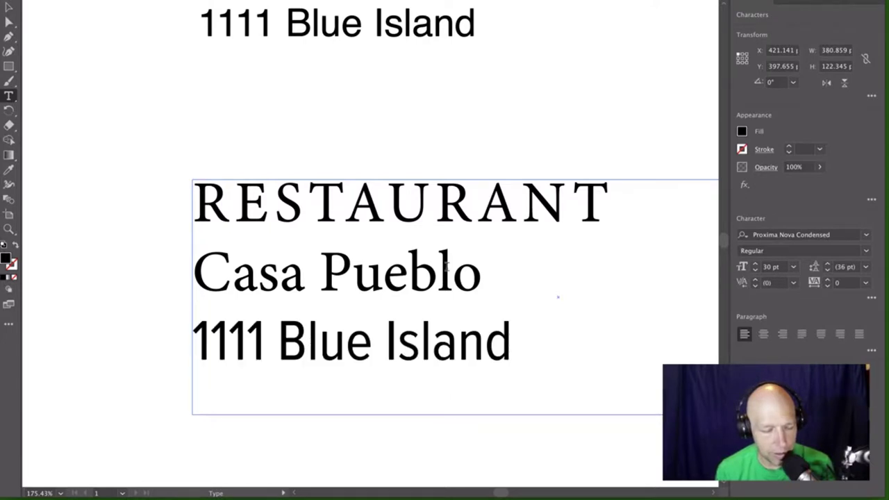
drag(479, 271, 183, 263)
text(1111)
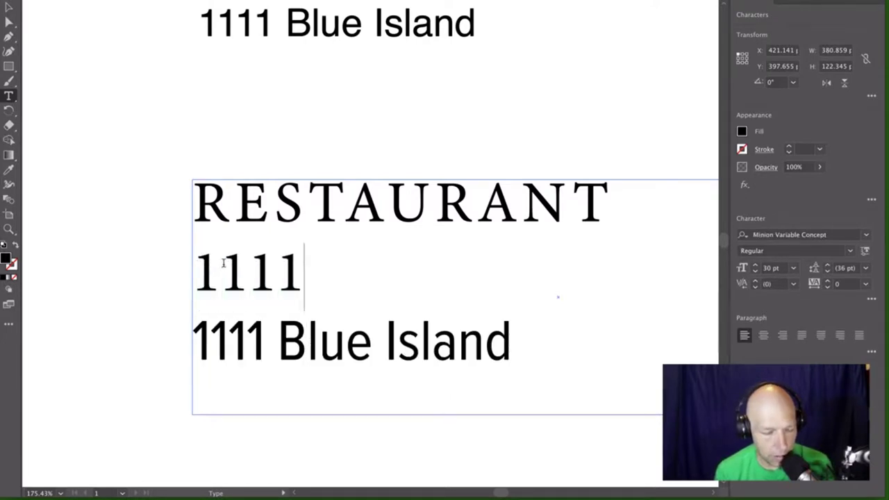
text( Blu)
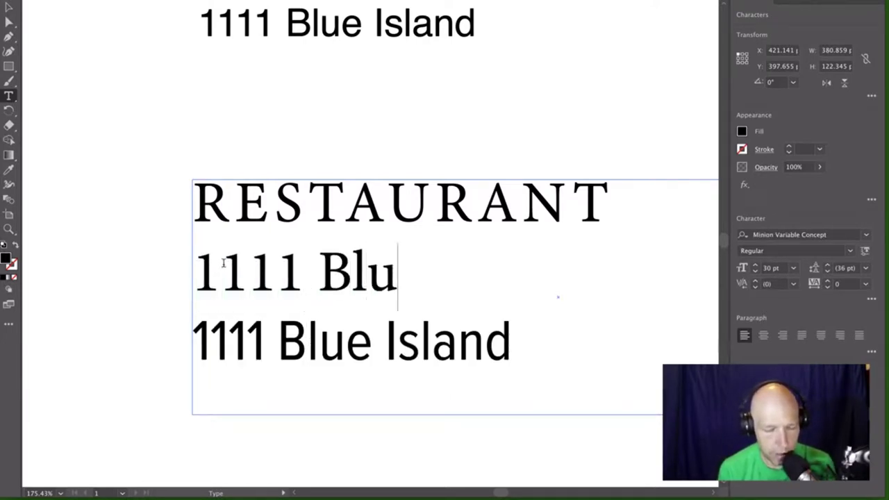
text(e Island)
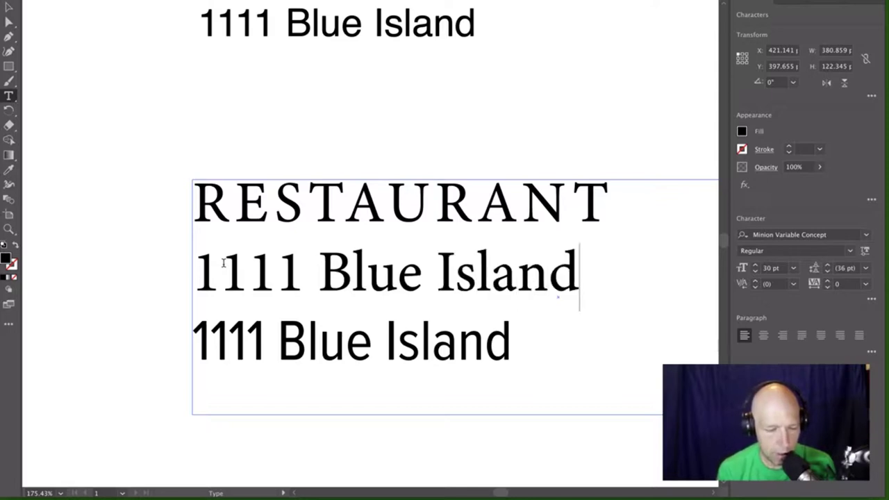
drag(319, 275, 111, 273)
key(BackSpace)
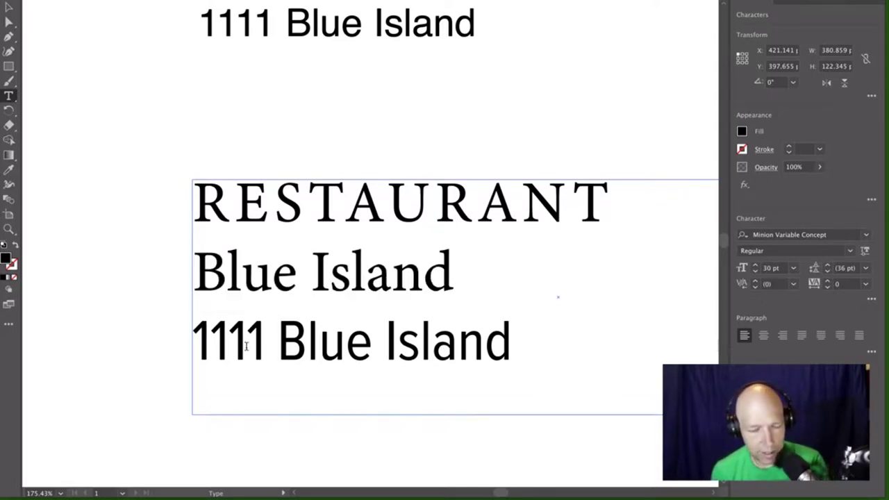
drag(276, 340, 178, 349)
key(BackSpace)
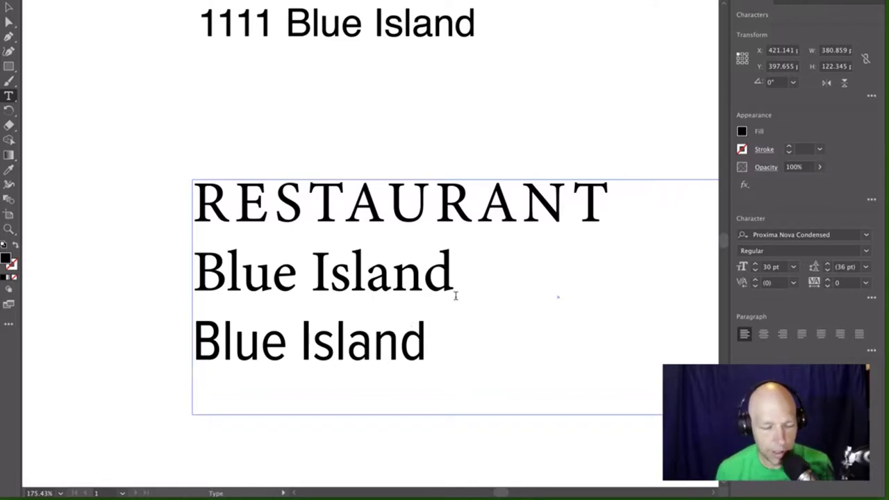
drag(454, 273, 193, 280)
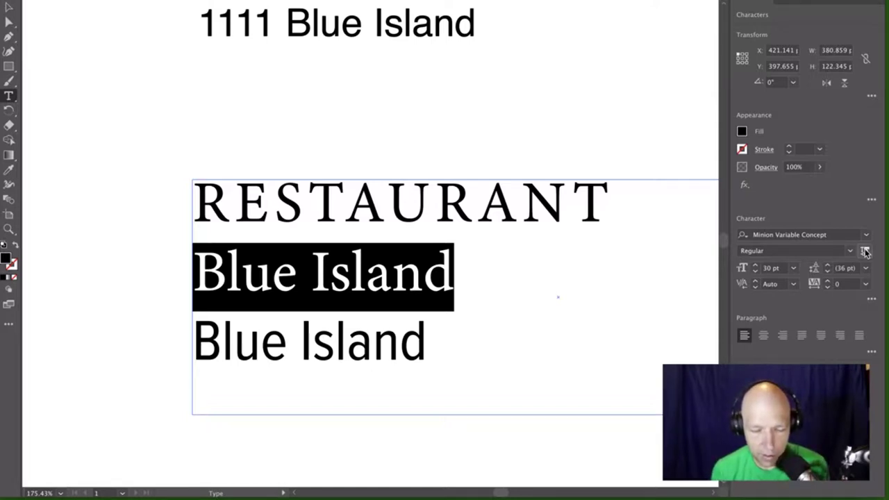
- Set the serif Blue Island line's Minion optical size to 35, leaving weight at 400
click(864, 252)
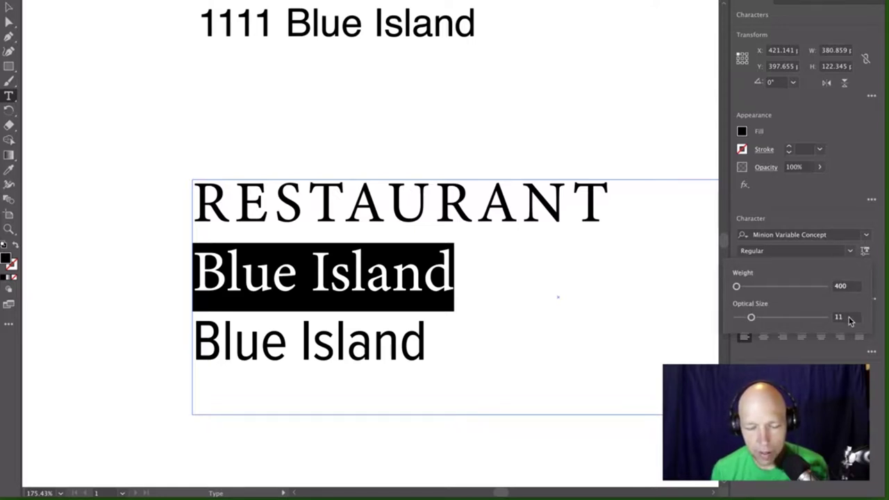
mouse_move(737, 289)
mouse_down()
mouse_move(847, 287)
mouse_move(735, 287)
mouse_up()
drag(752, 317, 822, 318)
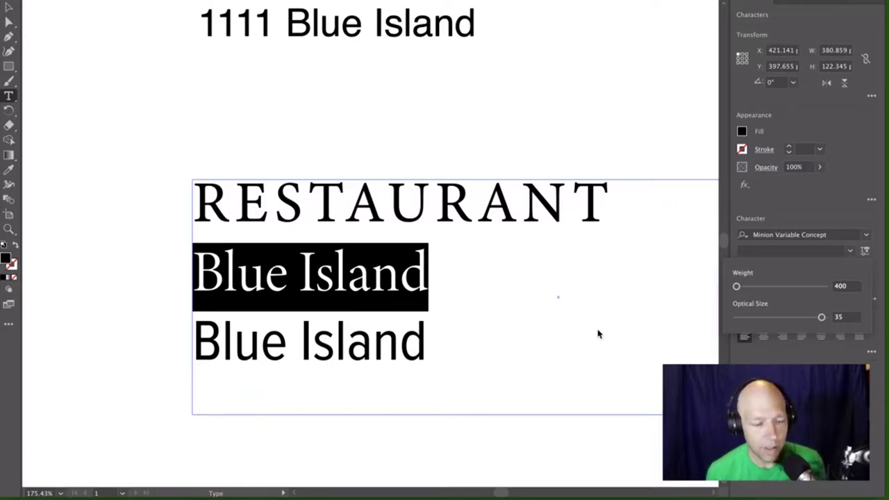
- Retype the serif line as 'Casa Pueblo'
drag(425, 273, 166, 275)
text(Ca)
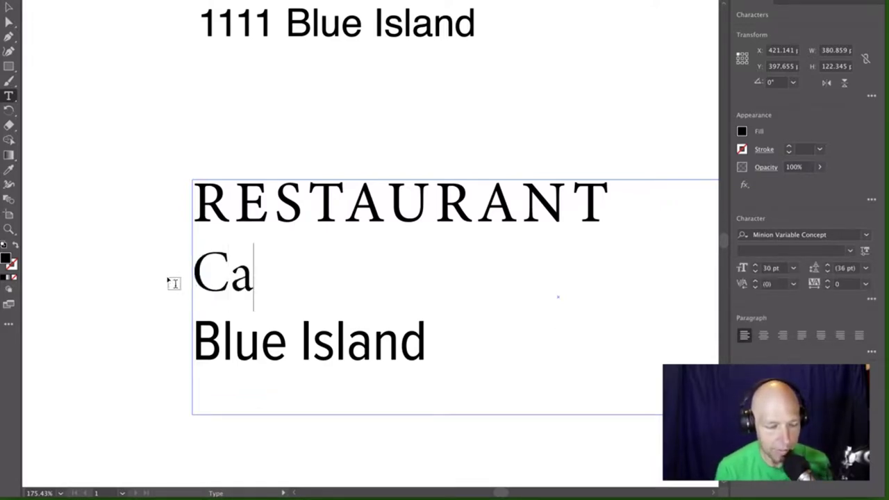
text(sa P)
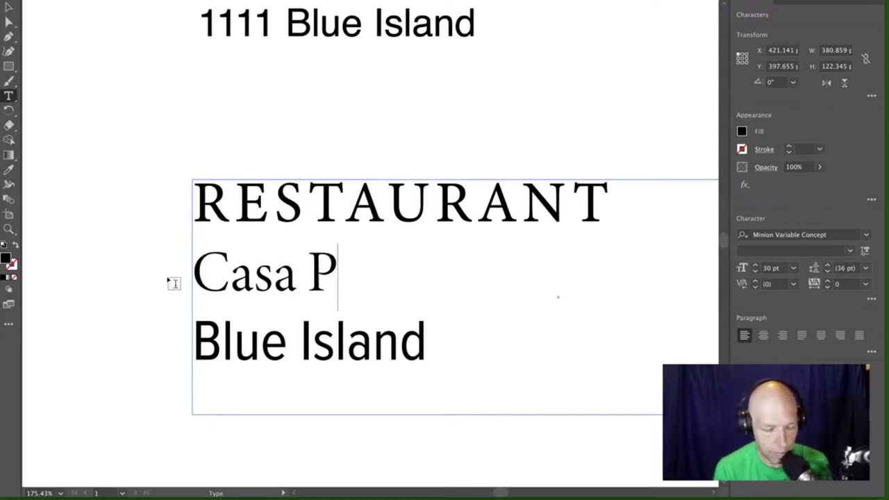
text(ueblo)
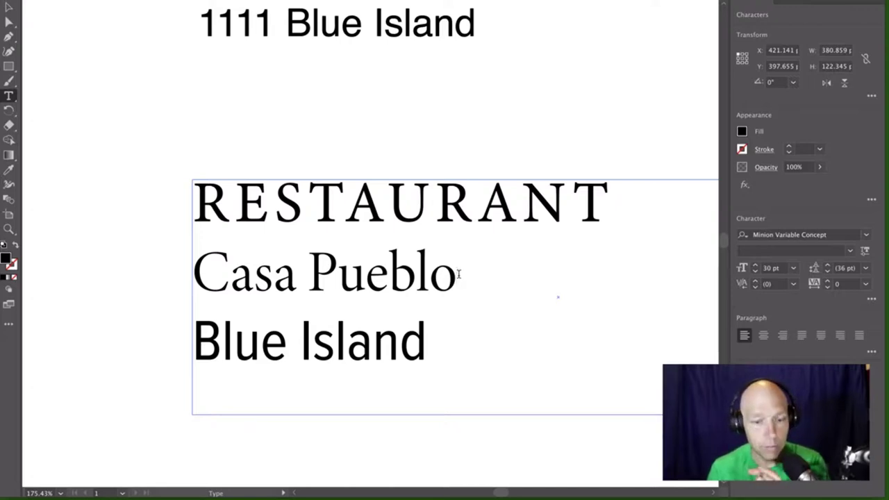
drag(453, 274, 149, 272)
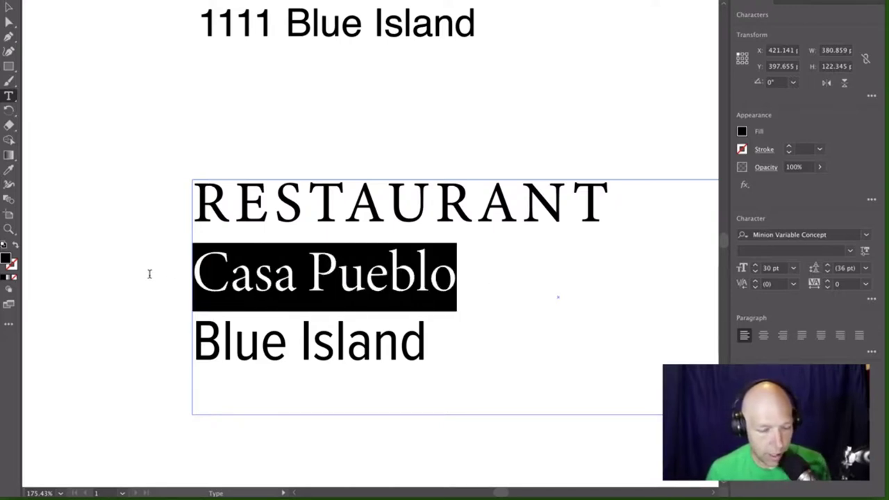
- Put '1111 ' back before Blue Island and set that address line to 20 pt
double_click(361, 333)
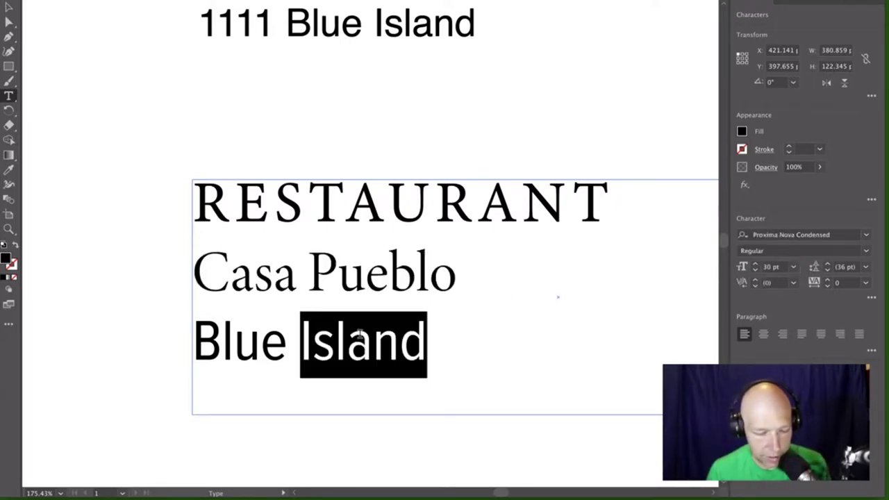
click(195, 338)
text(1111)
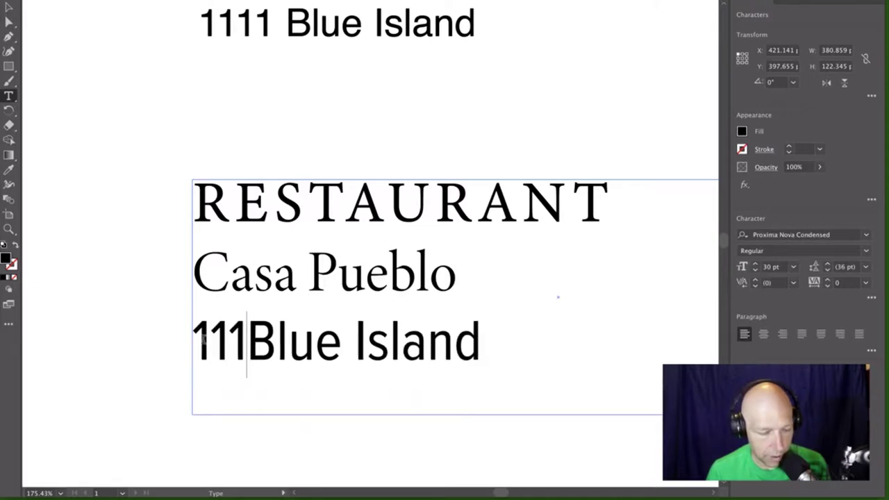
drag(514, 338, 185, 341)
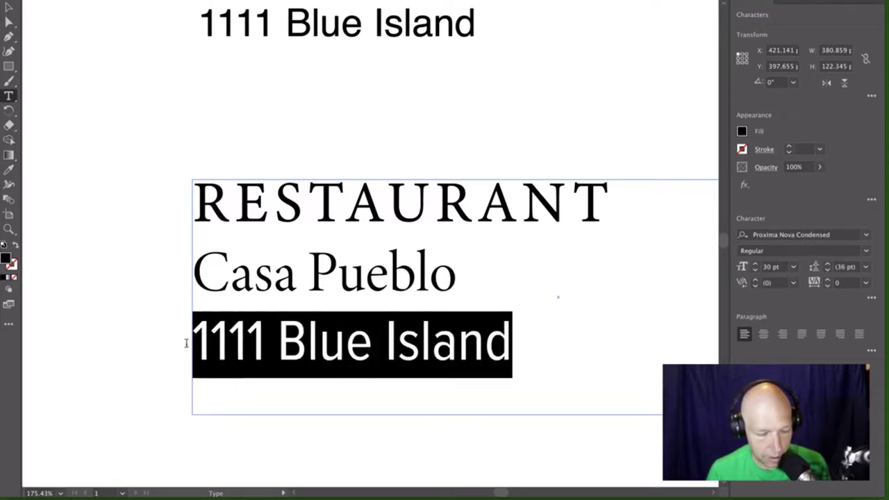
click(775, 268)
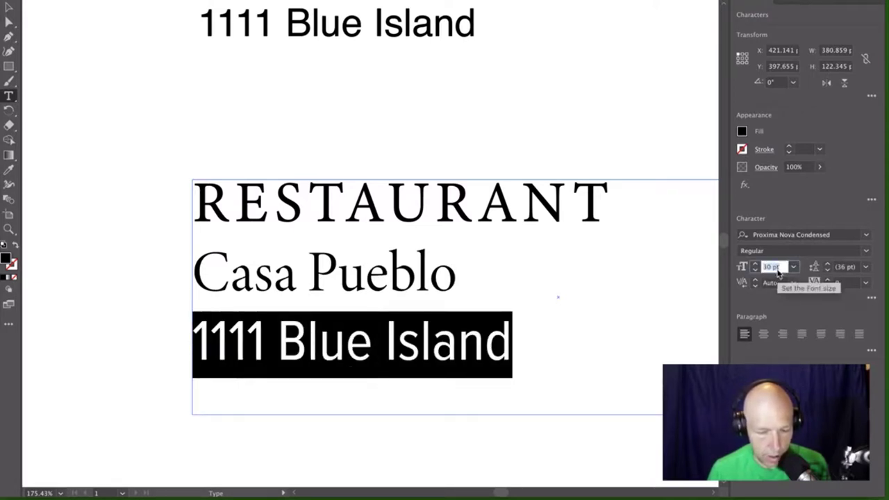
text(20)
key(Return)
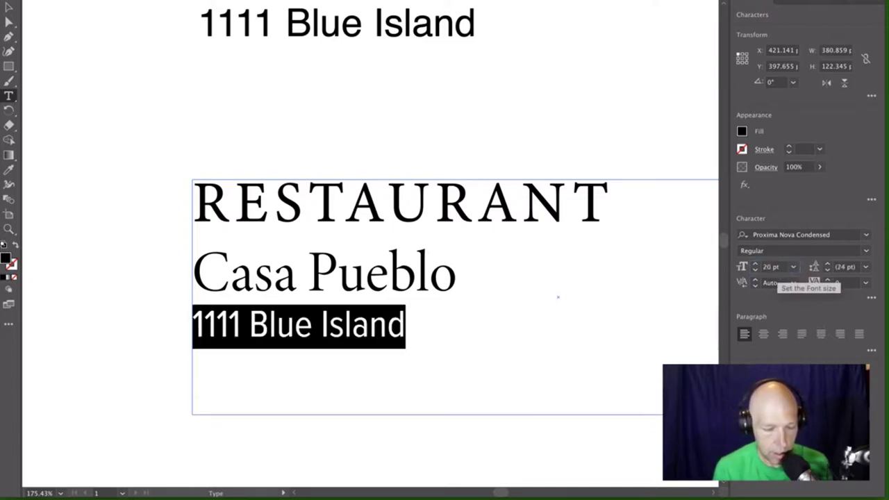
drag(558, 242, 197, 200)
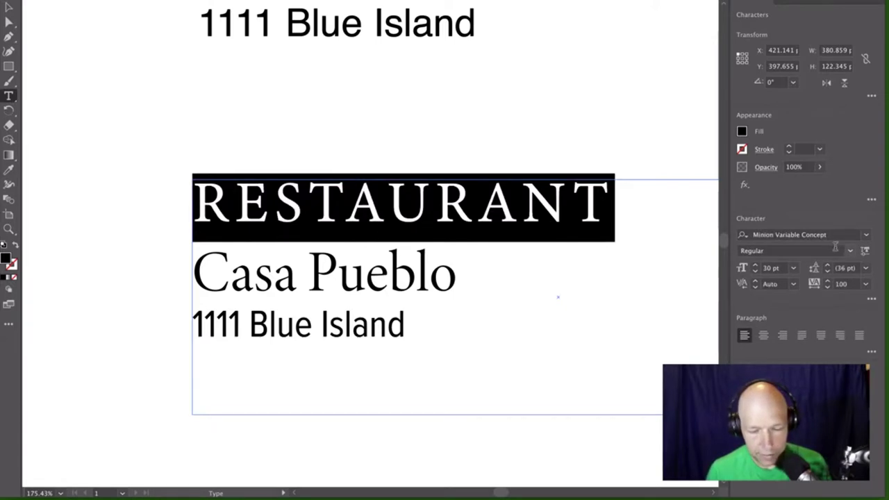
- Set RESTAURANT to Minion Variable Concept Regular with weight 700 and optical size 36
click(851, 253)
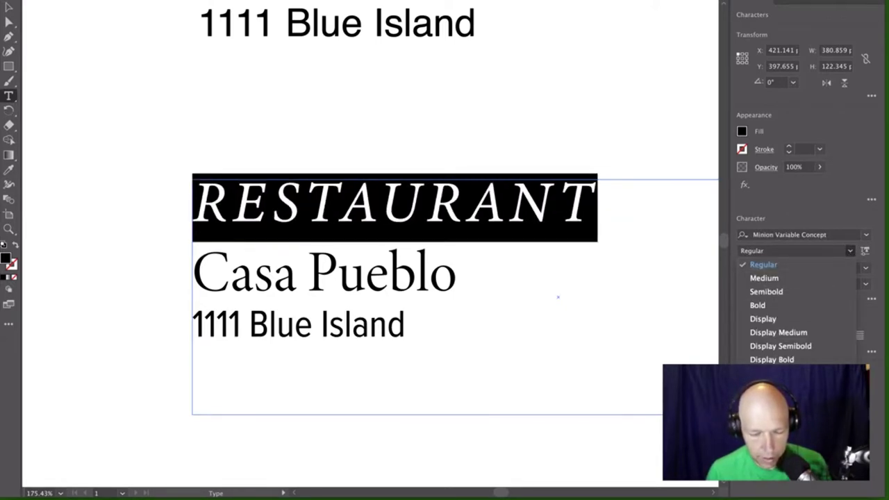
click(869, 225)
click(866, 236)
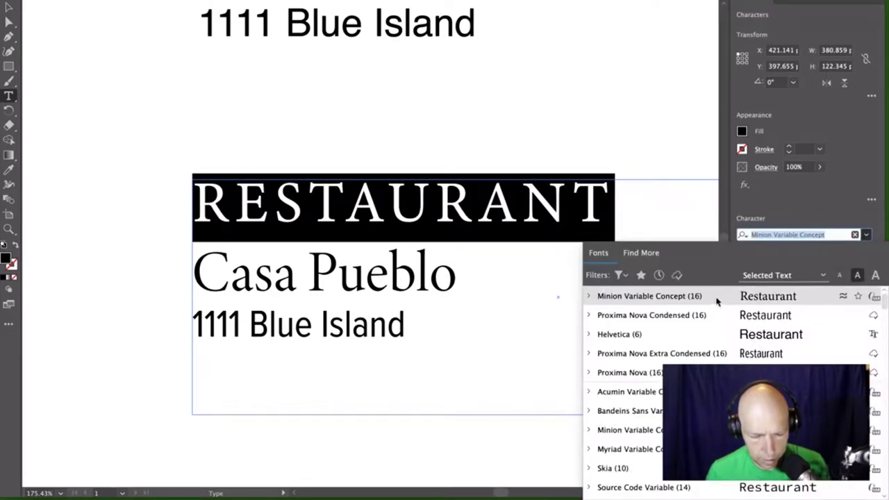
click(717, 297)
click(864, 252)
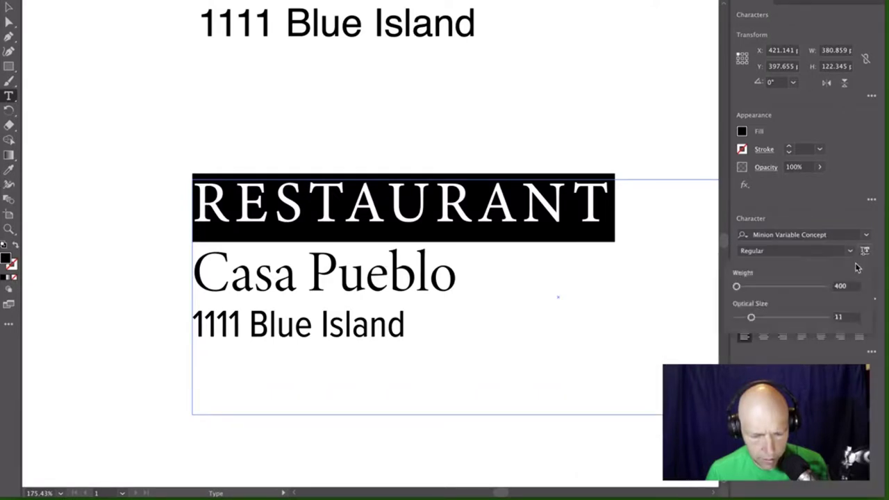
drag(736, 286, 824, 286)
drag(750, 317, 876, 321)
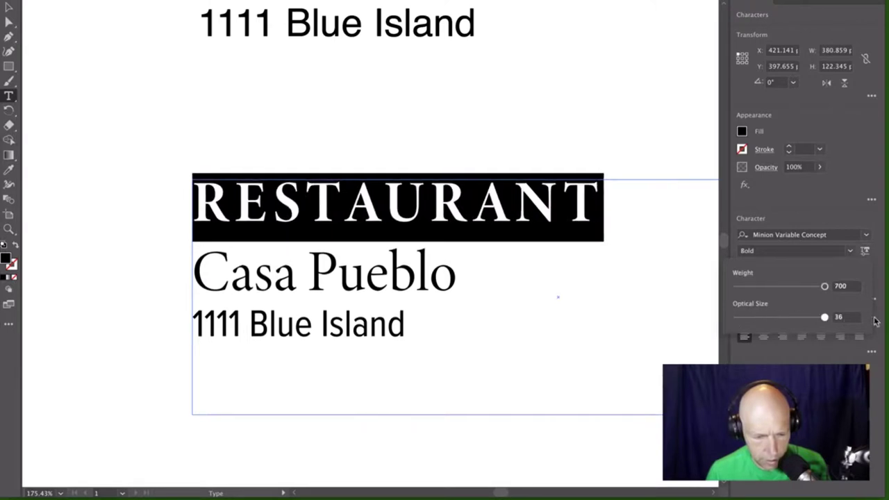
click(823, 214)
- Shrink RESTAURANT's font size to 16 pt, then to 12 pt
click(770, 268)
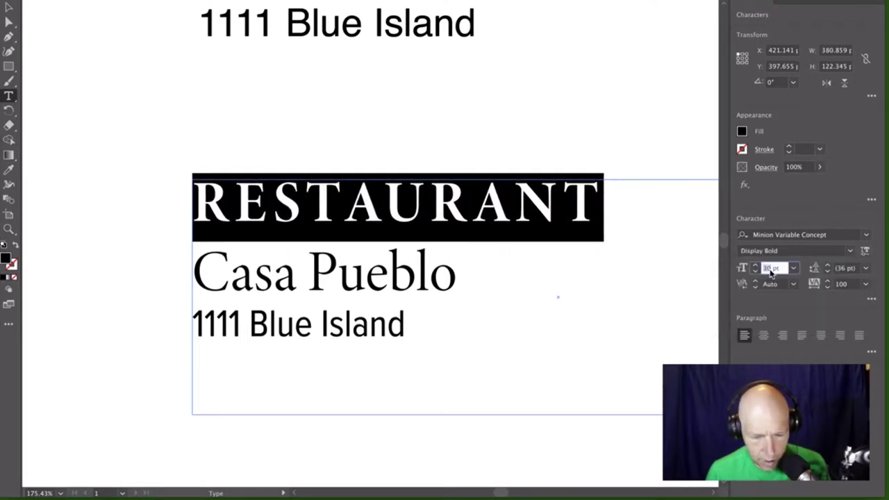
text(1)
text(6)
key(Return)
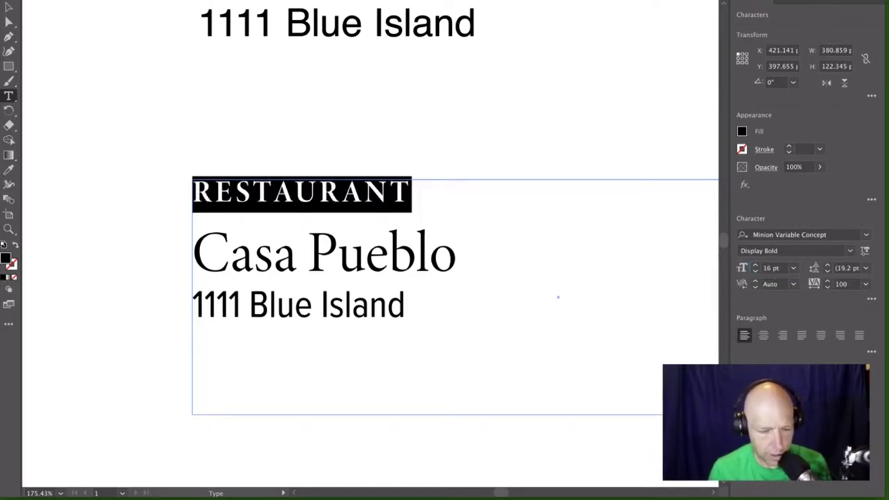
click(775, 269)
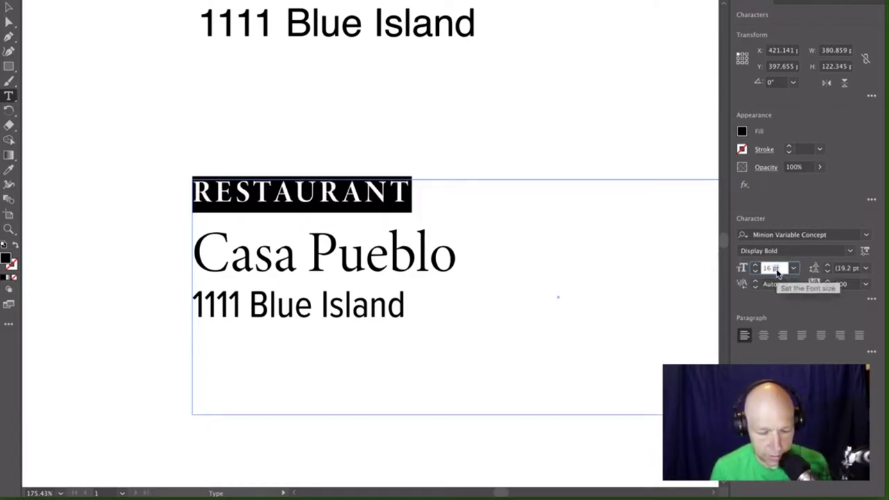
text(2)
key(Return)
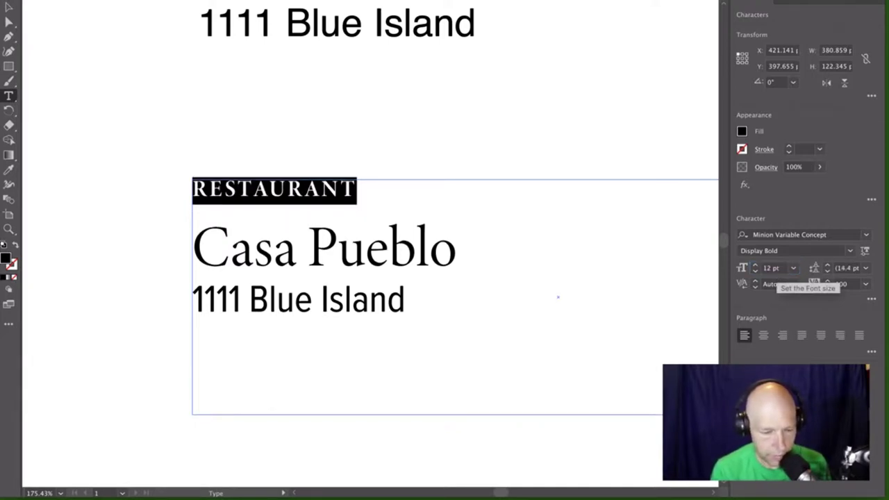
ctrl+click(343, 137)
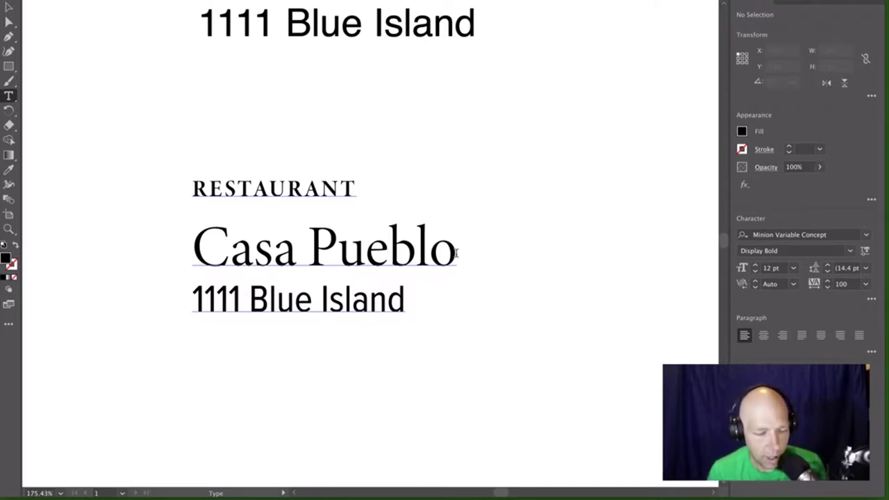
drag(454, 253, 132, 250)
click(850, 252)
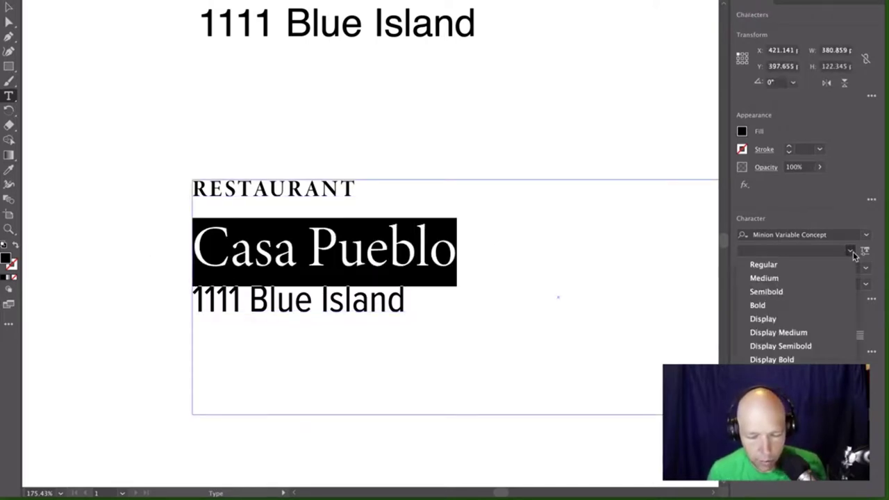
click(803, 306)
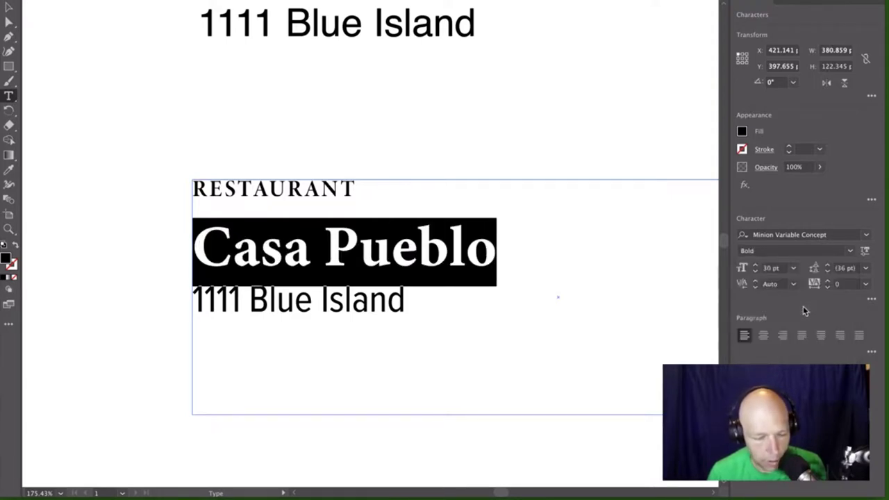
click(865, 251)
drag(825, 286, 858, 323)
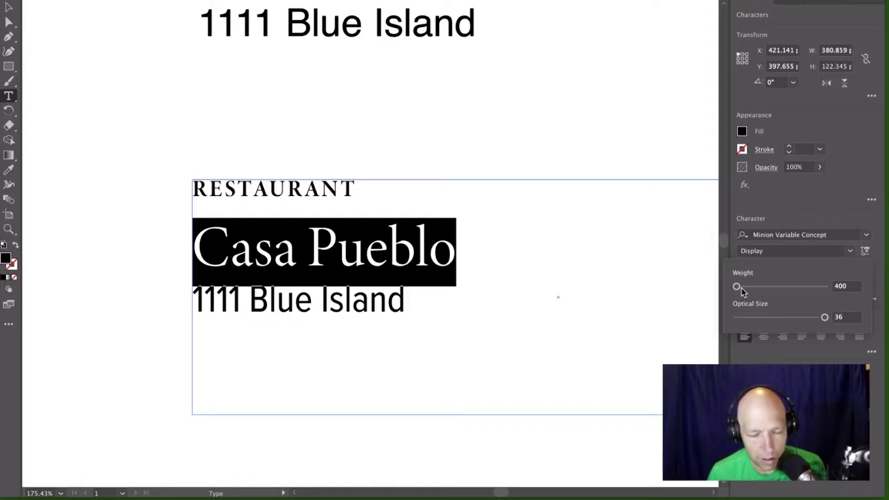
drag(739, 290, 718, 292)
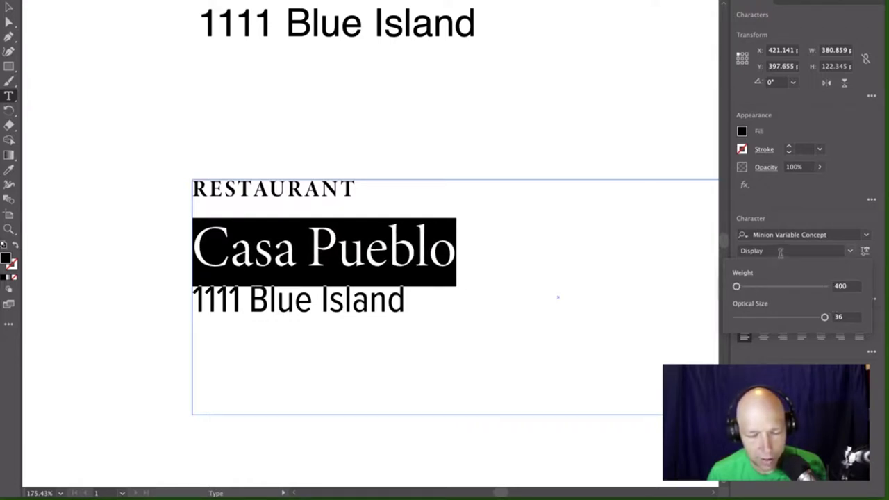
click(849, 250)
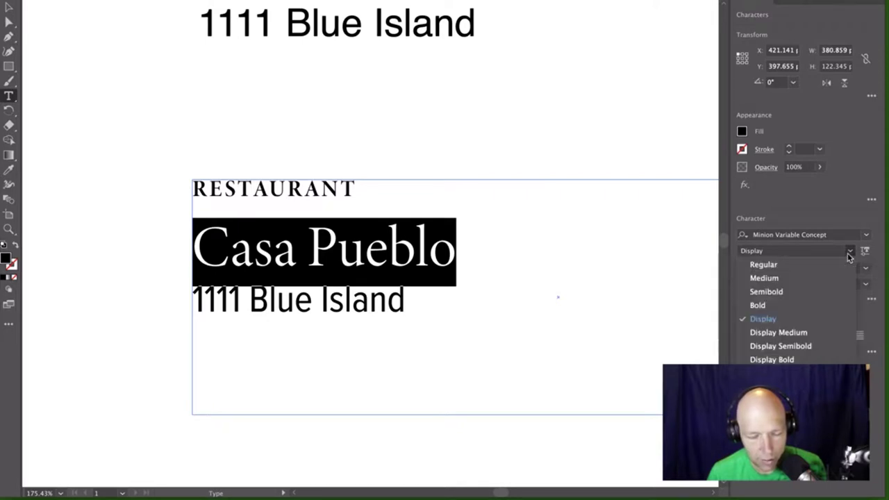
click(792, 308)
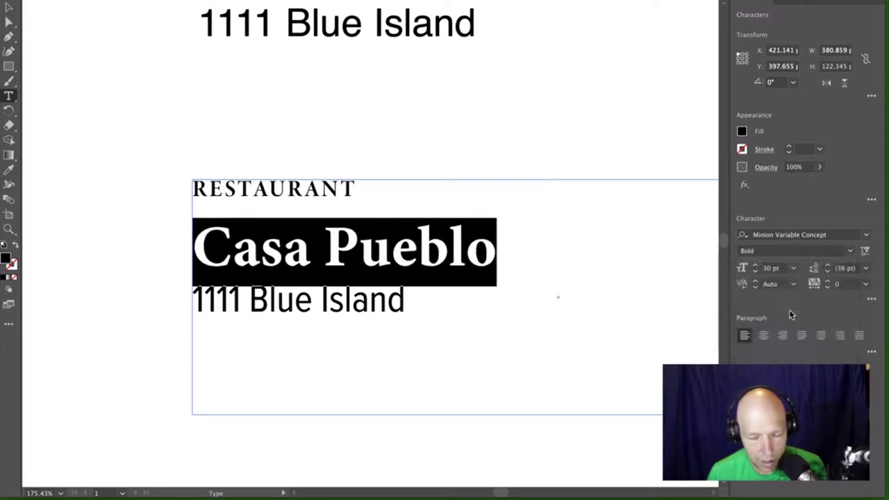
click(867, 251)
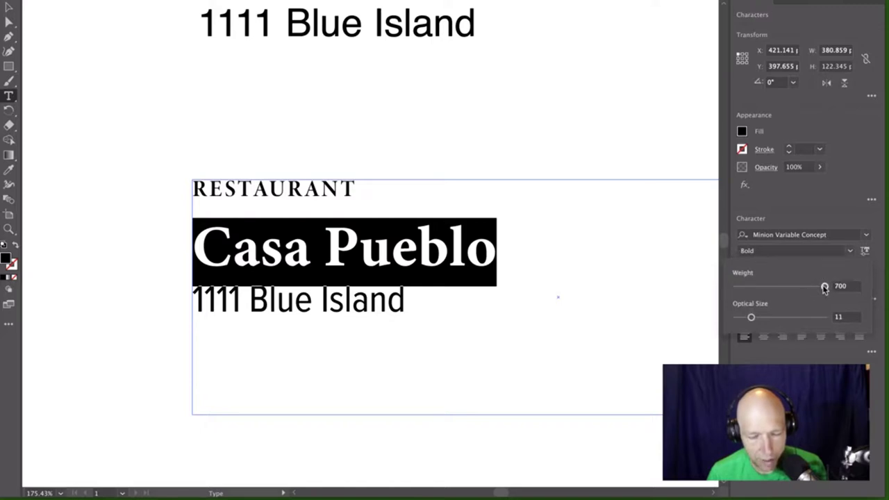
drag(825, 289, 821, 321)
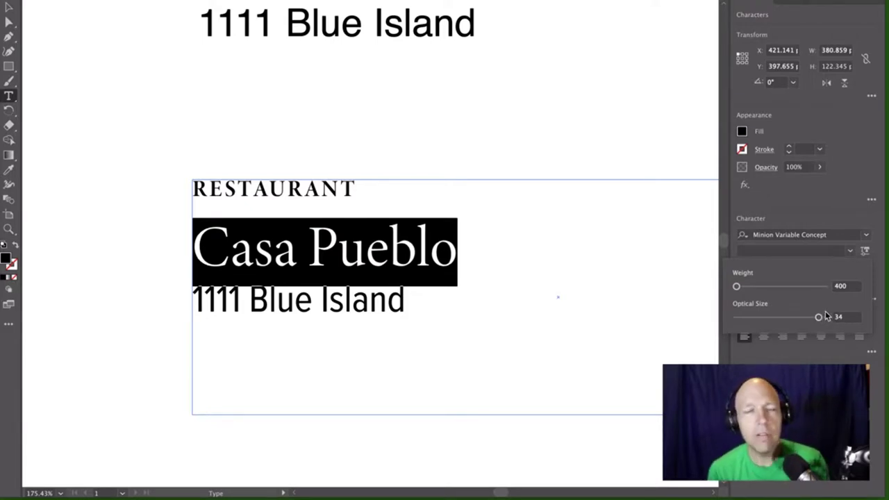
click(847, 255)
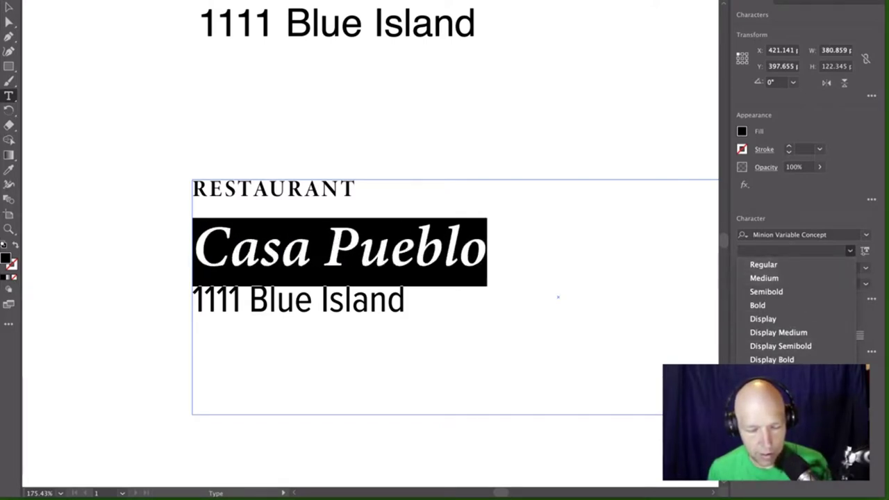
click(790, 208)
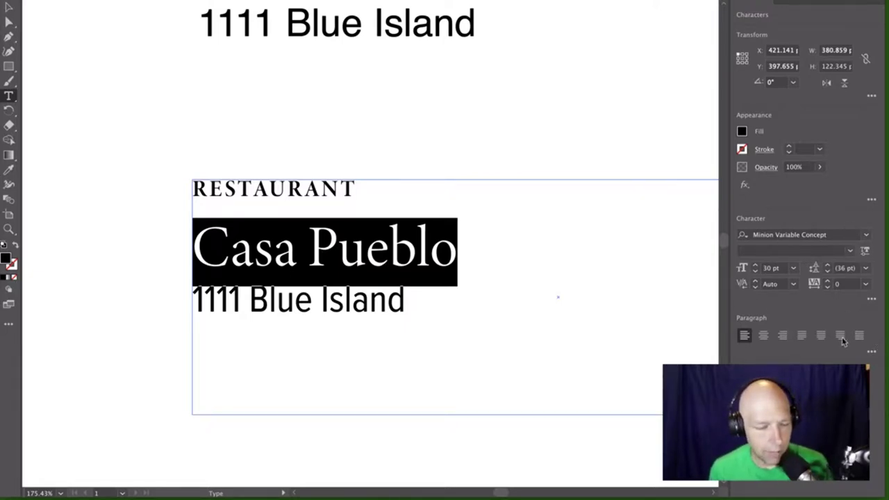
- Set the Casa Pueblo line's font size to 36 pt and compare it with RESTAURANT
scroll(476, 299, right, 2)
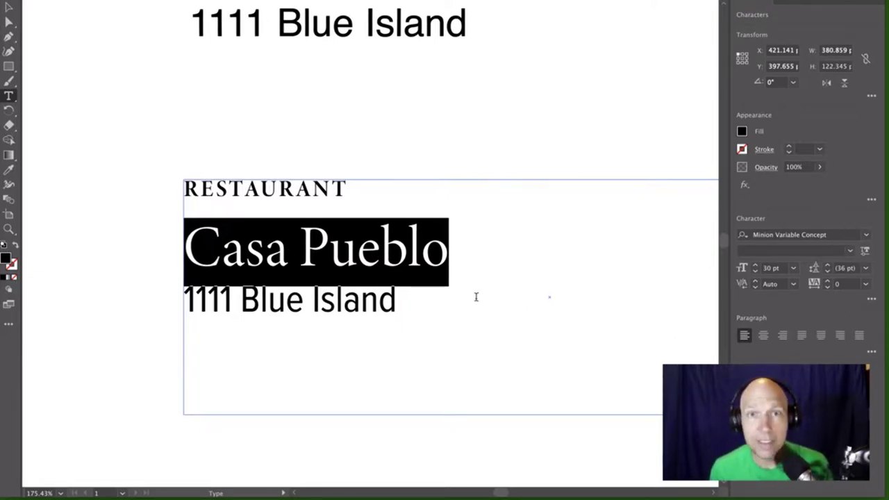
triple_click(395, 254)
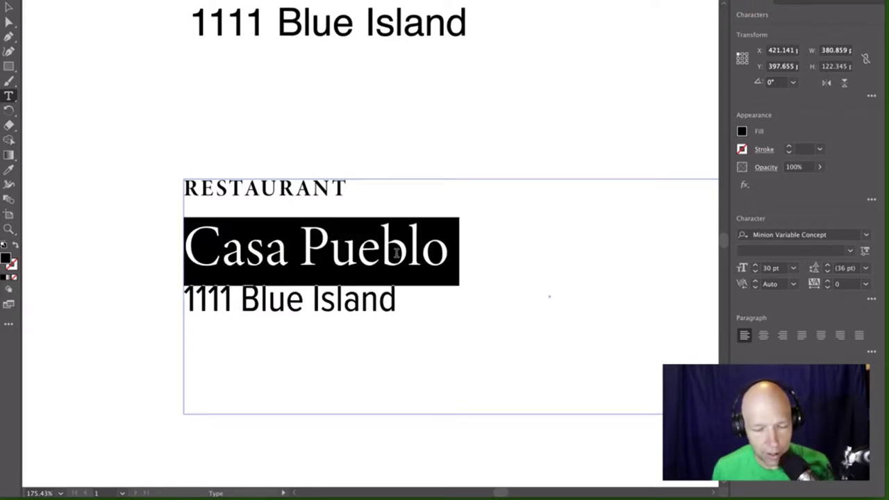
click(771, 269)
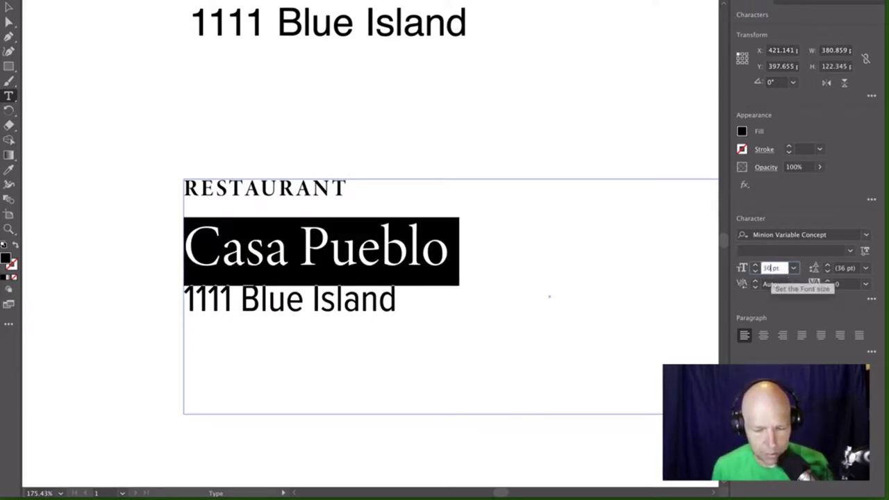
text(36)
key(Return)
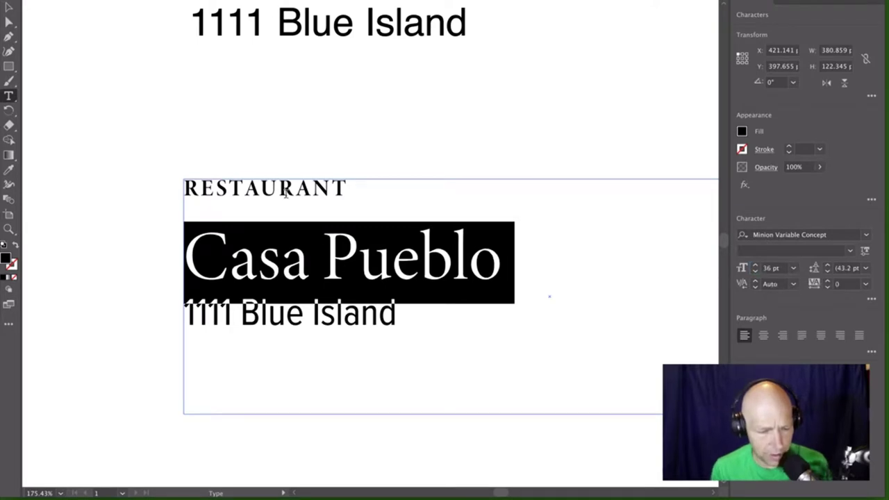
triple_click(284, 193)
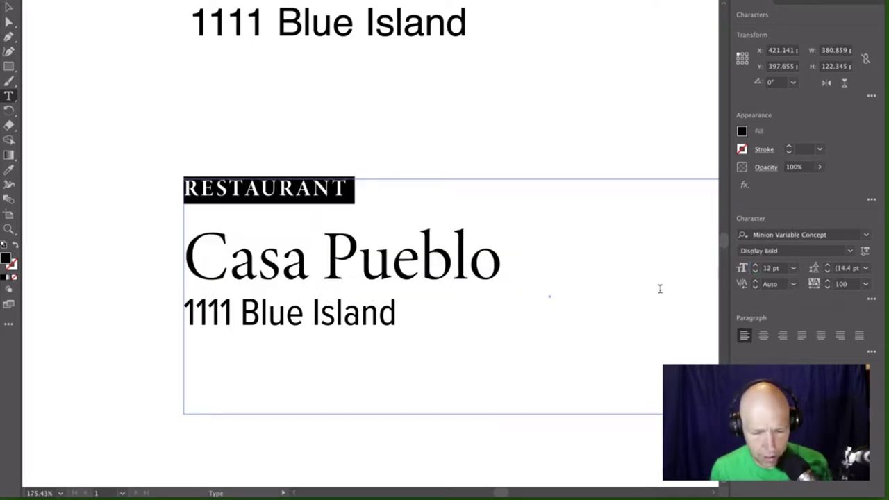
triple_click(458, 271)
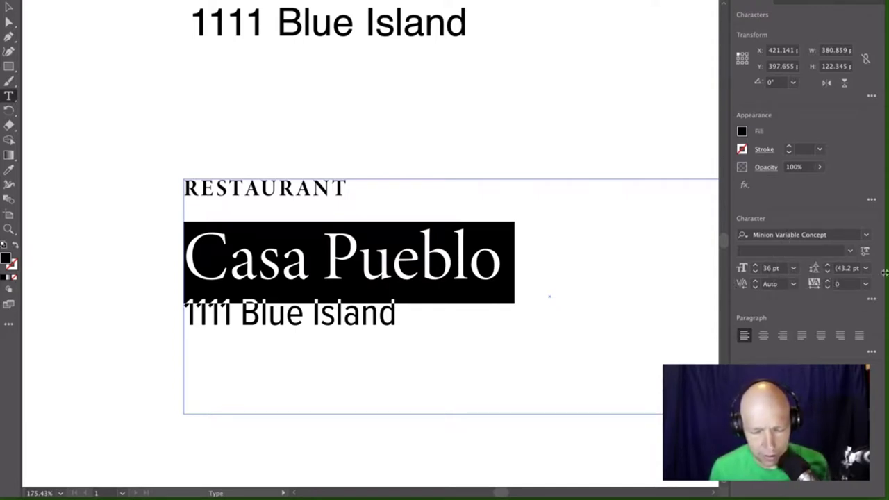
key(Left)
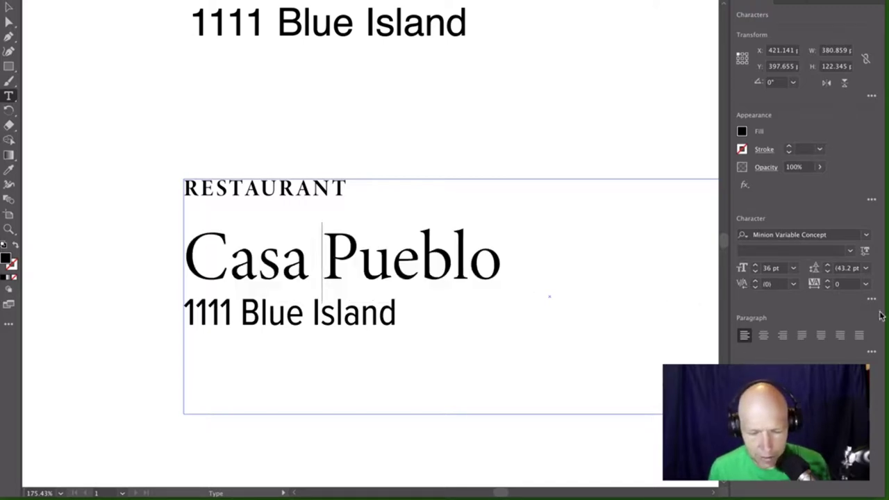
- Show the Paragraph Styles panel and create a new paragraph style
click(322, 1)
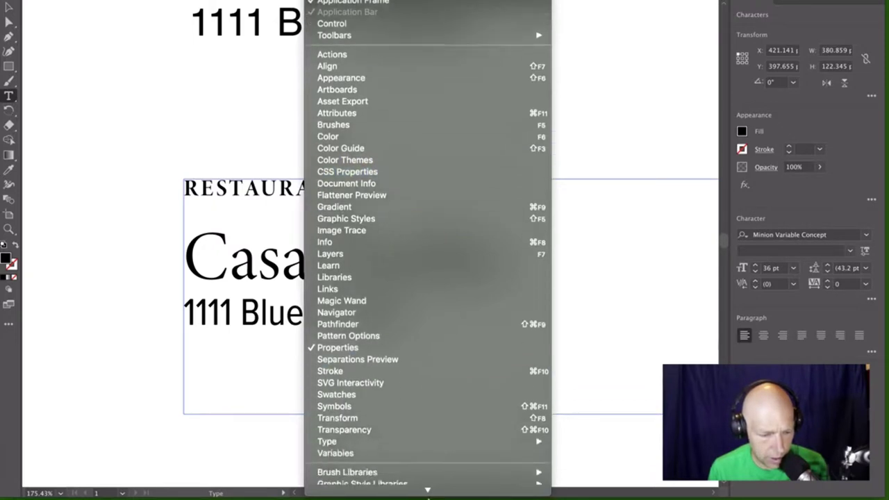
mouse_move(417, 445)
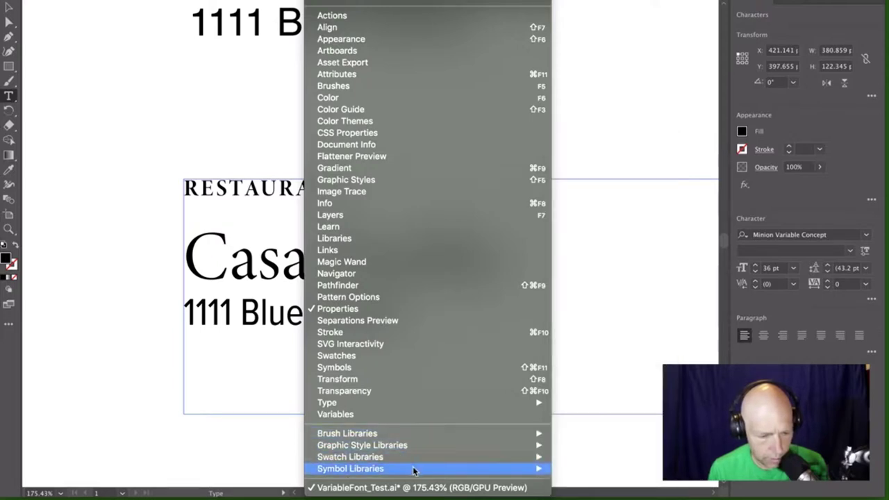
mouse_move(391, 402)
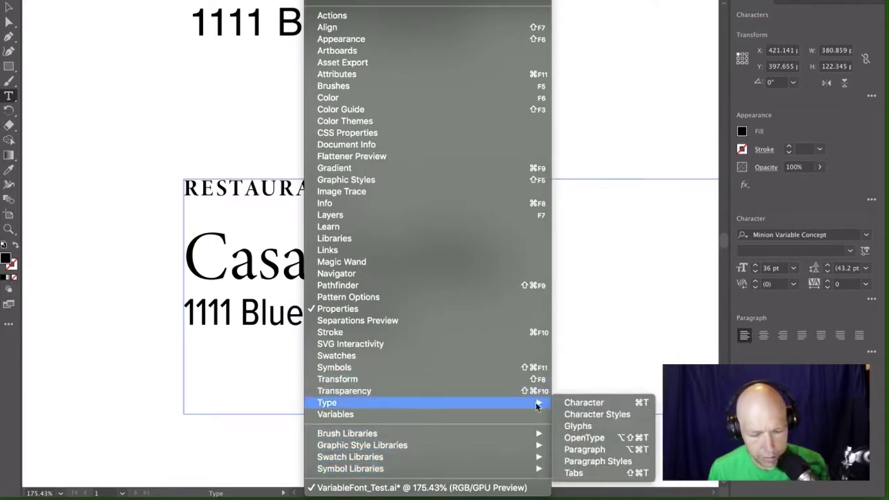
click(599, 412)
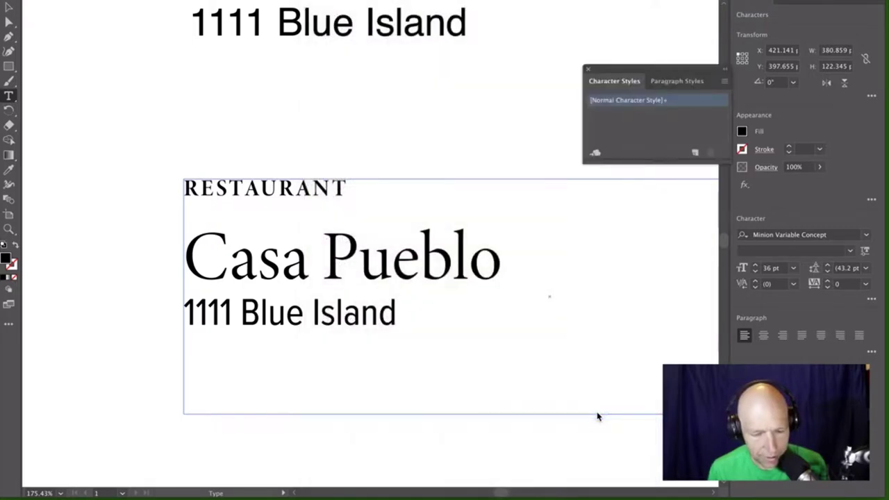
click(688, 86)
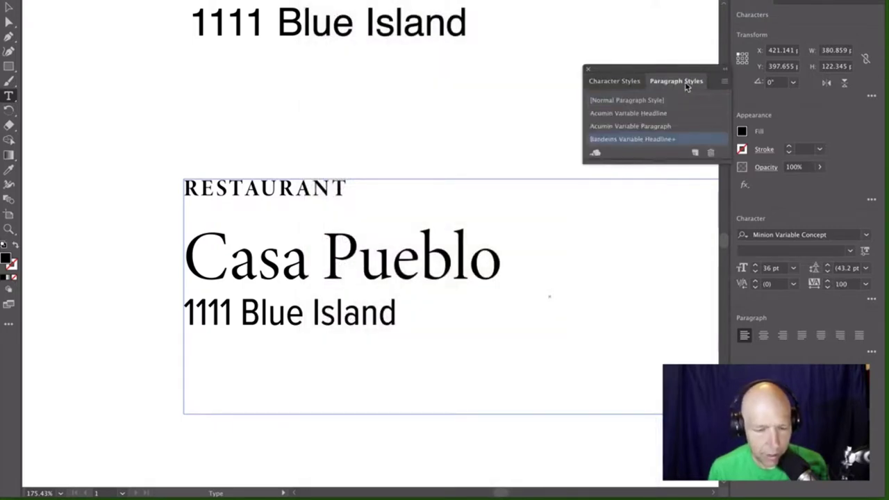
click(693, 154)
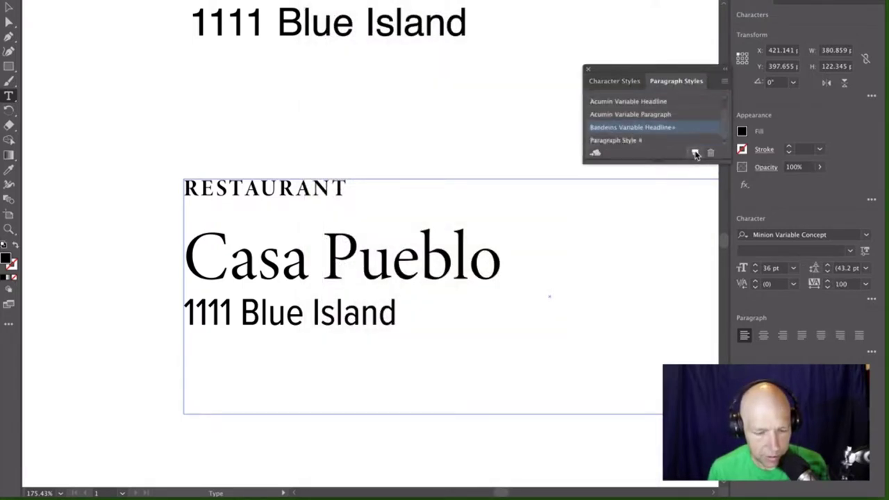
- Rename Paragraph Style 4 to 'Minion Listing', fixing typos along the way
double_click(632, 139)
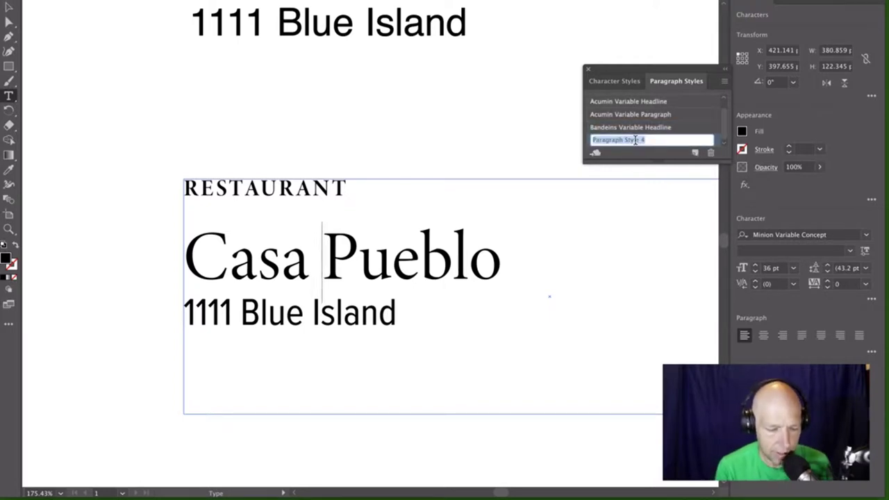
text(Minin)
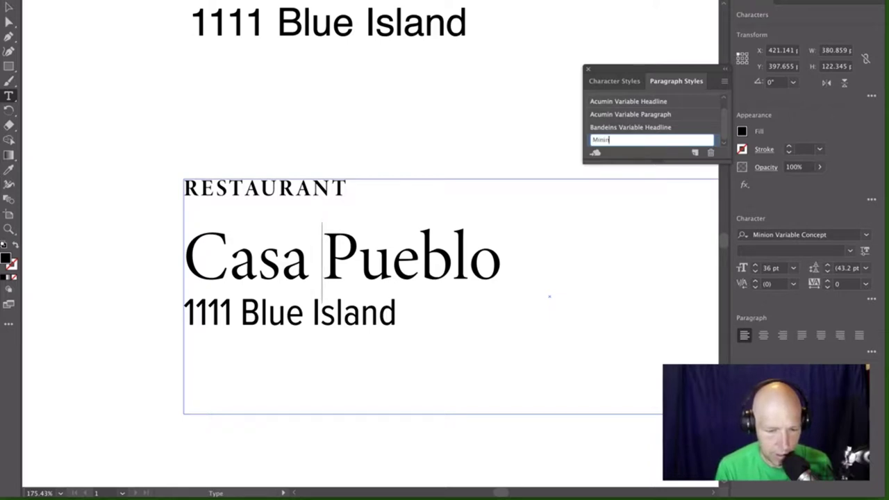
key(BackSpace)
text(on)
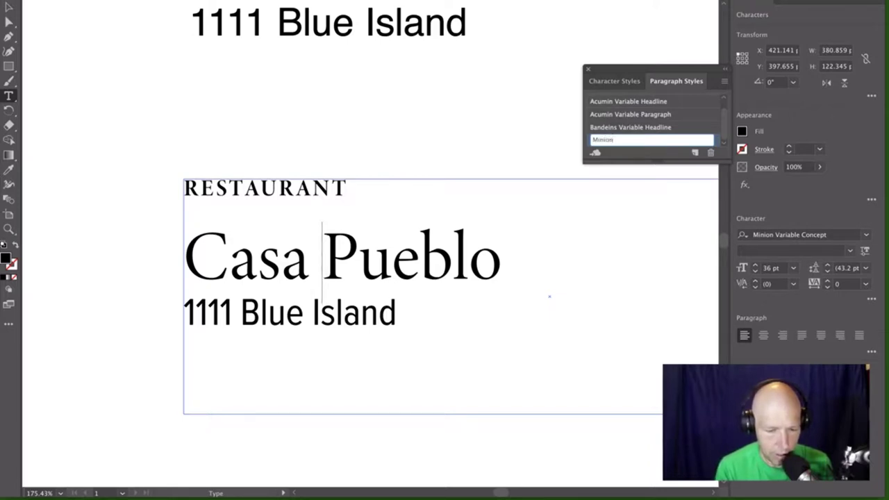
text( Listing header)
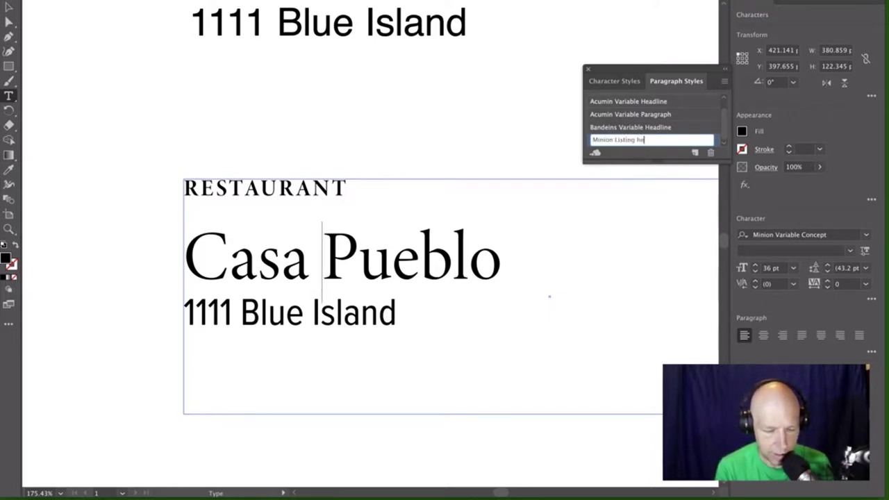
key(BackSpace)
key(BackSpace)
key(BackSpace)
key(BackSpace)
key(BackSpace)
key(BackSpace)
key(BackSpace)
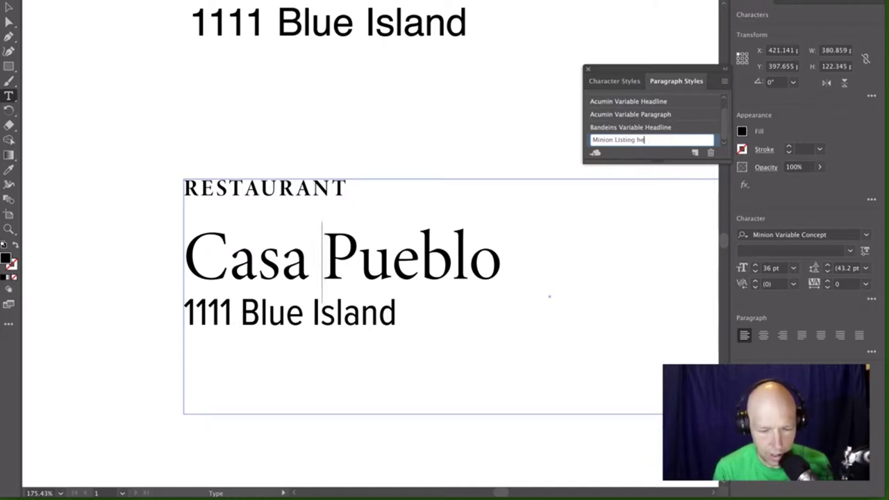
- Finish naming the style Minion Listing Header, apply it to bold Casa Pueblo, then return to the browser
text(Header)
click(514, 155)
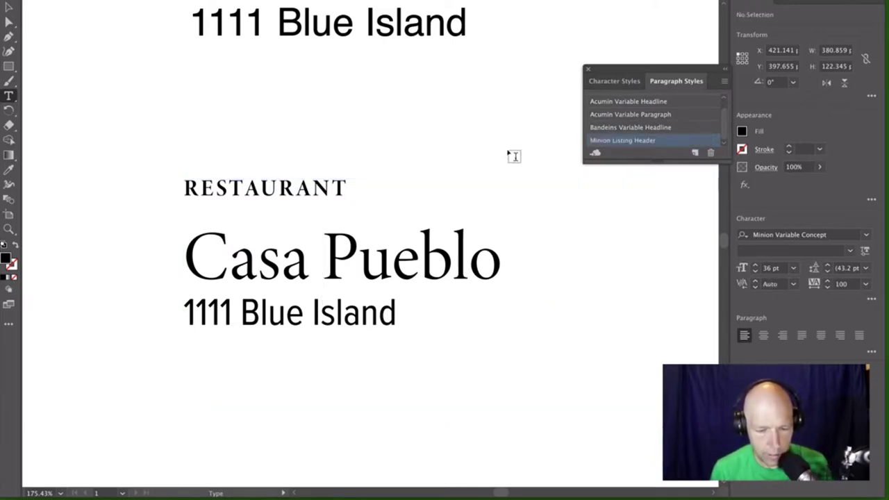
scroll(349, 27, up, 5)
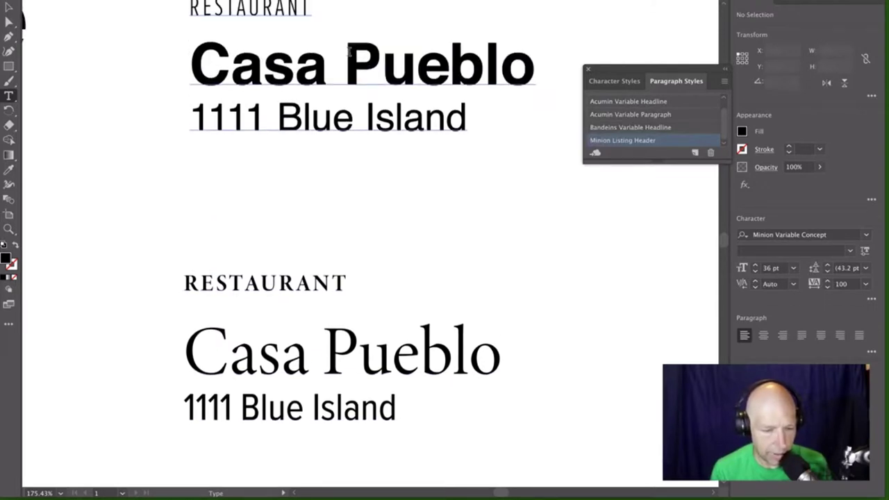
triple_click(410, 79)
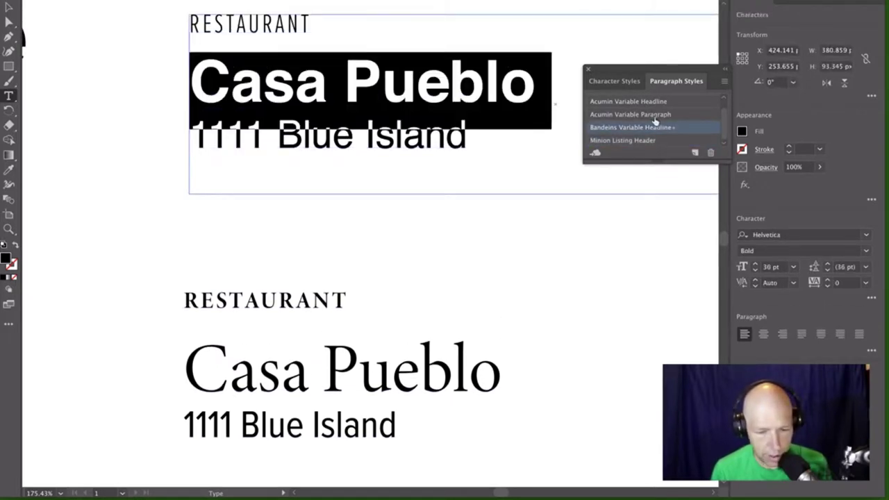
click(640, 141)
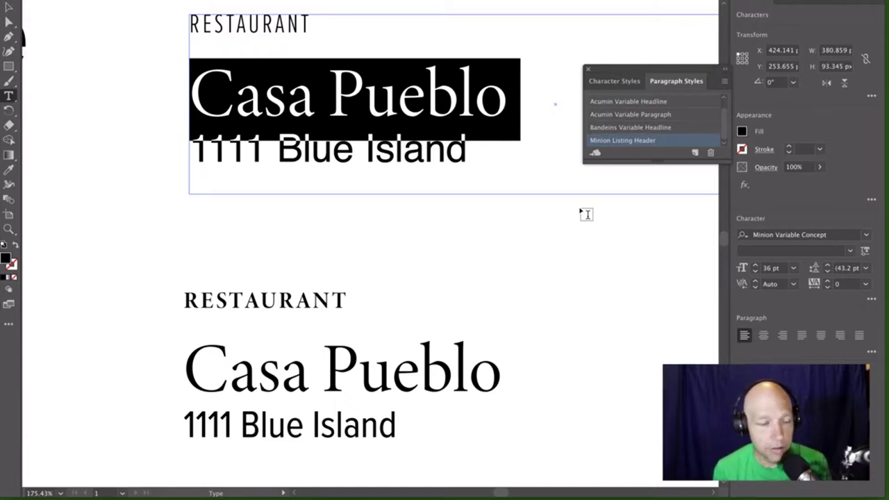
key(super+Tab)
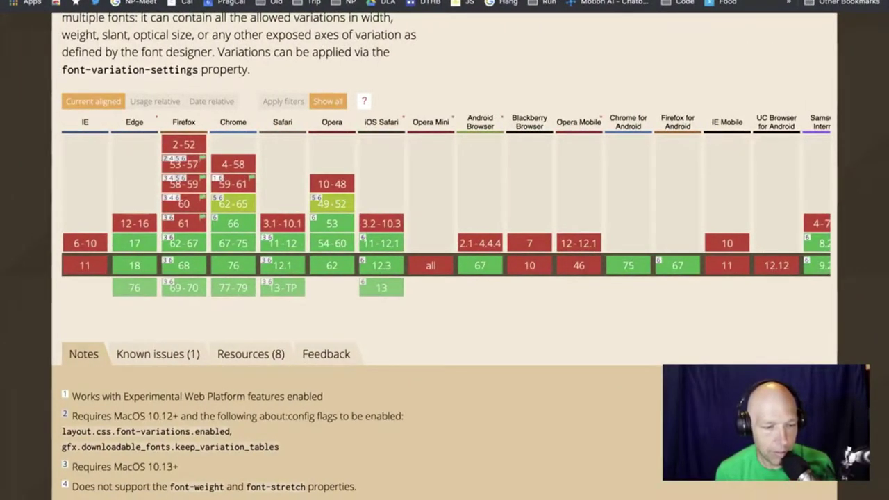
- Switch to the v-fonts.com Variable Fonts support tab and scroll through its support list
key(ctrl+Tab)
scroll(159, 163, up, 10)
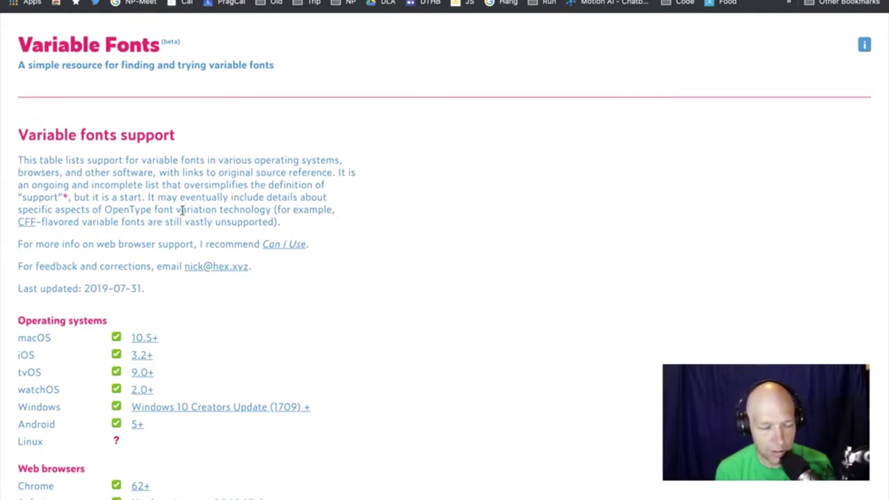
scroll(181, 210, down, 10)
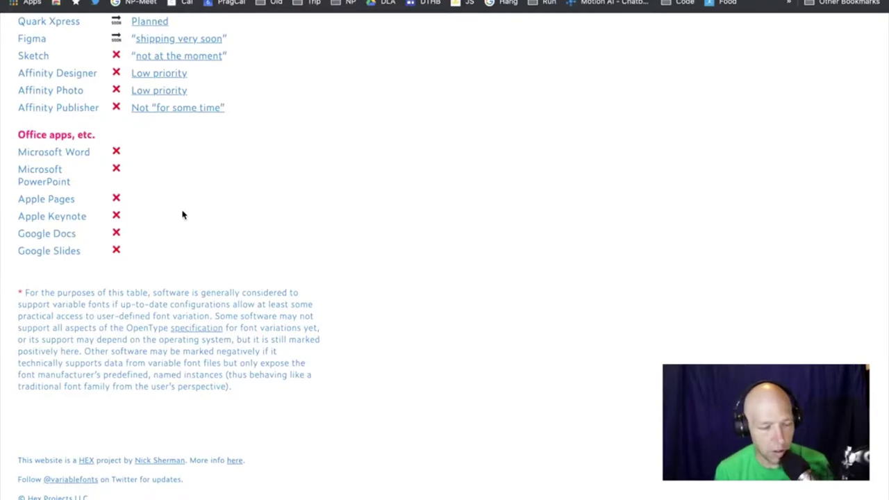
scroll(182, 214, up, 1)
scroll(182, 215, down, 2)
scroll(182, 215, up, 4)
scroll(182, 214, up, 10)
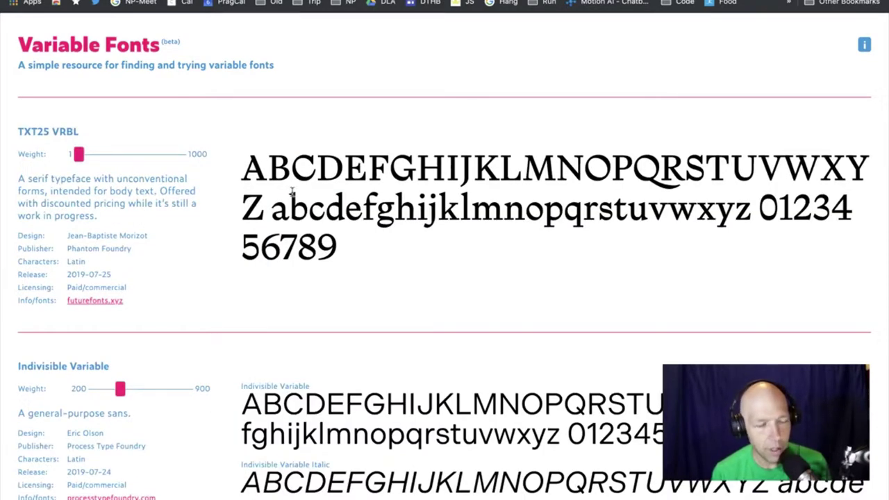
- Scroll to BC Minim Variable, lighten its Weight and reduce its Inktrap toward the minimum
scroll(292, 192, down, 15)
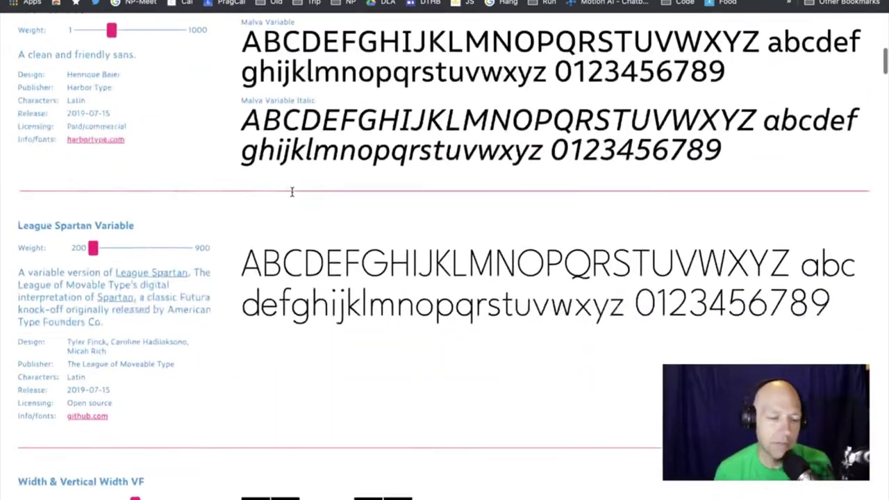
scroll(292, 192, down, 10)
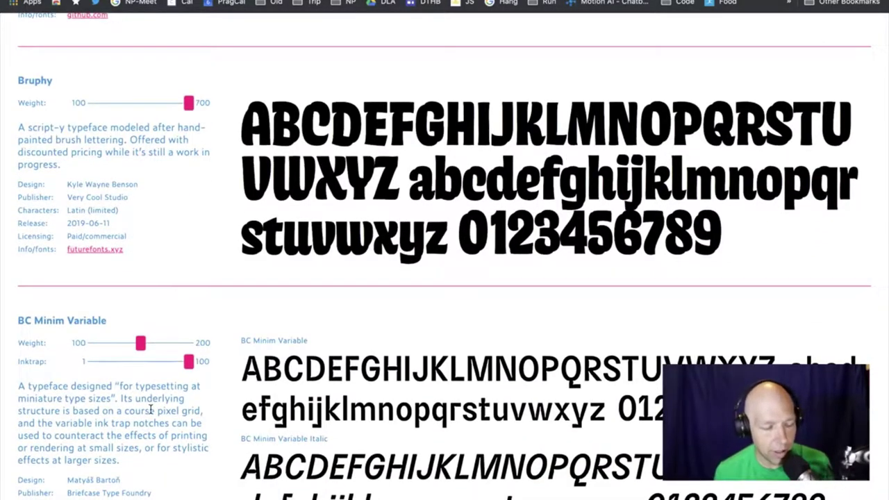
scroll(150, 409, down, 3)
scroll(150, 410, up, 1)
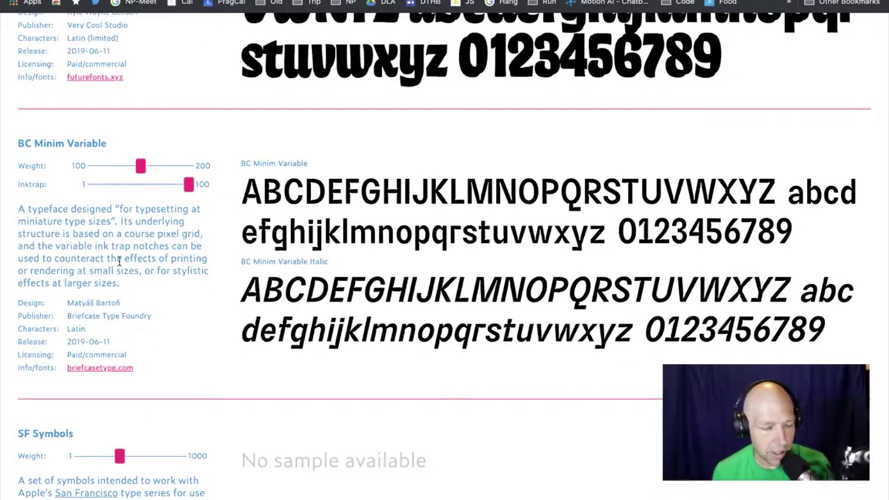
scroll(137, 256, down, 2)
scroll(153, 198, up, 3)
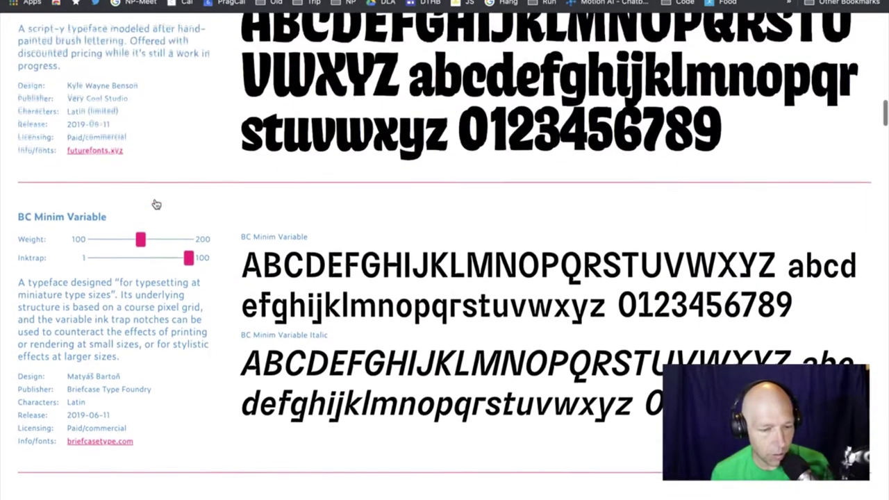
mouse_move(137, 309)
mouse_down()
mouse_move(103, 310)
mouse_move(222, 311)
mouse_move(126, 309)
mouse_up()
drag(172, 328, 230, 327)
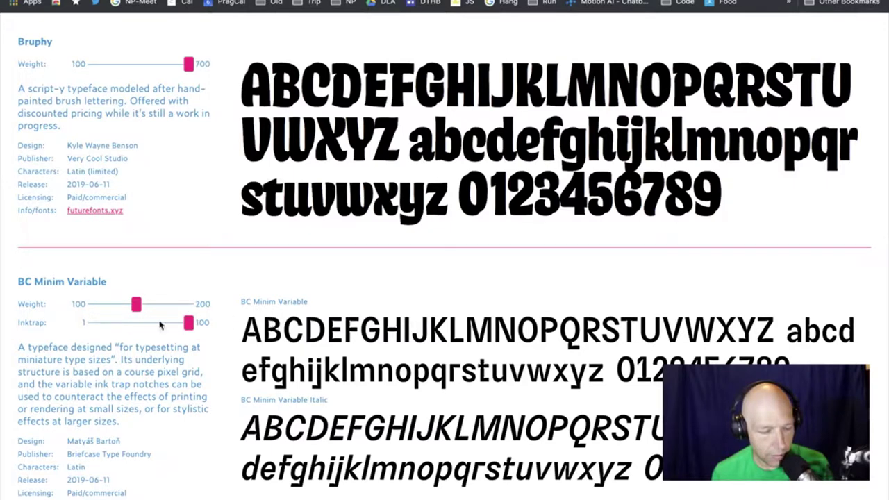
- Sweep League Spartan Variable's Weight slider and leave it light, near 200
scroll(123, 330, down, 2)
scroll(123, 330, down, 3)
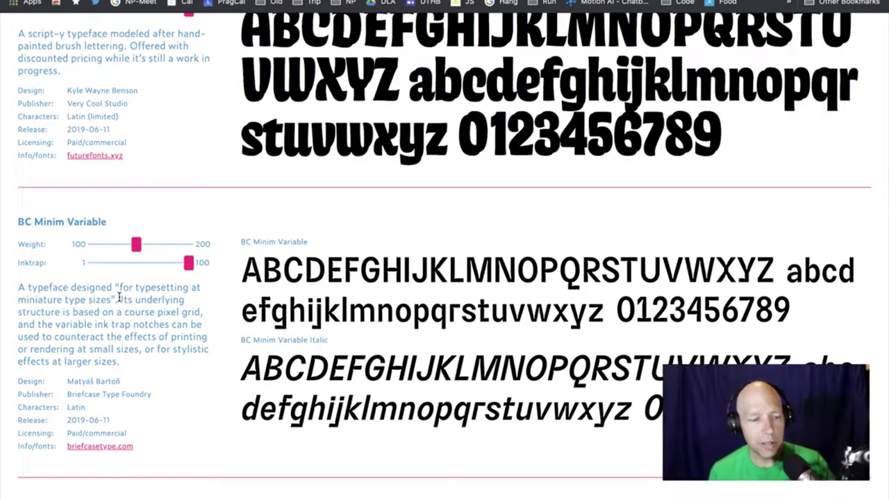
scroll(119, 297, up, 8)
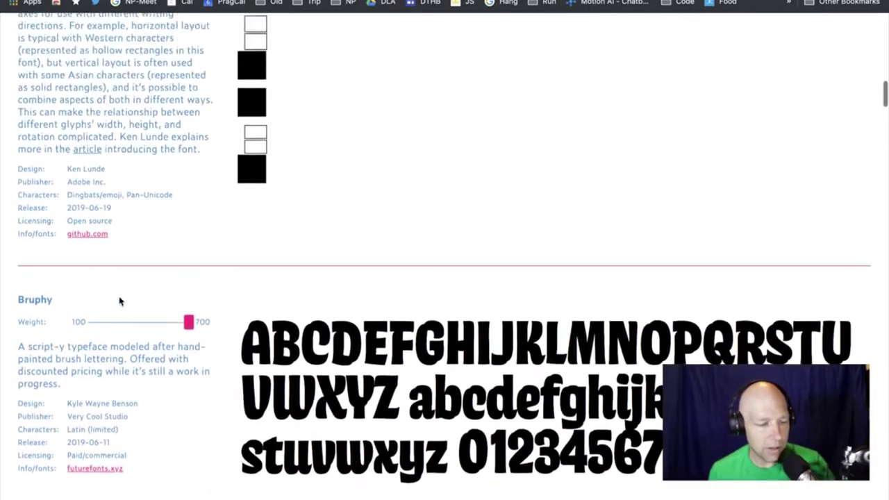
scroll(119, 299, up, 8)
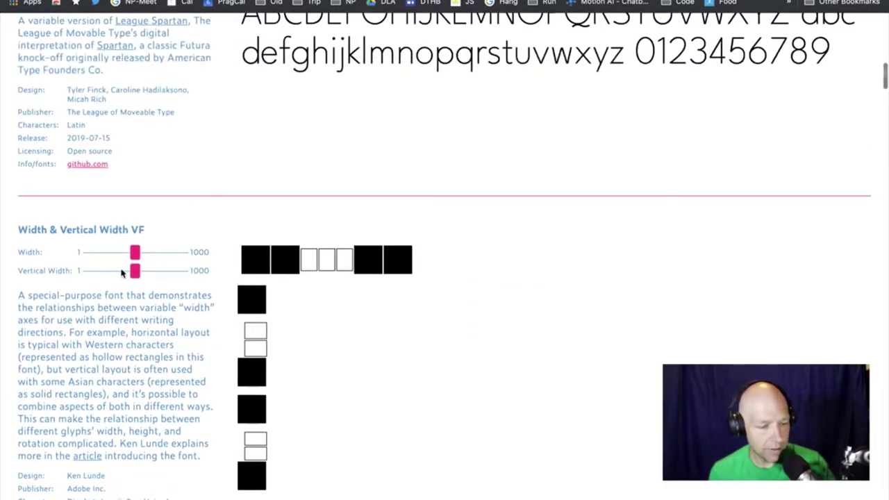
scroll(122, 273, up, 5)
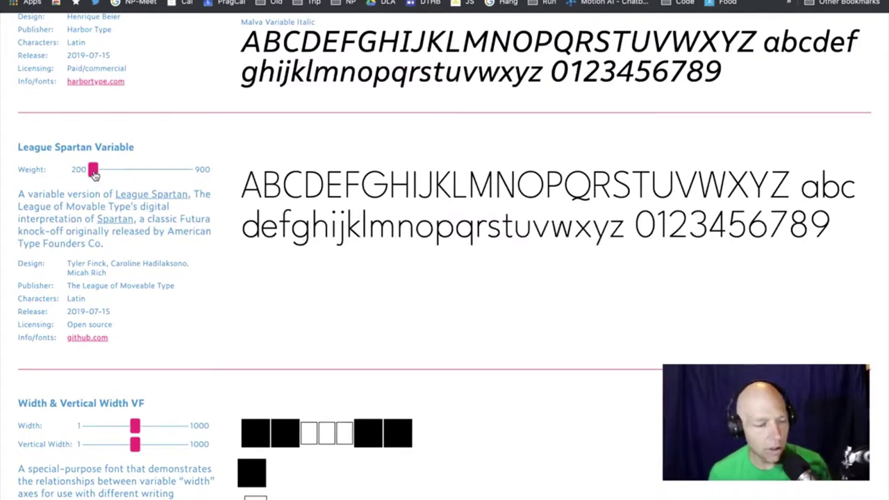
drag(95, 175, 102, 174)
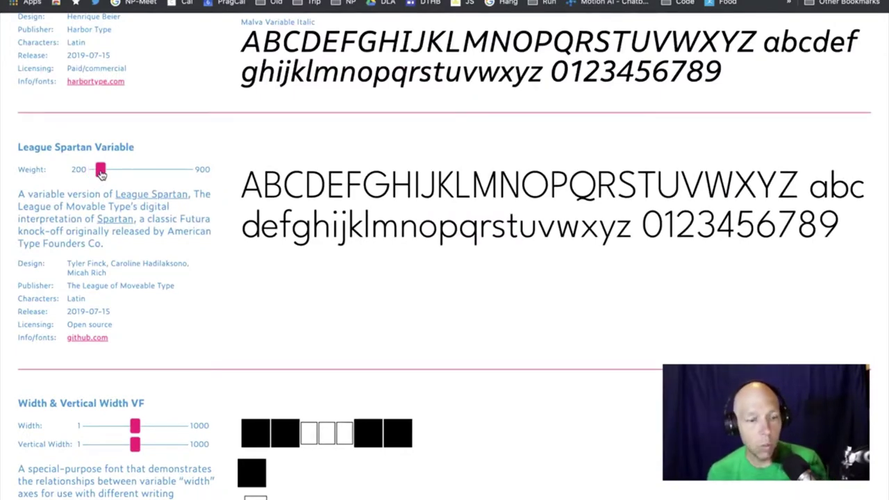
mouse_move(101, 173)
mouse_down()
mouse_move(94, 171)
mouse_move(197, 171)
mouse_move(86, 172)
mouse_move(236, 174)
mouse_move(93, 172)
mouse_up()
- Push BC Minim Variable to Weight 200 and Inktrap 100, then zoom in on the specimen letters
scroll(227, 254, up, 1)
scroll(227, 254, up, 6)
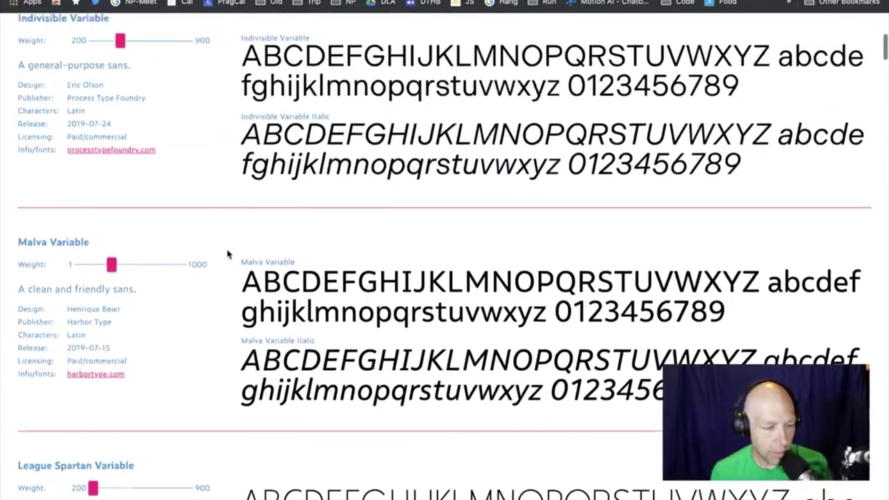
scroll(227, 254, down, 15)
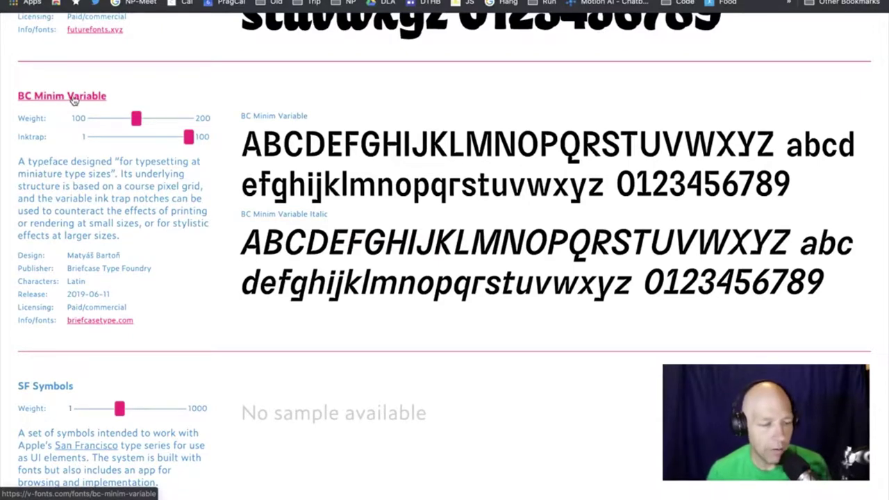
drag(135, 119, 302, 132)
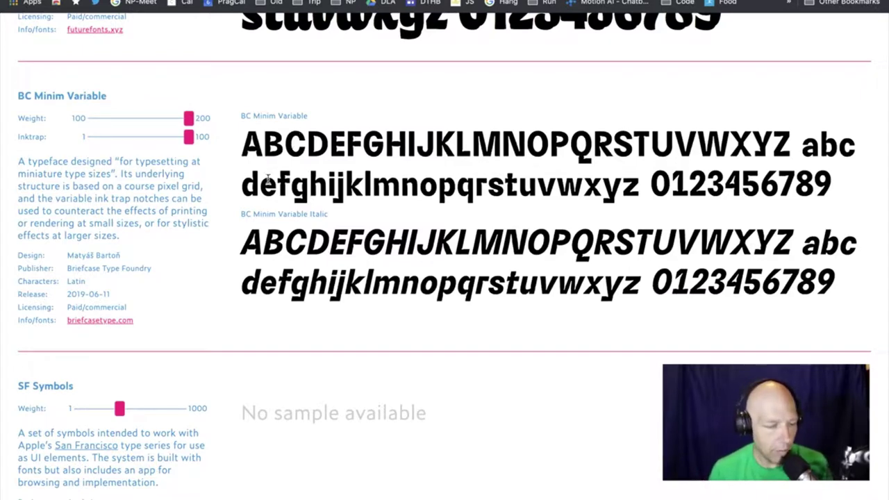
mouse_move(190, 138)
mouse_down()
mouse_move(102, 141)
mouse_move(201, 140)
mouse_up()
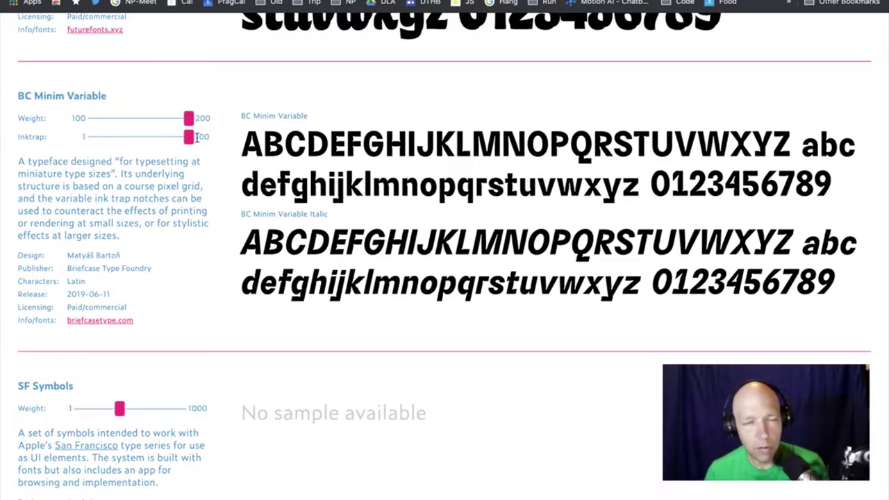
scroll(503, 270, up, 5)
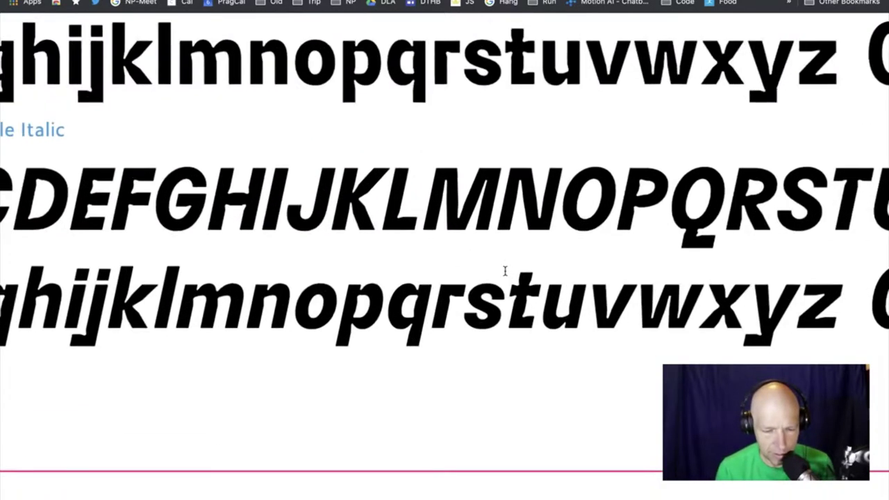
scroll(504, 270, up, 3)
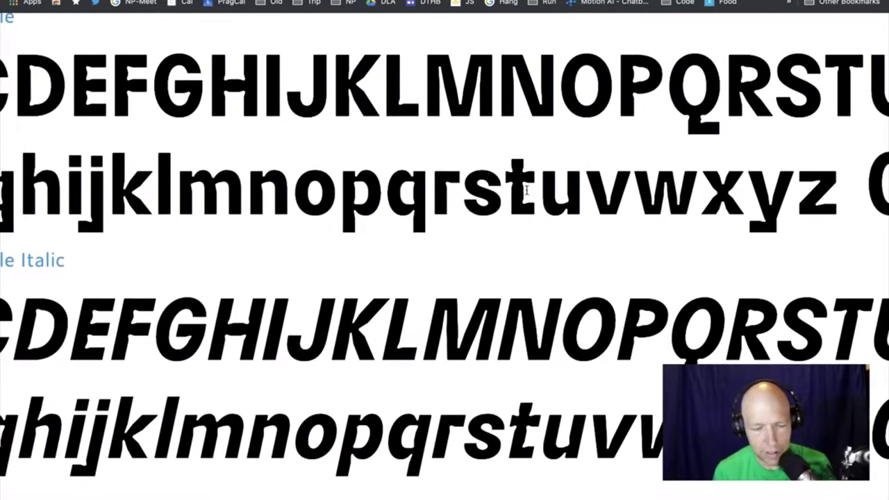
scroll(515, 189, up, 2)
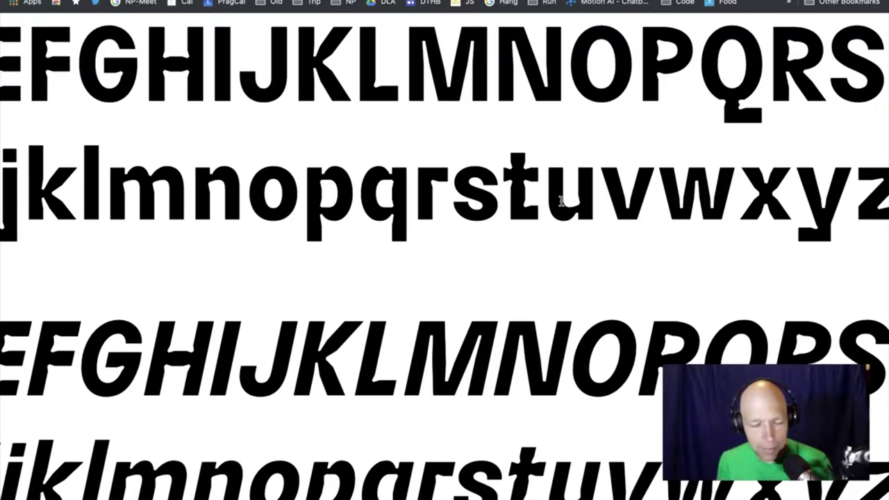
scroll(561, 200, left, 10)
scroll(560, 194, up, 5)
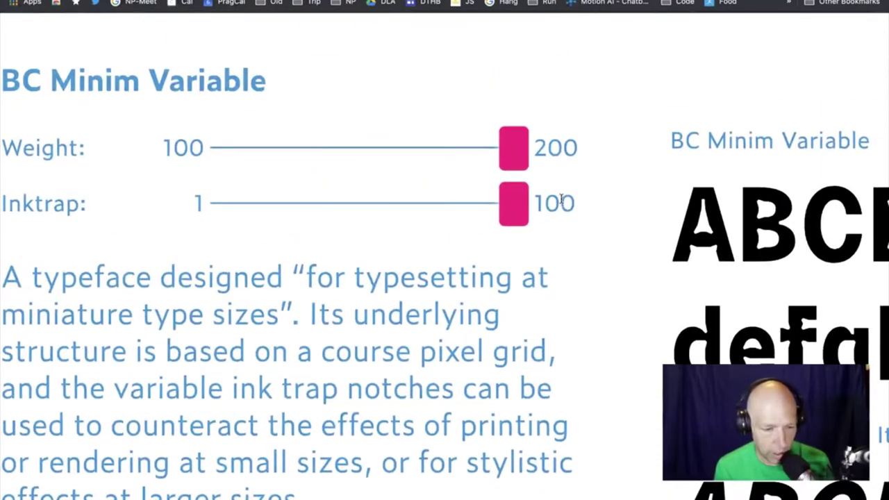
drag(502, 202, 58, 201)
scroll(567, 200, right, 9)
scroll(567, 200, down, 3)
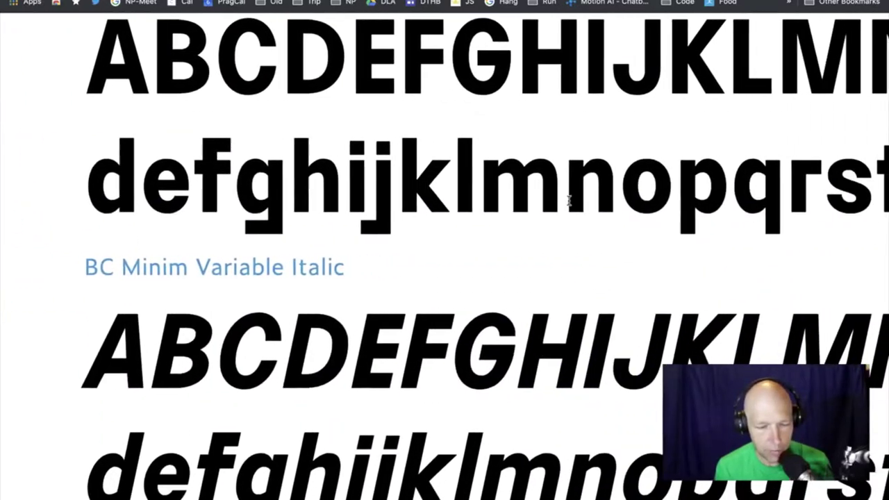
scroll(568, 200, right, 5)
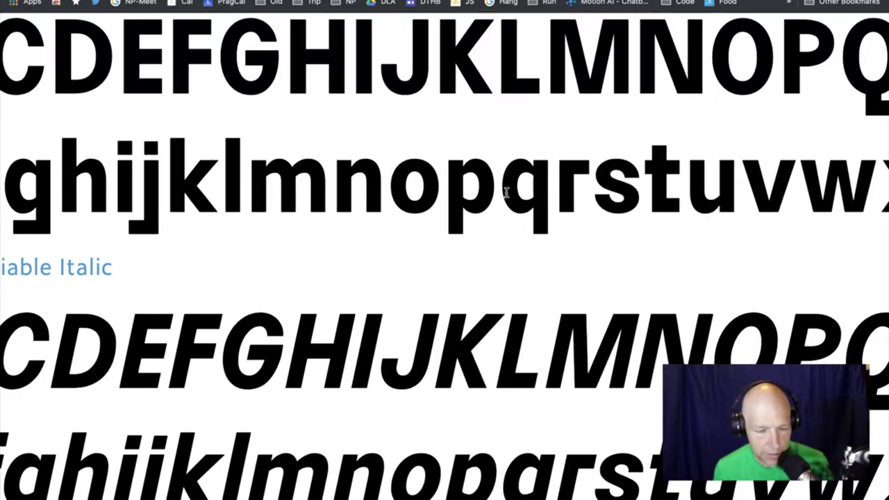
scroll(377, 199, left, 10)
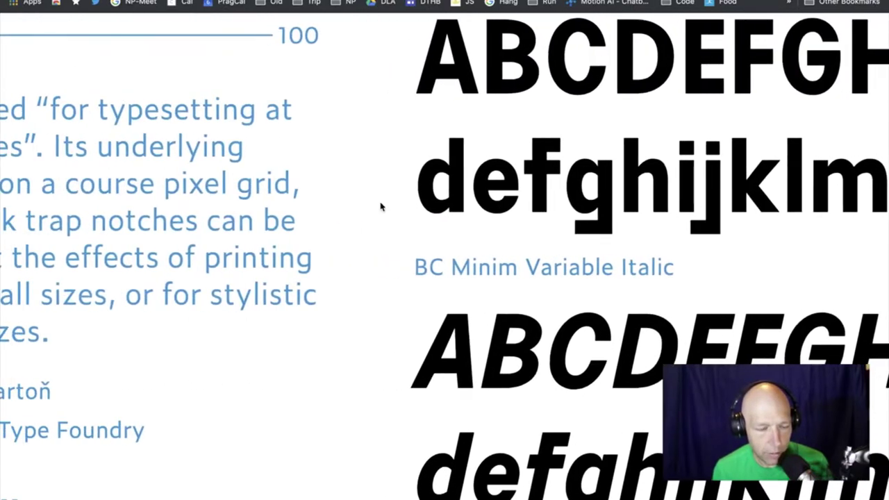
scroll(380, 206, left, 5)
scroll(380, 206, up, 3)
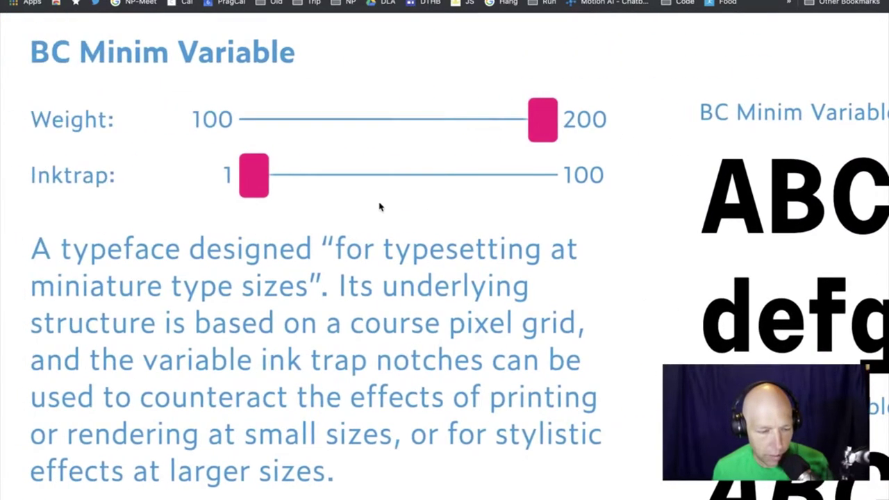
drag(257, 175, 639, 183)
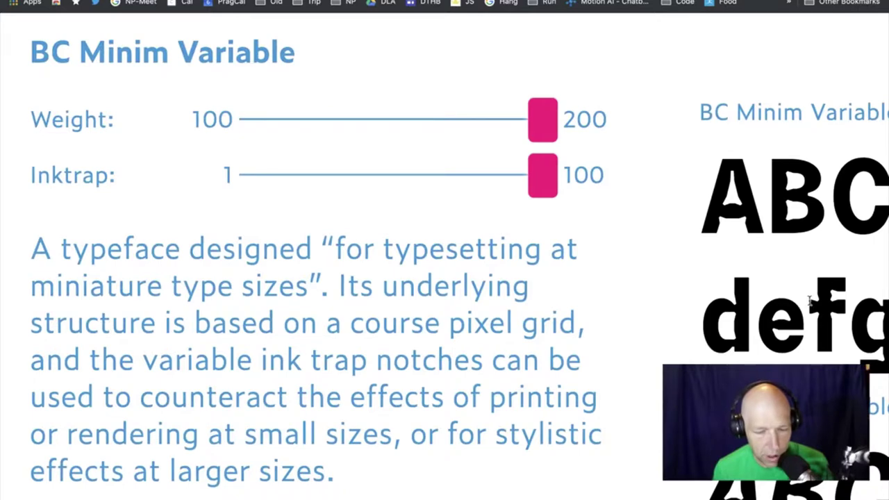
scroll(809, 299, right, 15)
scroll(734, 291, down, 3)
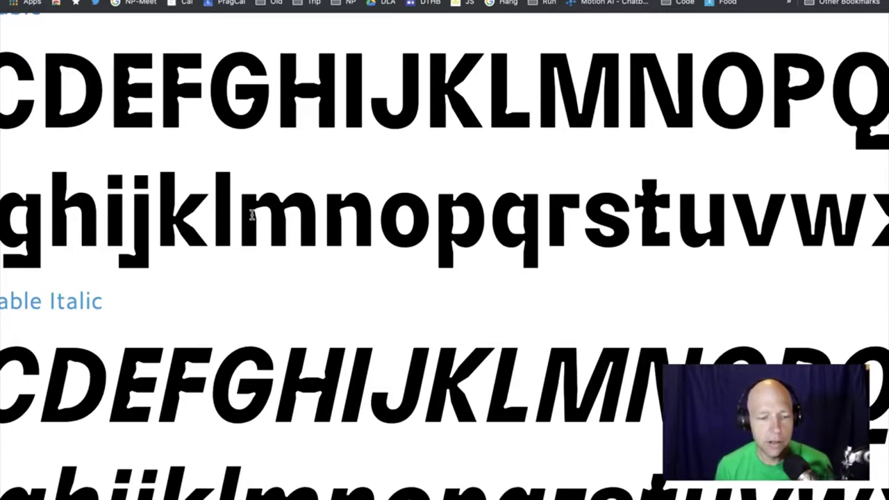
scroll(252, 215, down, 10)
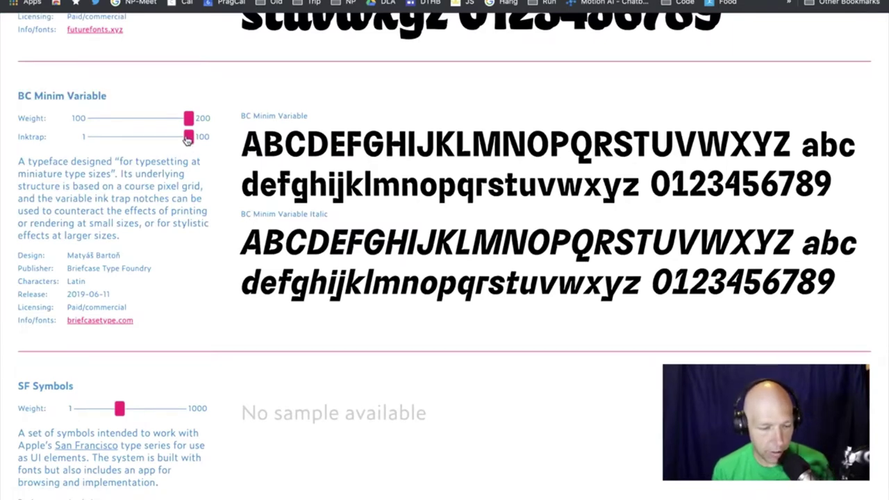
drag(187, 137, 2, 134)
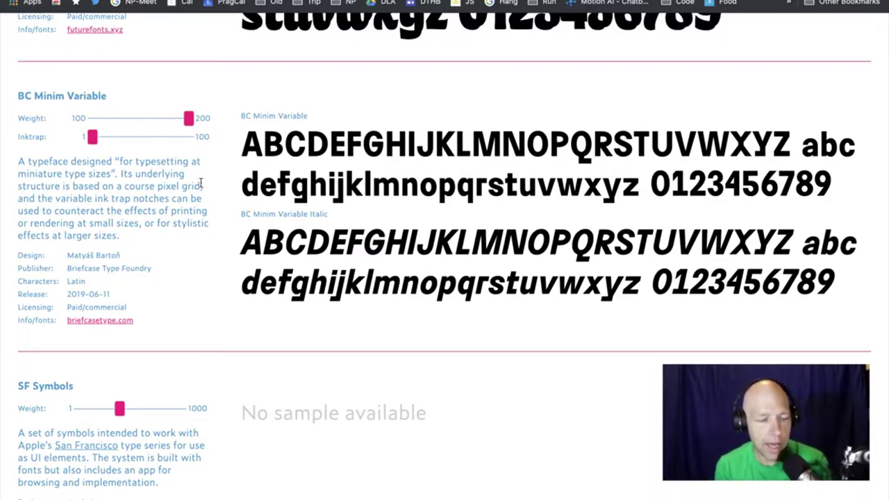
scroll(294, 143, up, 8)
scroll(294, 143, down, 5)
scroll(294, 143, up, 5)
scroll(293, 143, right, 5)
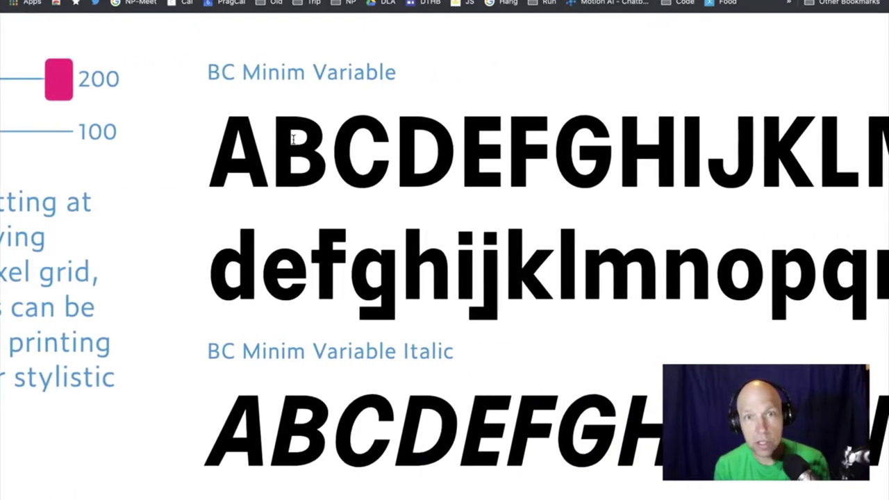
scroll(294, 143, left, 8)
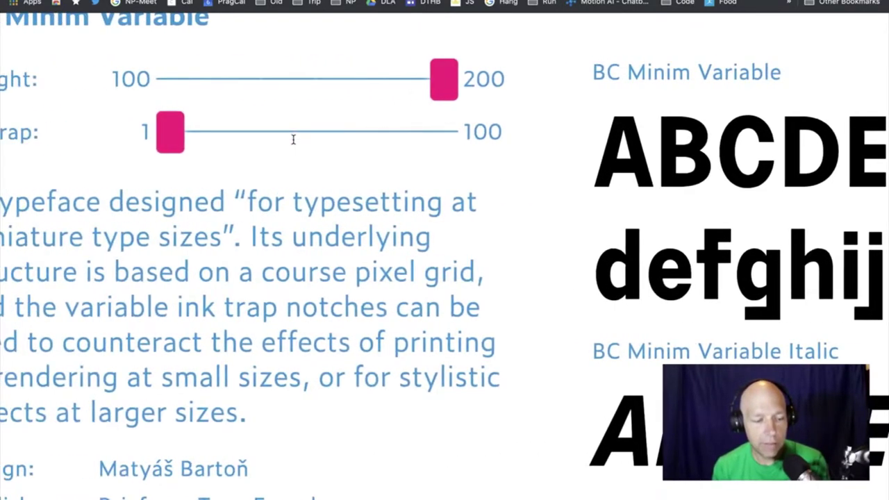
drag(265, 140, 554, 157)
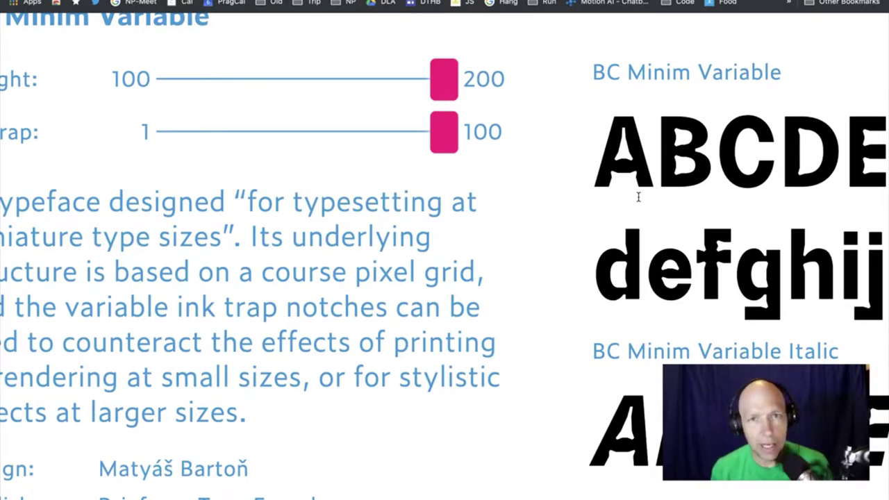
scroll(638, 197, down, 5)
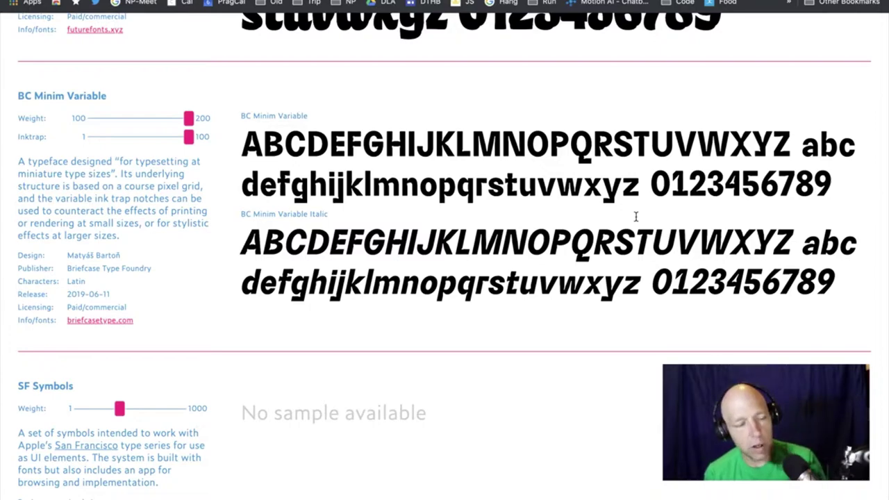
scroll(110, 144, up, 3)
scroll(109, 143, up, 5)
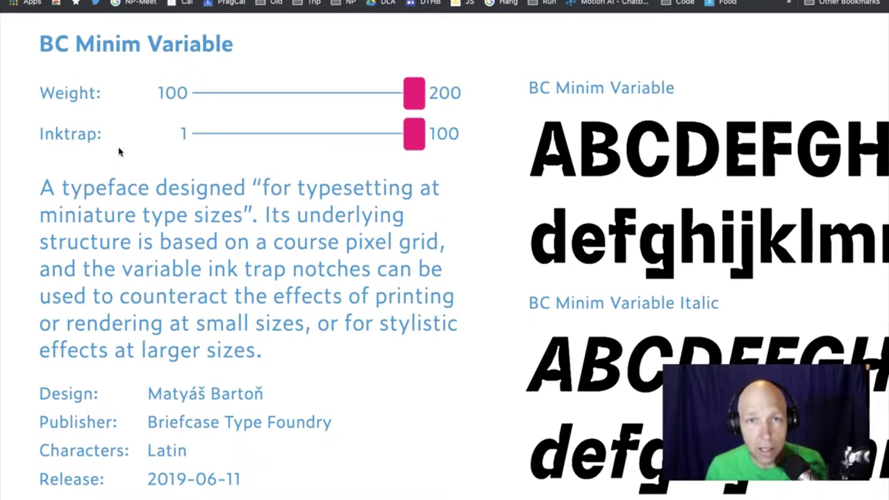
- Scroll to Bandeins Sans & Strange Variable and raise its Weight to 800
scroll(119, 152, down, 5)
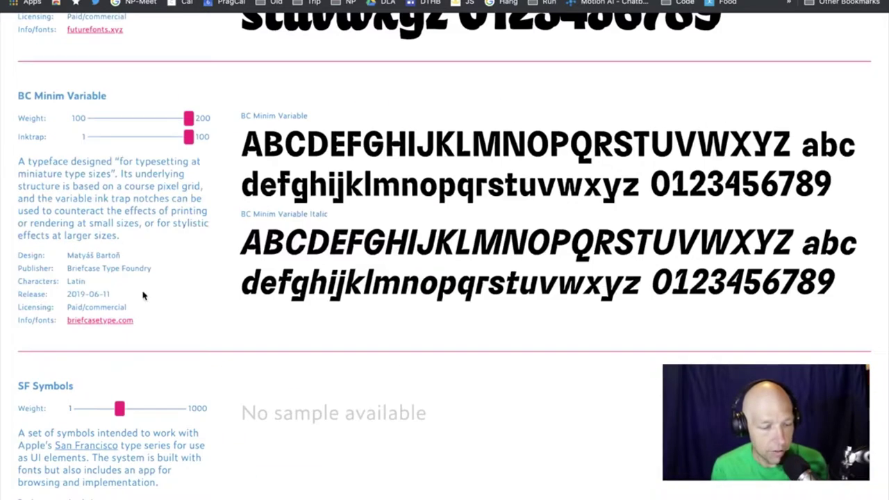
scroll(145, 306, down, 5)
scroll(145, 304, down, 2)
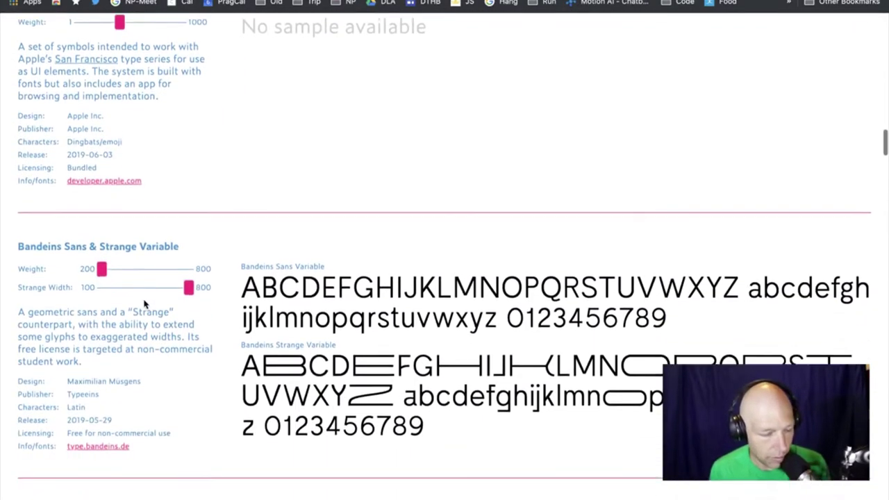
scroll(144, 305, down, 3)
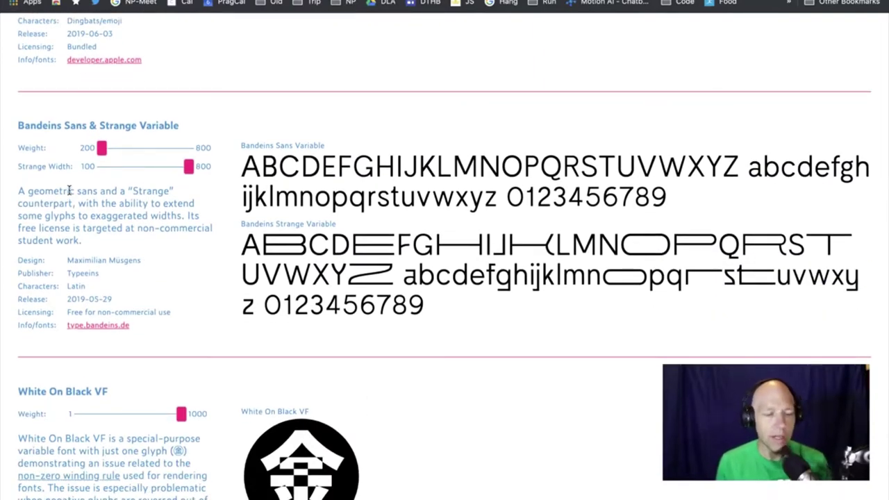
scroll(69, 189, up, 5)
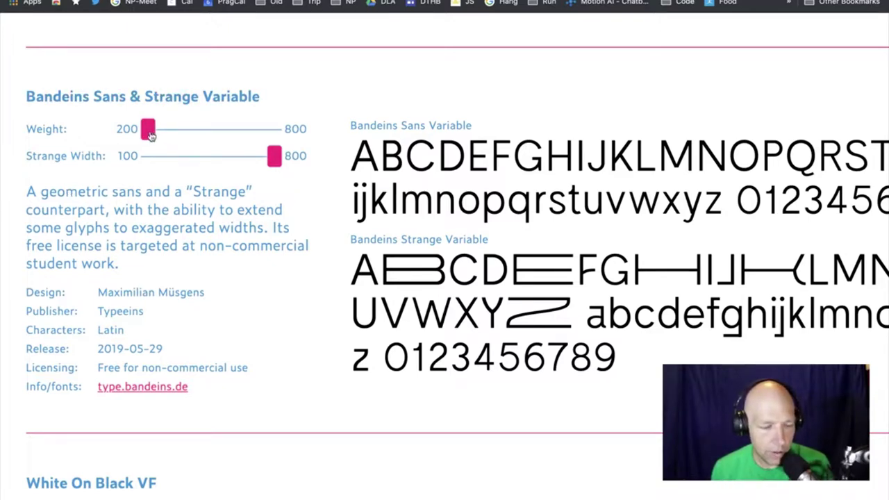
drag(148, 130, 312, 135)
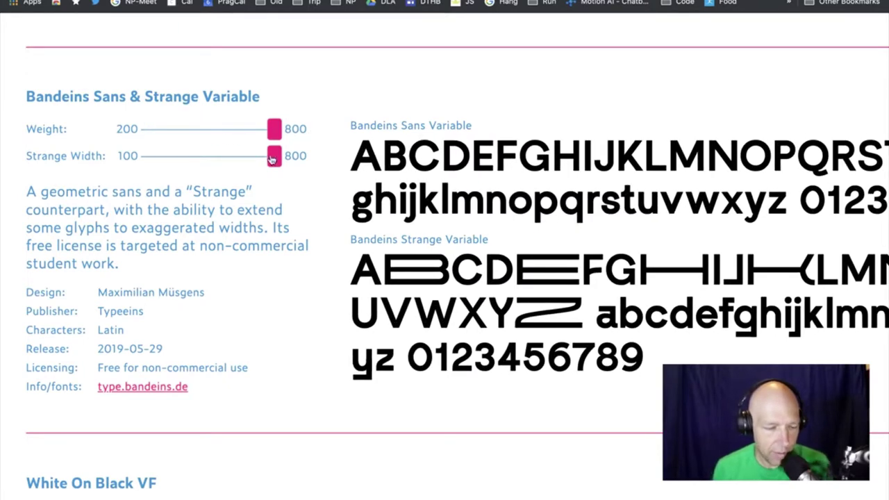
- Pull the Strange Width slider toward normal glyph widths
mouse_move(273, 160)
mouse_down()
mouse_move(142, 158)
mouse_move(276, 170)
mouse_up()
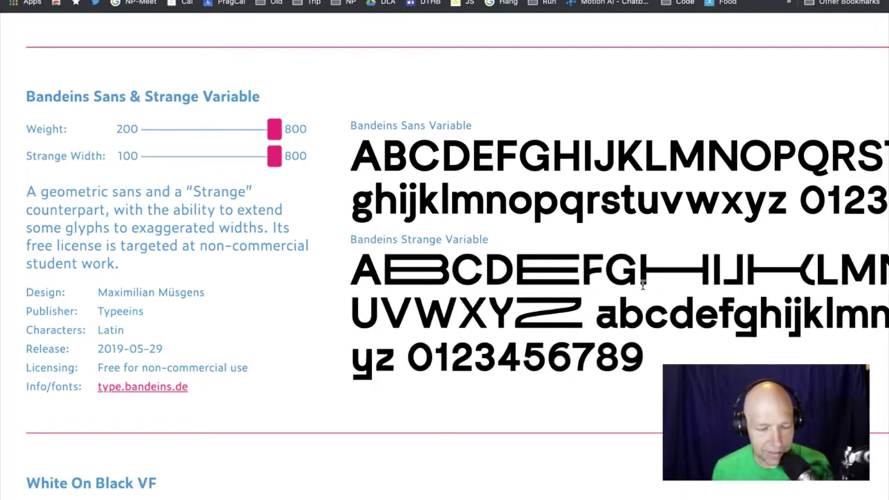
scroll(643, 284, right, 5)
scroll(644, 285, right, 2)
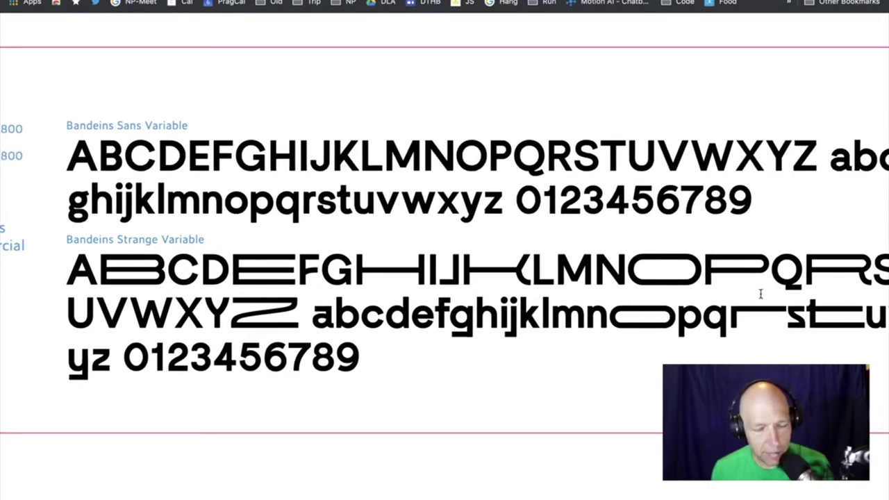
scroll(692, 283, right, 3)
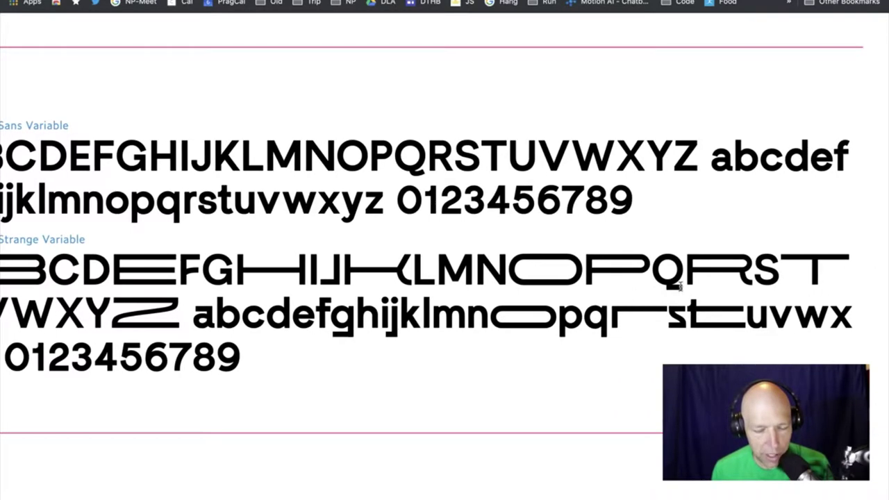
scroll(562, 332, left, 7)
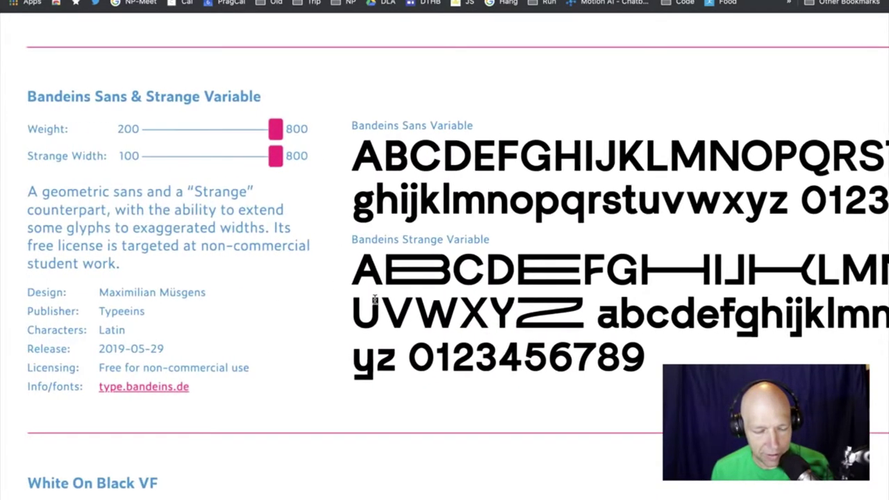
drag(277, 156, 311, 163)
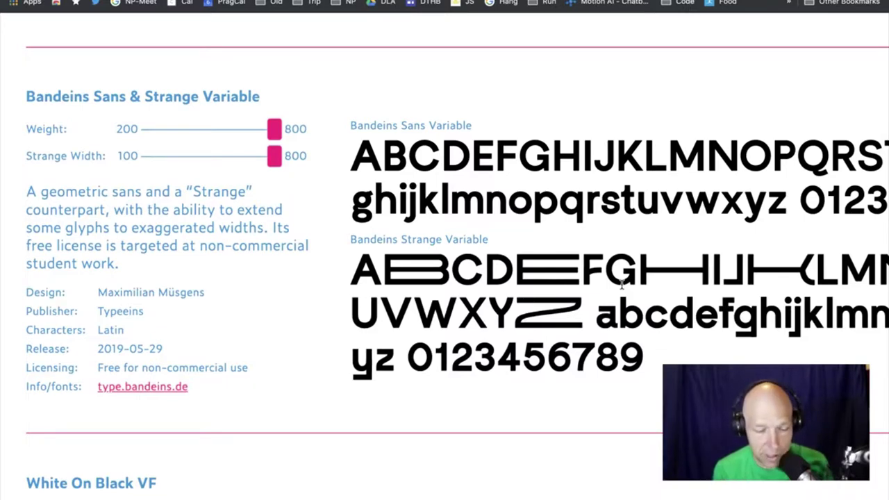
- Drop Strange Width to 100, then stretch it back out to 800
scroll(693, 309, right, 5)
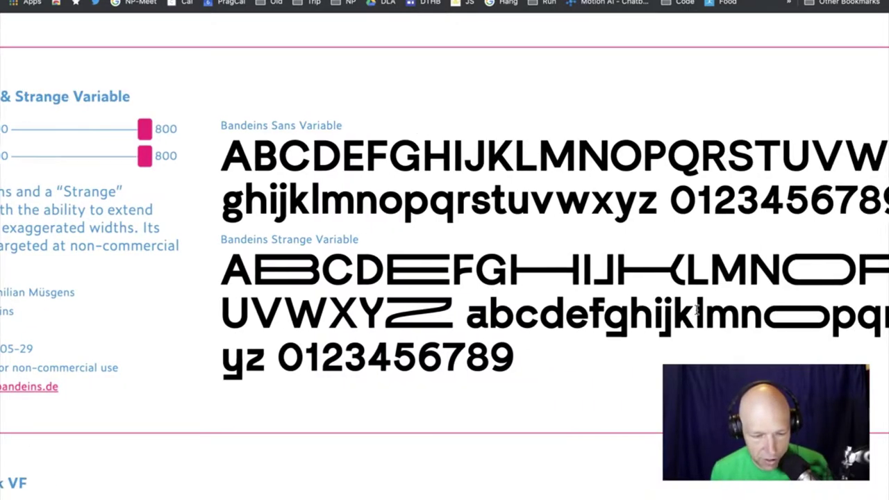
scroll(703, 310, right, 3)
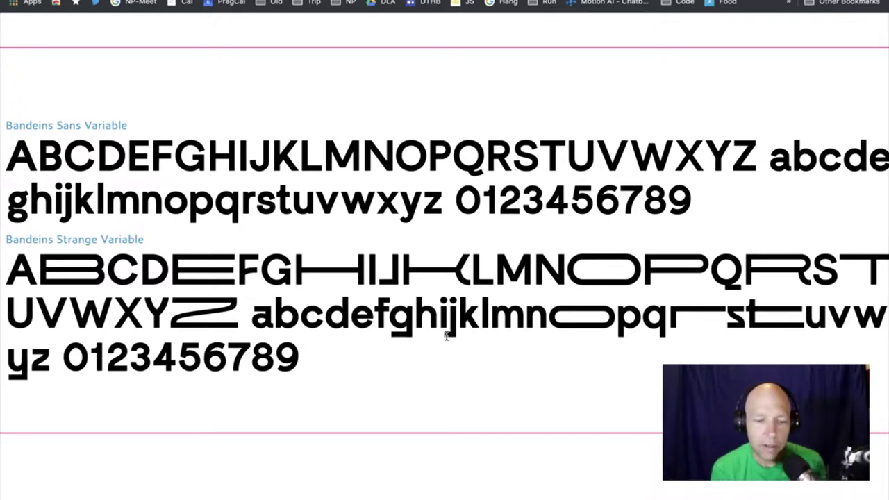
scroll(447, 335, up, 3)
scroll(459, 326, down, 4)
scroll(480, 313, left, 5)
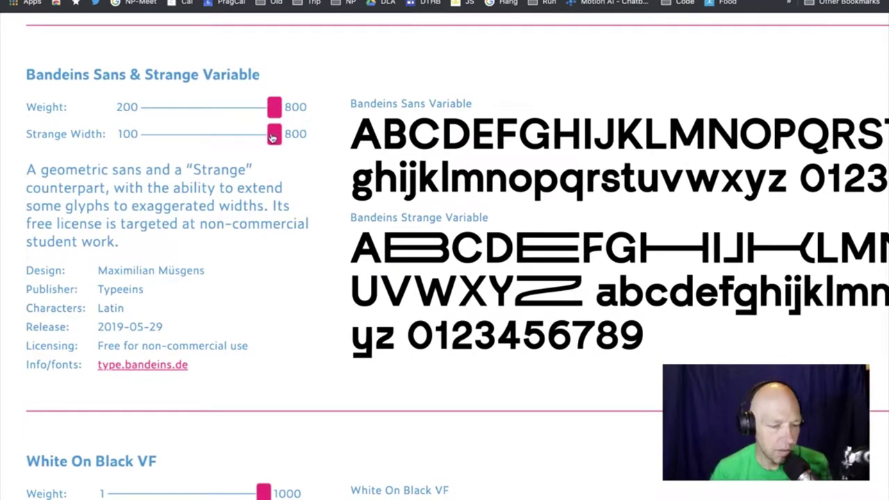
drag(277, 133, 91, 143)
drag(192, 140, 303, 138)
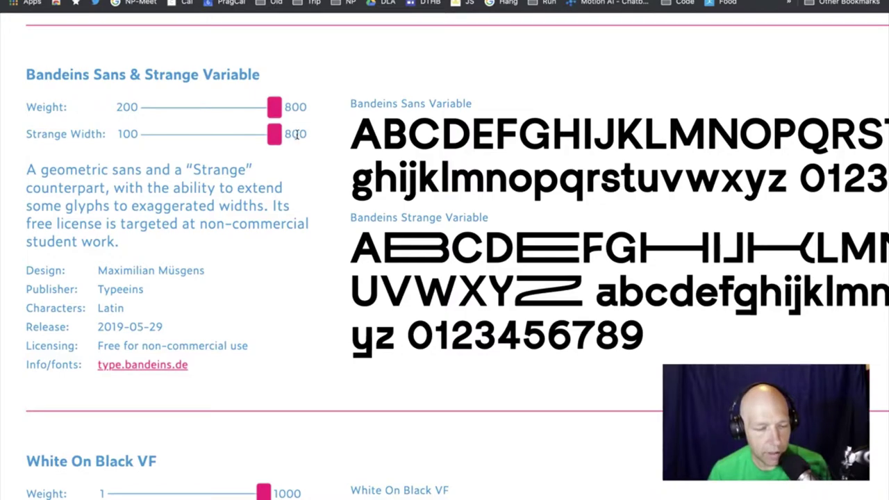
- Select the Bandeins Sans & Strange licensing line
scroll(284, 241, up, 10)
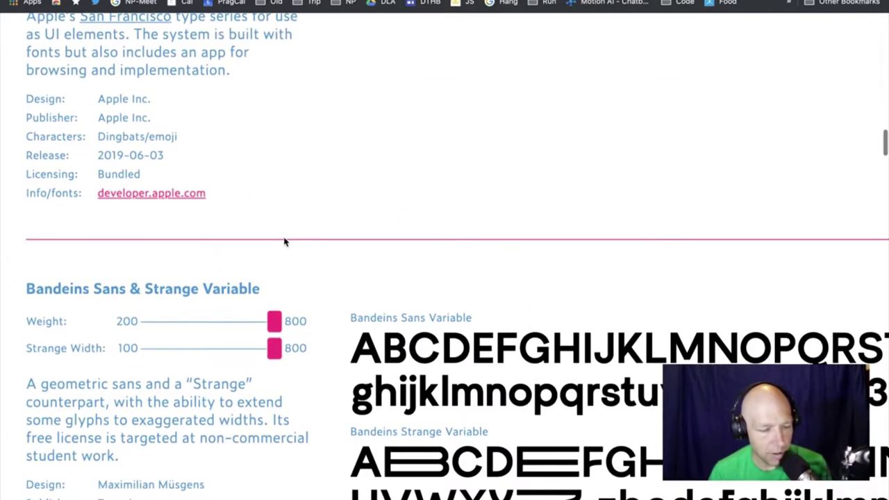
scroll(284, 241, up, 5)
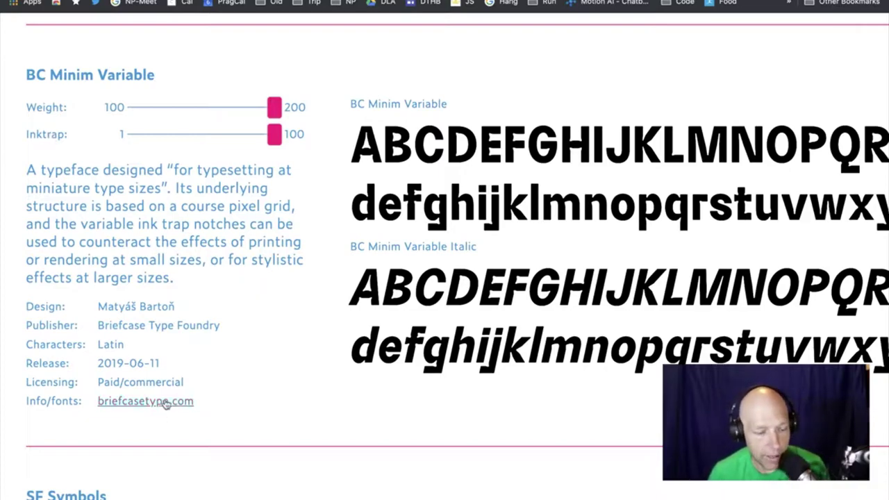
scroll(206, 402, down, 10)
scroll(206, 402, down, 1)
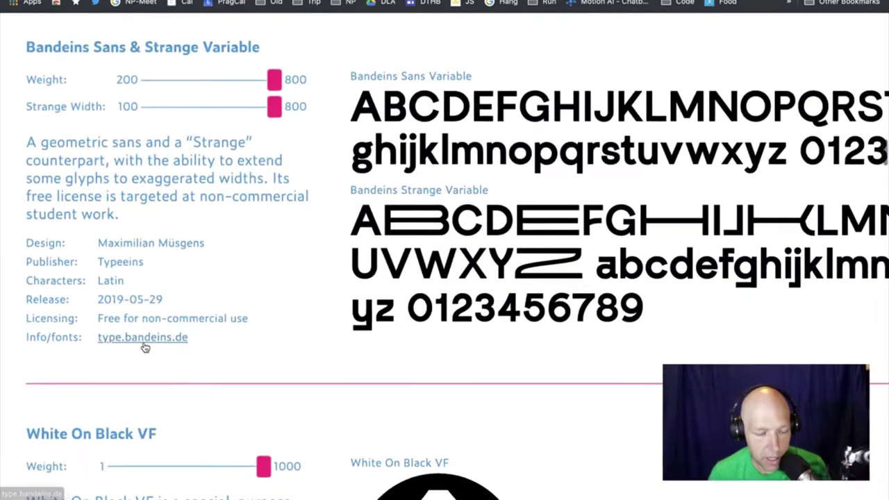
triple_click(156, 320)
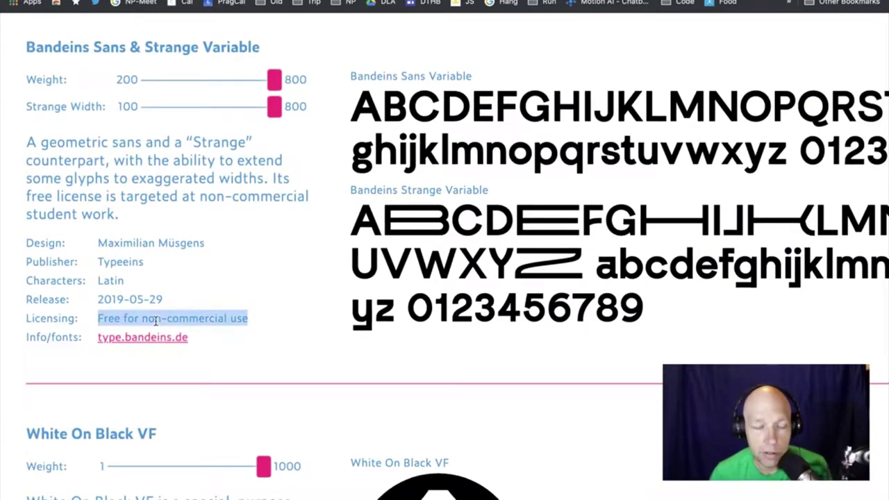
- Select and deselect some specimen text, then scroll down to White On Black VF
scroll(413, 222, up, 1)
drag(383, 233, 710, 261)
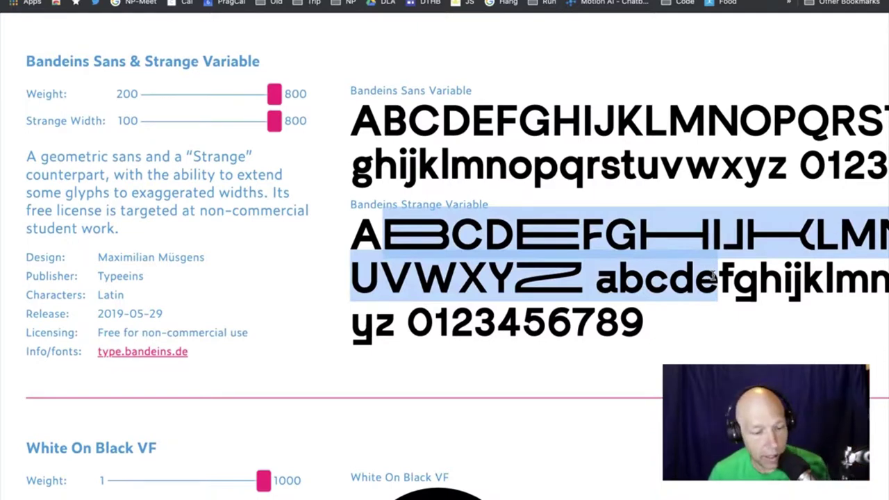
click(708, 274)
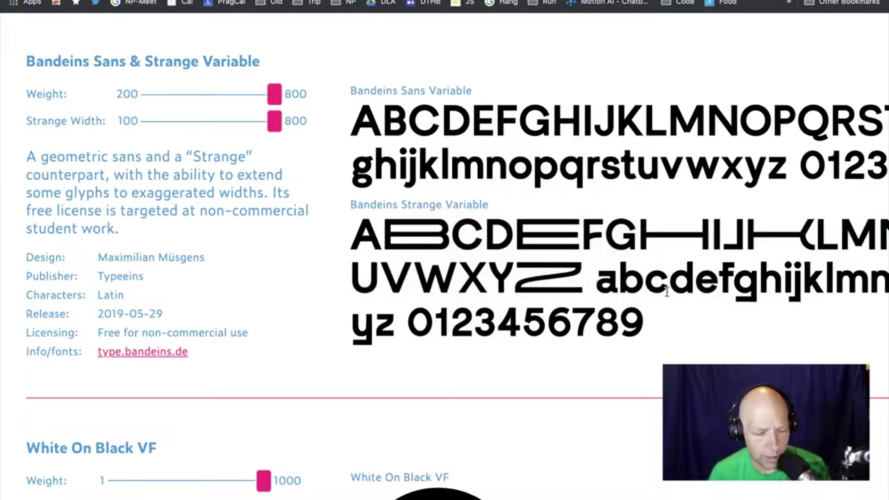
scroll(667, 291, down, 1)
scroll(667, 292, down, 3)
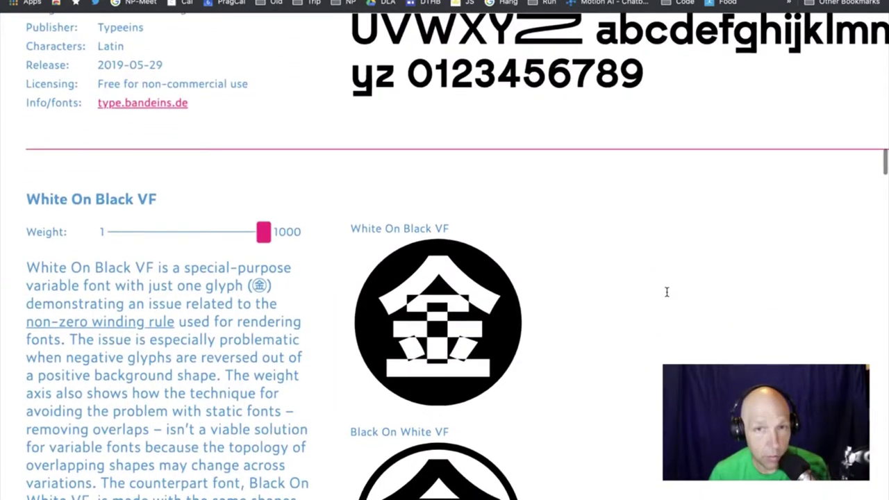
- Scroll to Jheronimus Variable and sweep its Weight from heavy back to thin
scroll(666, 292, down, 10)
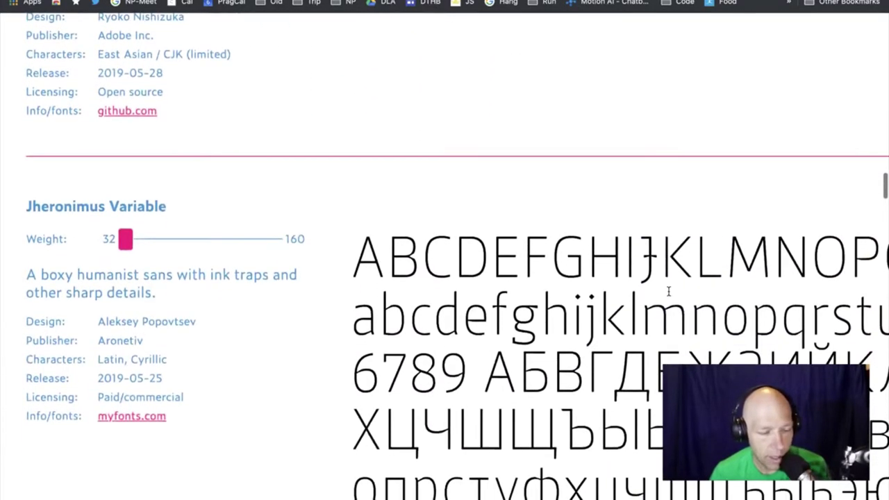
scroll(668, 292, down, 2)
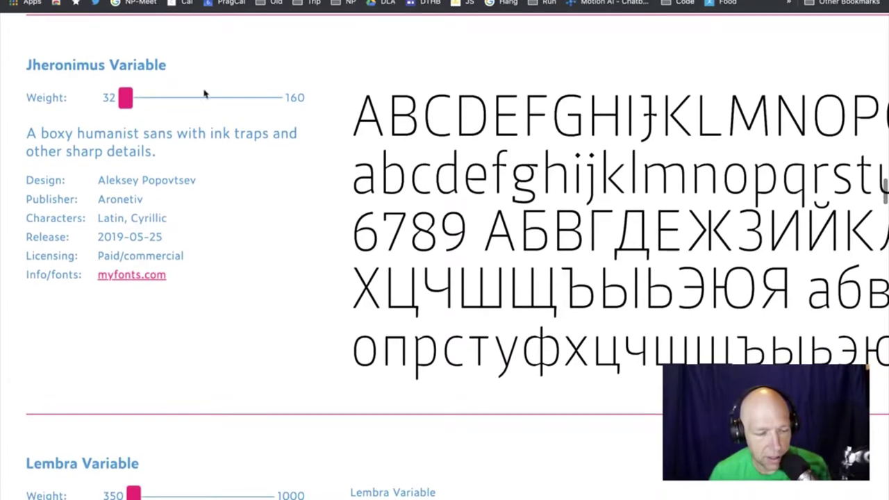
drag(125, 101, 23, 99)
- Scroll to Adapter, raise optical size to 18, thin the weight and slant it italic
scroll(287, 173, down, 12)
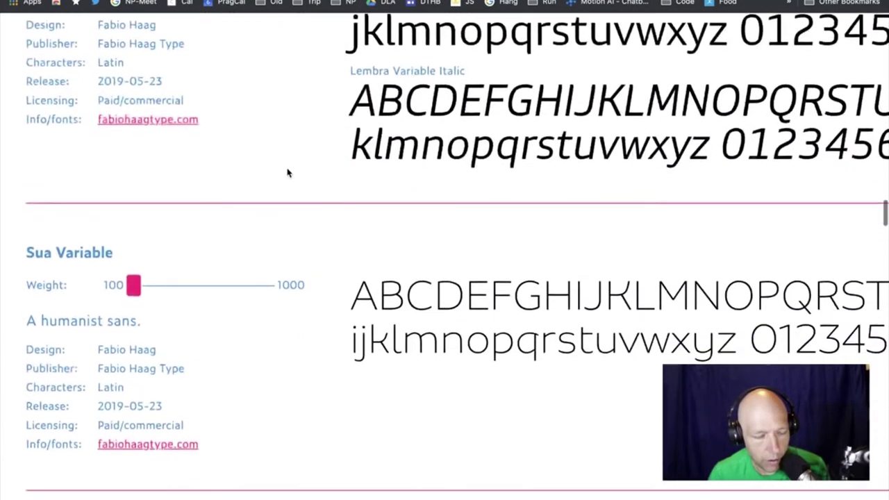
scroll(287, 173, down, 20)
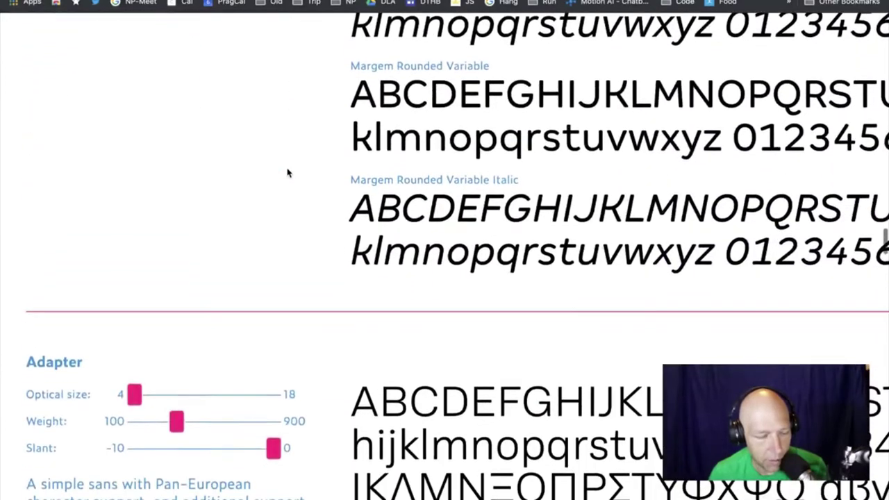
scroll(288, 173, down, 3)
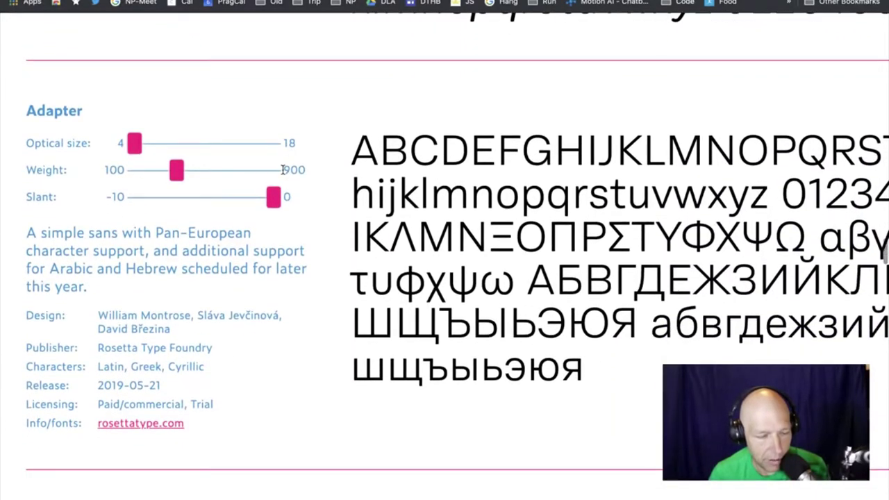
drag(134, 142, 309, 149)
drag(176, 173, 367, 179)
drag(275, 197, 60, 204)
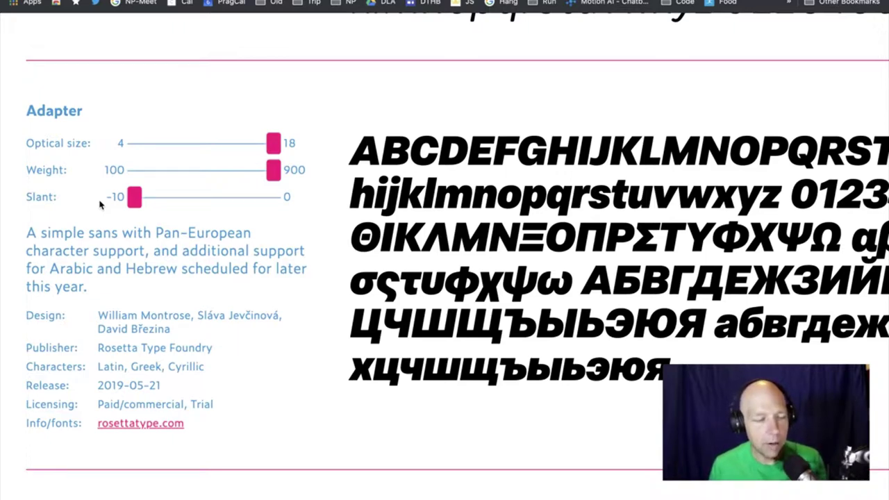
- Lighten Adapter to about weight 300 and settle on optical size 18 with slant -10
drag(273, 172, 148, 175)
drag(272, 144, 323, 143)
drag(135, 200, 66, 202)
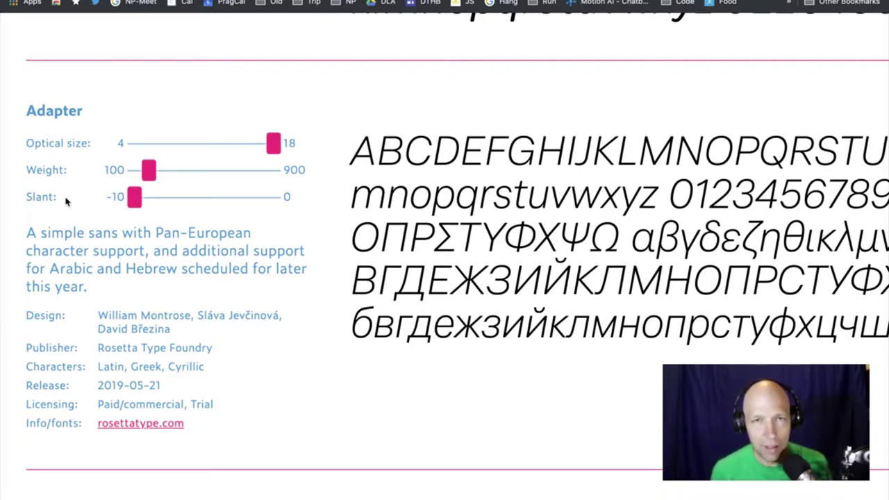
- Zoom the page out and scroll past Antonia and Seraphs to Schijn Variable
key(super+0)
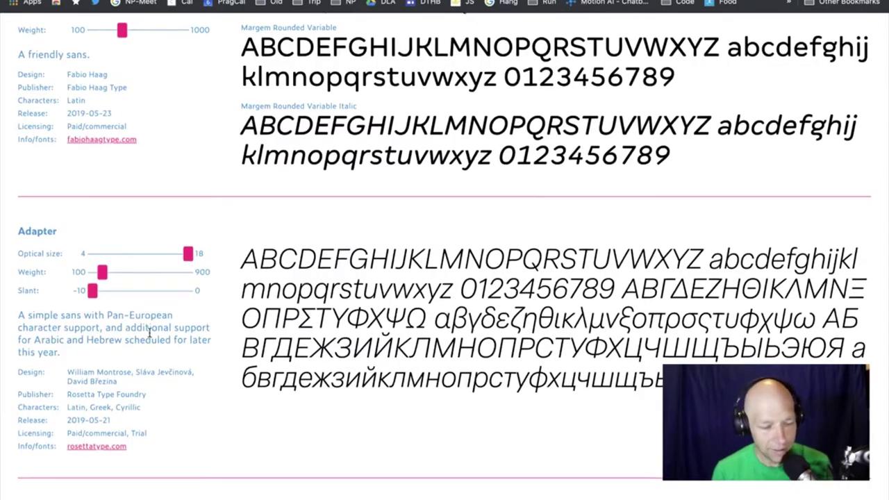
scroll(147, 334, down, 4)
scroll(146, 333, down, 4)
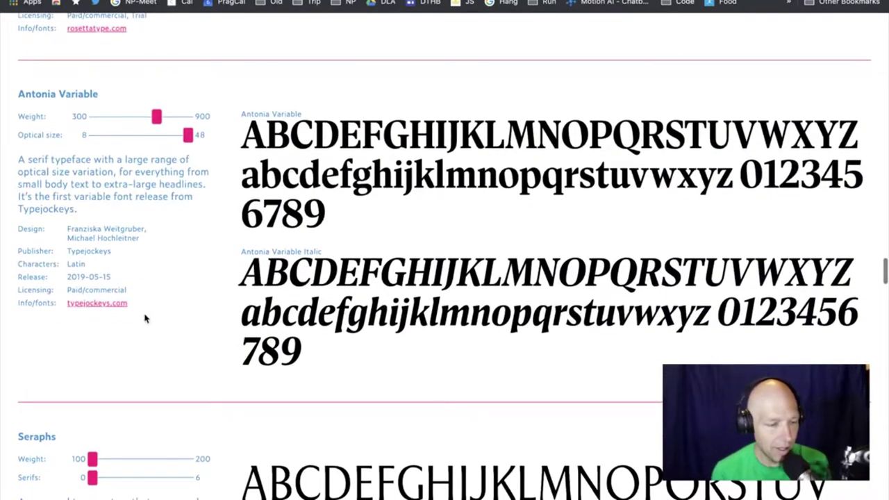
scroll(132, 171, down, 5)
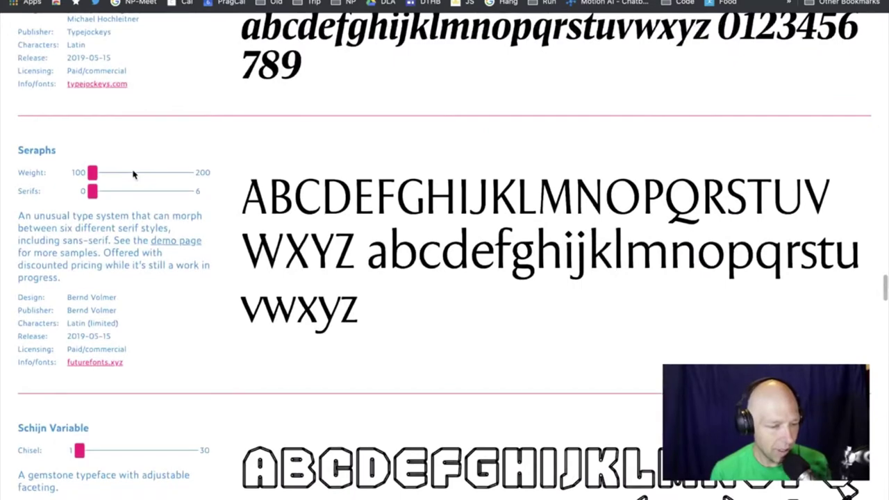
scroll(133, 174, down, 4)
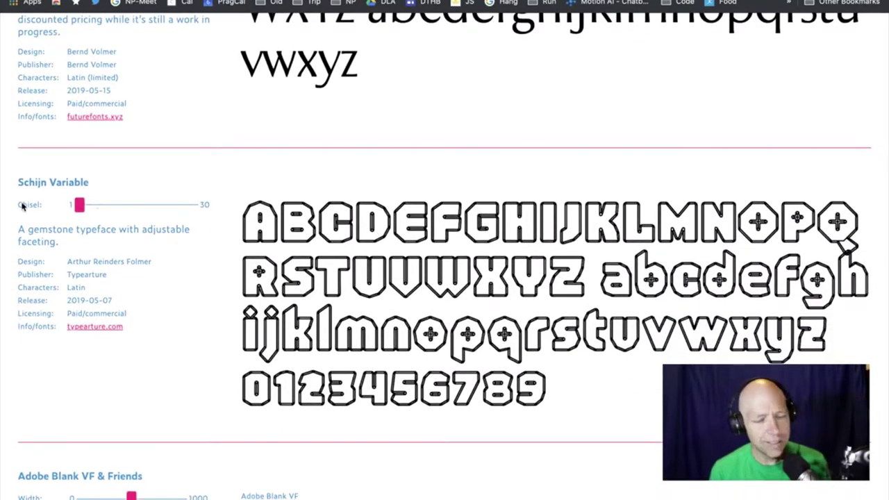
scroll(81, 208, up, 5)
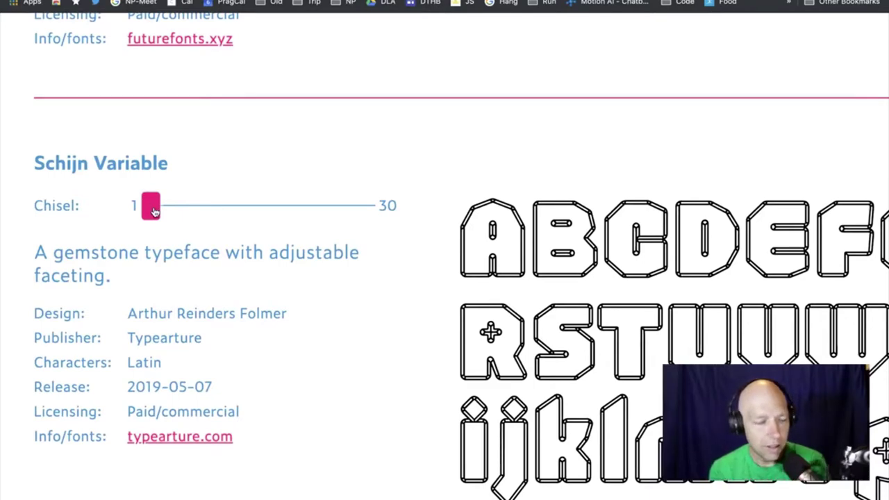
- Drag Schijn Variable's Chisel axis from 1 to 30 for fully faceted letters
drag(154, 210, 475, 214)
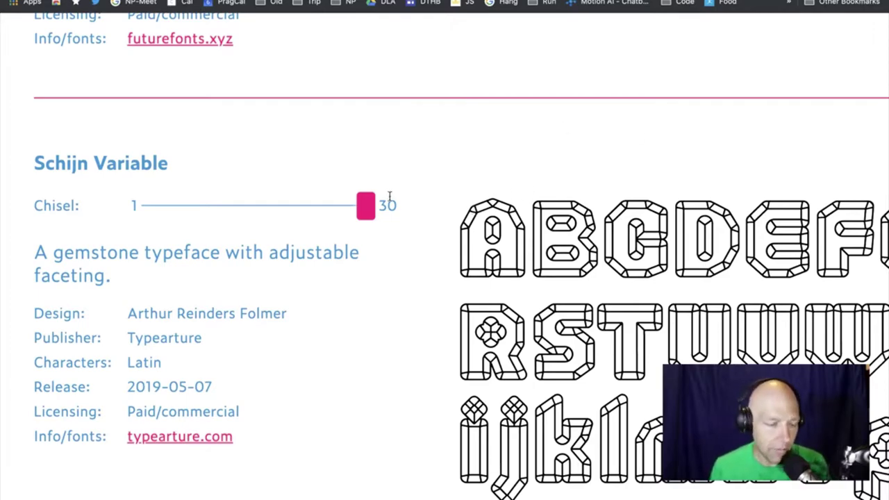
- Scroll past Bild, Public Sans, Denso and Whatchamacallit to IBM Plex Sans Variable
scroll(388, 196, down, 5)
scroll(389, 196, down, 15)
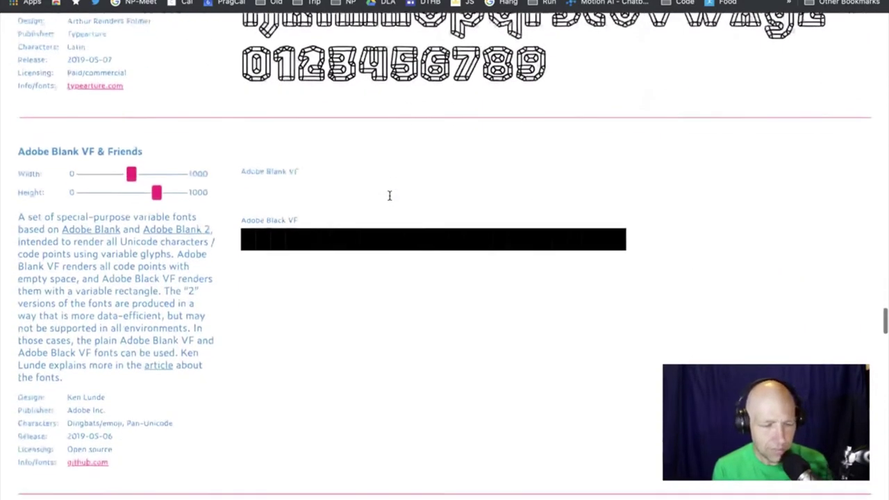
scroll(389, 196, down, 1)
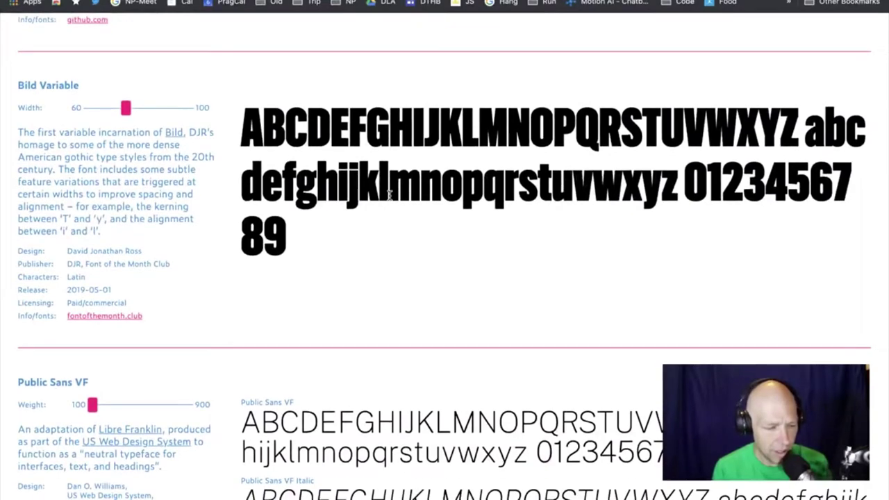
scroll(389, 195, down, 6)
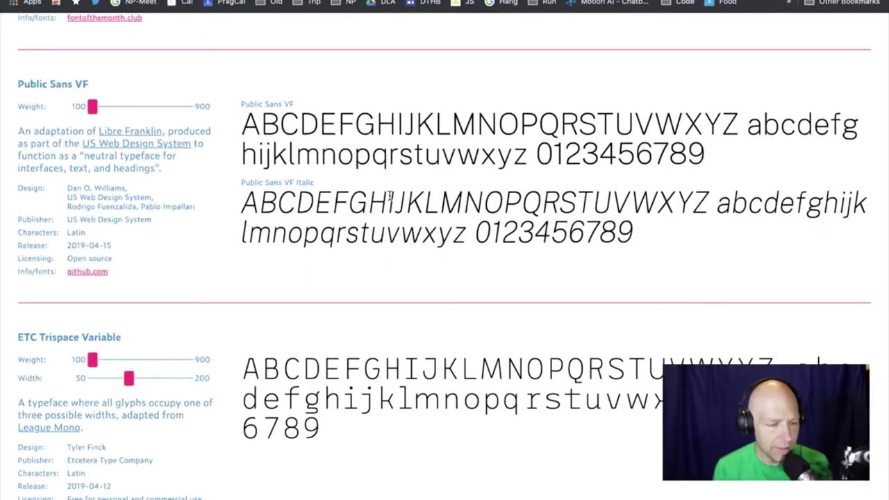
scroll(389, 196, up, 9)
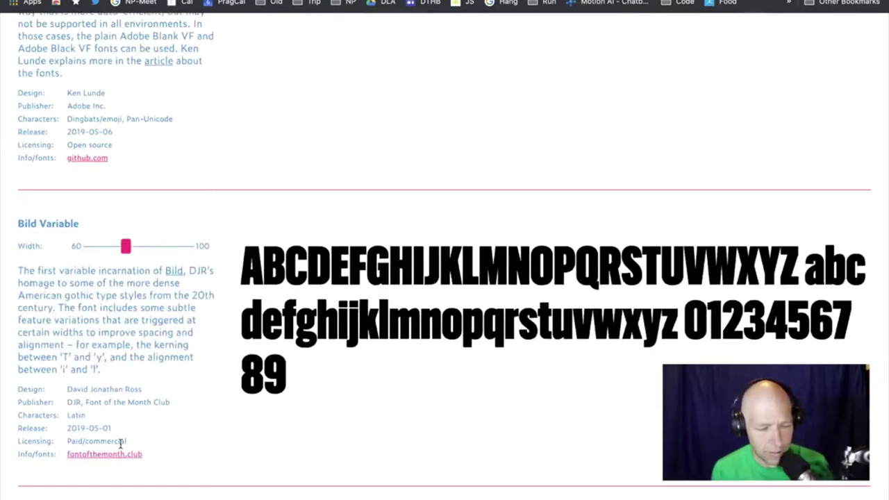
scroll(121, 445, down, 11)
scroll(121, 444, down, 4)
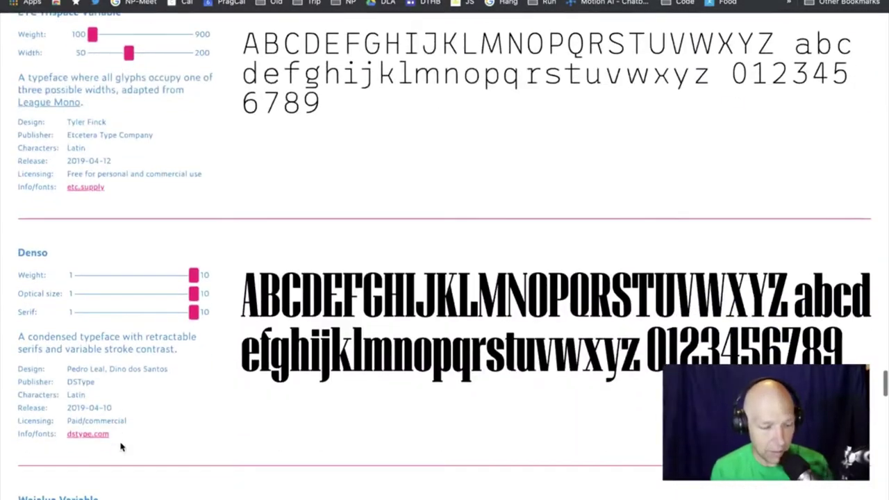
scroll(121, 447, down, 4)
scroll(120, 446, down, 7)
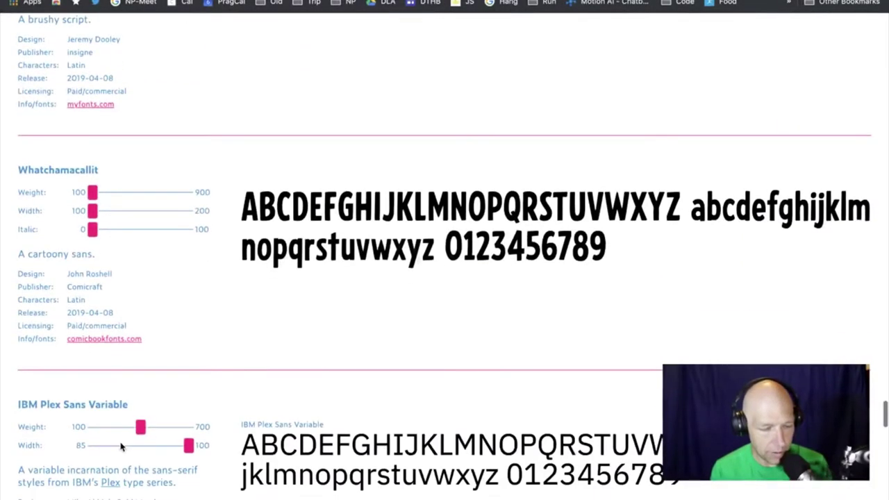
scroll(121, 447, down, 6)
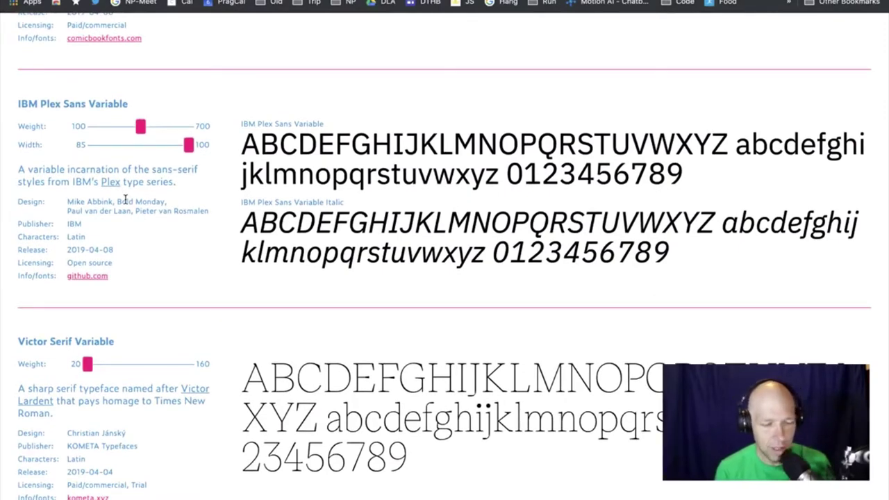
scroll(125, 200, up, 5)
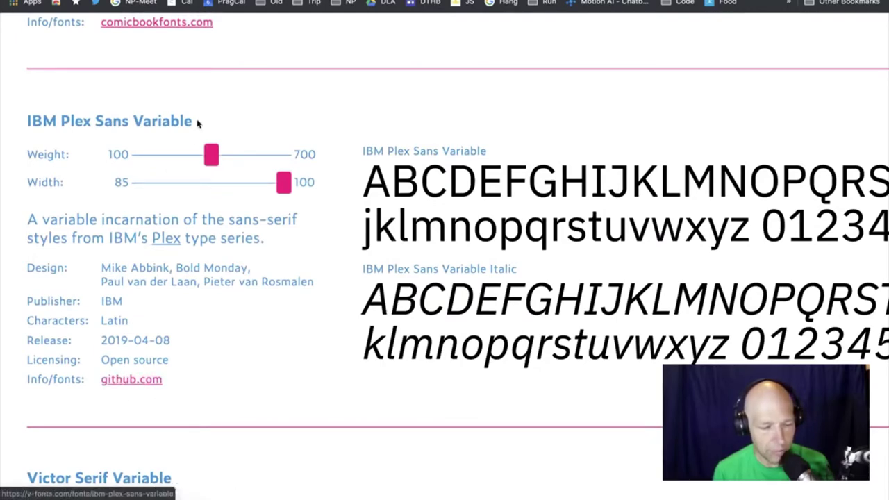
- Try IBM Plex Sans at weights 100–700 and widths 85–100, ending bold, then zoom out
drag(211, 154, 274, 183)
drag(200, 196, 20, 188)
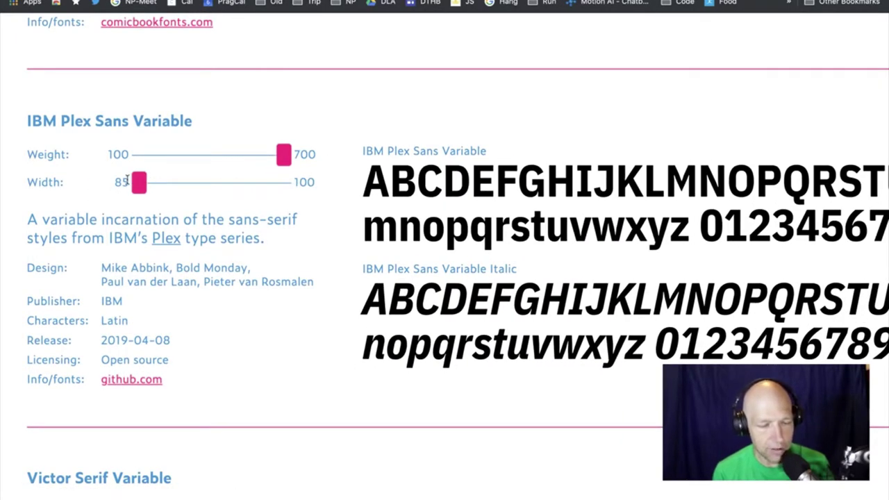
drag(141, 184, 388, 202)
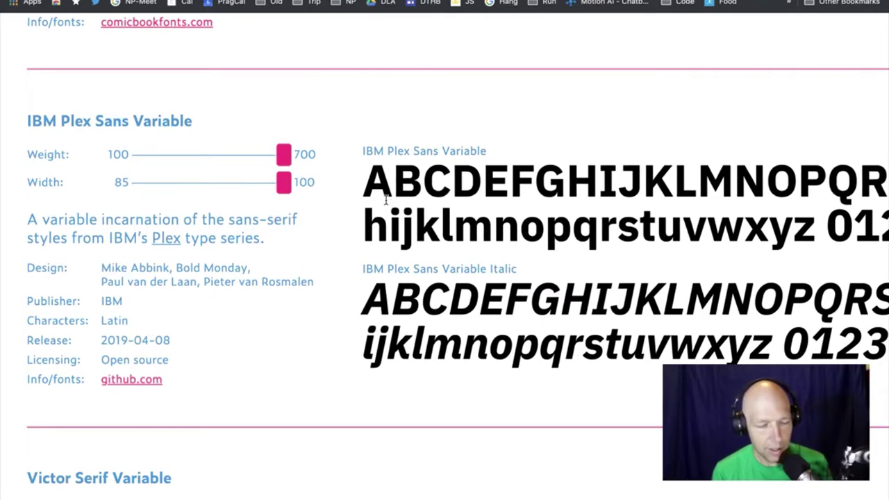
drag(283, 157, 85, 167)
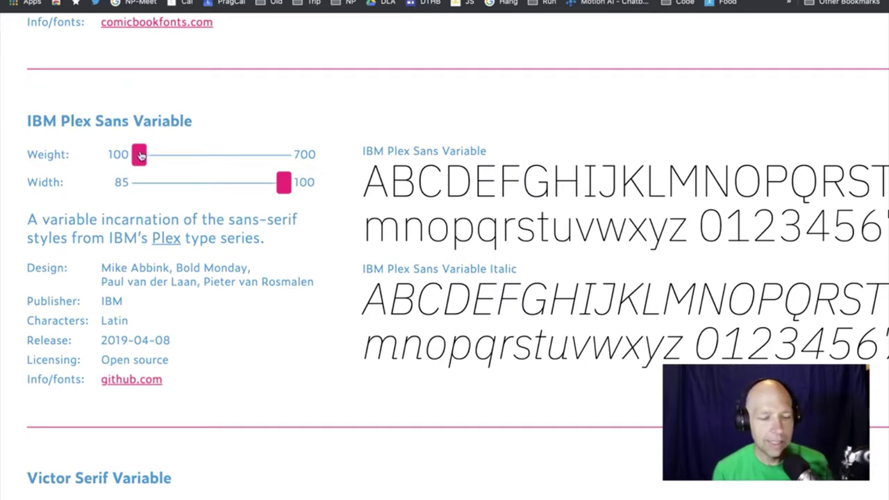
drag(140, 156, 531, 174)
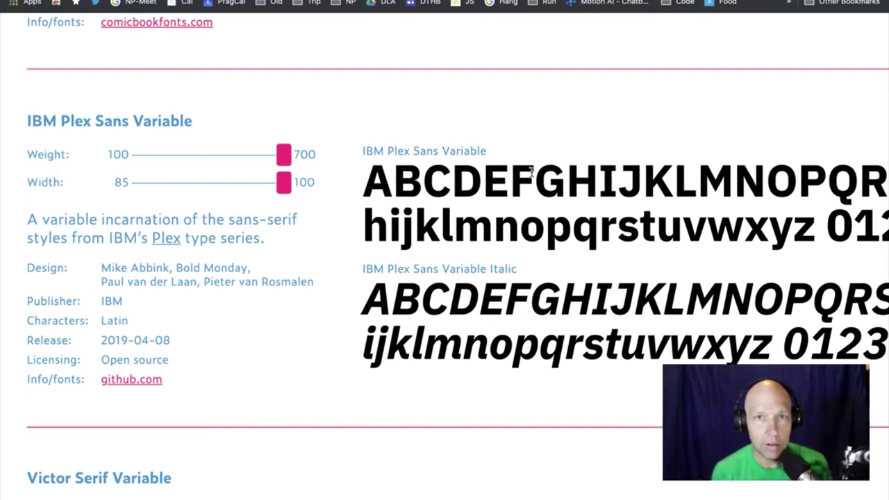
key(ctrl+minus)
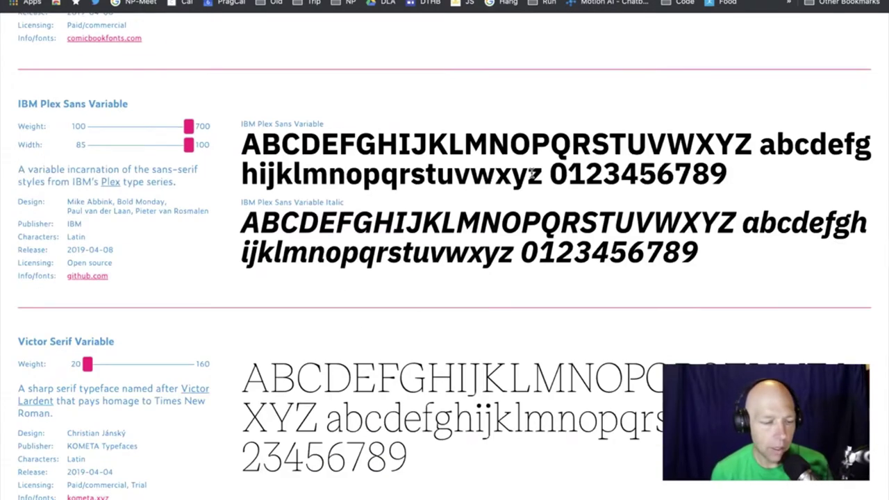
- Scroll through the specimens, shrink and restore TINY's Size axis, and reach FK Roman VF
scroll(531, 175, down, 3)
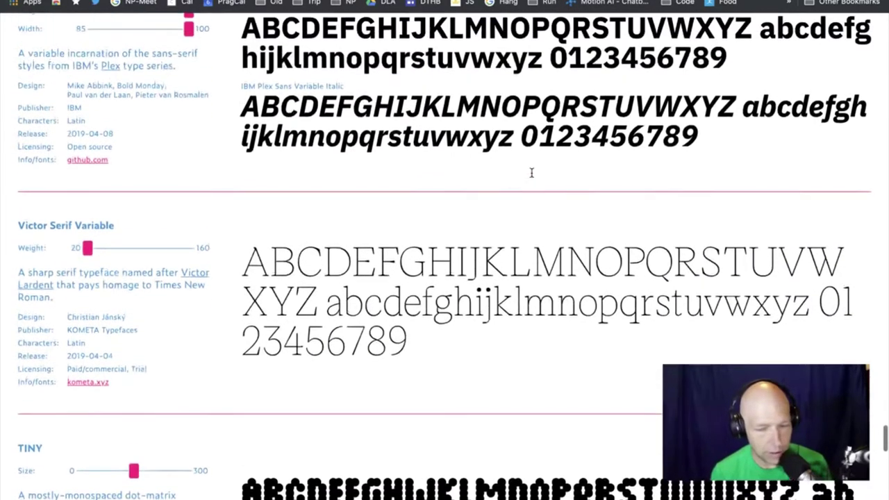
scroll(825, 105, up, 5)
scroll(824, 105, up, 3)
scroll(825, 105, right, 3)
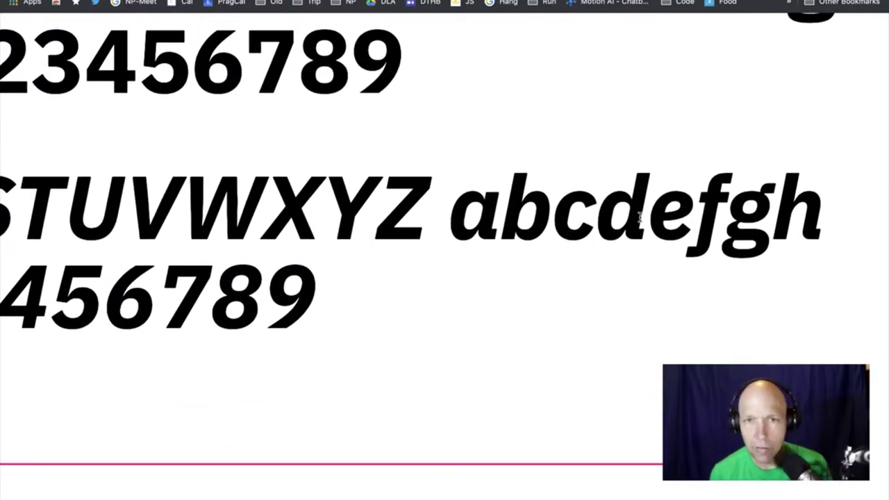
scroll(728, 315, down, 5)
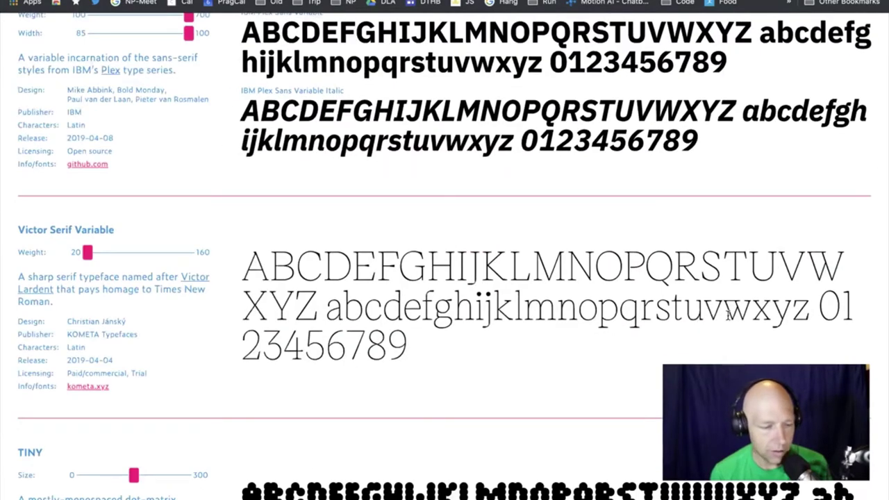
scroll(727, 316, up, 1)
scroll(728, 316, down, 5)
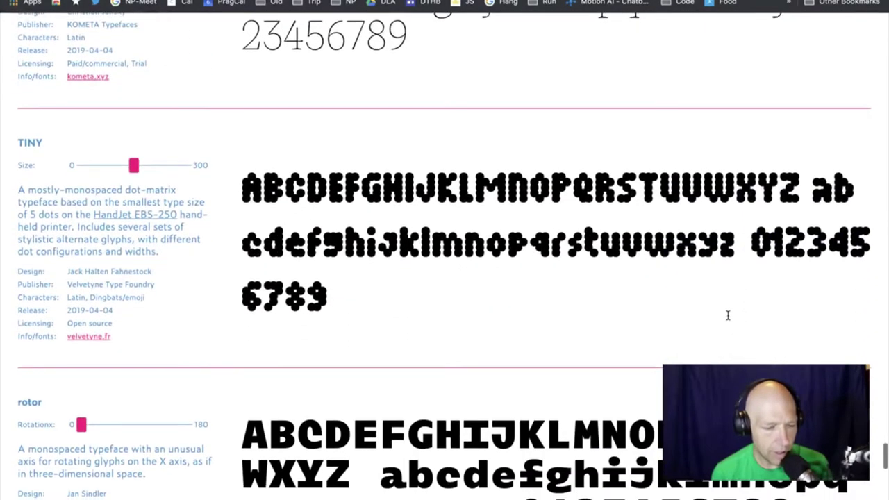
scroll(727, 315, down, 4)
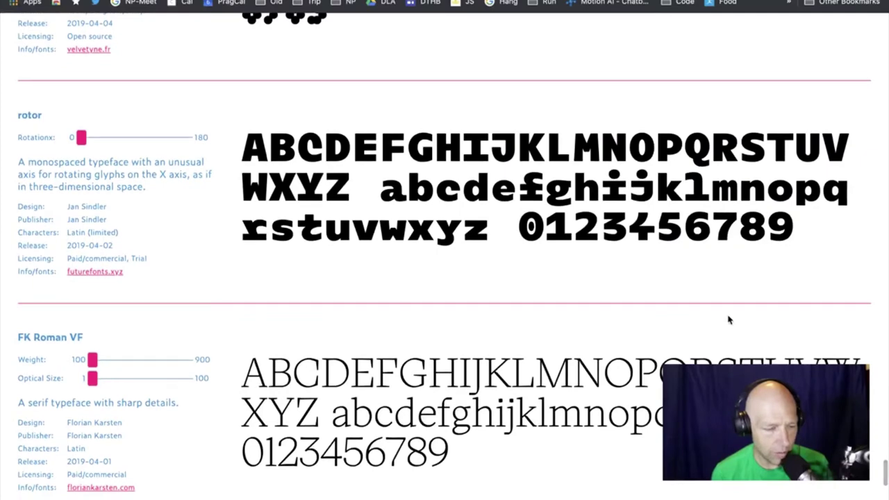
scroll(728, 315, up, 3)
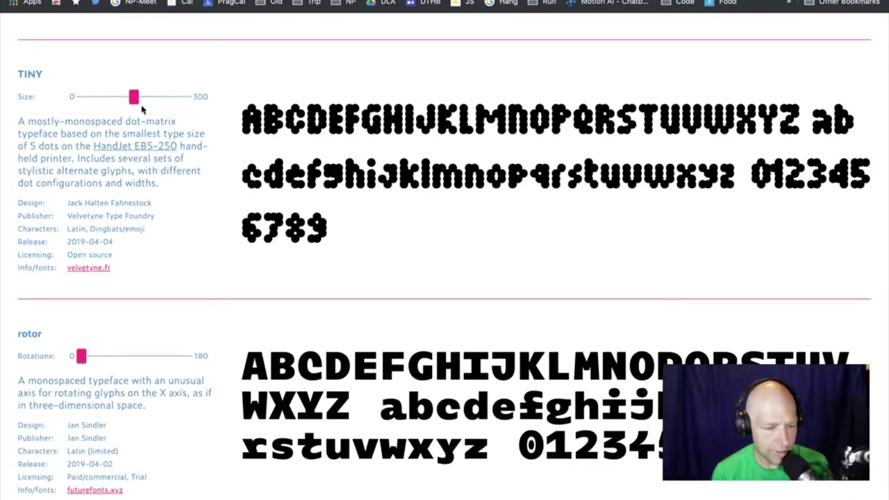
drag(134, 100, 104, 109)
scroll(193, 272, down, 6)
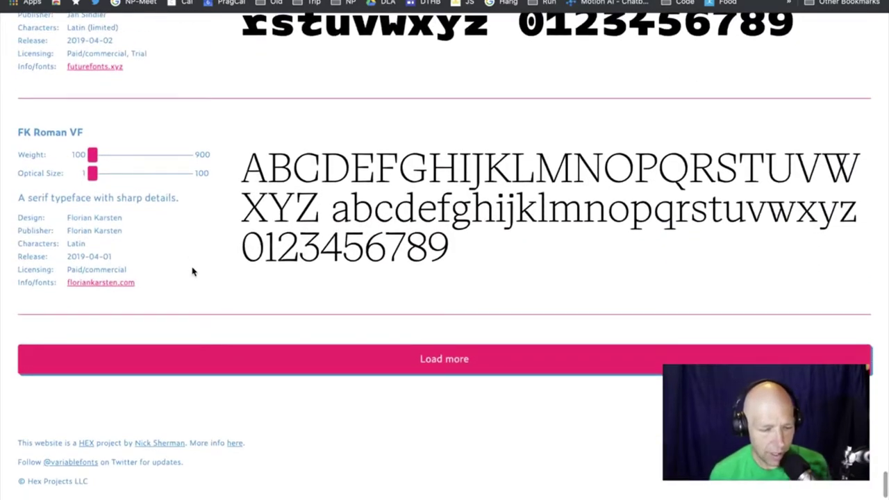
- Load more fonts, scroll to Graduate, and raise its Xopq and Grade axes
click(247, 367)
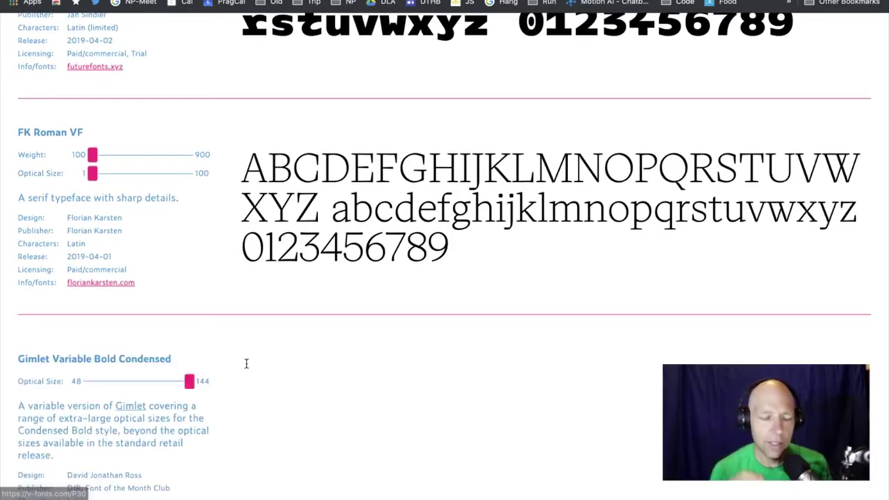
scroll(246, 363, down, 4)
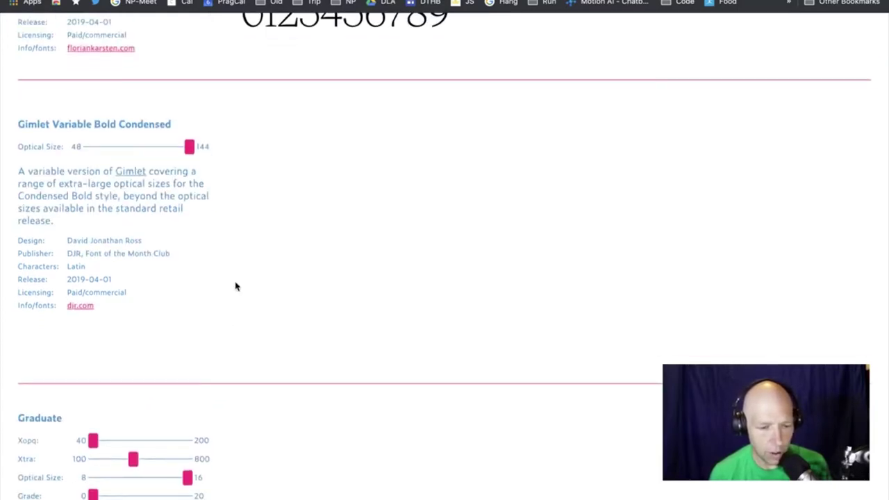
scroll(235, 286, down, 5)
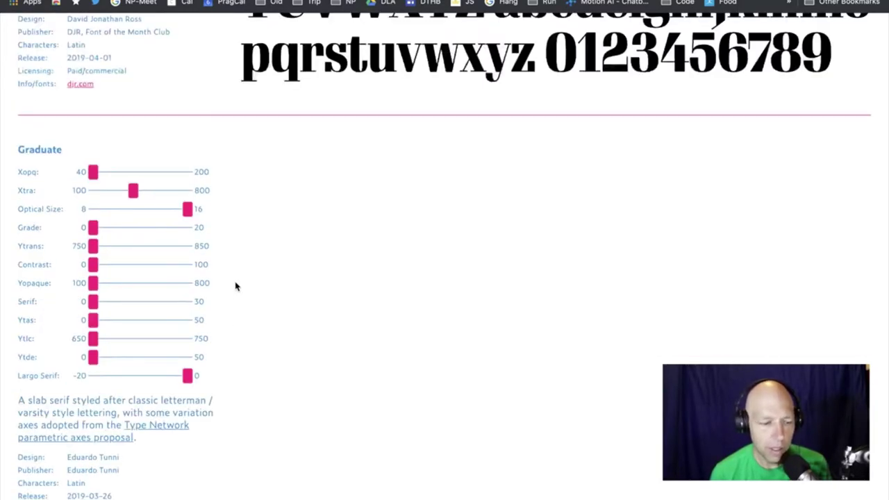
scroll(234, 287, down, 1)
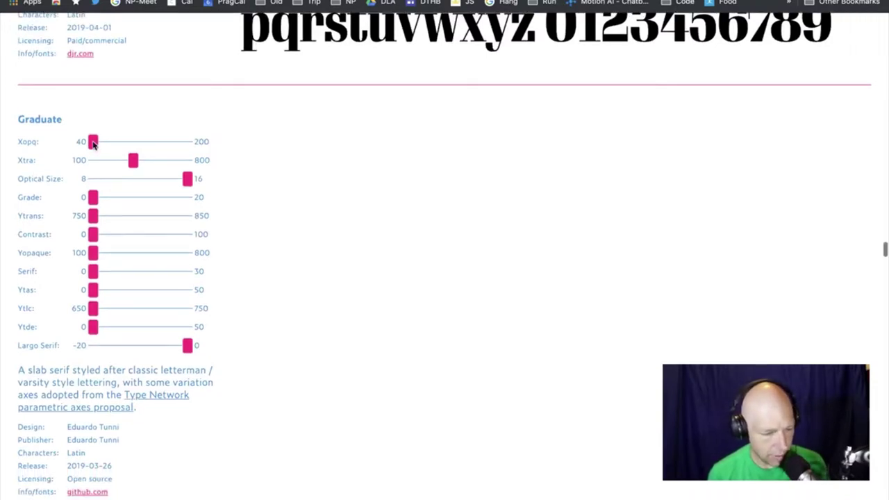
click(155, 147)
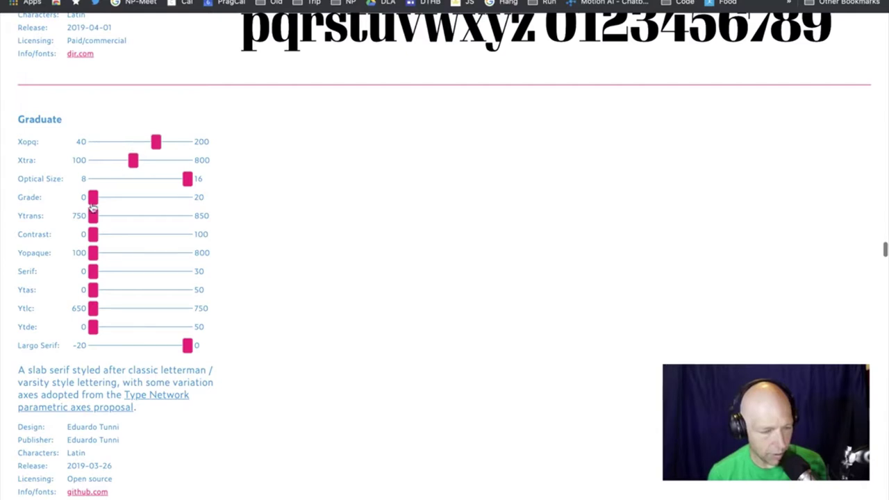
click(140, 199)
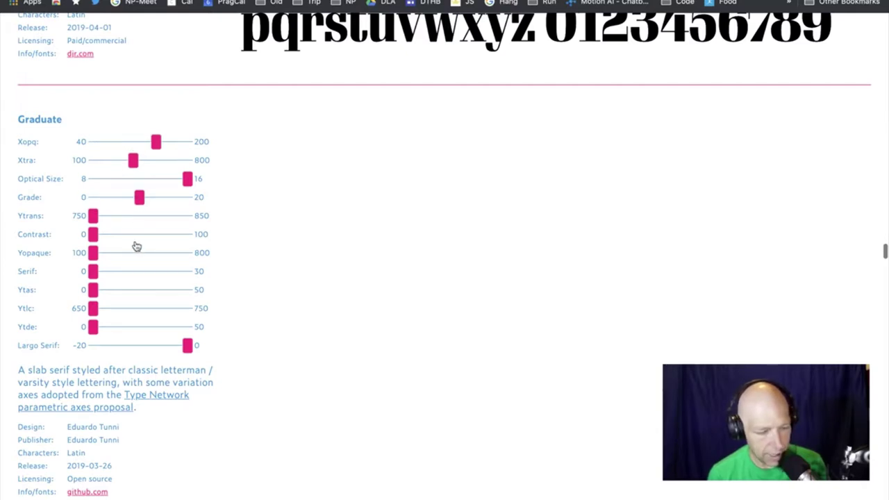
- Push Graduate's Ytrans toward its maximum and set Contrast to 100 for stencil-cut letters
scroll(136, 246, down, 2)
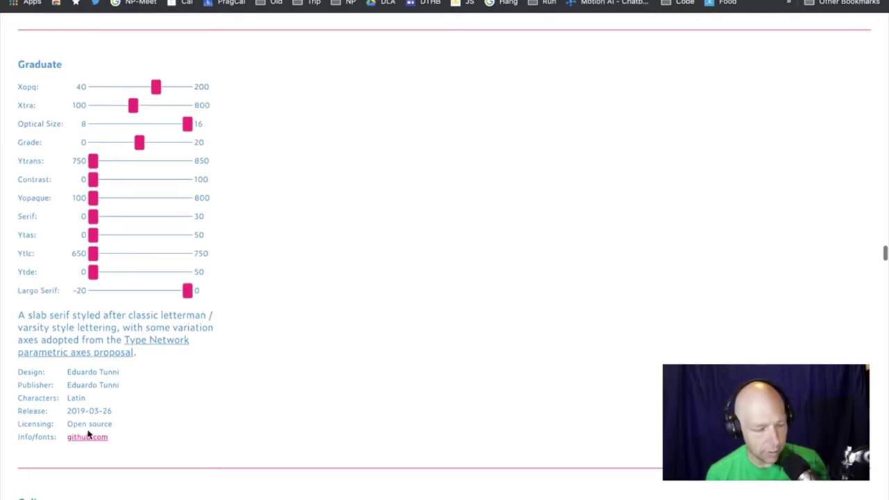
scroll(103, 402, up, 2)
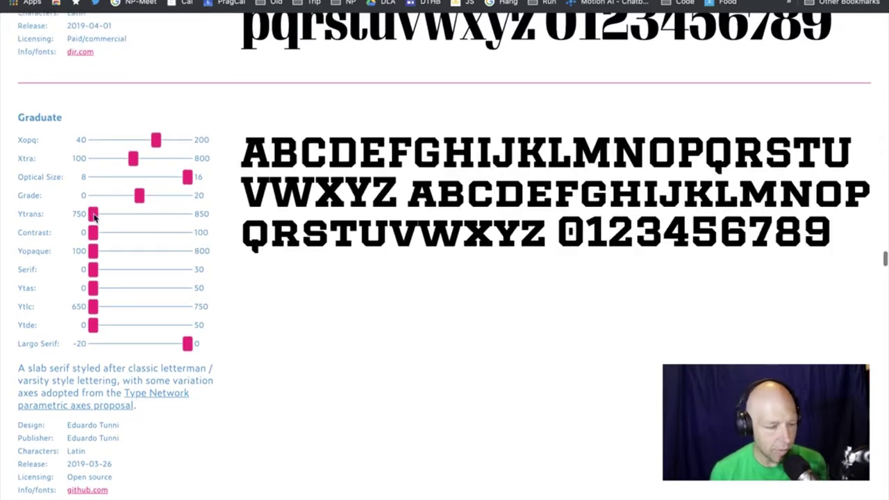
click(138, 219)
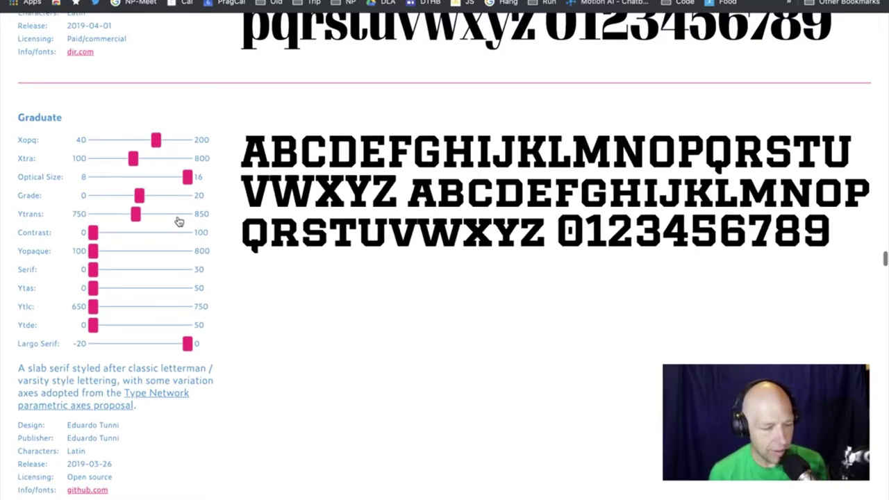
click(180, 219)
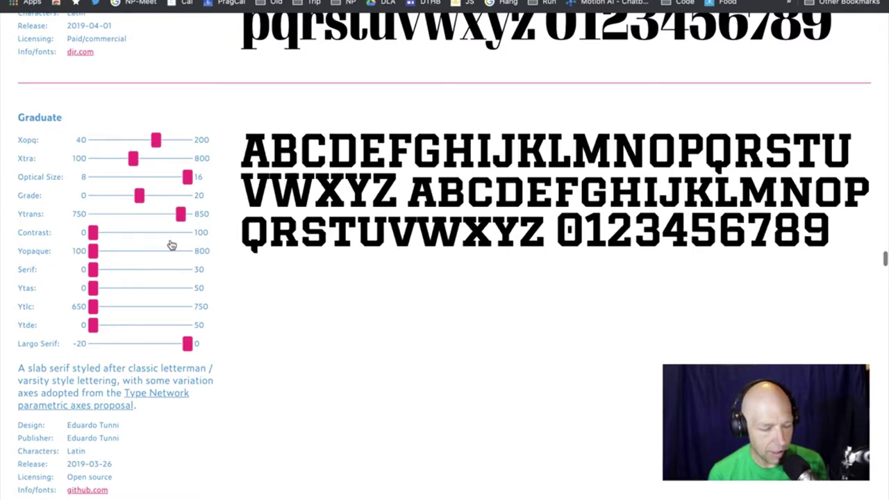
click(171, 240)
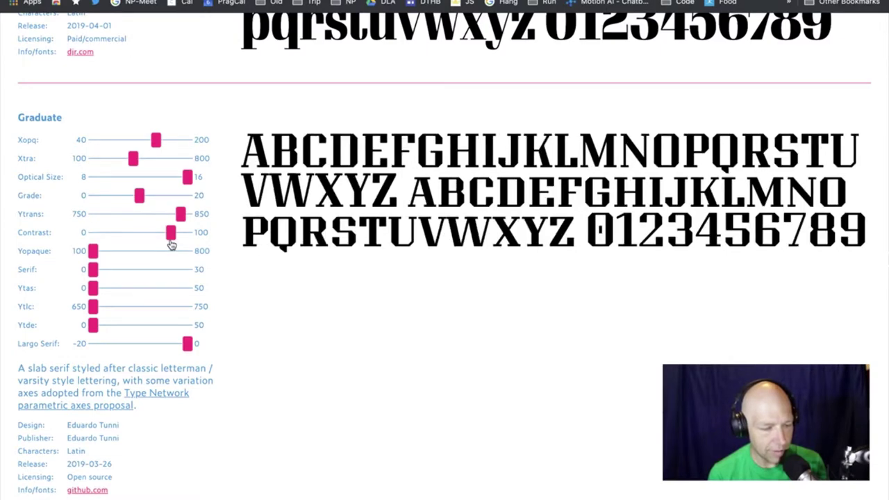
drag(170, 240, 217, 246)
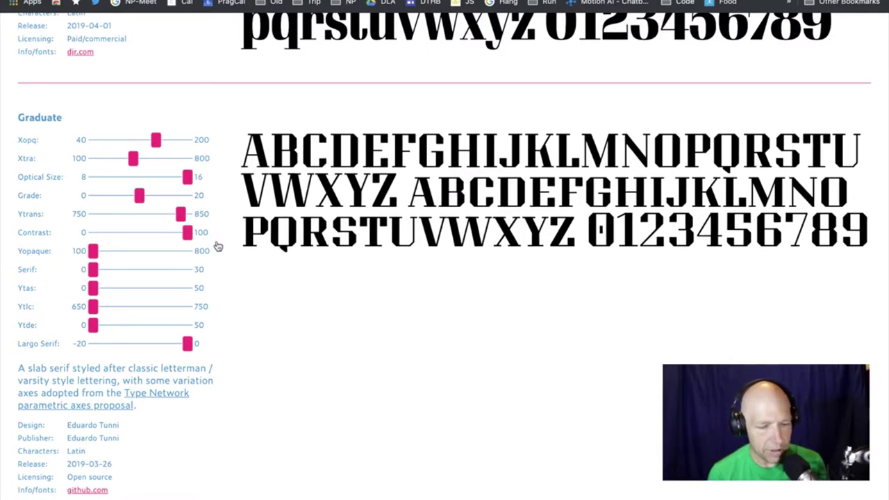
scroll(147, 145, up, 5)
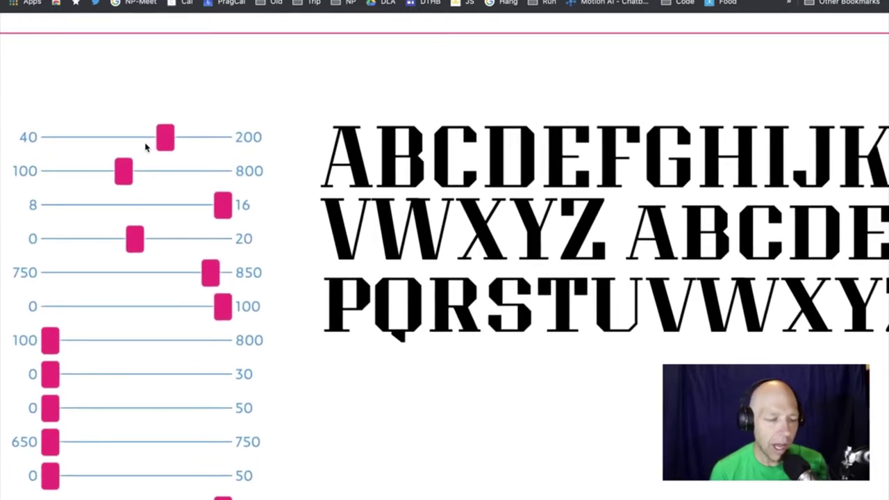
scroll(146, 146, left, 4)
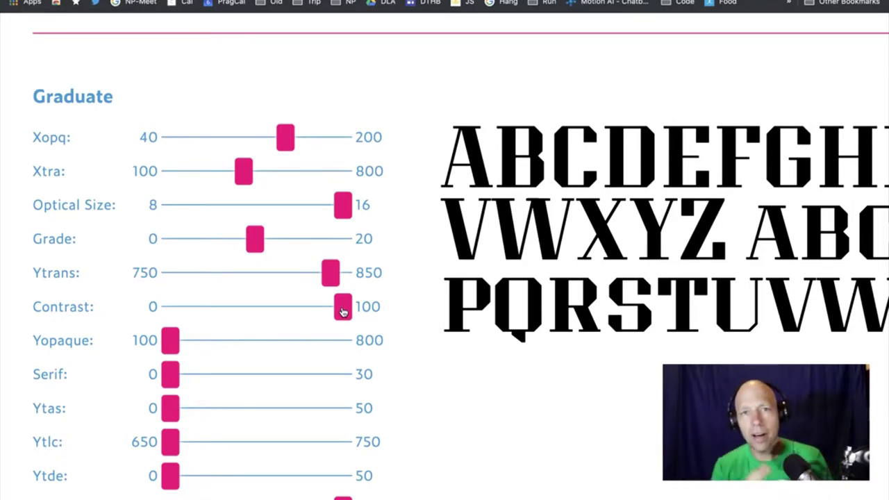
drag(342, 311, 12, 326)
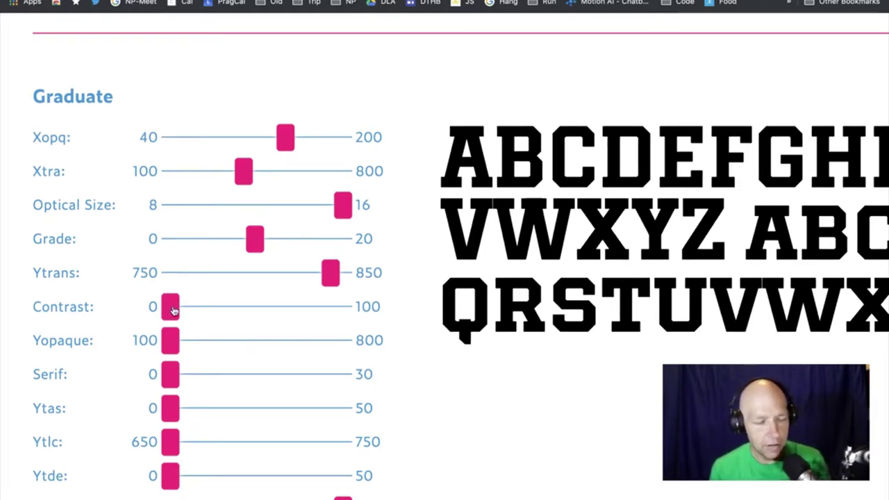
drag(185, 311, 430, 317)
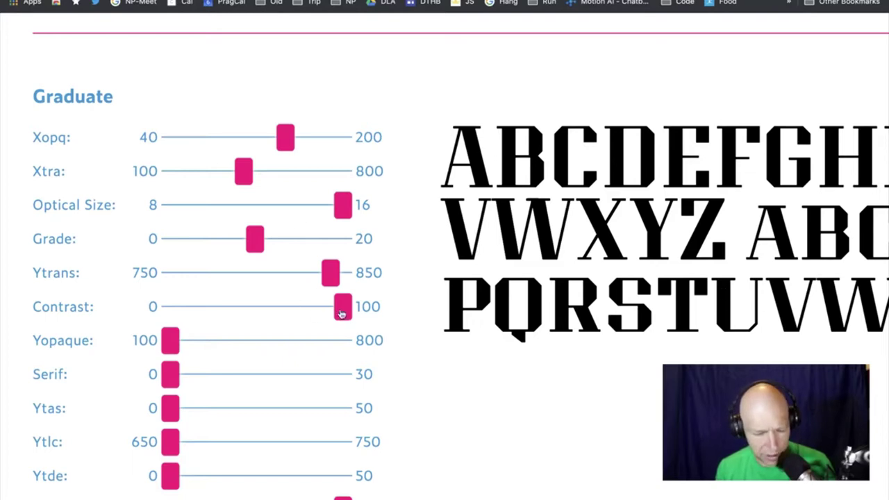
drag(343, 306, 301, 306)
drag(120, 303, 454, 337)
- Reset Xopq to 40, widen Xtra near 800, zero Grade, raise Yopaque and set Serif to 30
drag(284, 145, 147, 145)
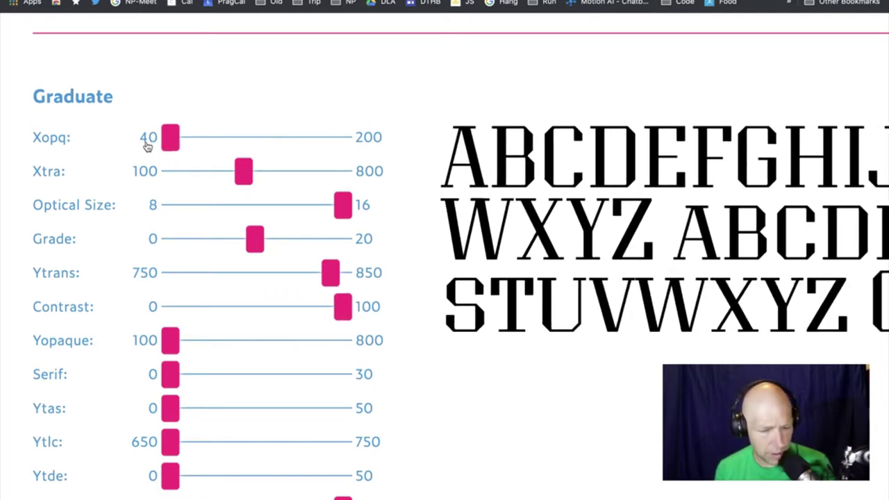
click(240, 174)
drag(300, 181, 339, 175)
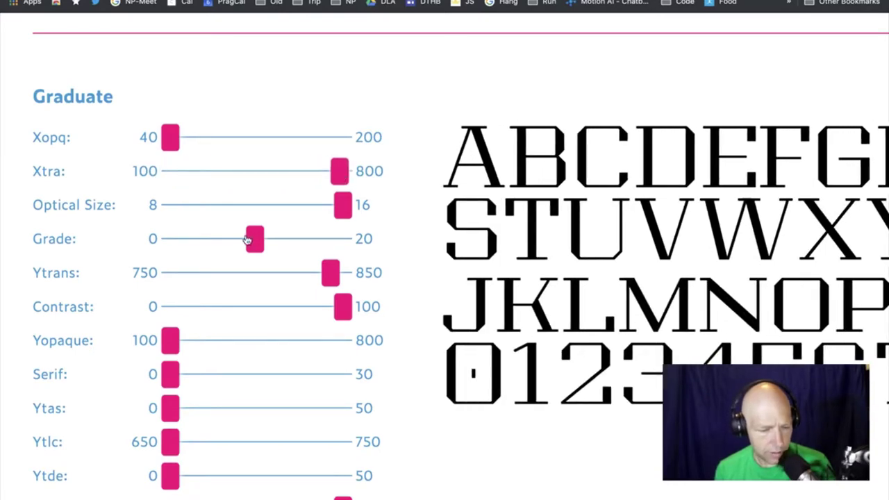
drag(219, 243, 119, 246)
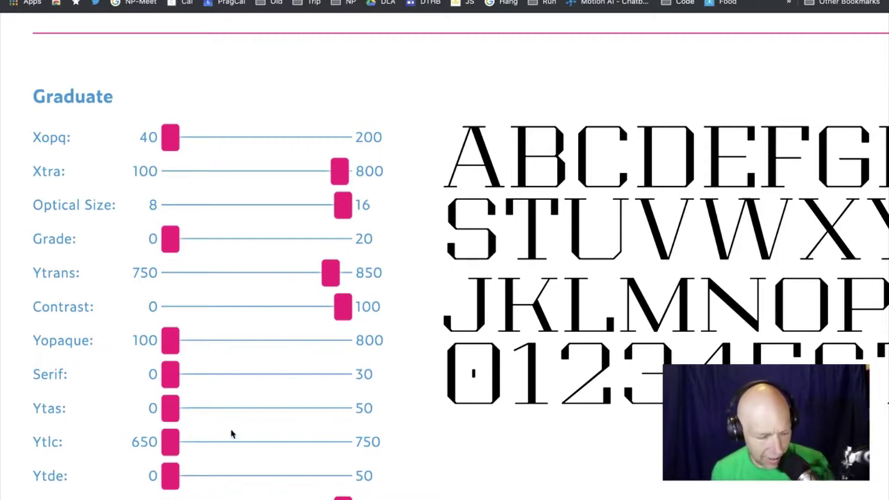
drag(170, 340, 111, 350)
drag(176, 374, 409, 388)
- Try Serif, Yopaque (800 then 100), Ytas, Ytlc, Ytde and Largo Serif, mostly back to defaults
drag(153, 388, 432, 400)
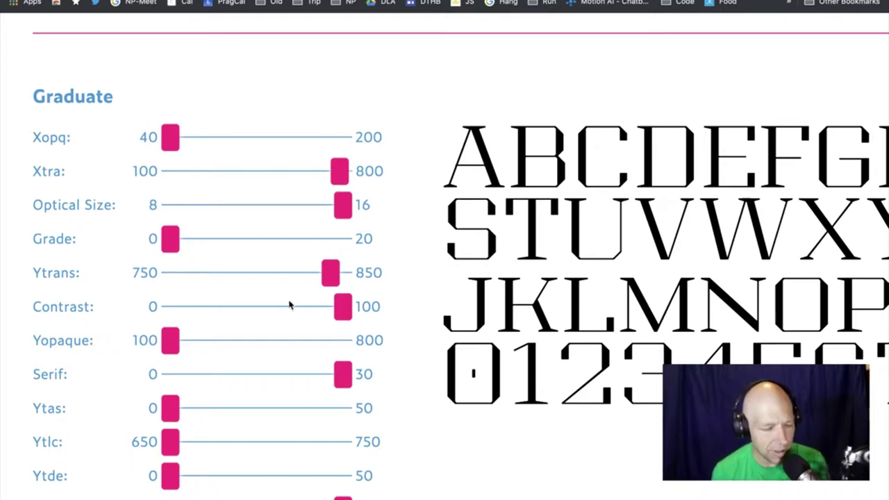
drag(171, 341, 313, 341)
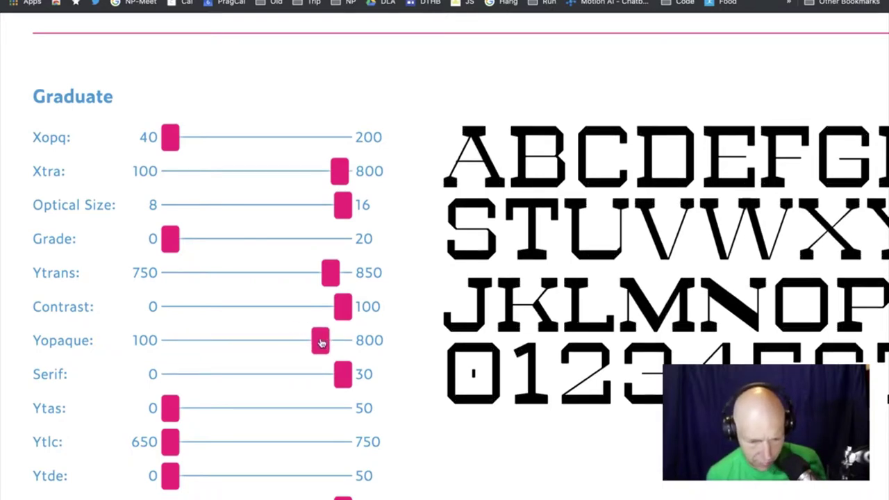
drag(322, 342, 353, 352)
drag(289, 341, 96, 340)
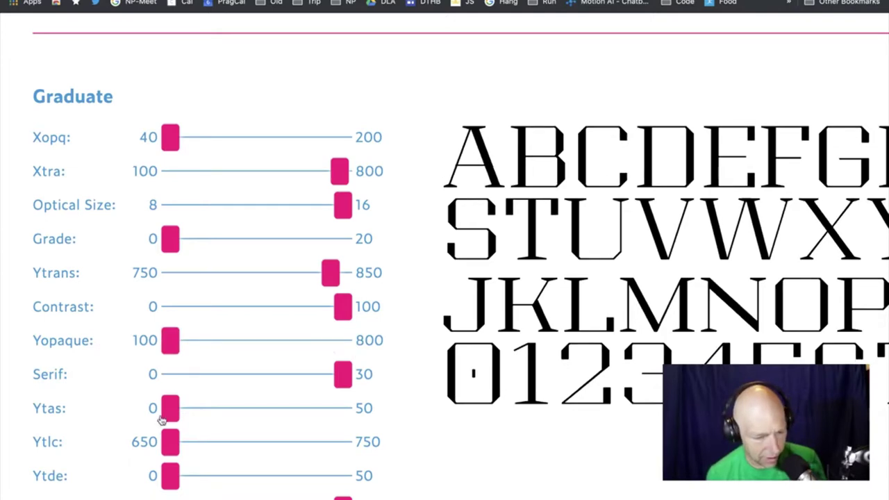
drag(174, 413, 342, 415)
drag(202, 404, 151, 415)
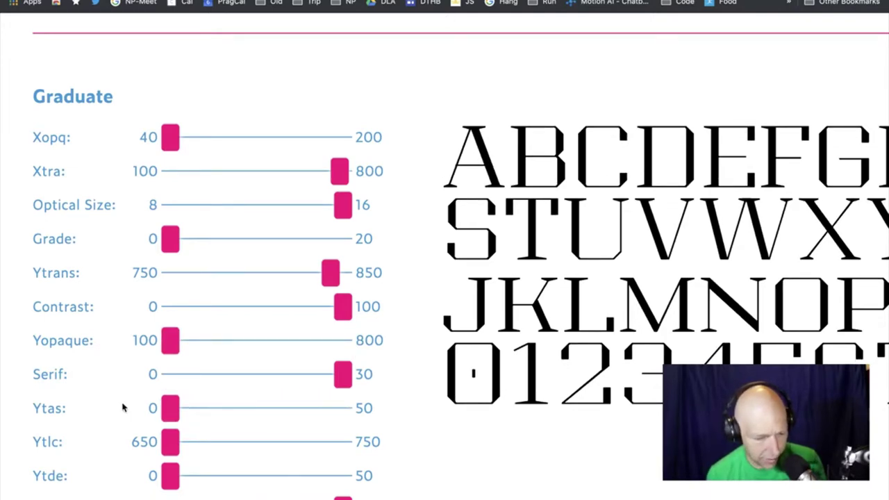
drag(242, 440, 135, 442)
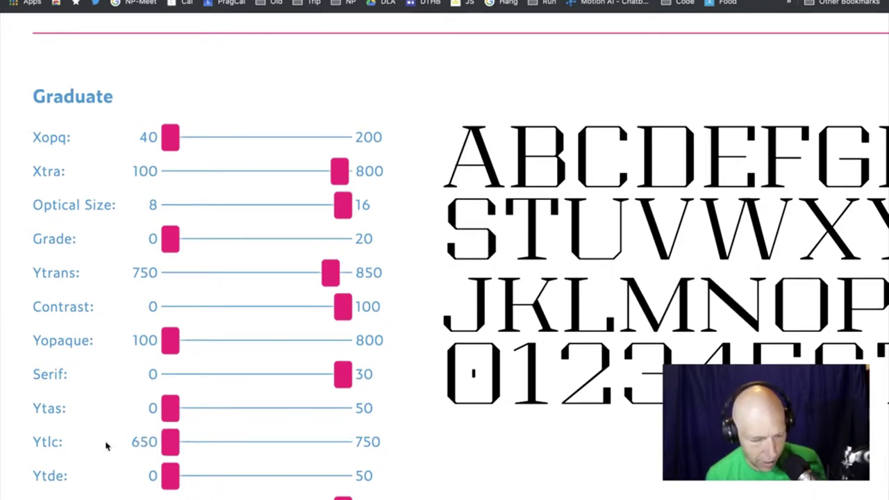
drag(171, 475, 52, 475)
scroll(162, 392, down, 4)
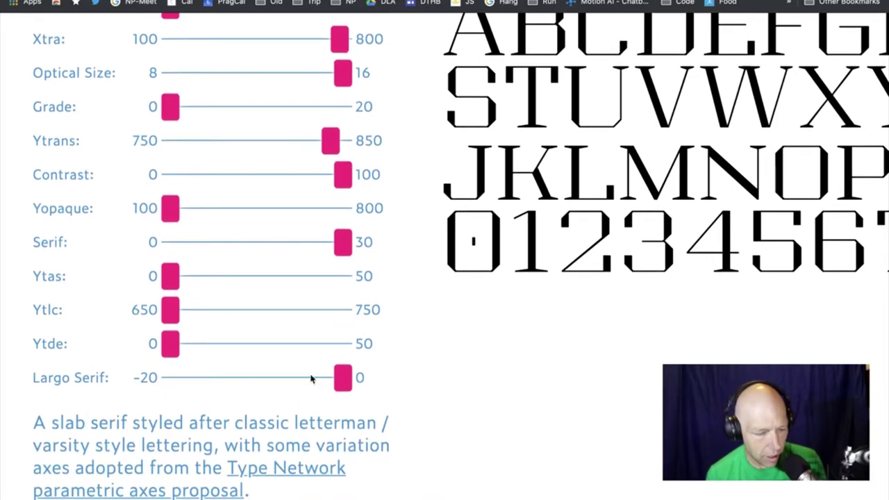
drag(343, 375, 397, 374)
- Follow the Graduate entry's github.com info link to its project
scroll(397, 373, down, 4)
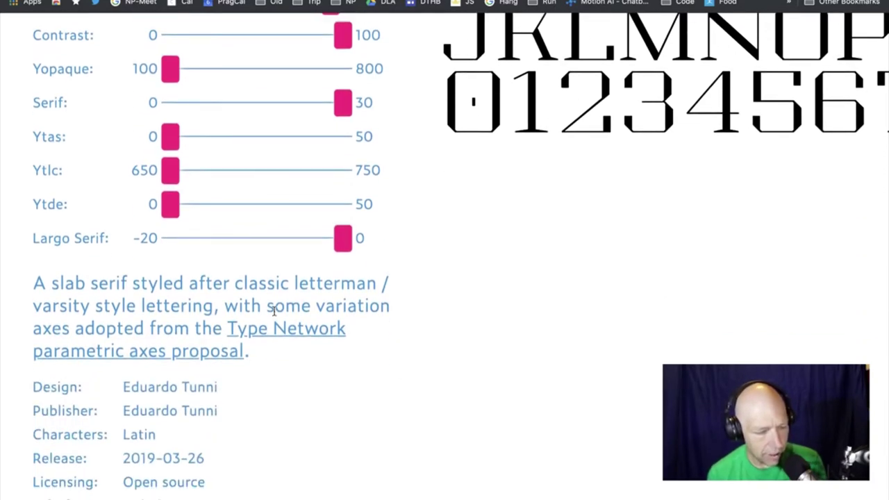
scroll(275, 311, down, 4)
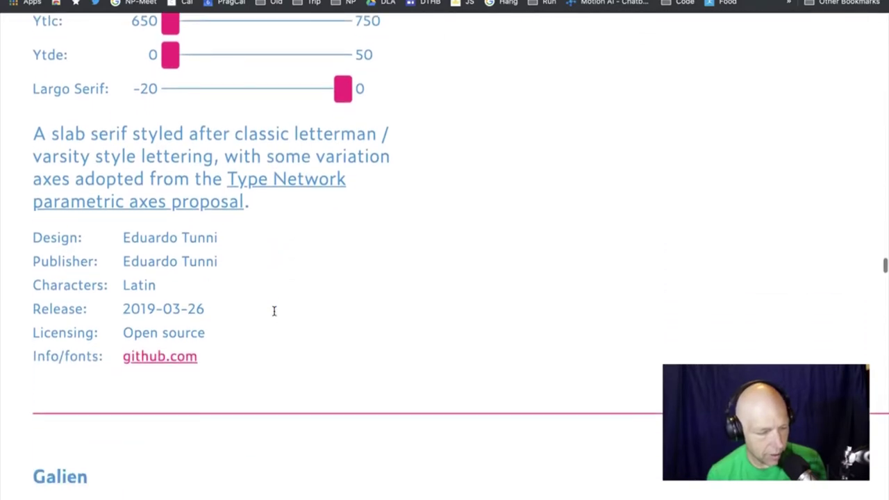
click(174, 358)
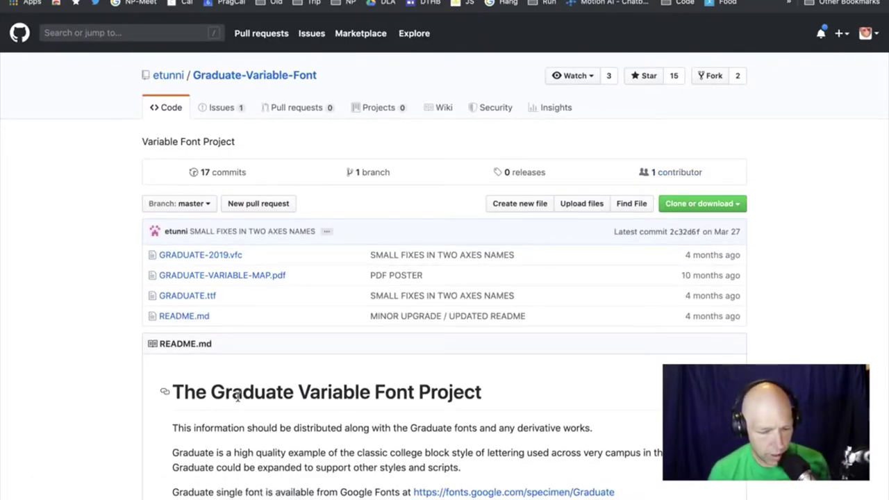
- Read down the Graduate-Variable-Font repository README and return to the top
scroll(237, 395, down, 4)
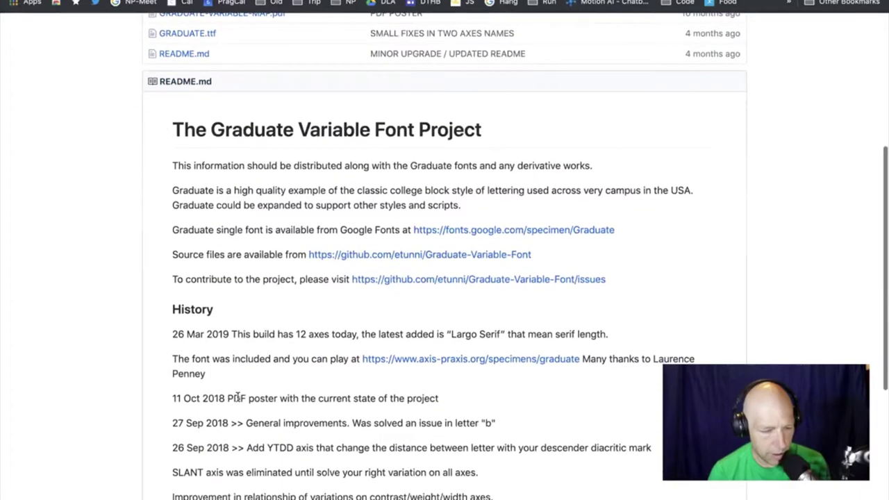
scroll(237, 396, down, 3)
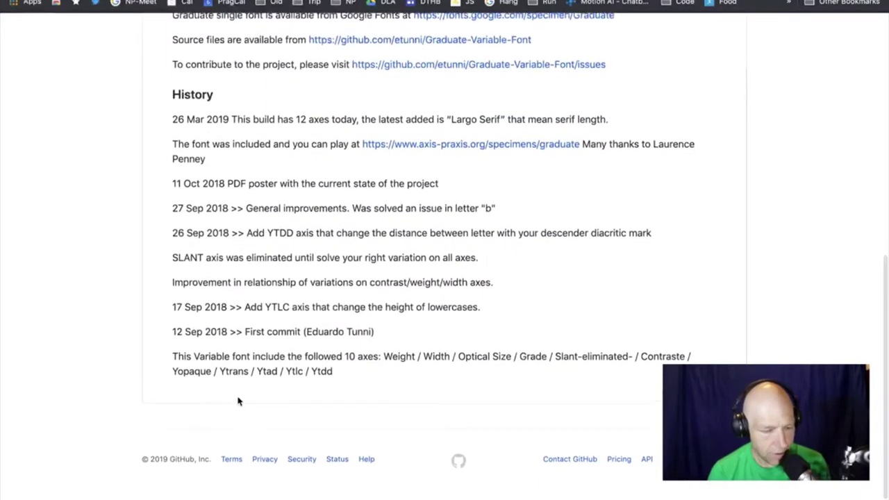
key(Home)
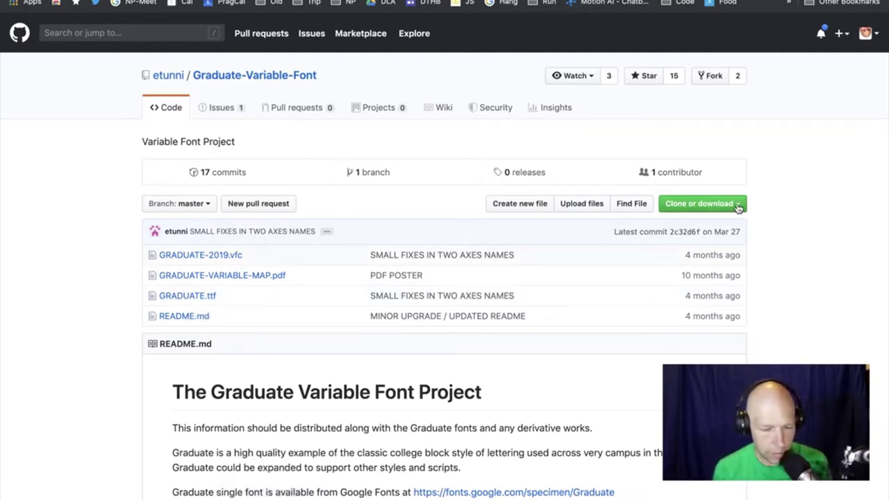
scroll(738, 206, down, 7)
scroll(738, 208, up, 5)
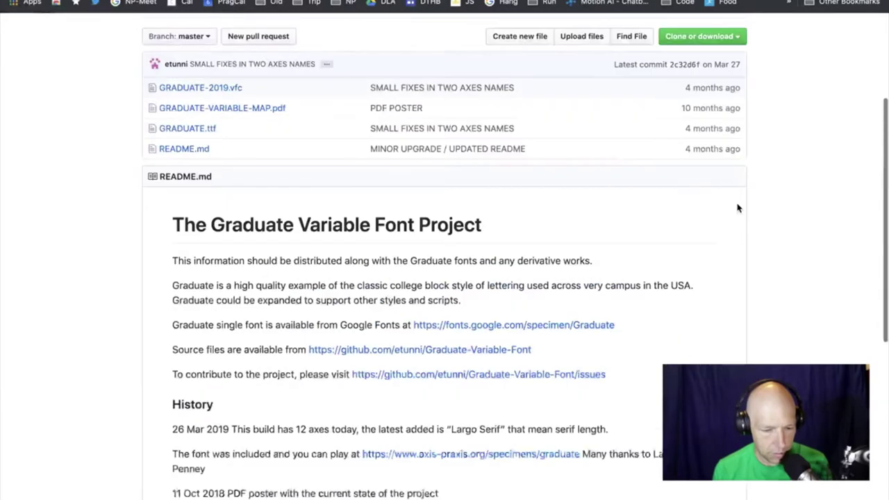
- Open README.md and follow its fonts.google.com/specimen/Graduate link
click(194, 155)
scroll(264, 316, down, 5)
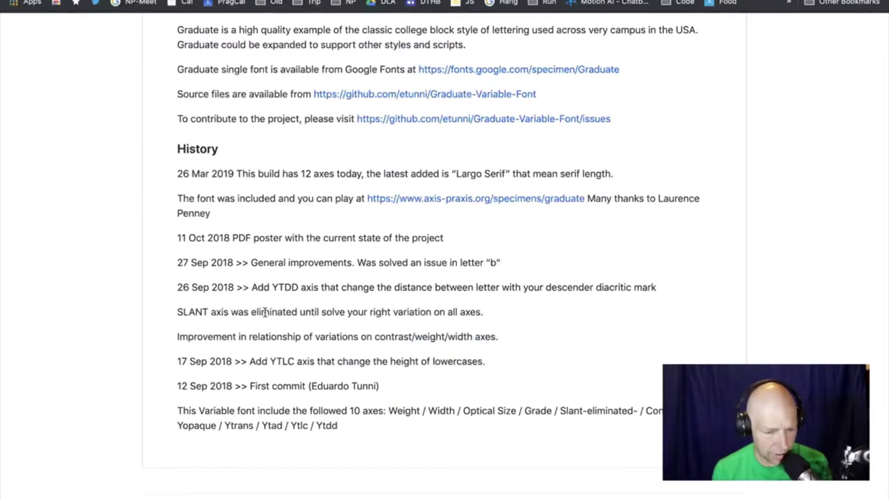
scroll(265, 311, up, 2)
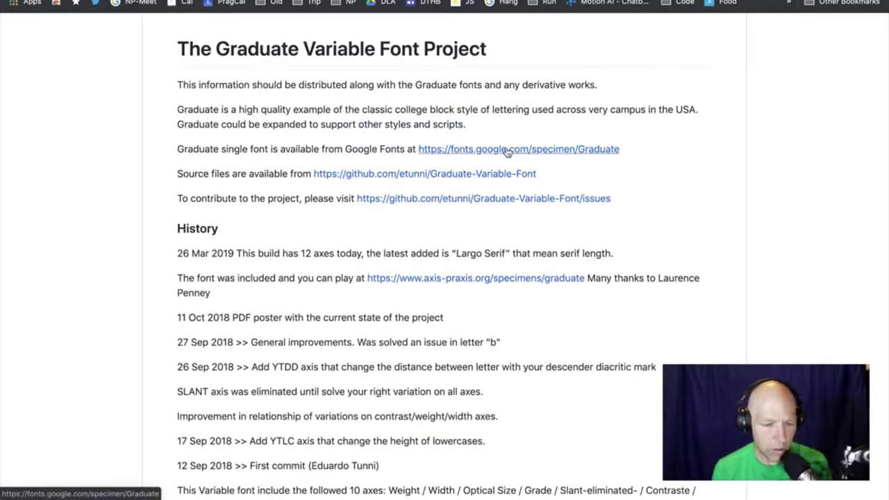
click(506, 150)
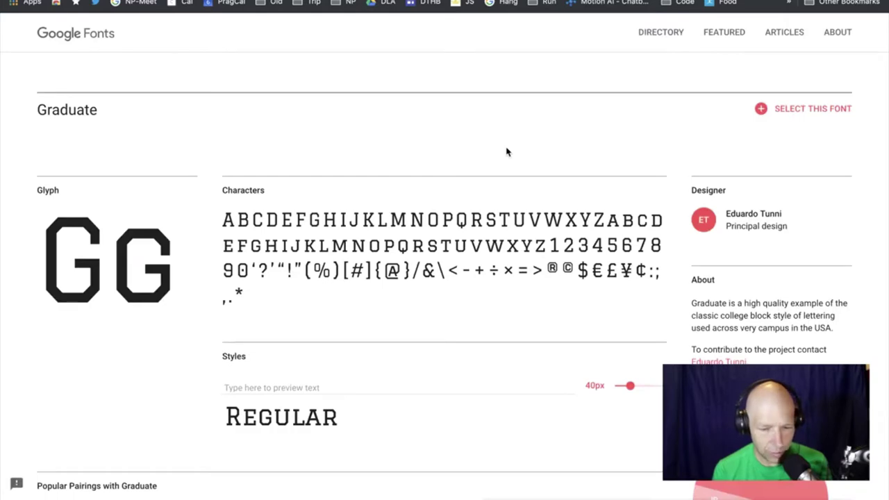
- Scroll through the Google Fonts Graduate specimen's character set and Regular style
scroll(506, 152, down, 3)
scroll(507, 152, down, 3)
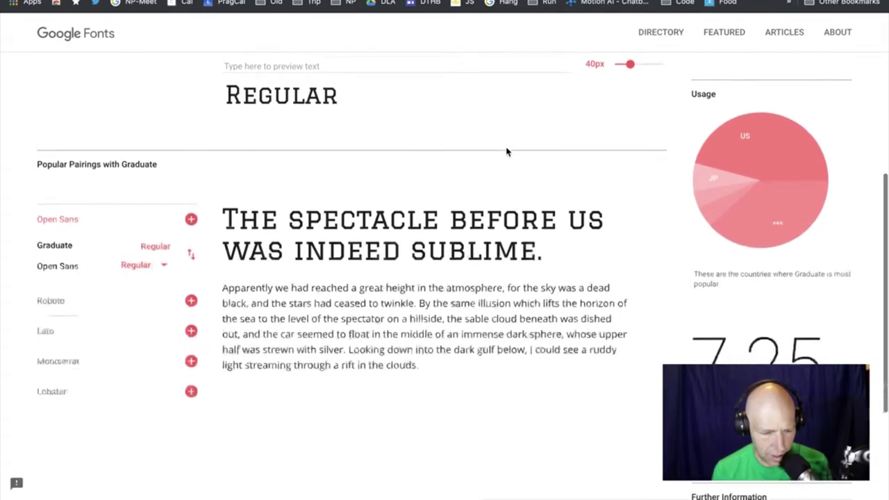
scroll(506, 152, up, 5)
scroll(508, 155, up, 2)
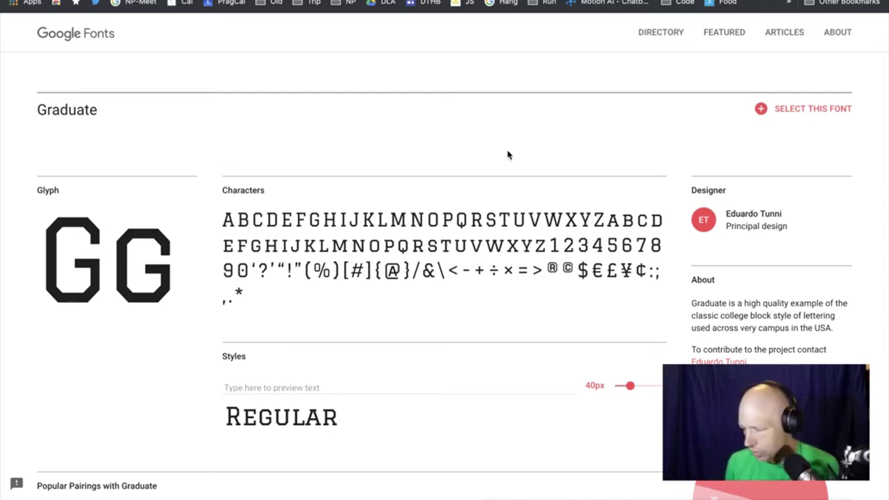
- Flip between desktops, then swipe back to the Graduate README.md on GitHub
key(ctrl+Left)
key(ctrl+Right)
key(ctrl+Right)
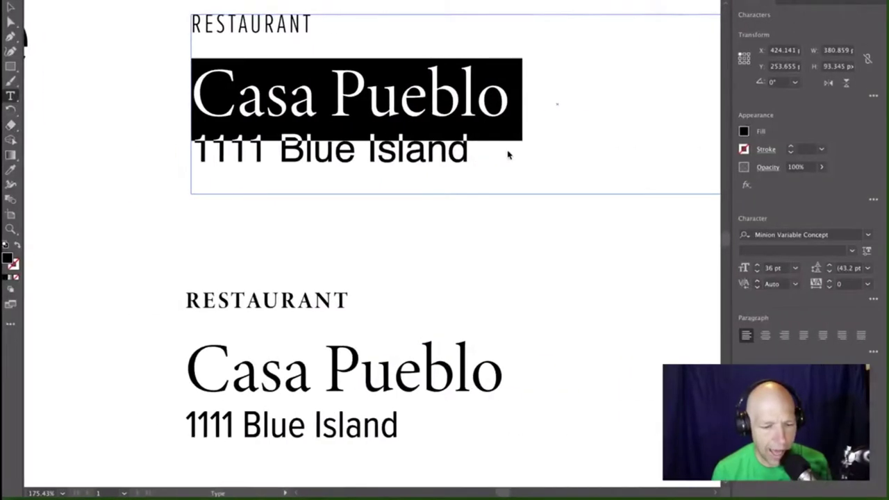
key(ctrl+Left)
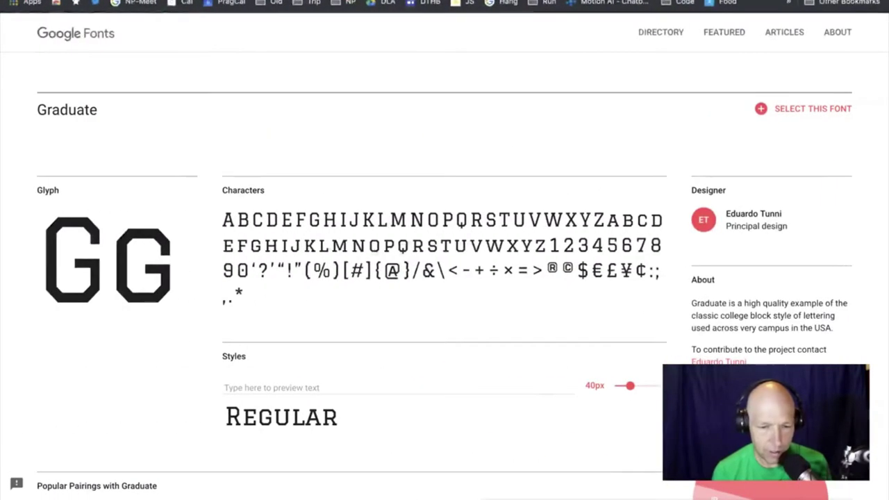
scroll(669, 24, left, 5)
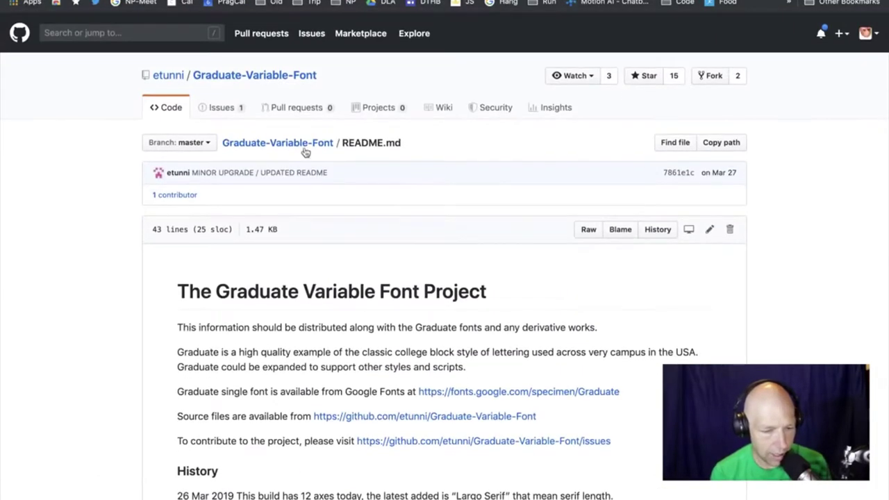
- Download the 192 KB GRADUATE.ttf from the repository, then return to the repo's main page
click(306, 143)
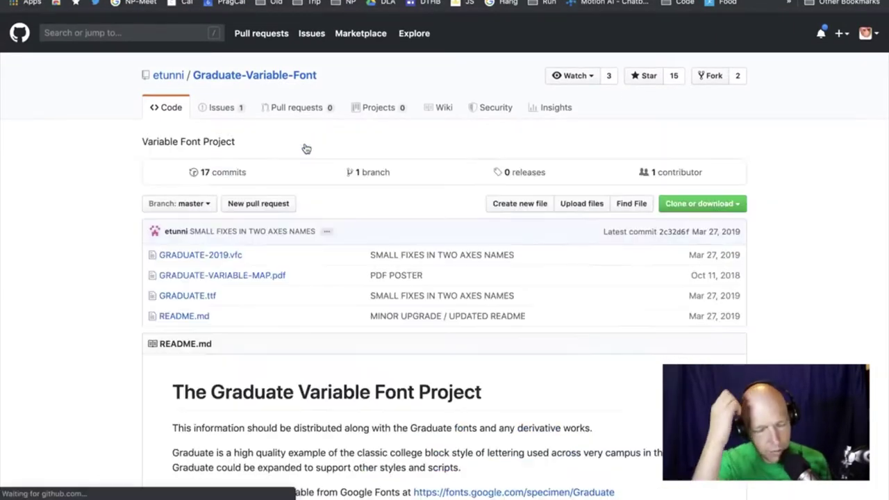
click(179, 295)
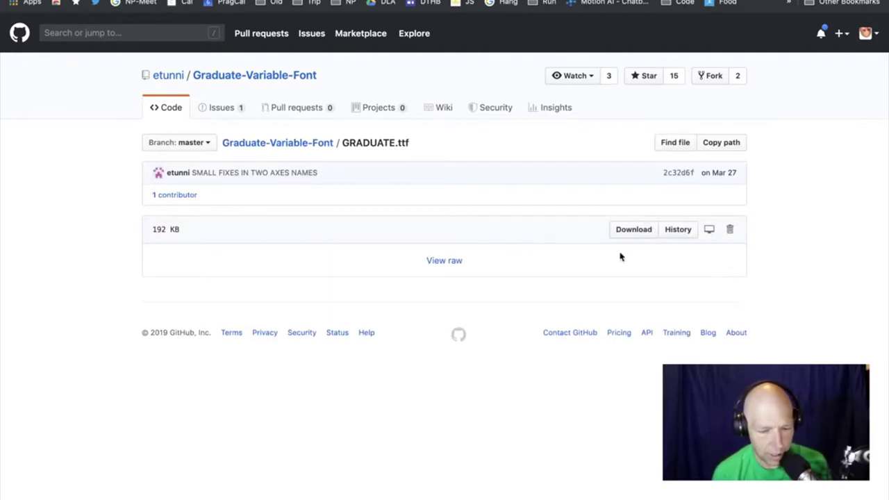
click(644, 234)
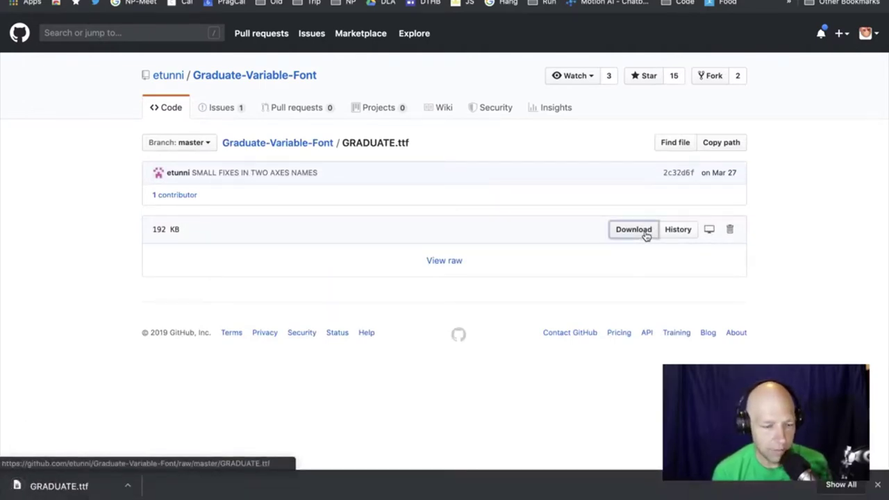
scroll(645, 234, left, 5)
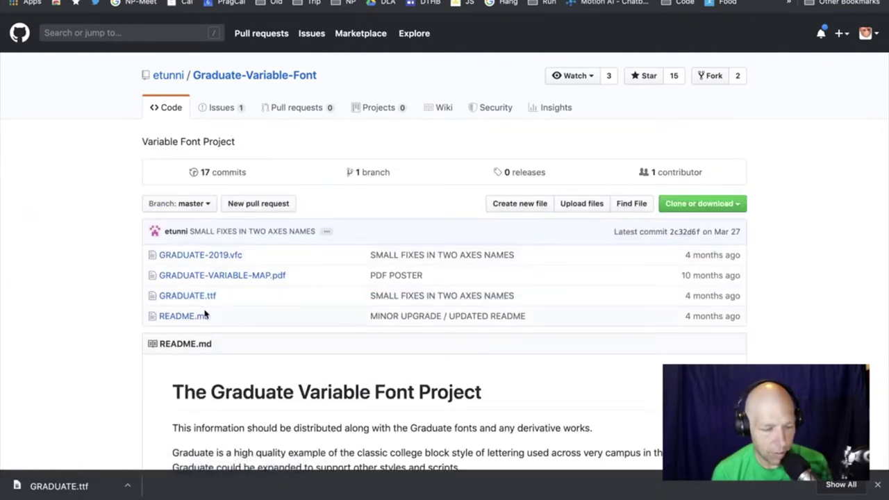
scroll(205, 314, down, 3)
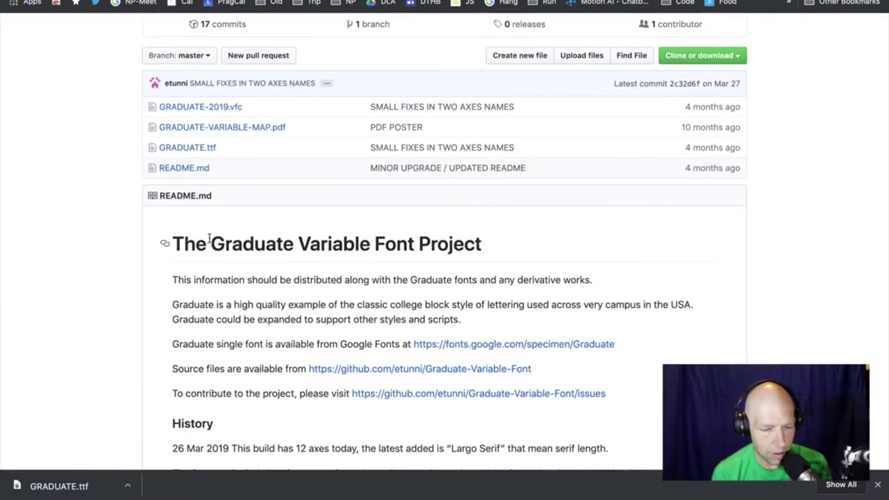
- Review GRADUATE-VARIABLE-MAP.pdf's XTRA, XOPQ, GRADE axes and Instances table, then switch desktops
click(258, 130)
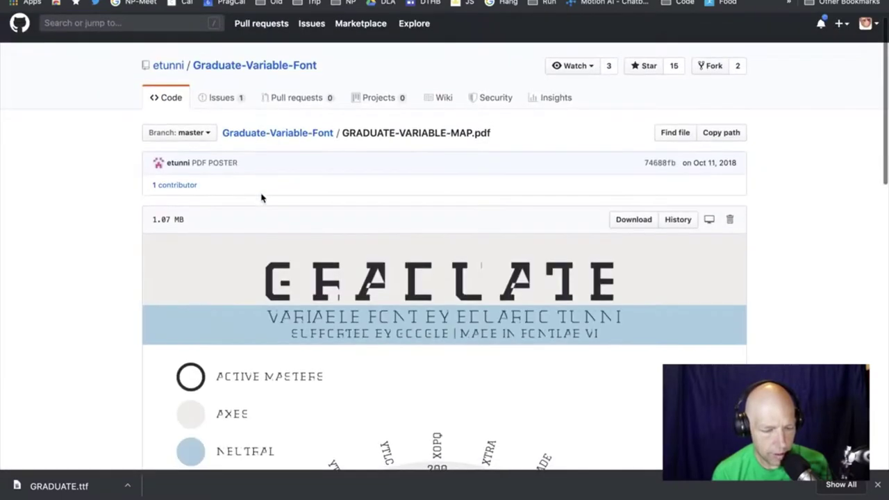
scroll(261, 199, down, 5)
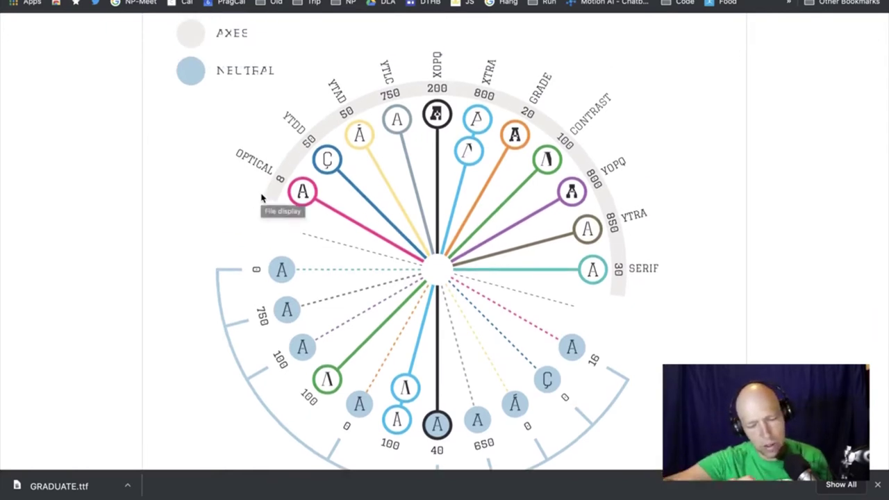
scroll(262, 198, up, 1)
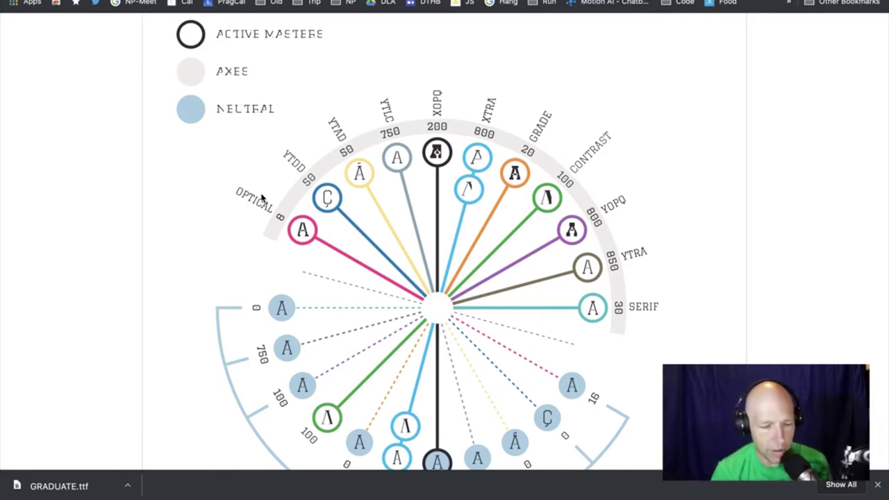
scroll(262, 198, down, 5)
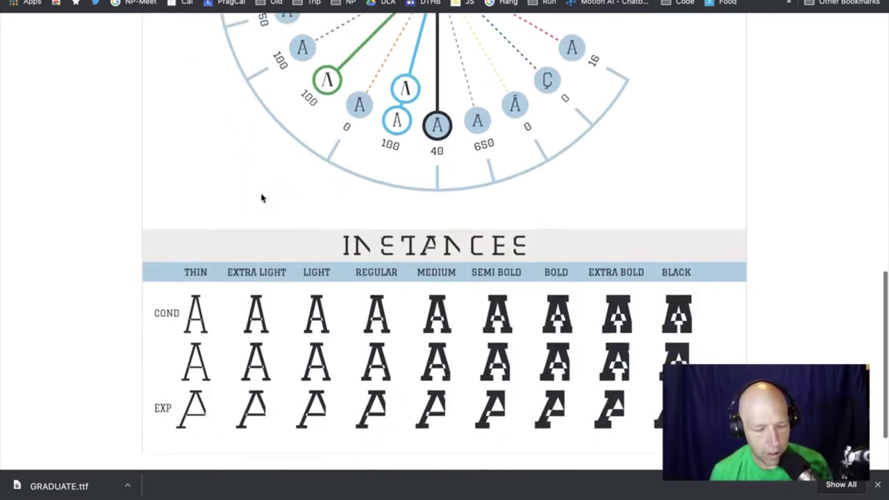
scroll(262, 198, down, 1)
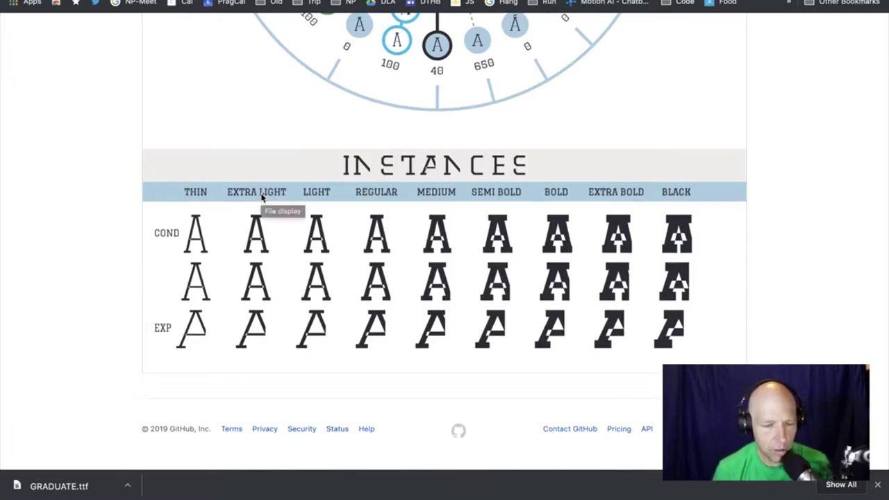
key(ctrl+Left)
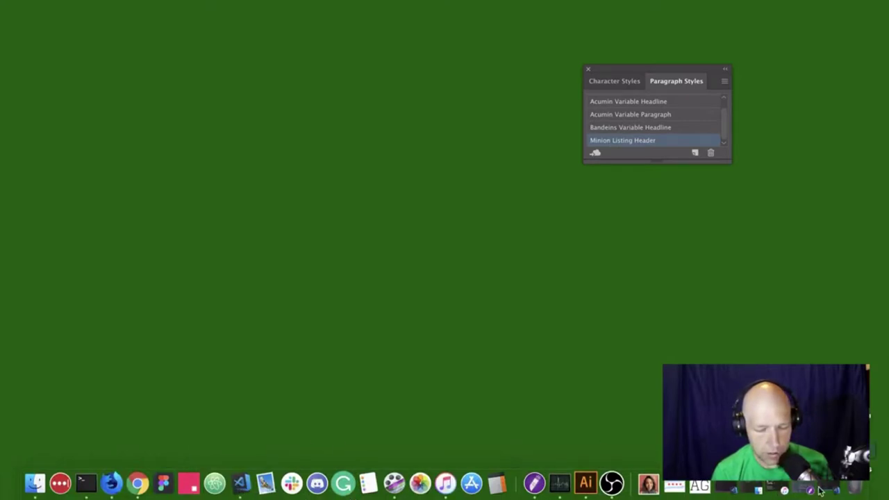
- Bring Visual Studio Code forward, search Spotlight for 'newp', then dismiss the search
click(246, 489)
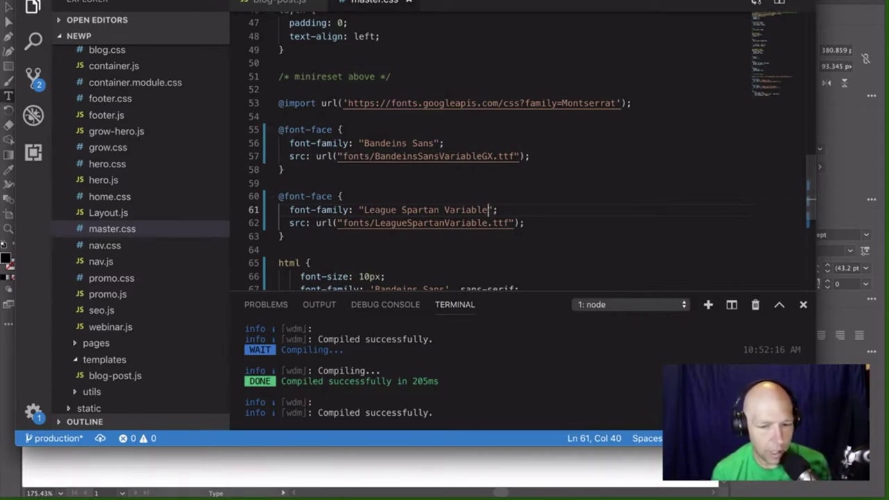
key(super+space)
text(newsp)
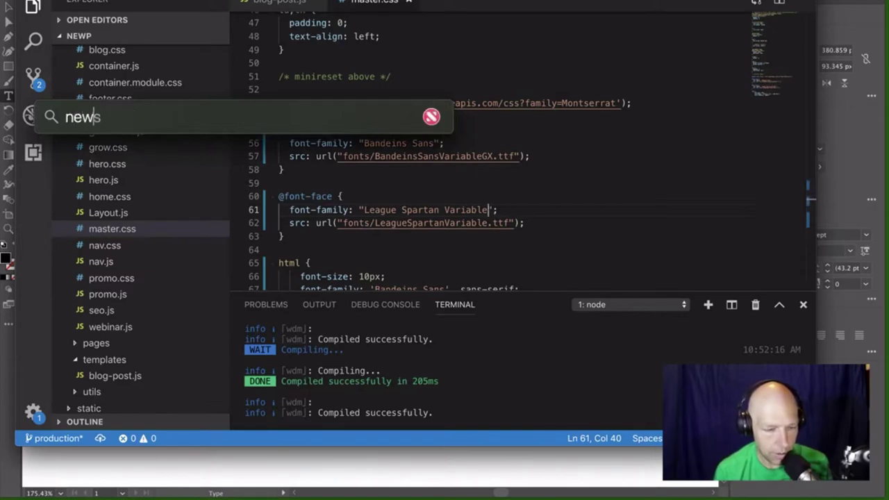
key(BackSpace)
key(BackSpace)
text(op)
key(BackSpace)
key(BackSpace)
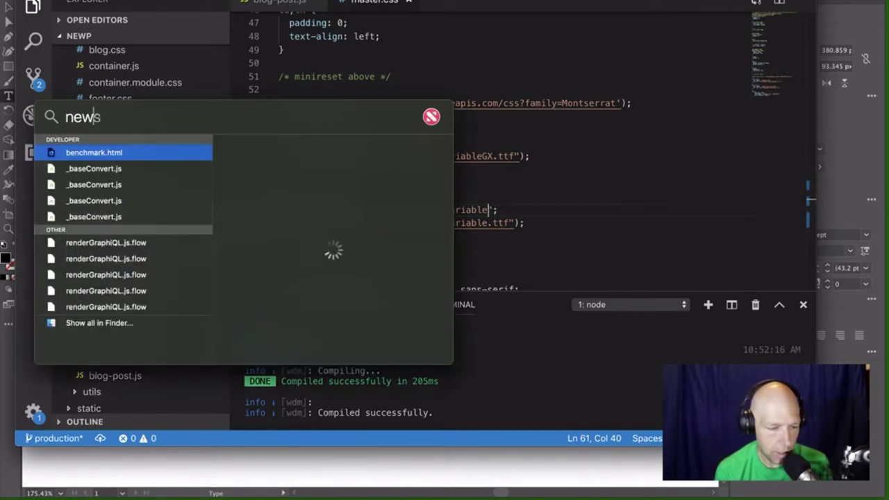
text(p)
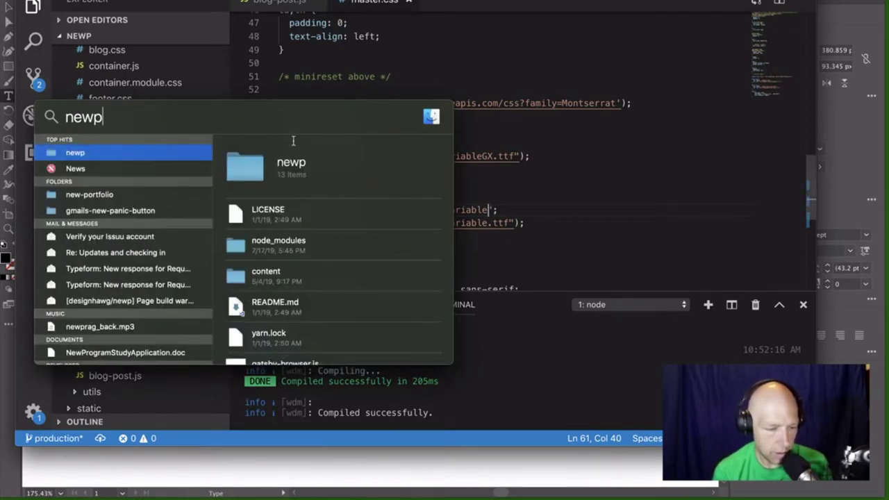
key(Escape)
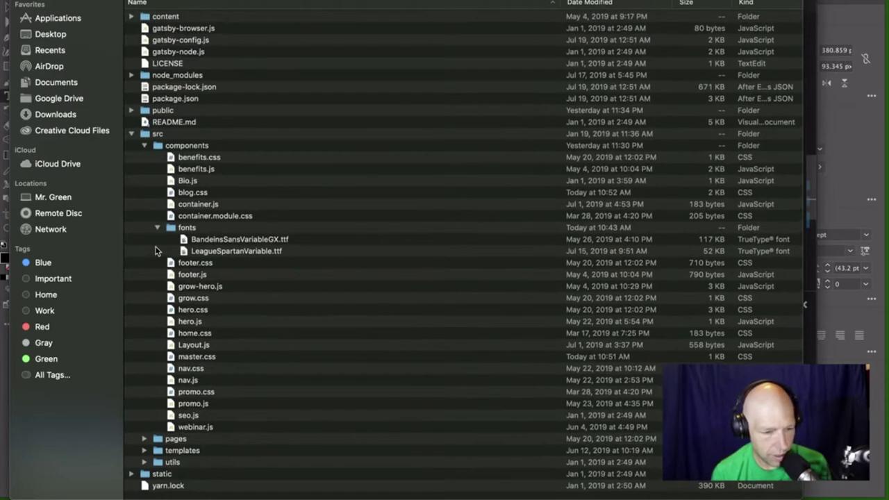
- Expand and collapse the content and blog folders in the project sidebar
click(131, 17)
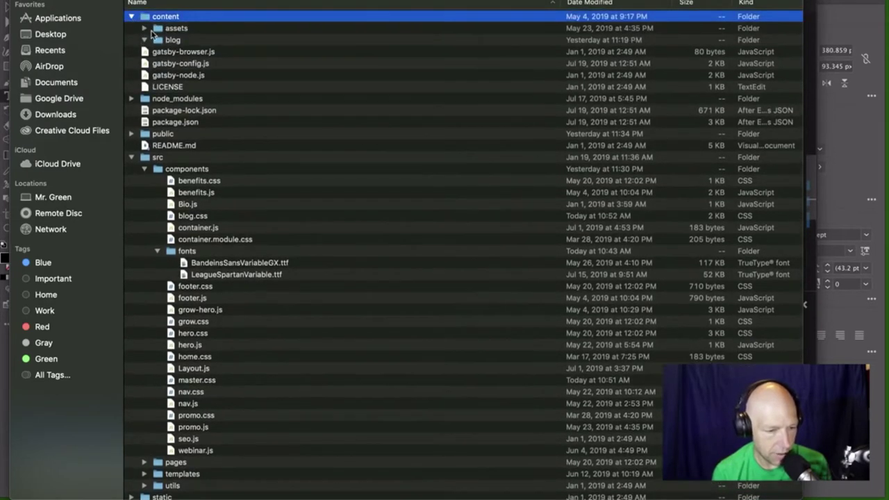
click(144, 40)
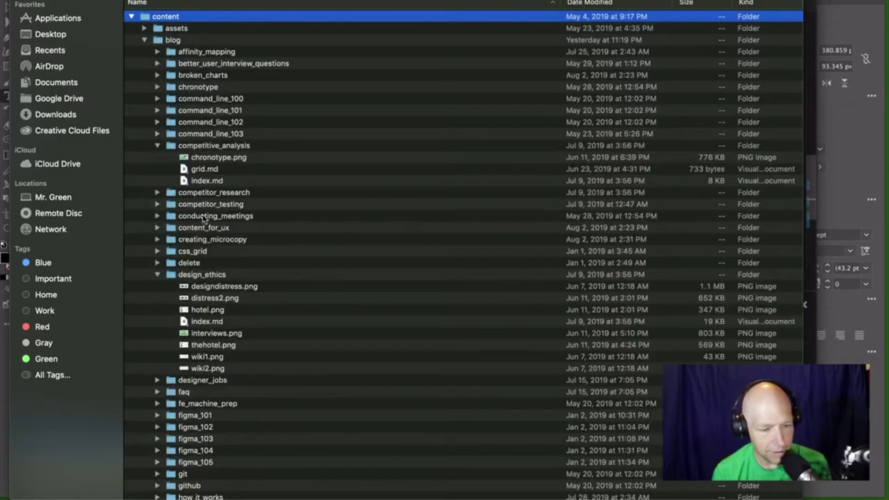
scroll(212, 264, down, 10)
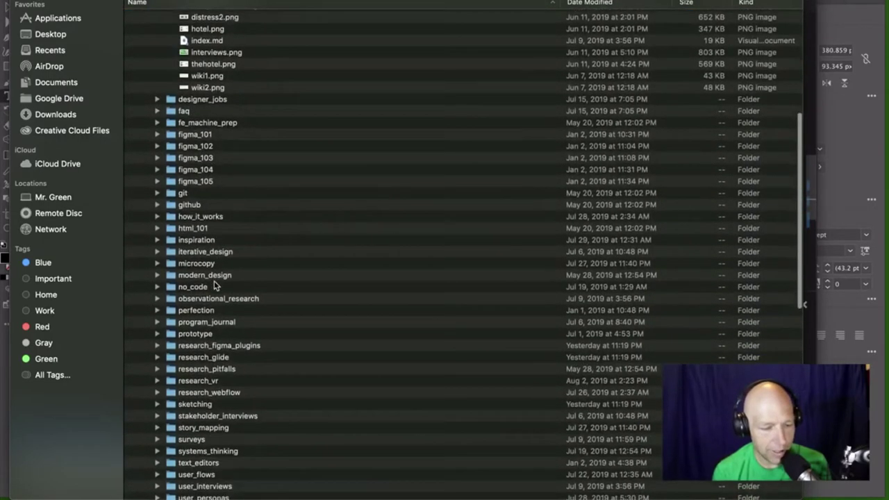
scroll(214, 284, up, 9)
scroll(215, 285, up, 1)
click(144, 40)
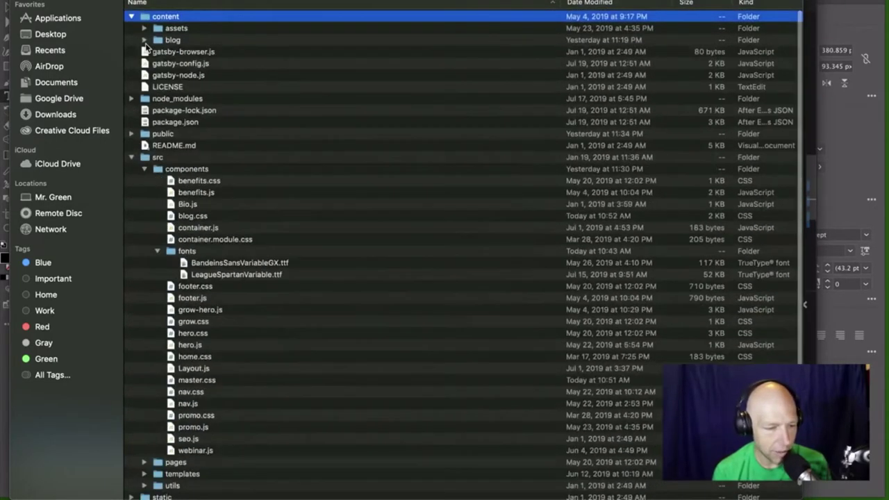
click(132, 17)
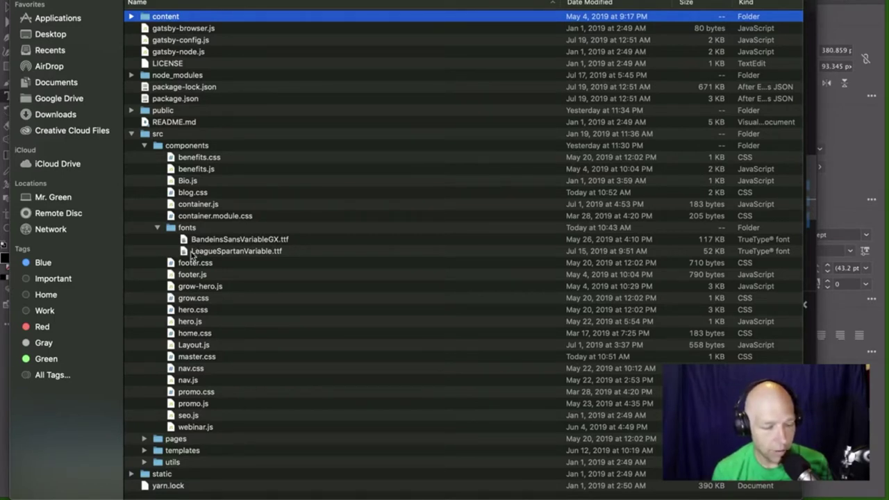
- Copy GRADUATE.ttf from Downloads into the project's src/components/fonts folder and close Downloads
mouse_move(407, 486)
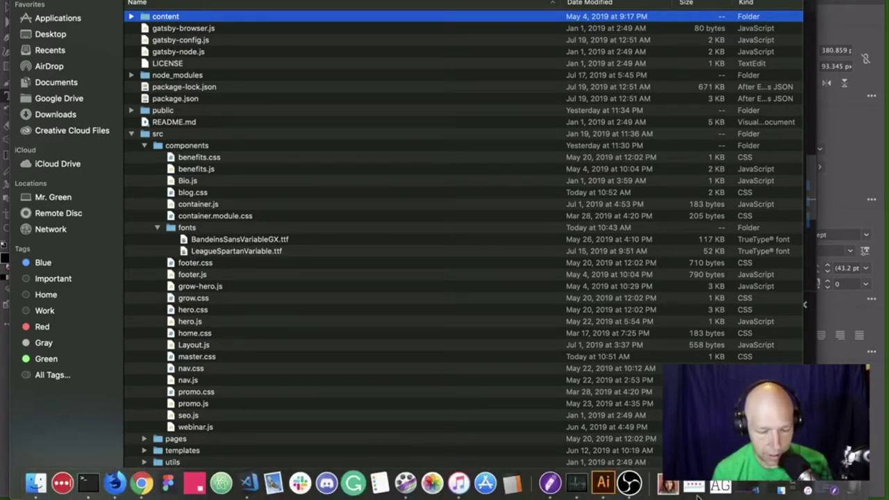
right_click(722, 488)
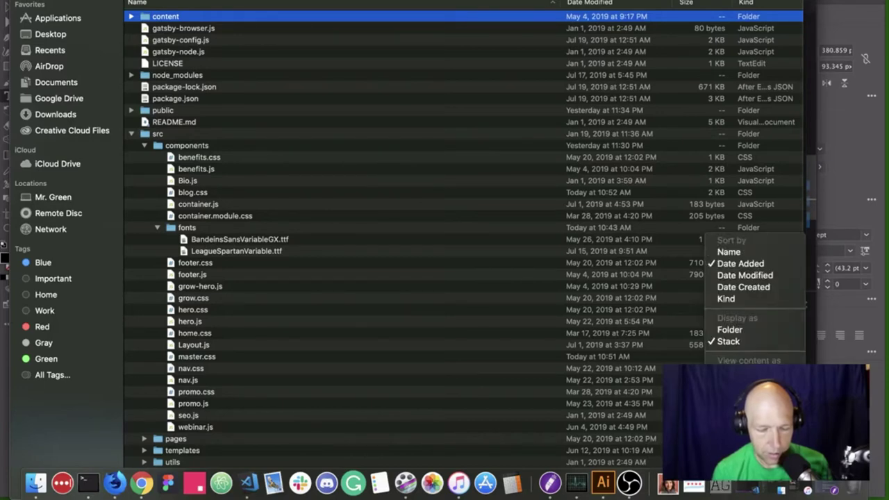
click(743, 438)
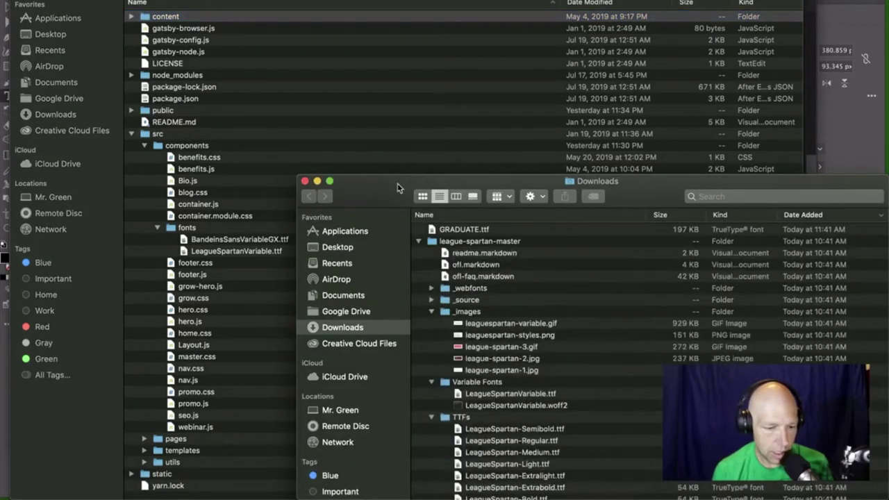
click(467, 228)
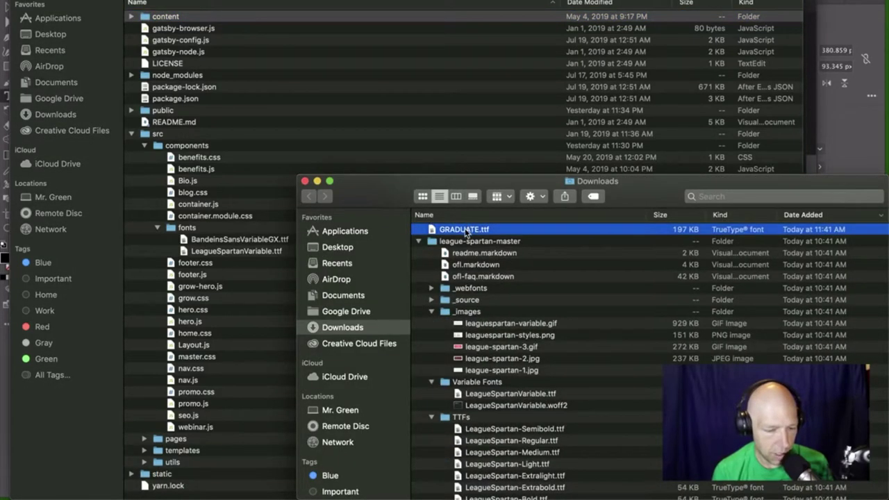
drag(465, 232, 188, 231)
click(305, 180)
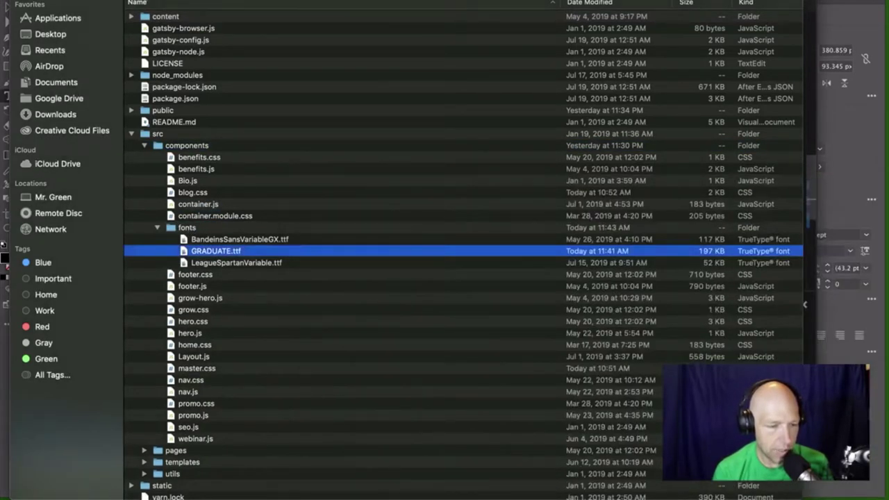
drag(87, 0, 573, 36)
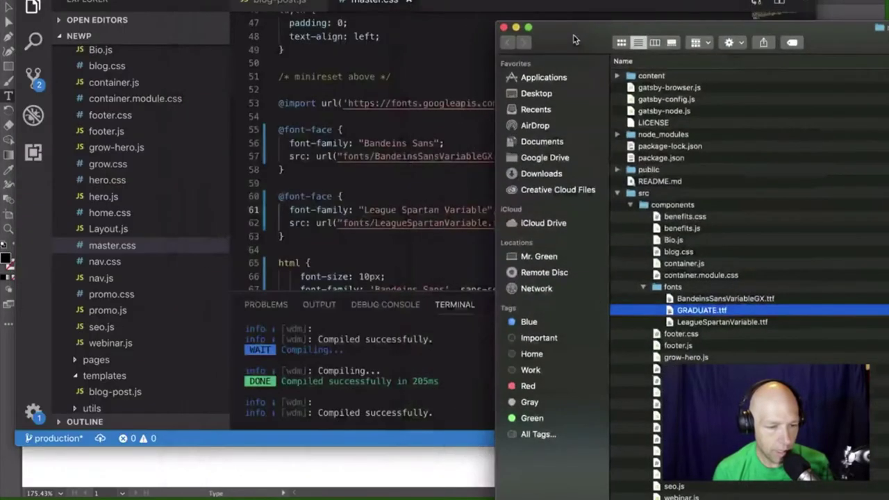
click(504, 27)
drag(112, 1, 463, 43)
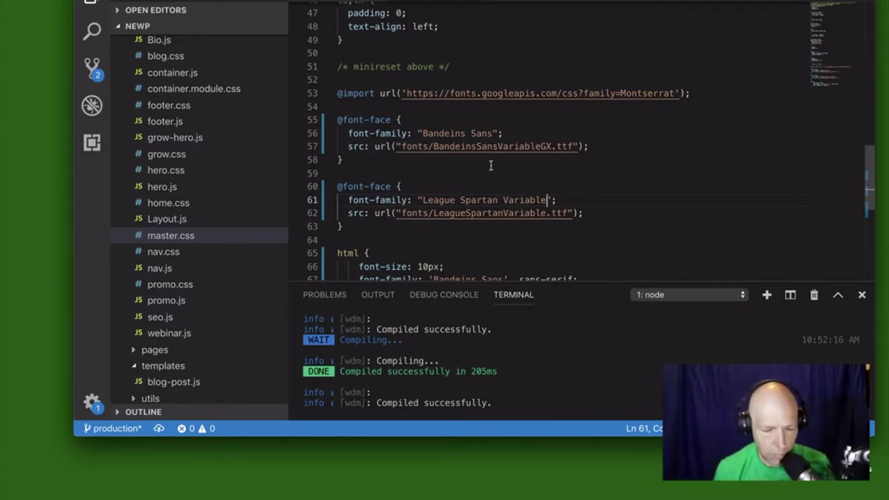
click(359, 224)
key(shift+Up)
key(shift+Up)
key(shift+Up)
key(shift+Home)
key(super+c)
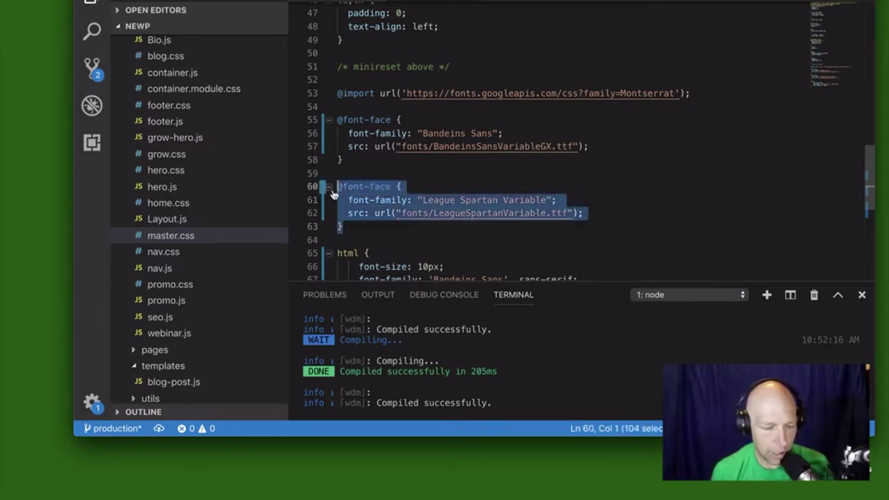
click(370, 221)
key(Return)
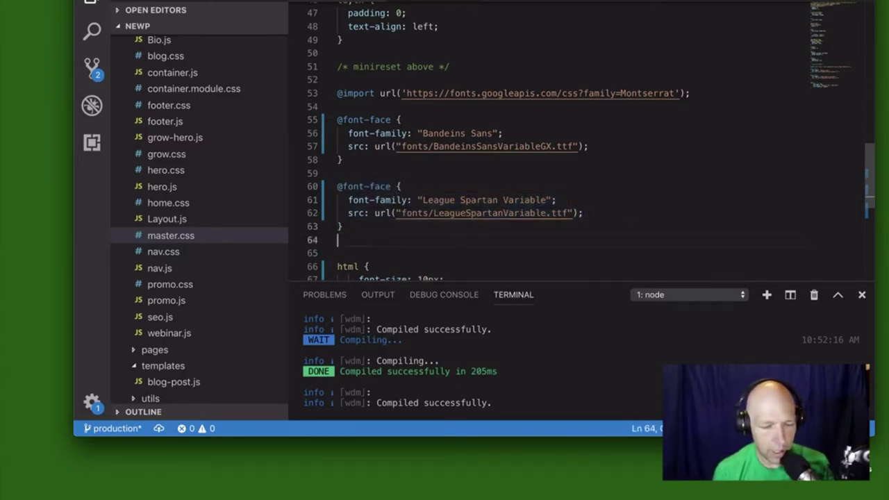
key(Return)
scroll(401, 221, down, 3)
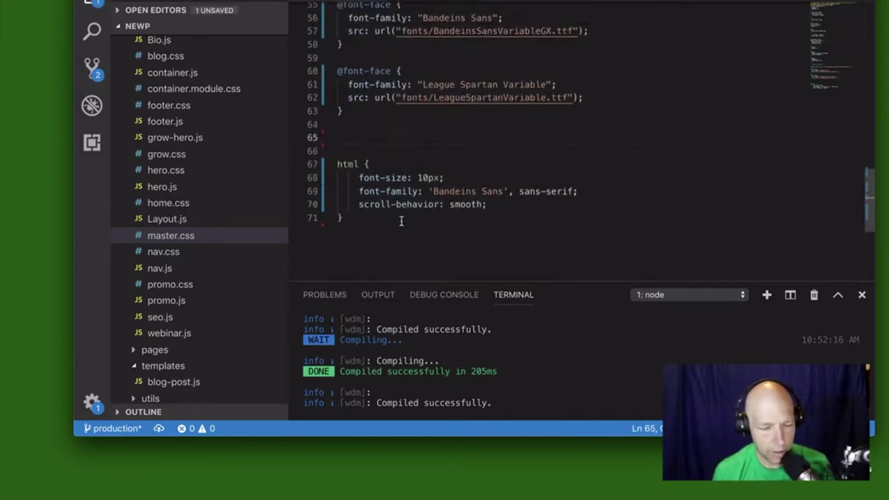
key(super+v)
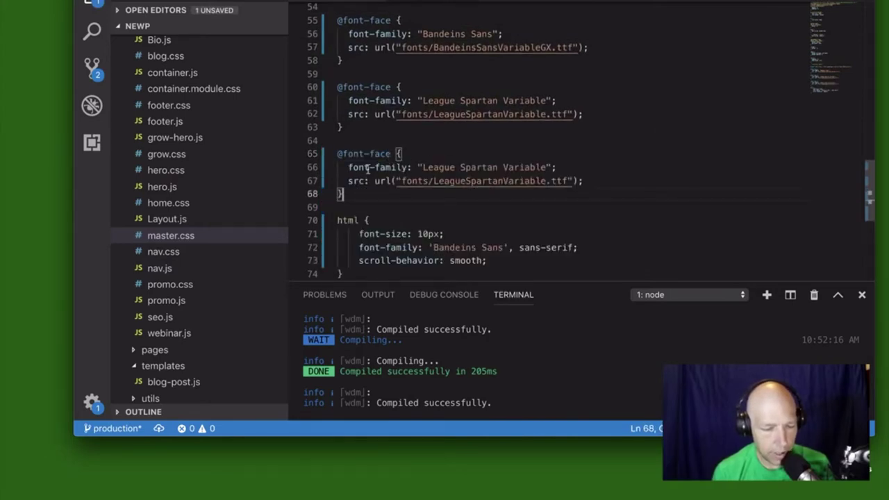
- Change the copy's src to fonts/GRADUATE.ttf and its family to 'Graduate', then save
scroll(223, 238, up, 5)
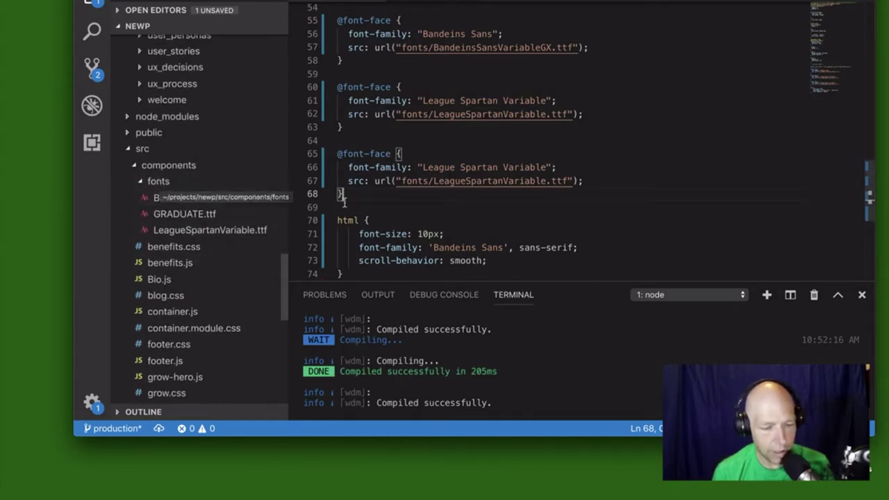
drag(432, 180, 546, 183)
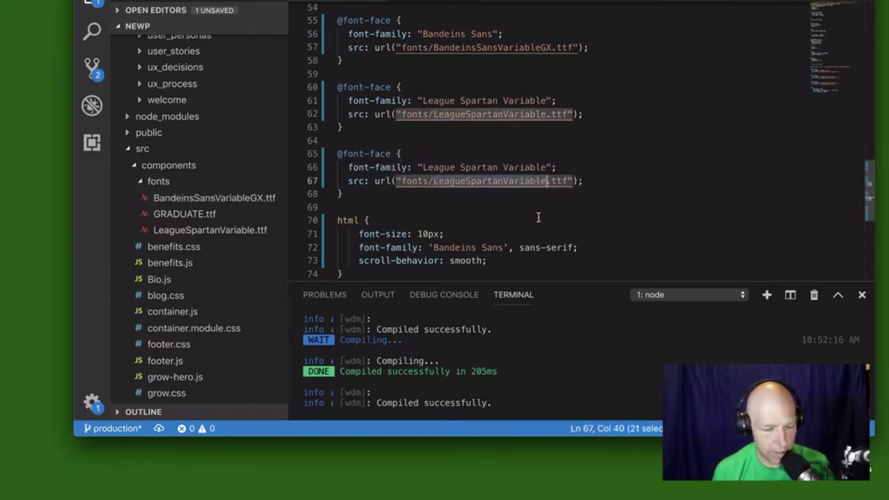
text(GRADUATE)
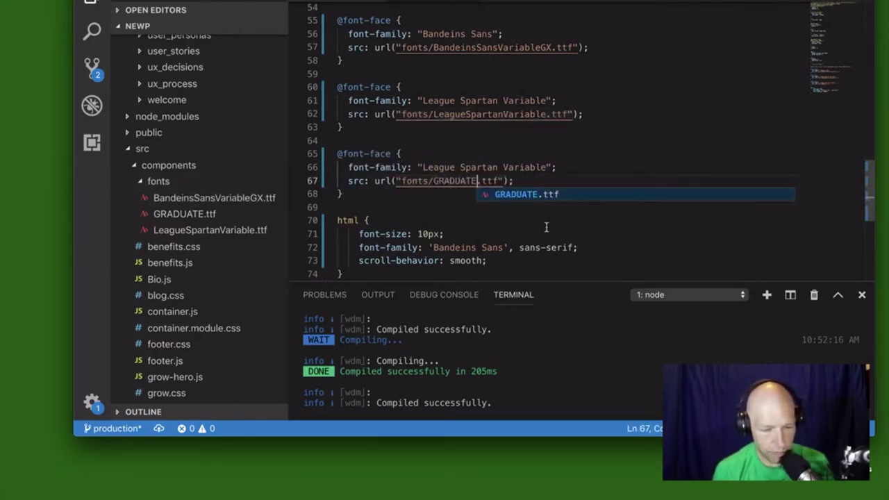
drag(549, 166, 424, 168)
text(Graduate)
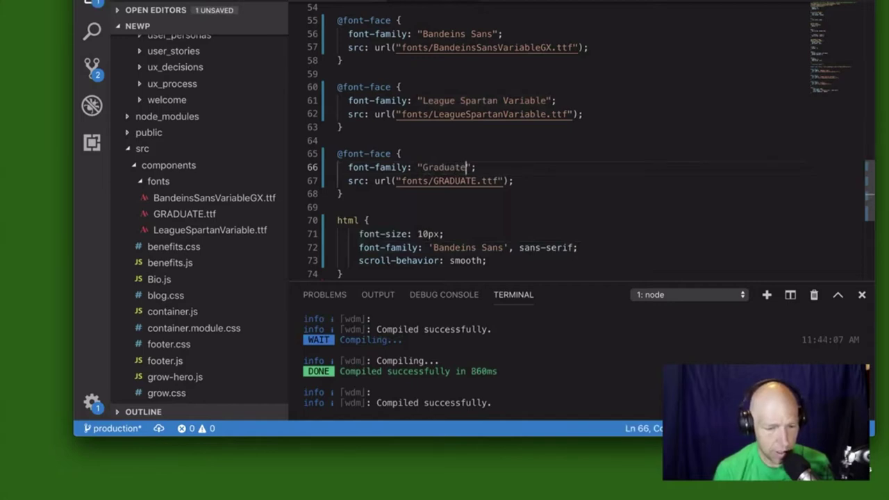
key(super+s)
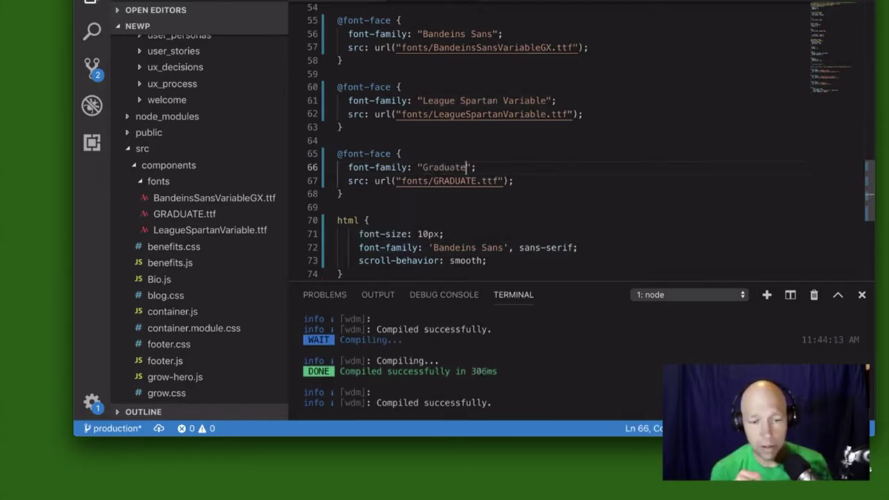
key(super+s)
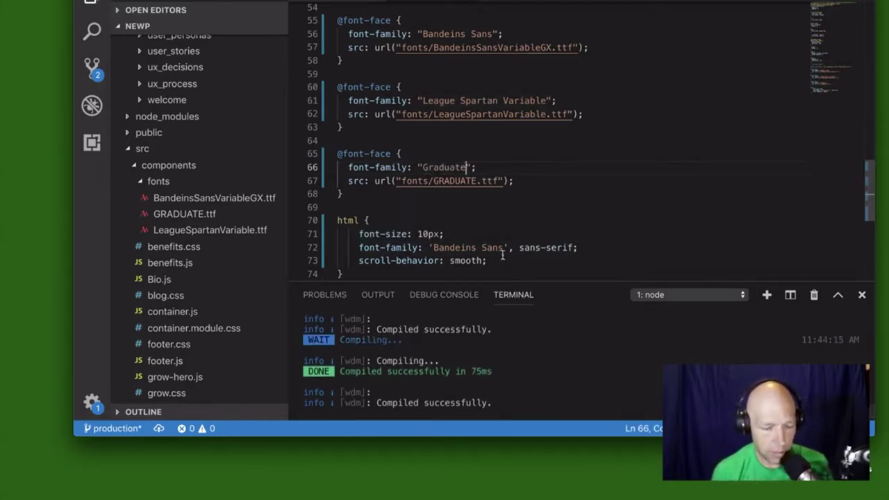
- Replace Bandeins Sans with 'Graduate' in the html font-family and save
drag(504, 248, 434, 254)
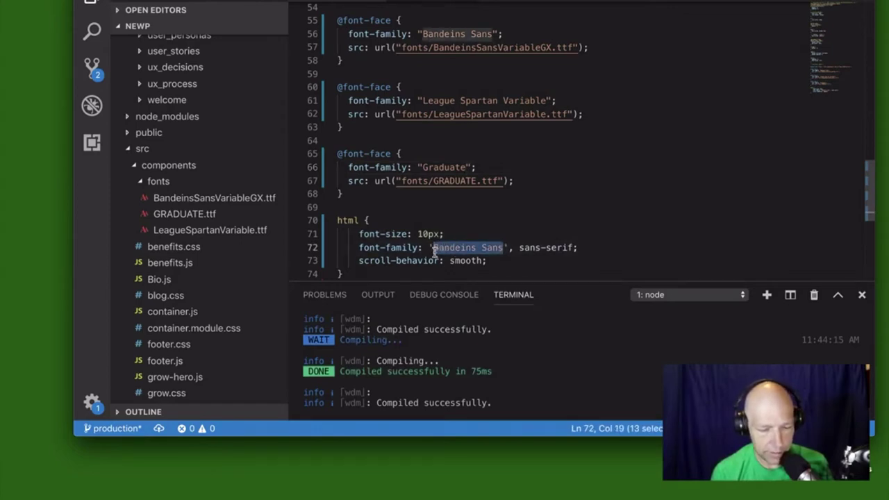
key(BackSpace)
text(Gradu)
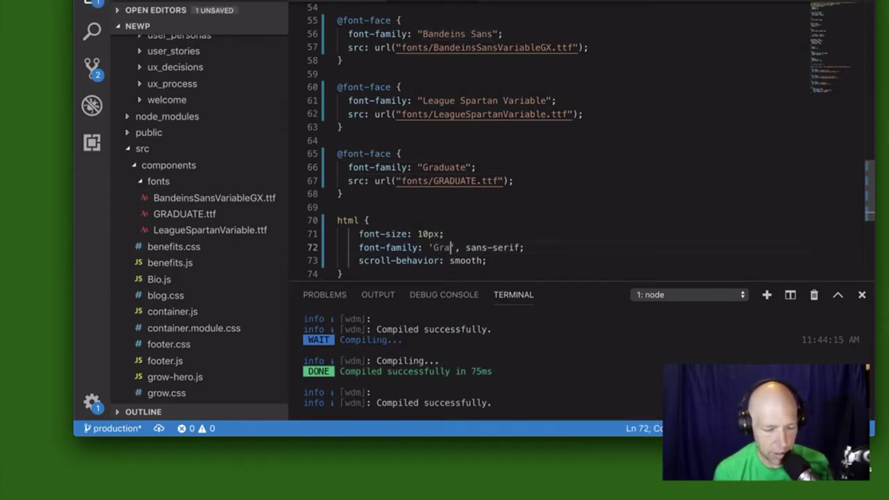
text(ate)
key(super+s)
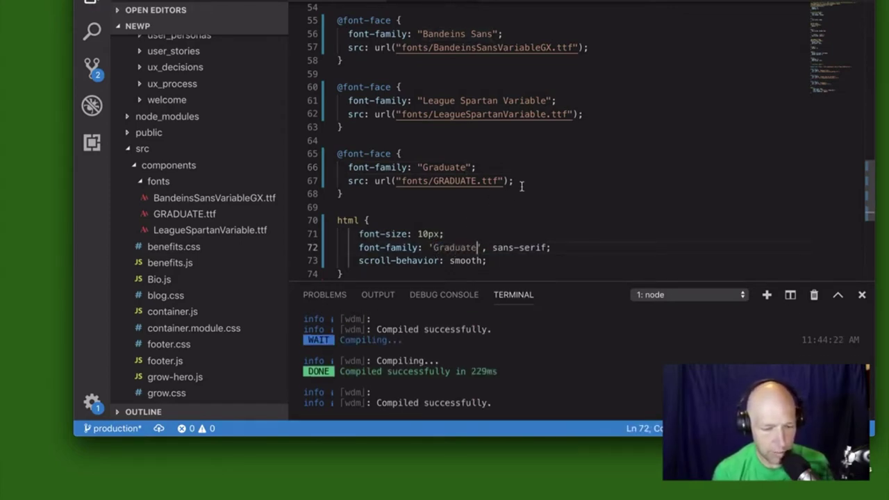
scroll(514, 212, down, 1)
scroll(514, 212, down, 2)
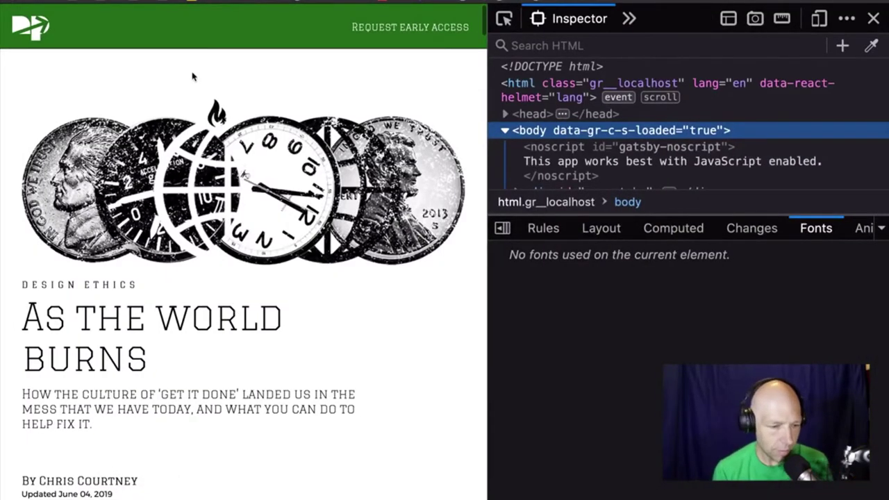
- Scroll the local article to confirm the 'As the world burns' headline renders in Graduate
scroll(235, 307, down, 4)
scroll(235, 307, up, 1)
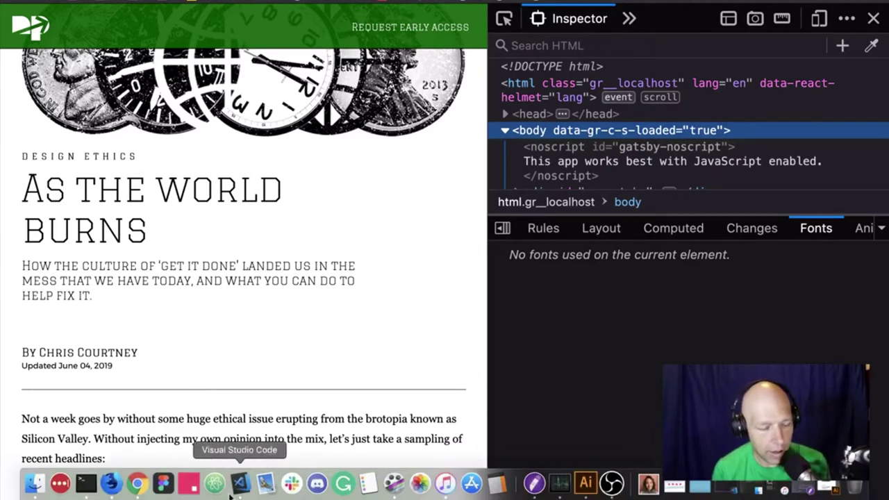
- Enlarge the editor and terminal panes, then revert html's font-family to Bandeins Sans and save
click(240, 486)
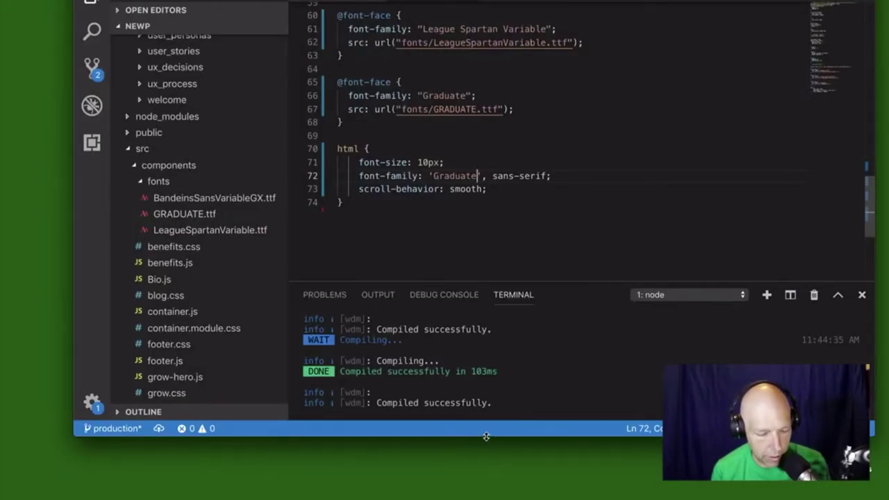
drag(484, 438, 486, 496)
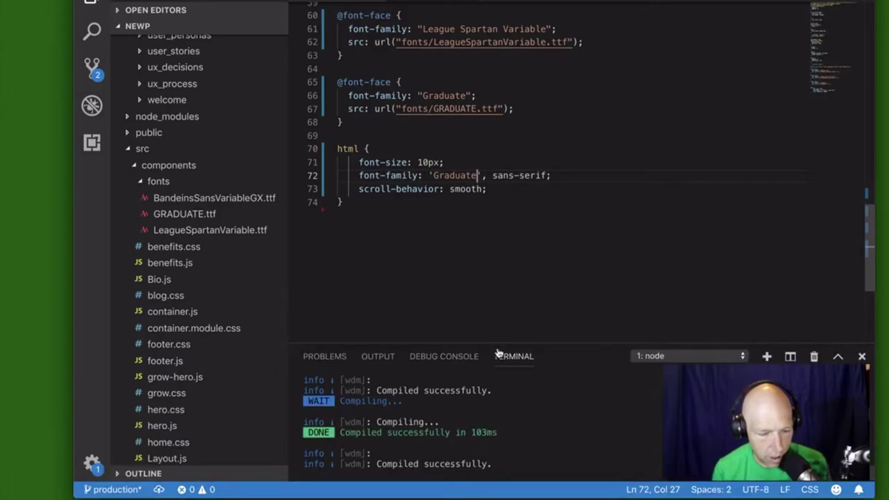
drag(499, 343, 506, 230)
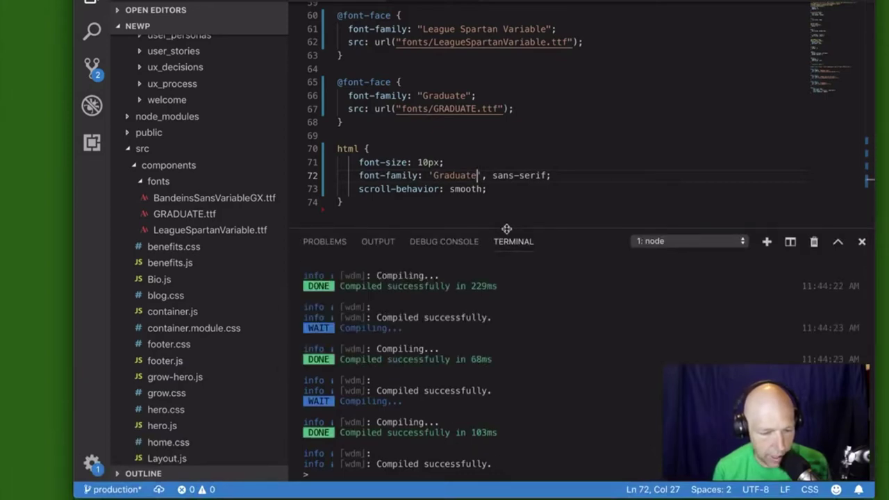
click(491, 189)
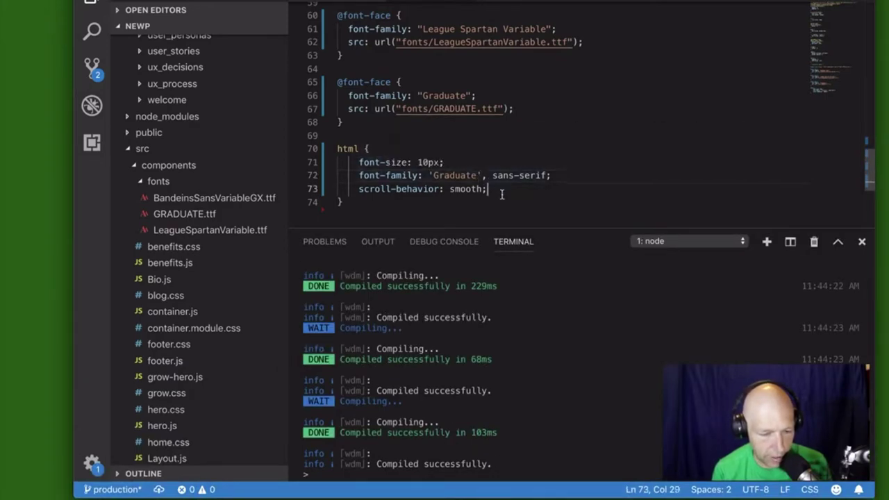
key(ctrl+z)
key(ctrl+s)
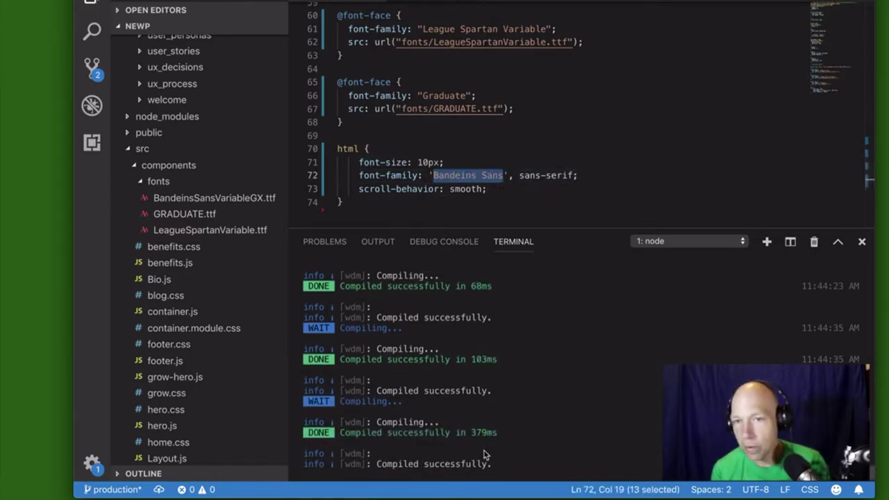
- Change html's font-family on line 72 to 'Graduate' and save master.css
key(BackSpace)
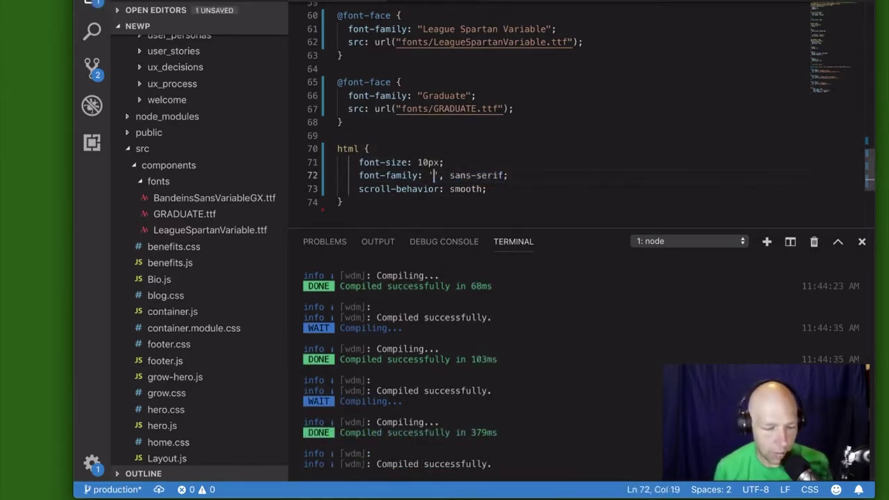
text(Graduate)
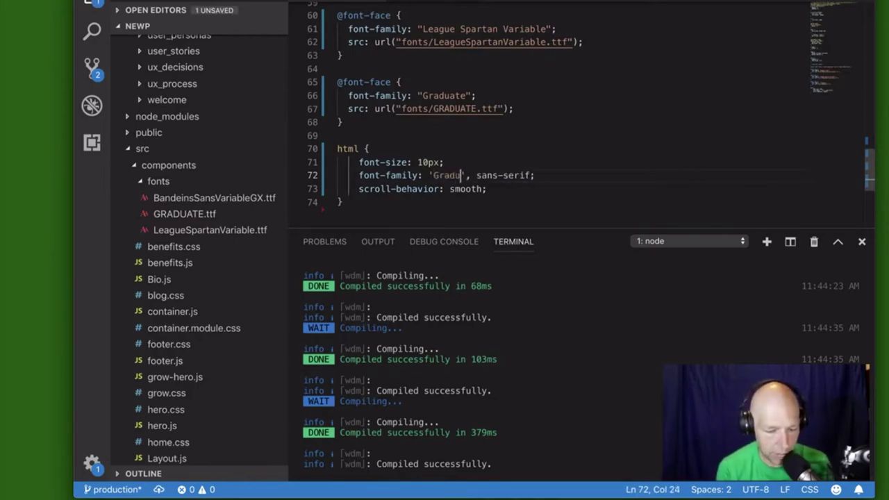
key(super+s)
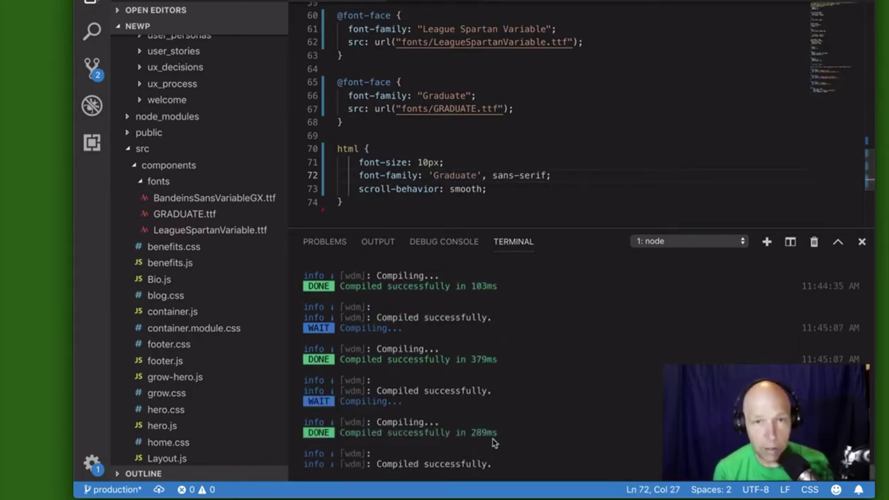
key(ctrl+Right)
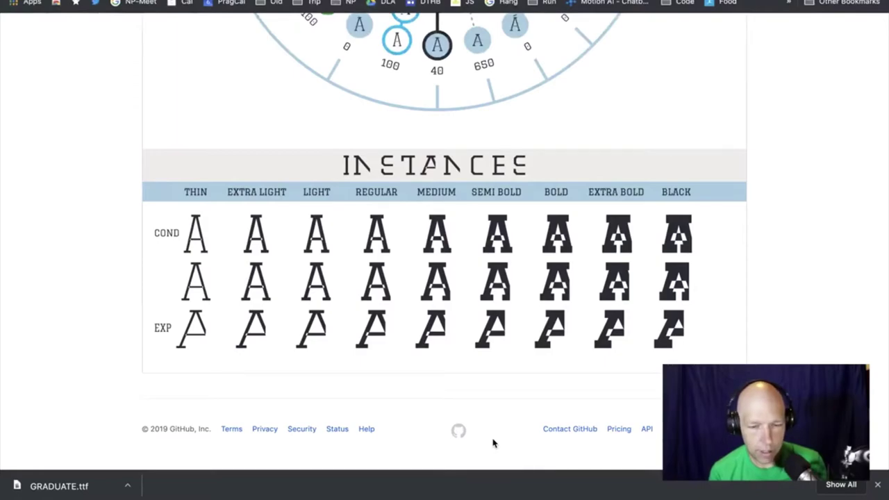
- Scroll through the Graduate-styled article, then select text beside the 'As the world burns' headline
key(ctrl+Right)
key(ctrl+Right)
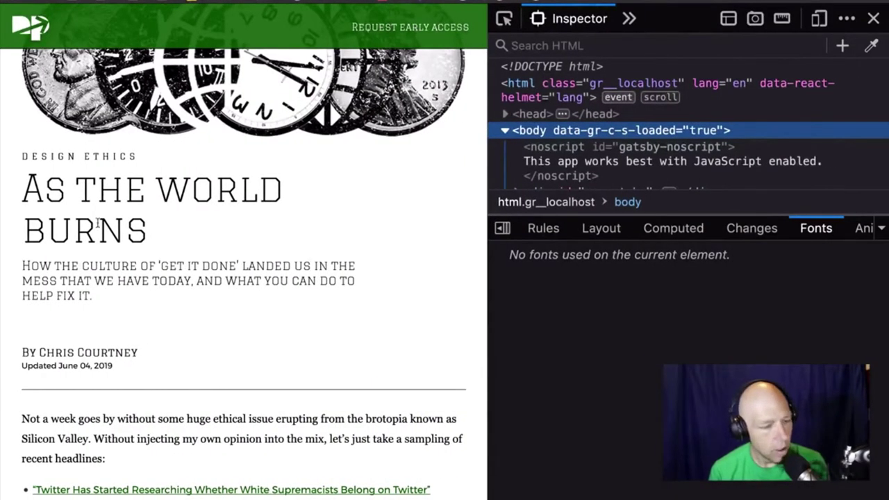
scroll(174, 321, down, 5)
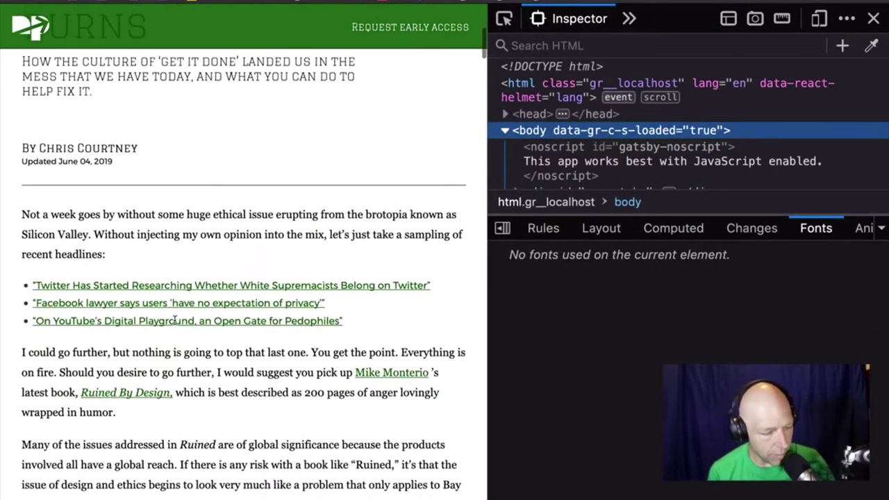
scroll(175, 320, down, 1)
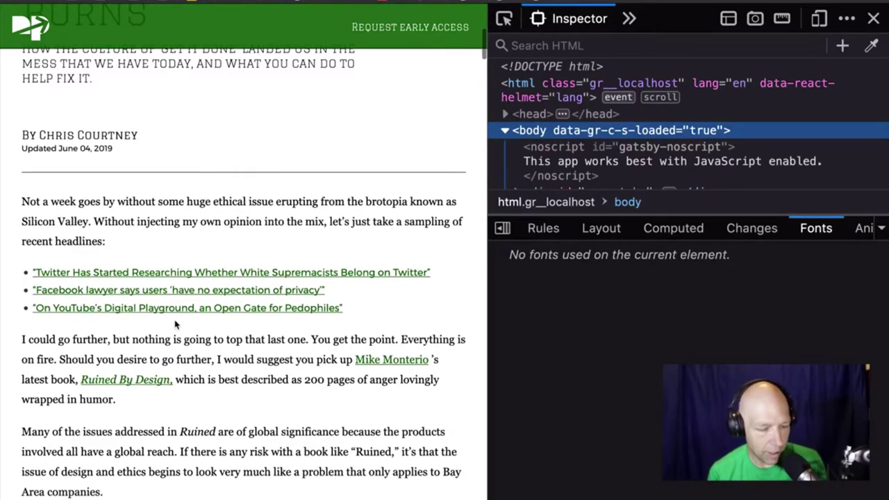
scroll(174, 323, down, 10)
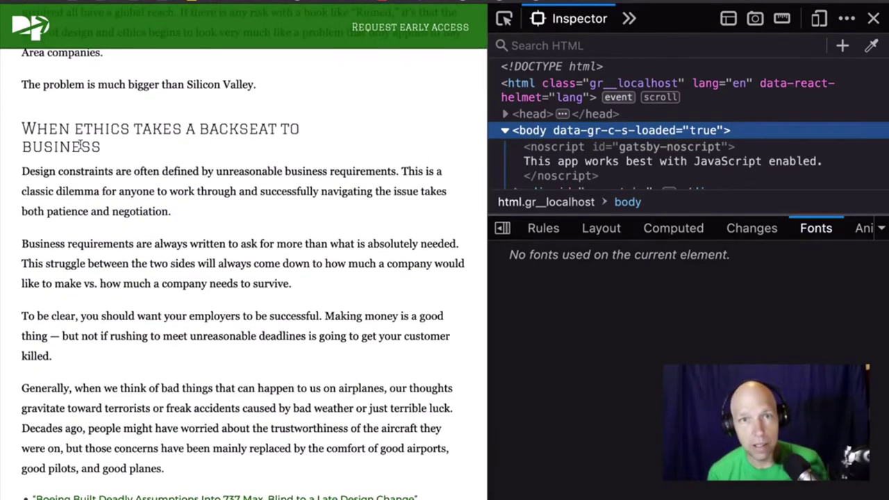
scroll(82, 145, up, 15)
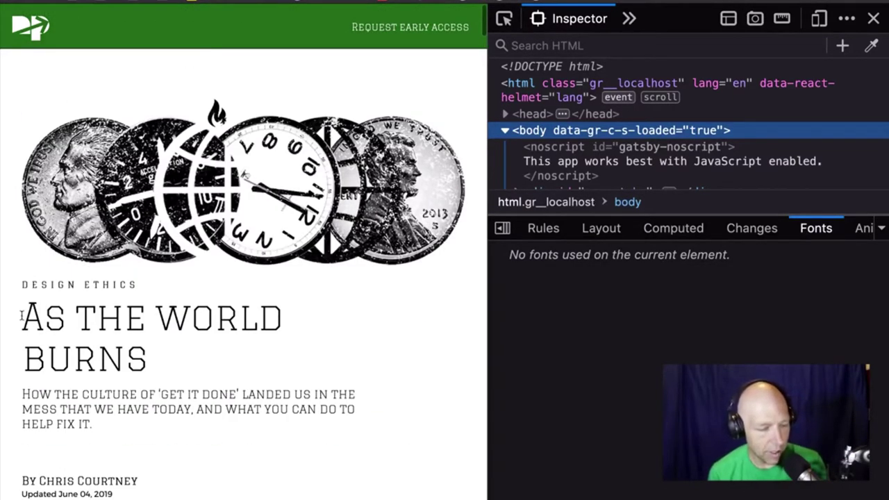
drag(24, 313, 251, 431)
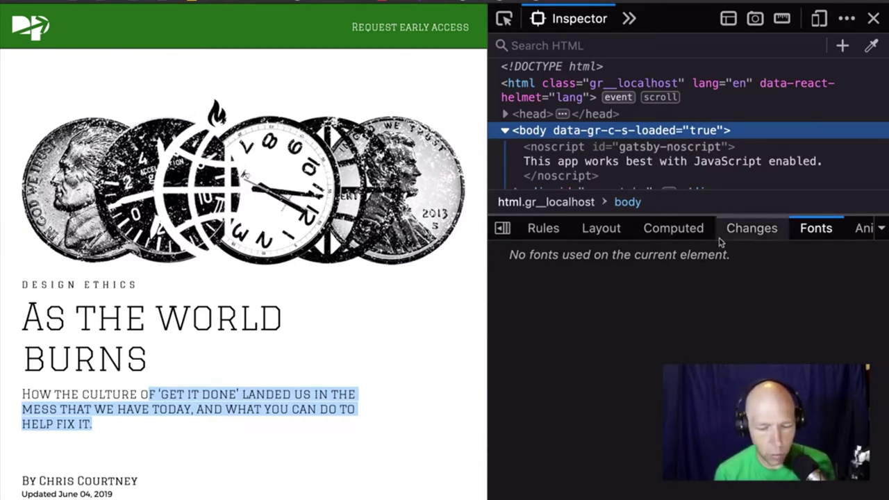
- Inspect the 'As the world burns' headline element to show its Graduate font details
right_click(203, 306)
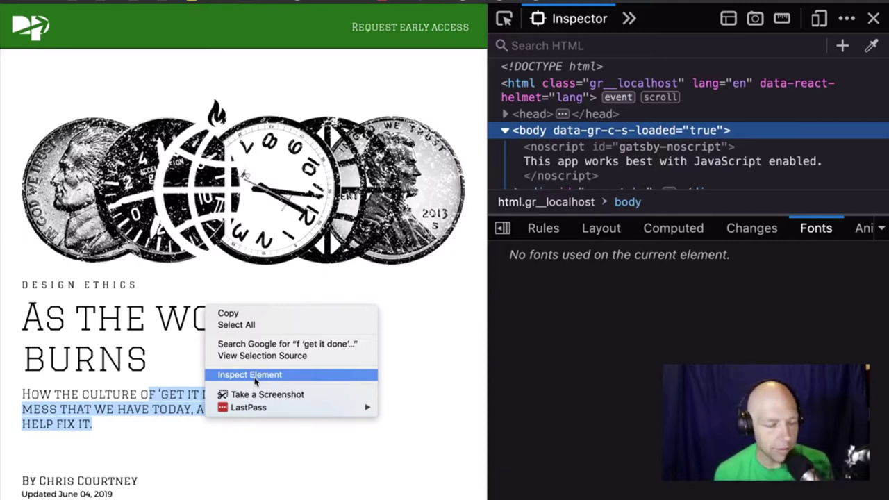
click(255, 378)
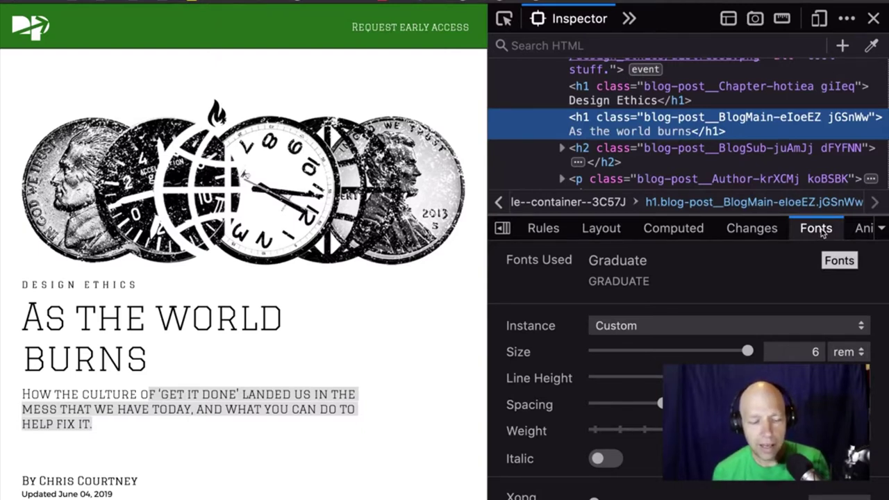
- Set the headline's Ytrans 816.4, Contrast 100, Yopaque 523, Serif 24.2 and Grade 9.7 sliders
scroll(760, 337, down, 5)
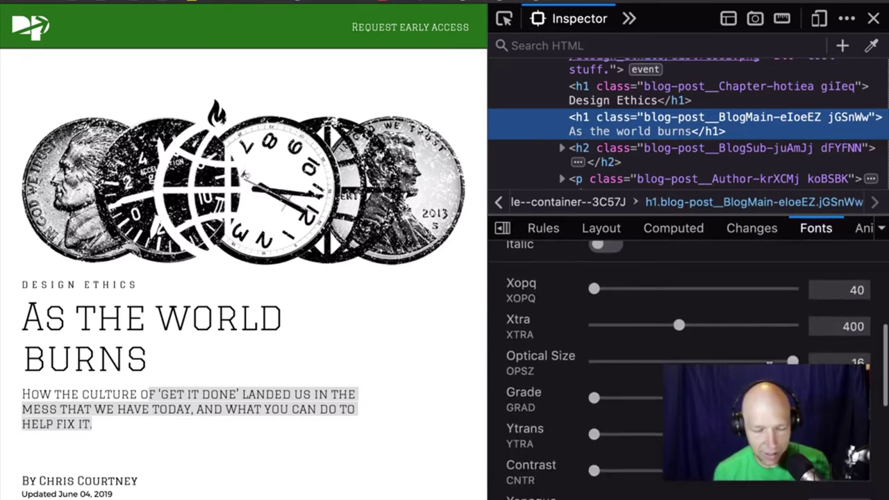
scroll(768, 362, down, 4)
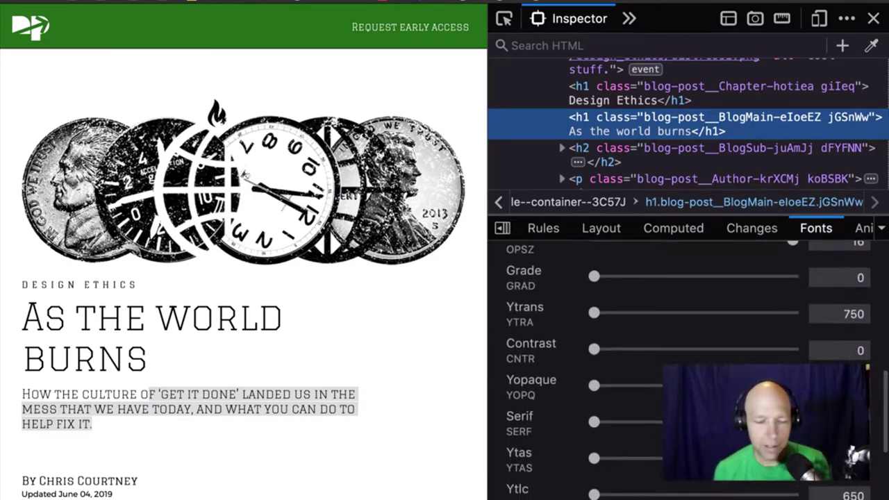
mouse_move(595, 312)
mouse_down()
mouse_move(743, 313)
mouse_move(594, 313)
mouse_up()
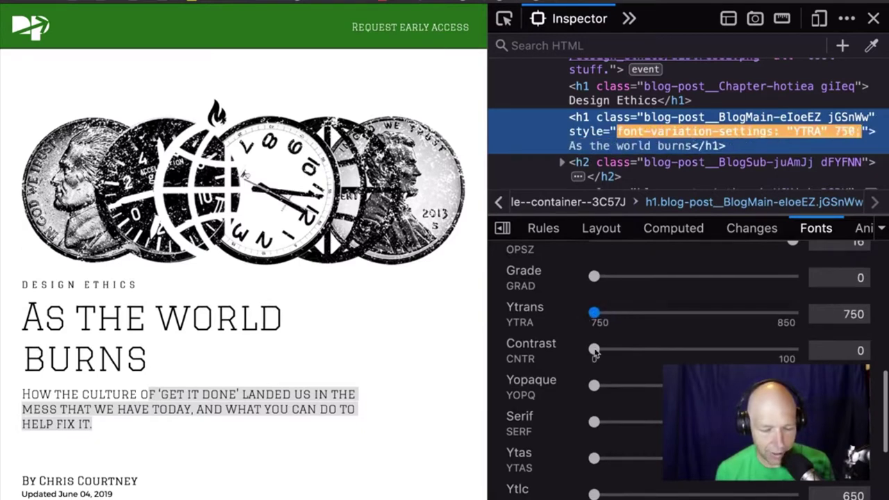
drag(595, 351, 792, 349)
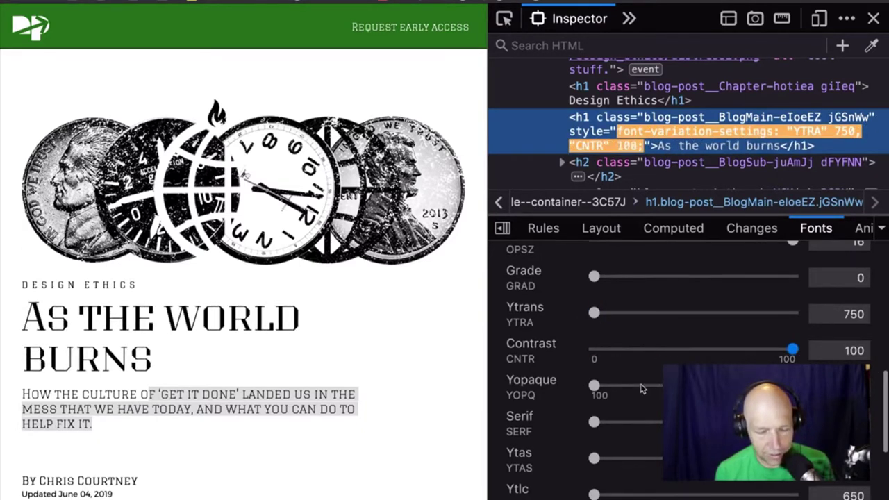
drag(593, 386, 641, 386)
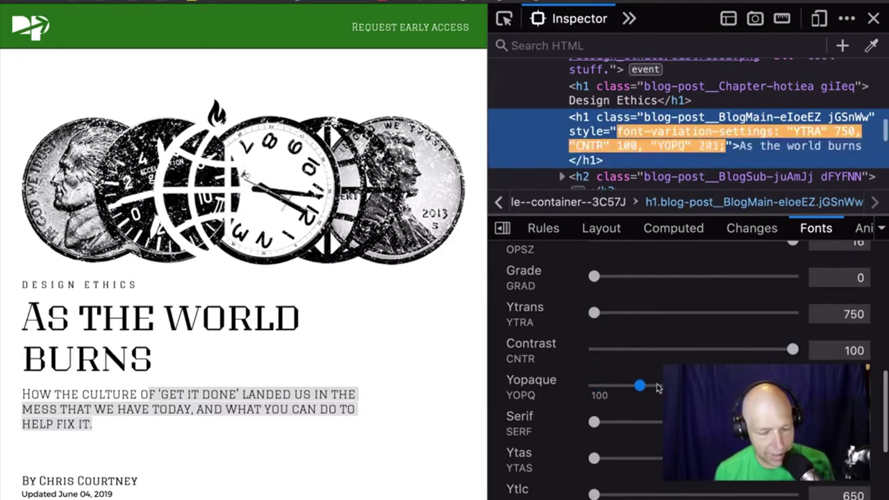
drag(595, 422, 694, 421)
click(624, 425)
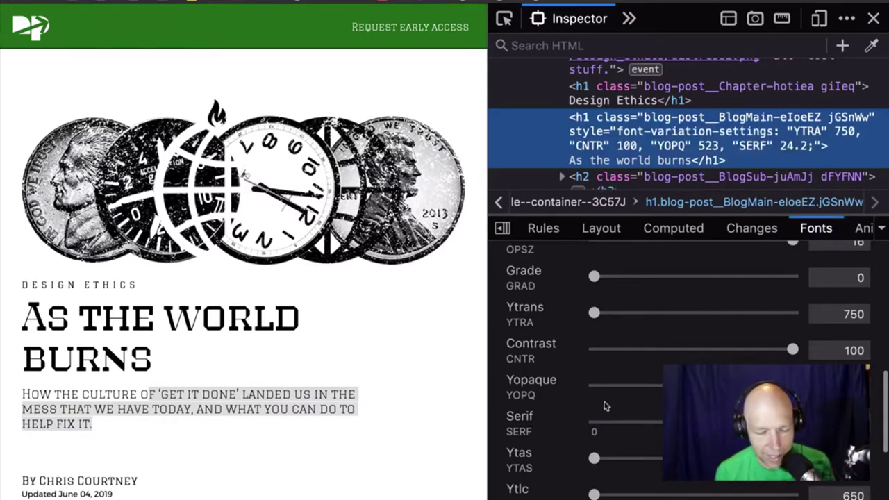
drag(593, 276, 688, 277)
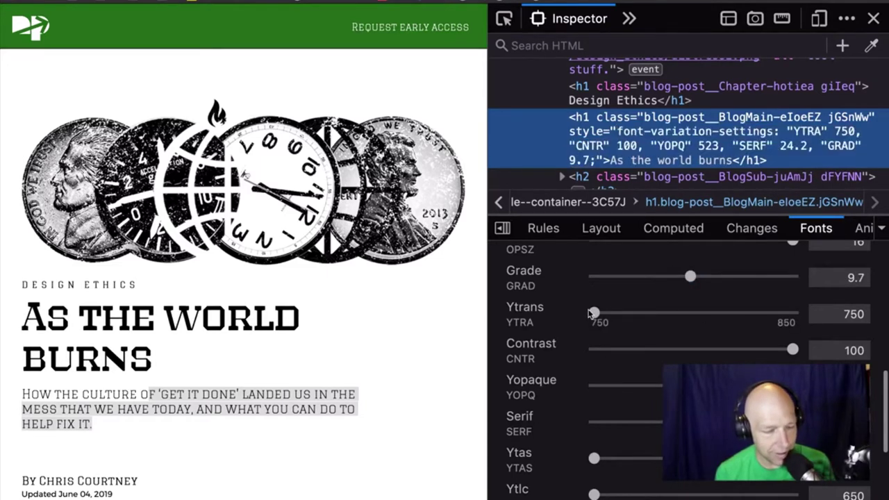
drag(591, 313, 726, 314)
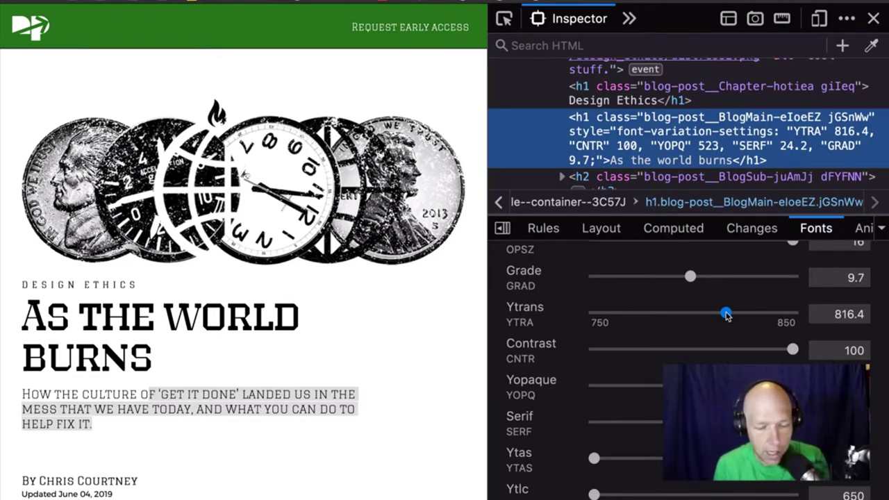
scroll(725, 315, down, 4)
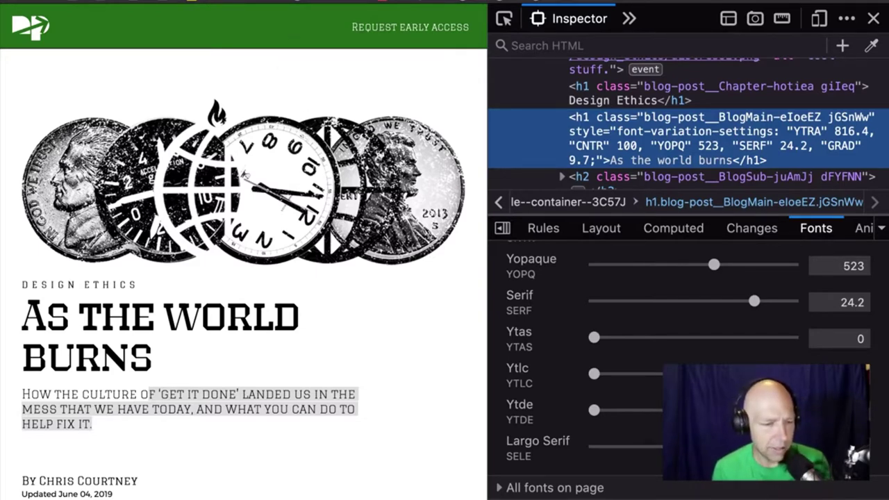
- Search 'firefox developer edition' in a new tab and open Mozilla's Developer Edition page
key(ctrl+t)
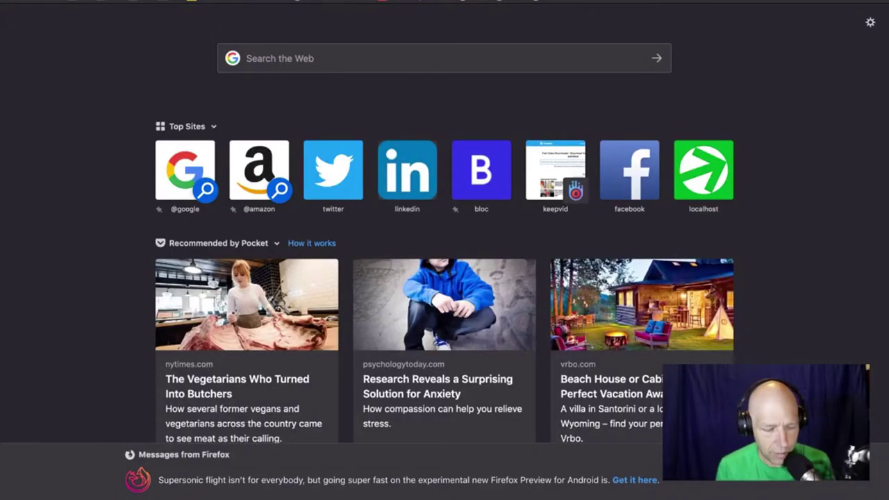
text(firefox de)
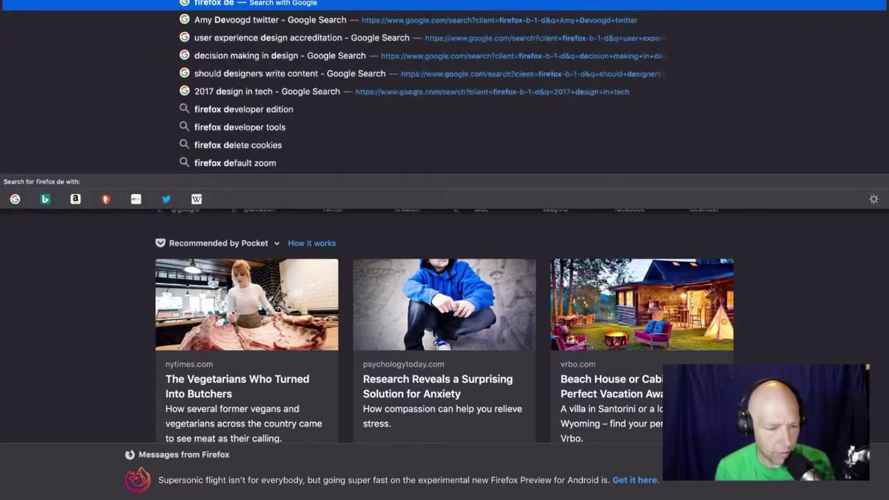
text(vel)
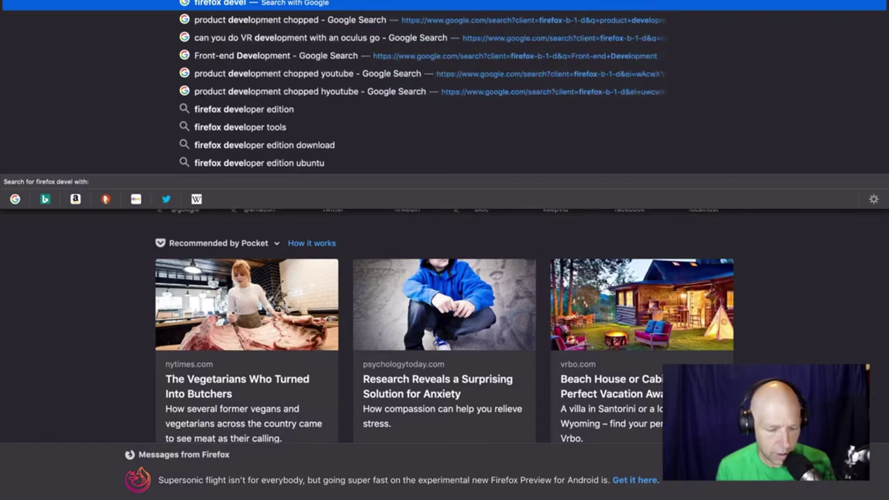
text(oper edition)
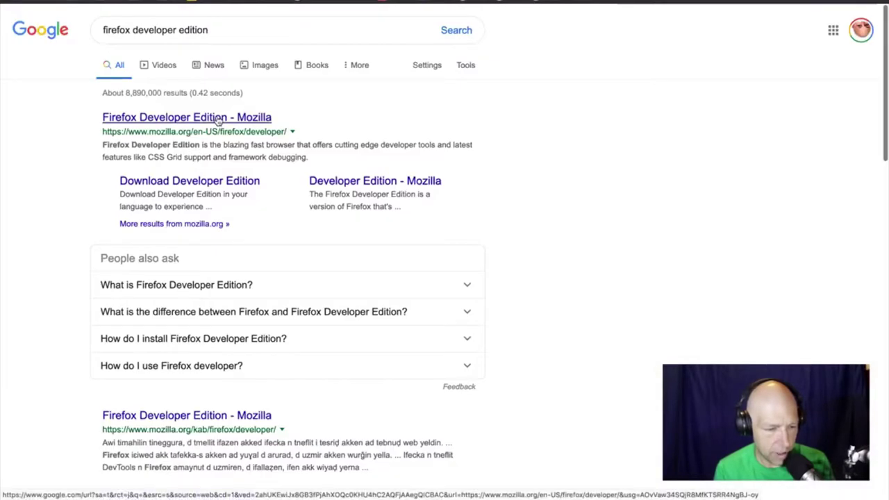
click(217, 118)
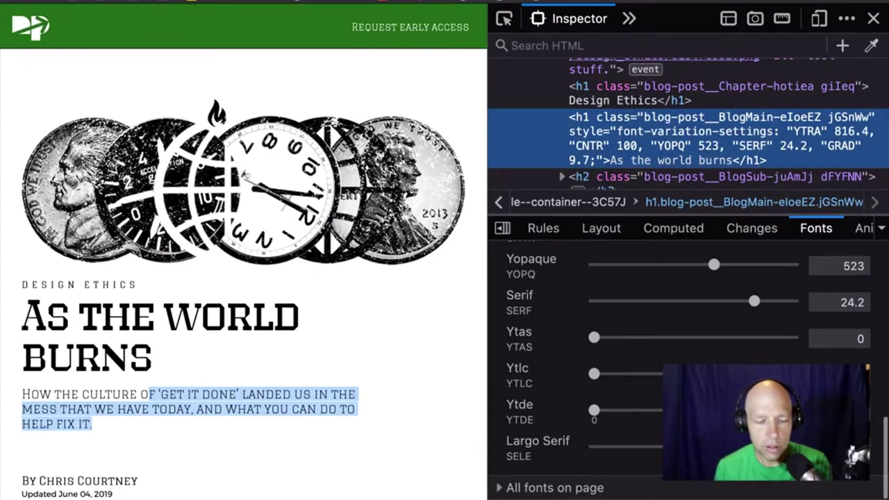
- Set the headline's Ytde axis to 33.6, Ytlc to 750 and Ytas to 50
click(594, 411)
click(593, 374)
drag(594, 374, 688, 374)
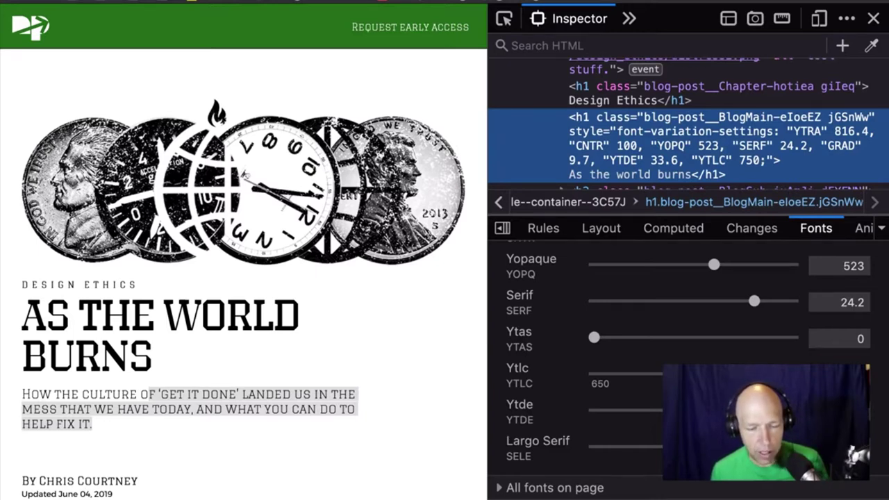
drag(594, 337, 638, 338)
drag(821, 352, 861, 358)
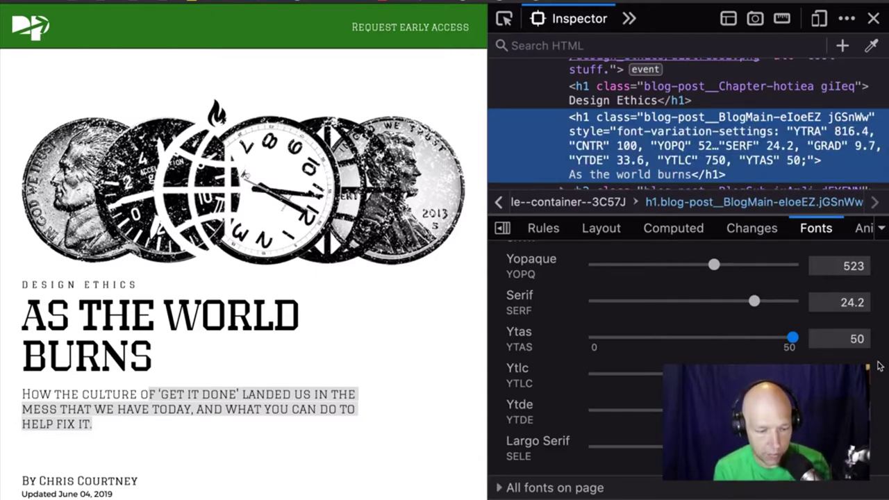
- Scroll the page to show the 'The price of getting it right' article
scroll(764, 291, up, 3)
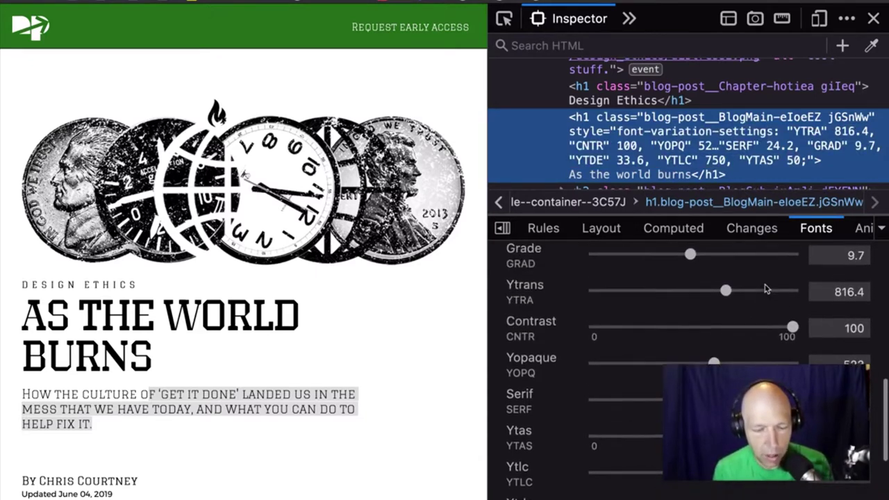
scroll(764, 289, up, 1)
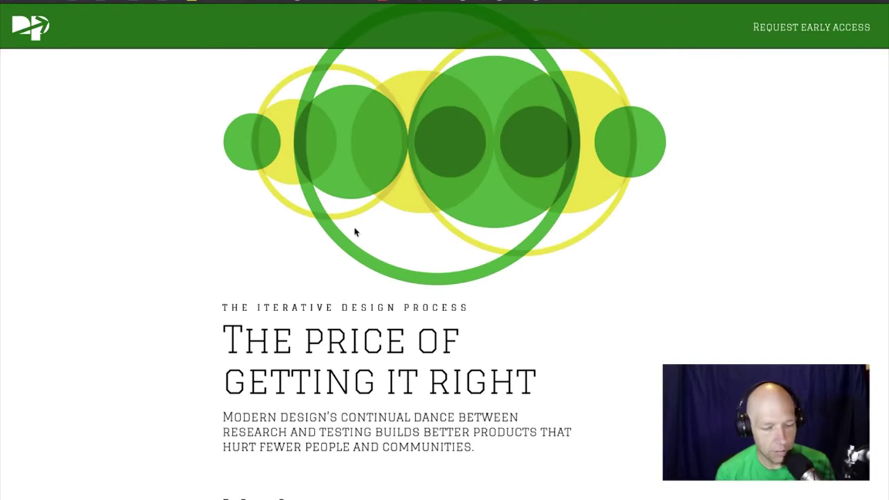
scroll(369, 446, down, 1)
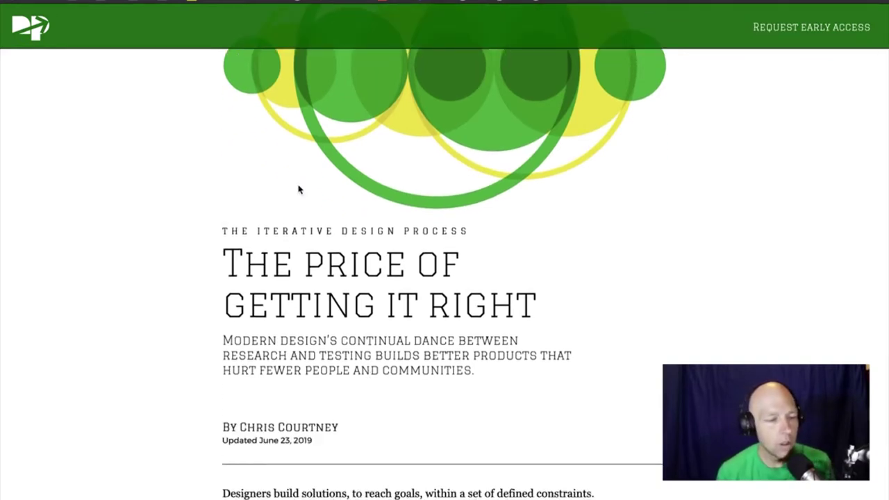
- Bring up Chrome's MDN Variable fonts guide tab and close the survey banner and GRADUATE.ttf download bar
key(ctrl+Right)
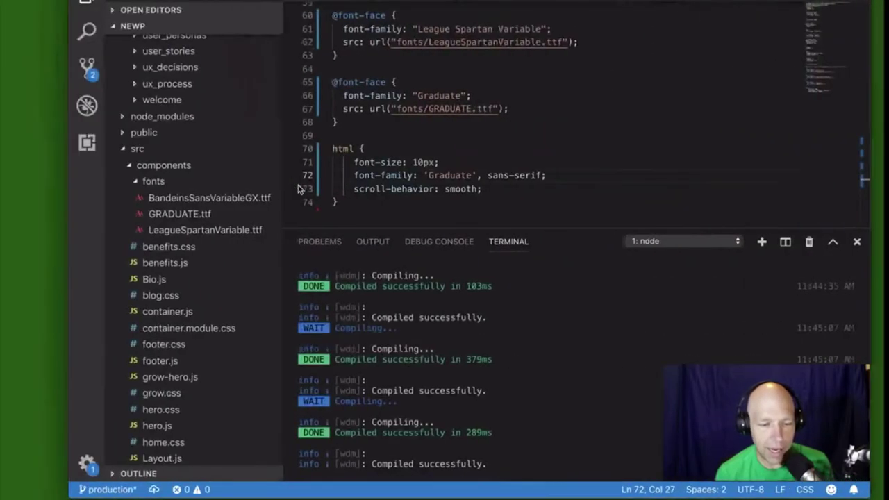
key(ctrl+Left)
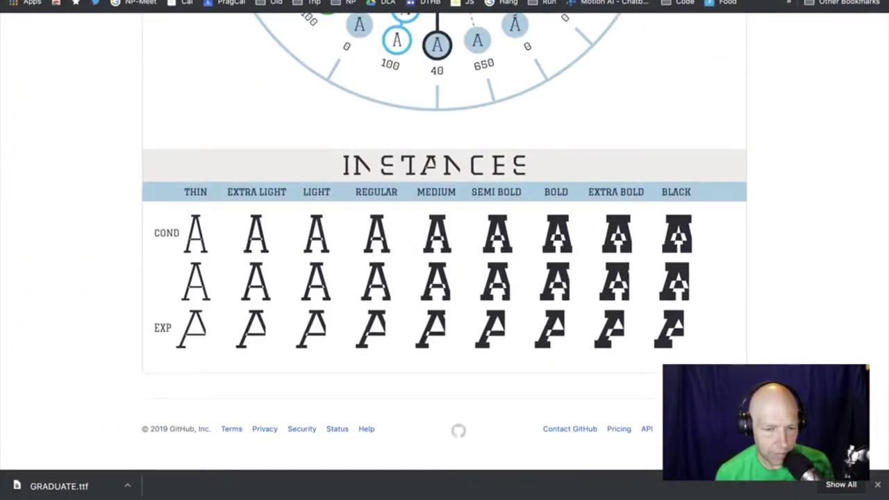
key(ctrl+shift+Tab)
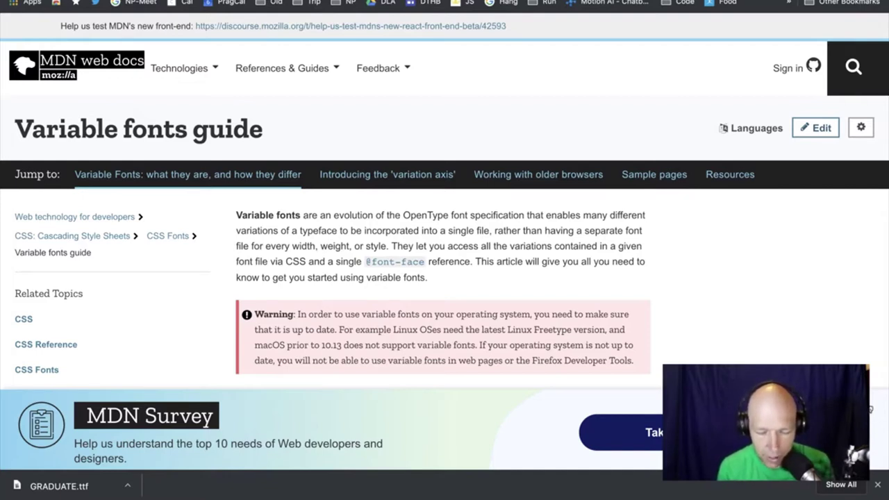
click(869, 409)
click(877, 485)
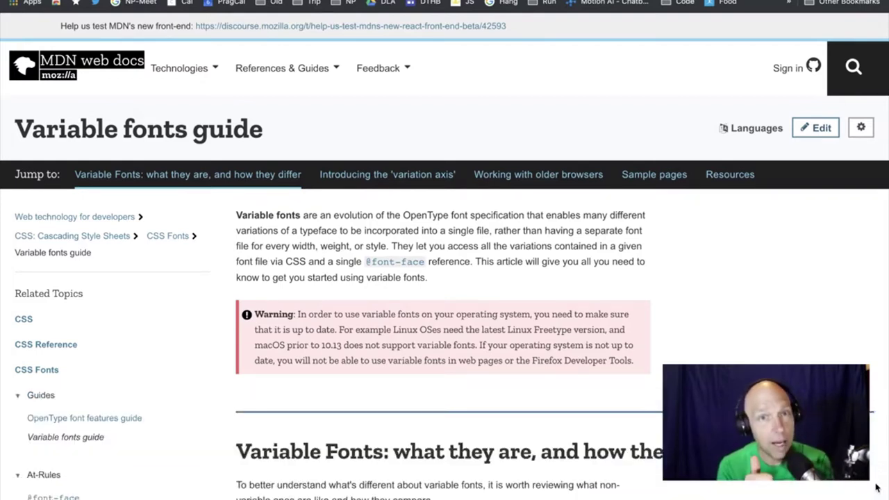
- Scroll to the Notes and highlight the 'wght' 375, 'GRAD' 88 font-variation-settings example
scroll(444, 277, down, 15)
scroll(444, 277, down, 15)
scroll(366, 206, down, 1)
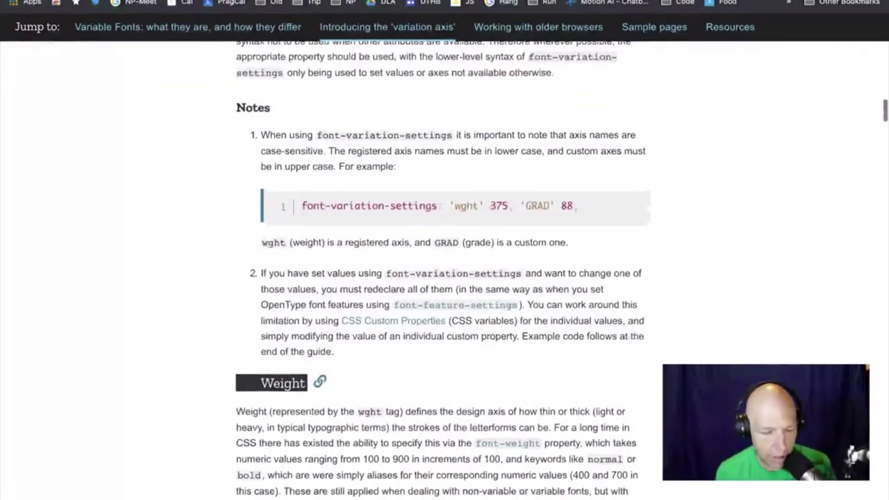
triple_click(366, 207)
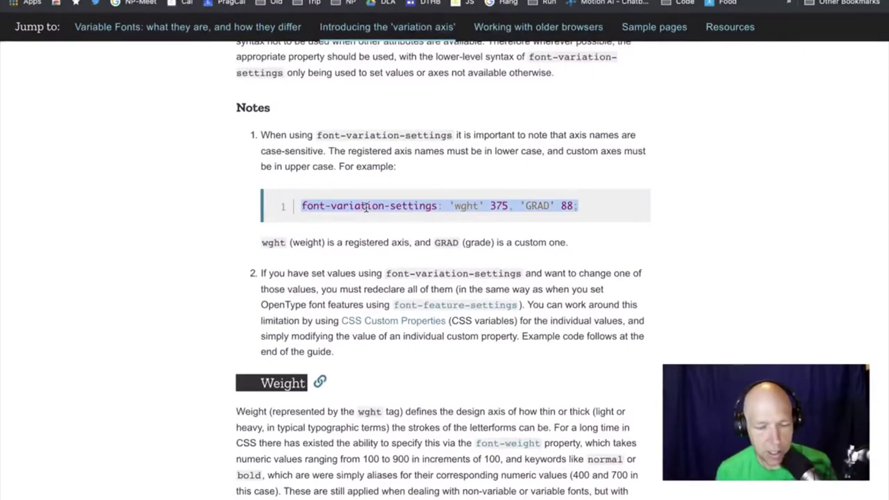
click(366, 207)
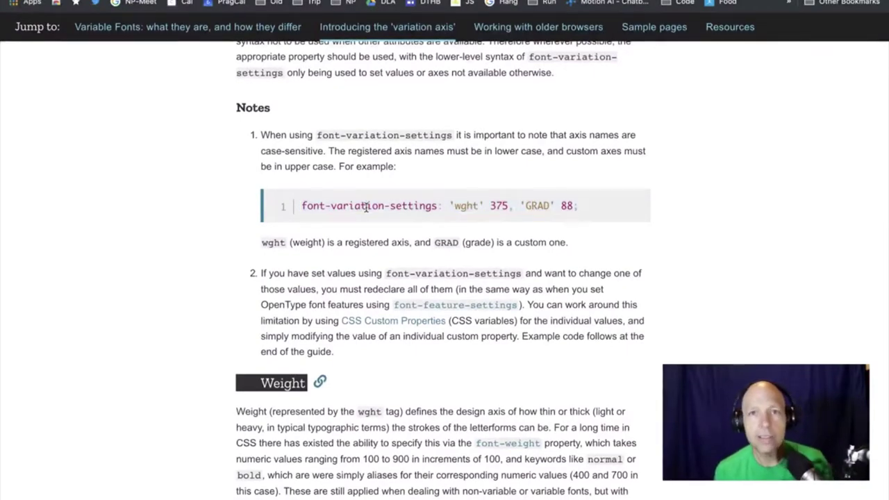
click(491, 307)
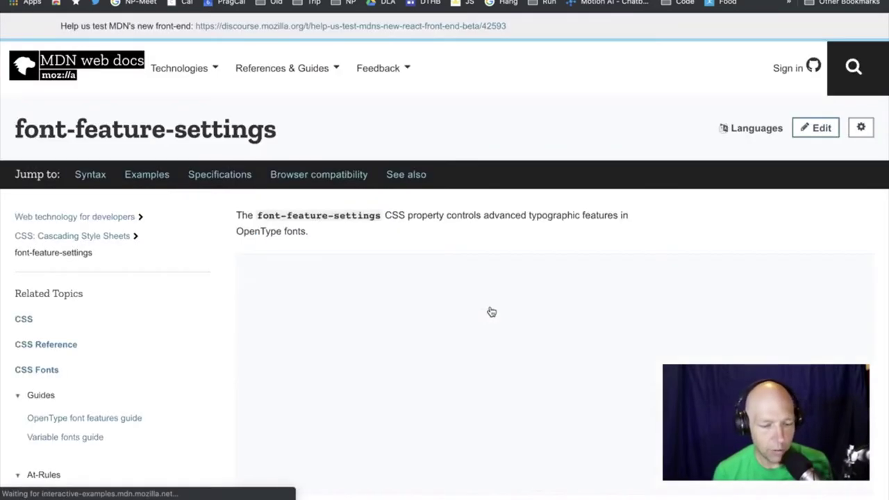
scroll(491, 311, down, 5)
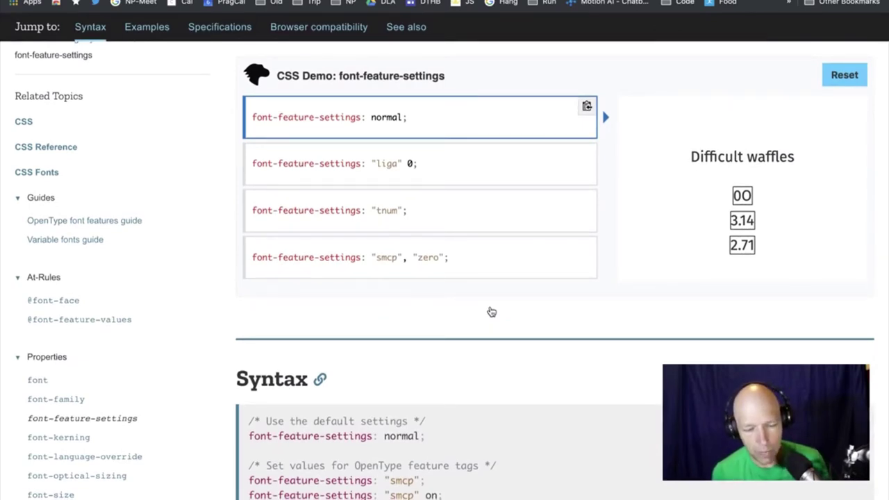
scroll(491, 312, down, 4)
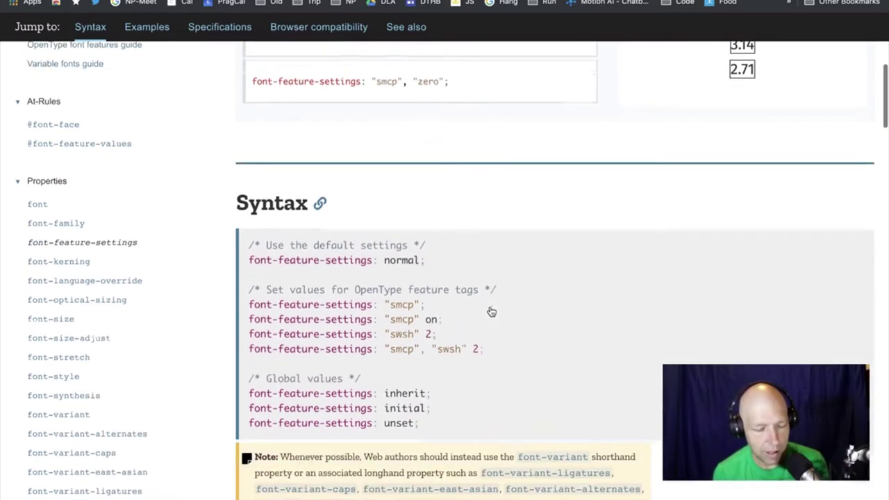
double_click(410, 305)
triple_click(410, 305)
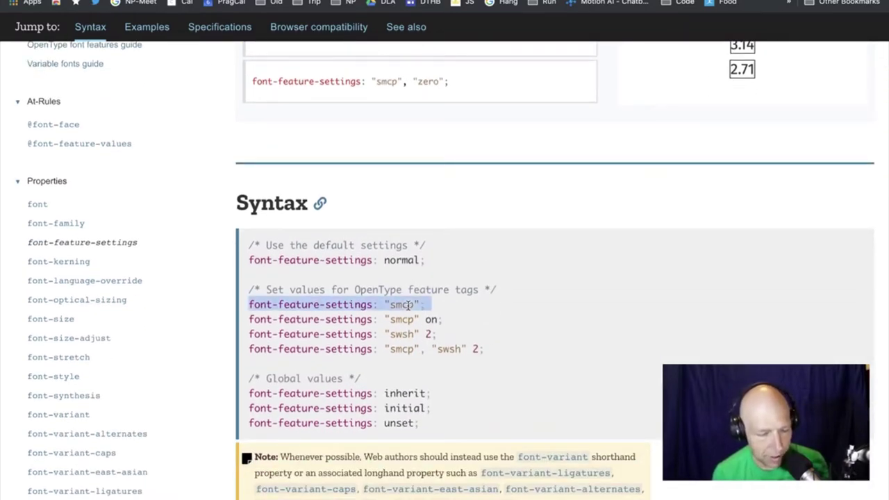
scroll(408, 305, down, 2)
scroll(408, 305, left, 5)
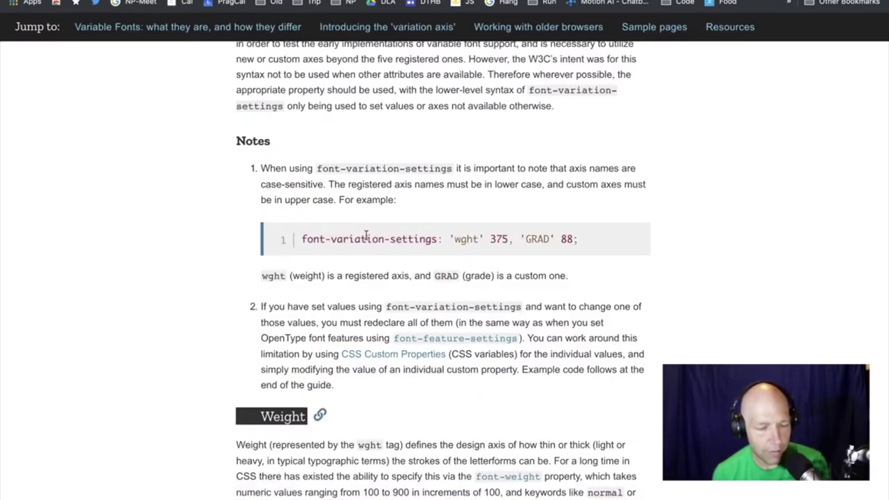
- Select the font-variation-settings: 'wght' 375 line in MDN's Weight example and open Mission Control
scroll(366, 235, down, 6)
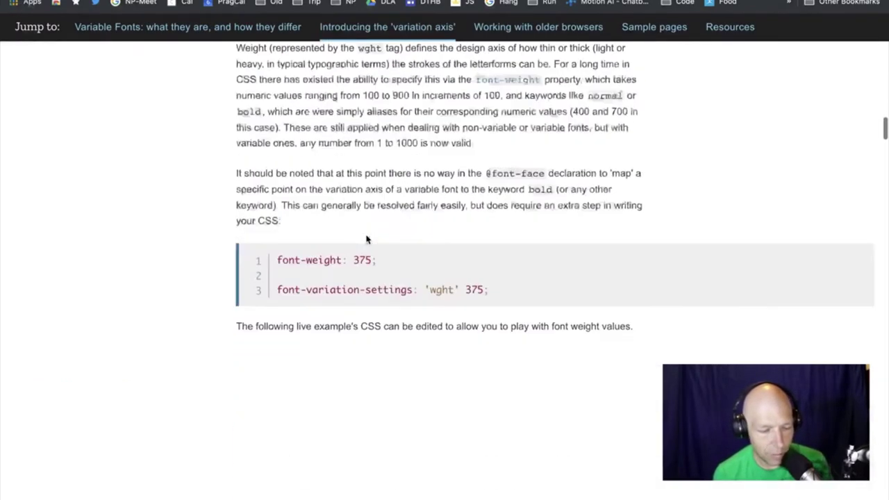
scroll(368, 237, up, 1)
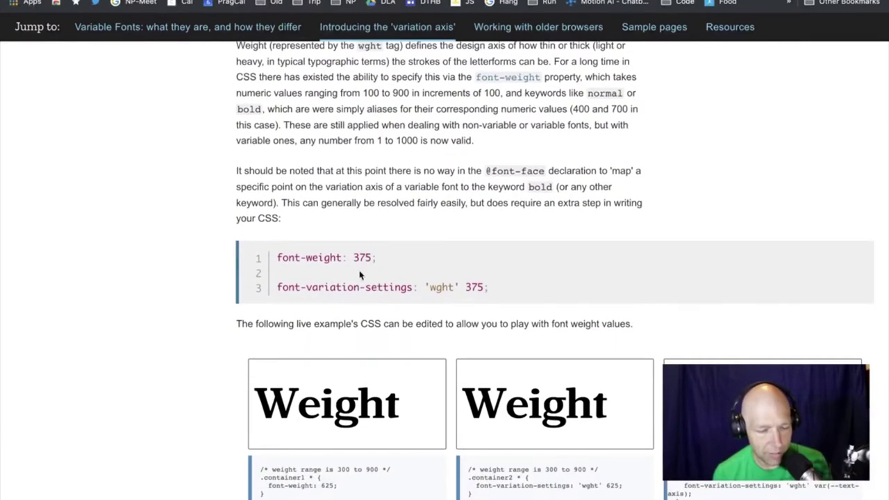
double_click(317, 255)
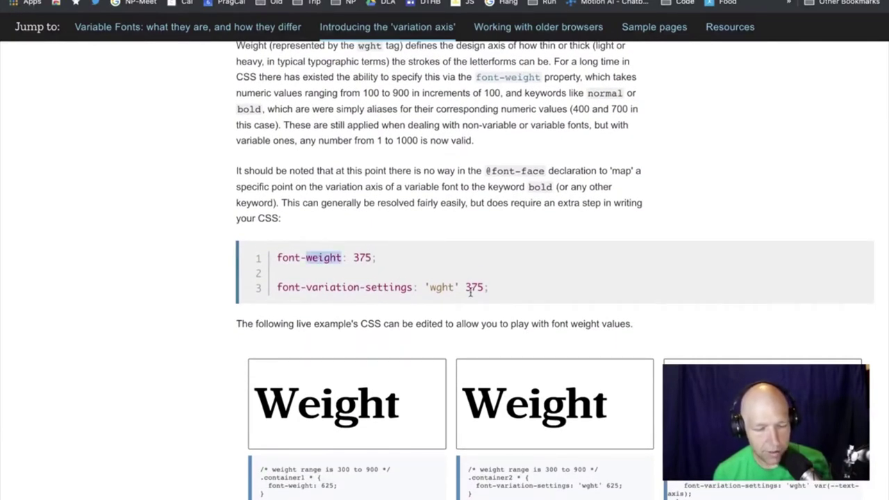
drag(427, 287, 455, 289)
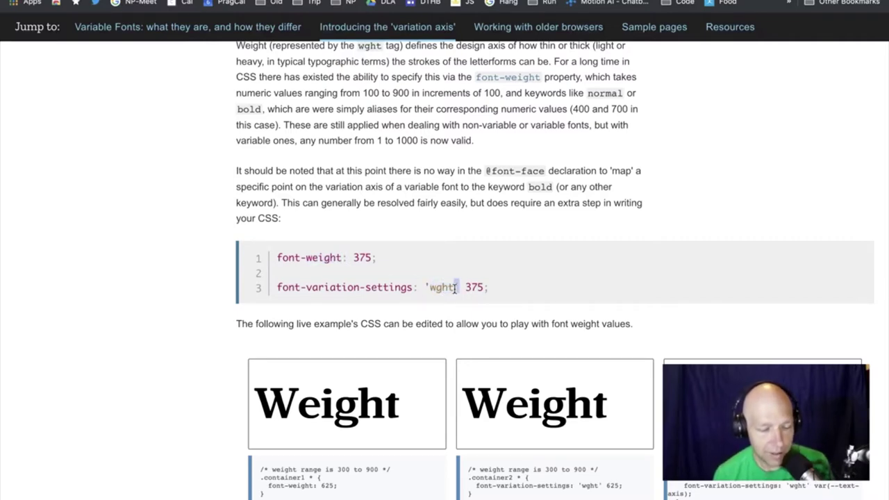
triple_click(455, 288)
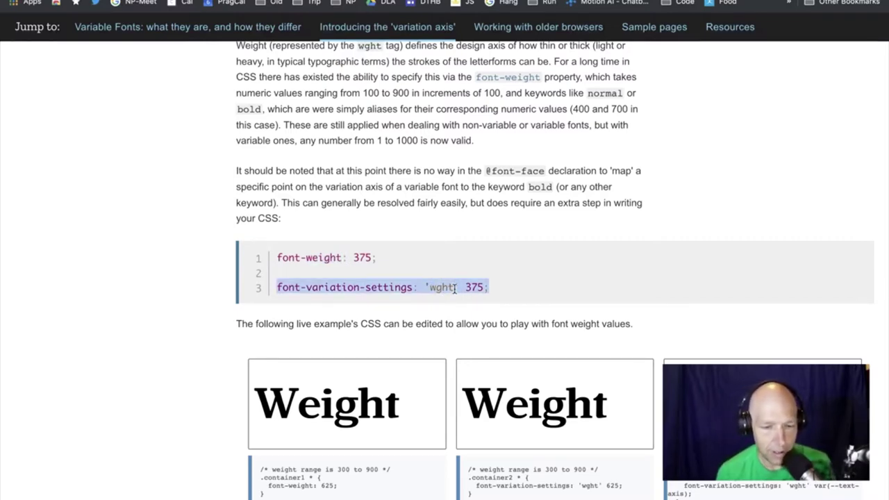
click(455, 289)
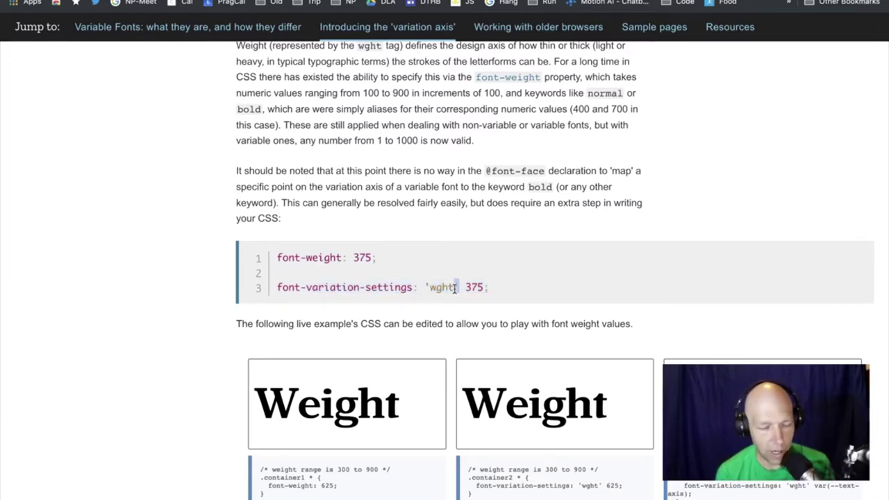
triple_click(455, 289)
key(ctrl+c)
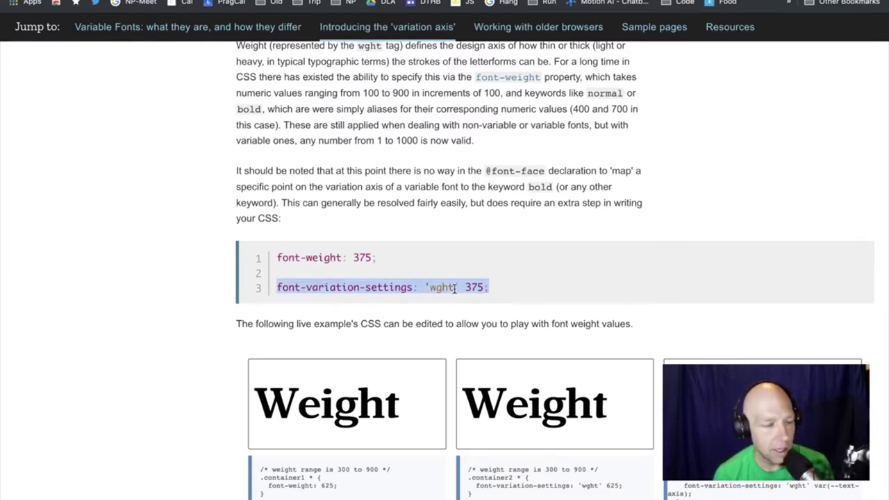
key(ctrl+Up)
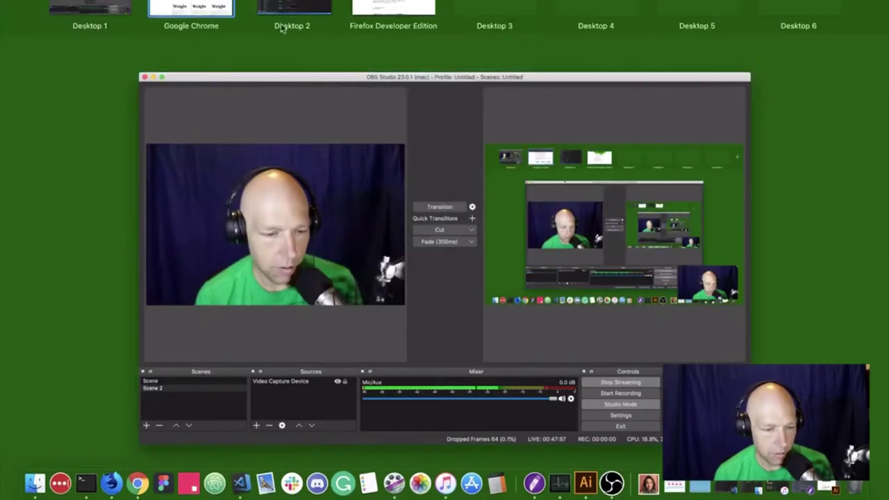
- Replace BlogMain's font-weight: 500 on line 28 with the pasted font-variation-settings: 'wght' 375
key(ctrl+Right)
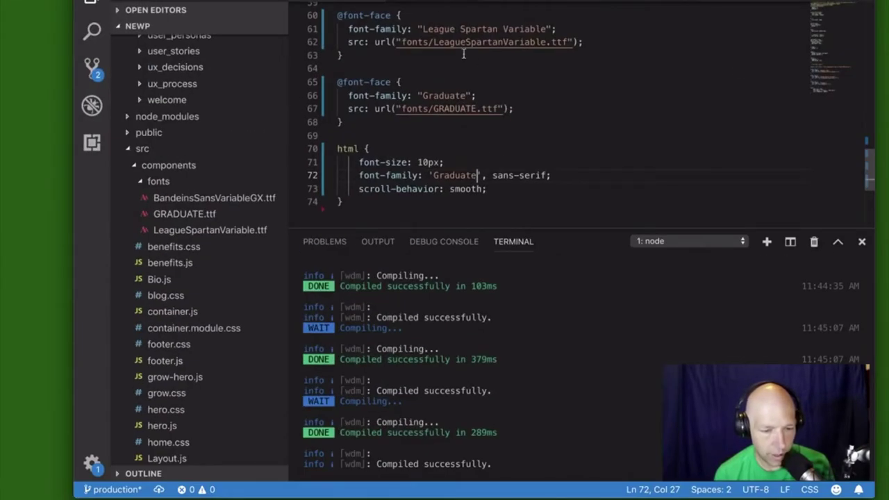
key(ctrl+Tab)
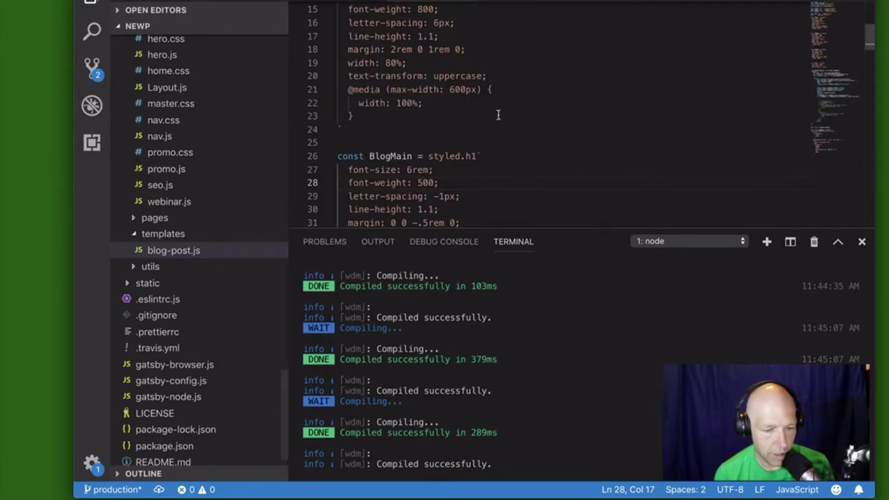
scroll(498, 114, down, 5)
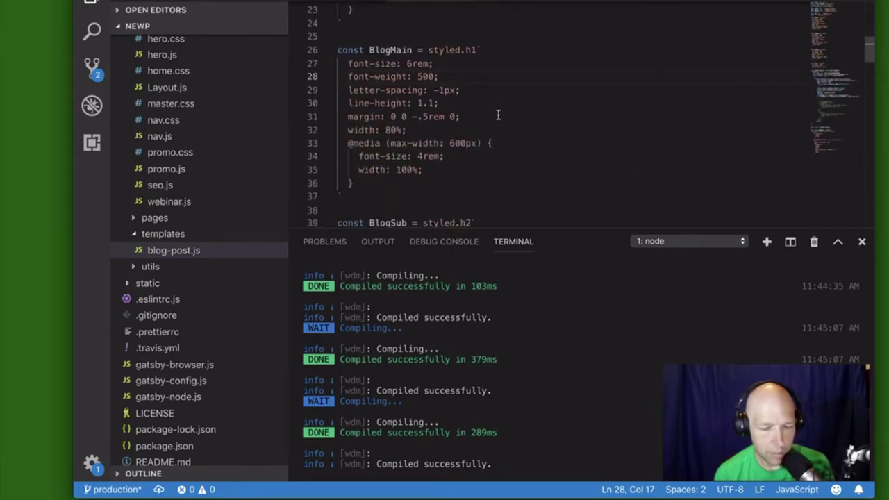
scroll(498, 114, up, 3)
scroll(498, 115, up, 3)
scroll(495, 114, down, 4)
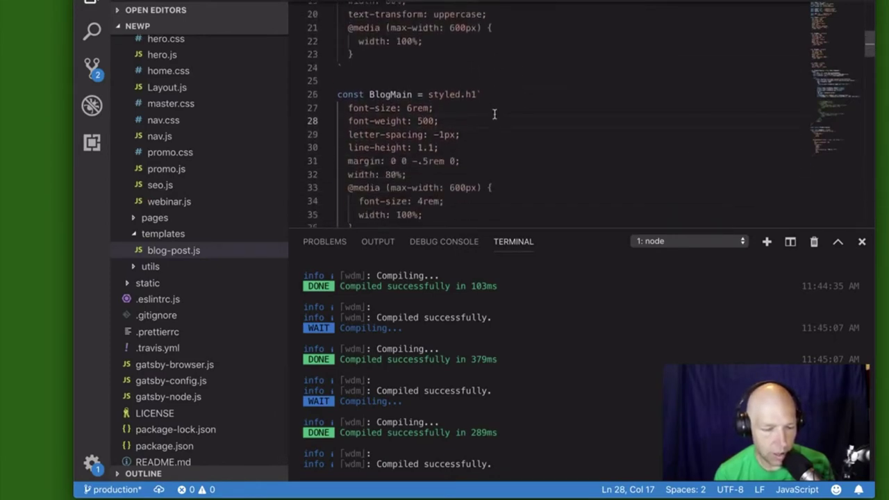
click(439, 121)
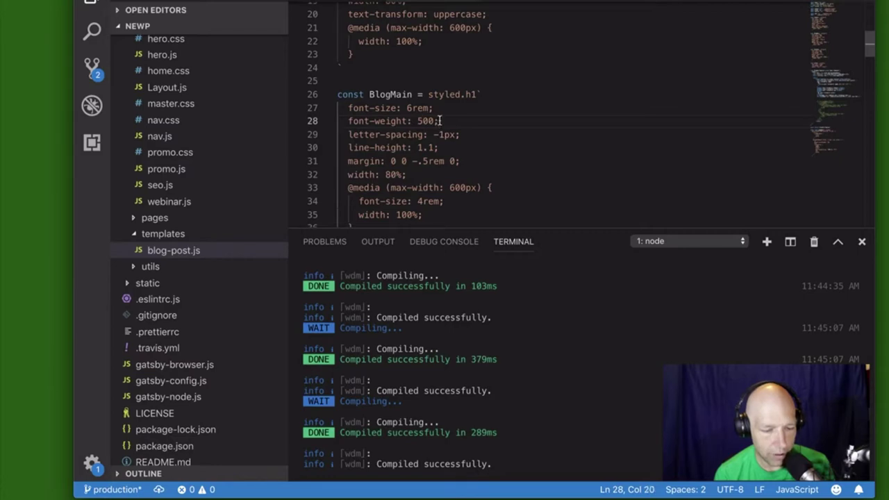
drag(440, 121, 348, 120)
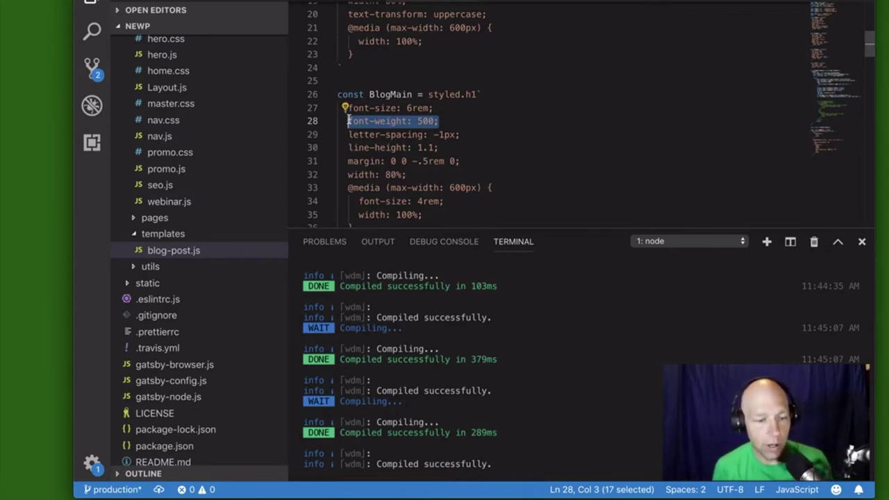
key(ctrl+v)
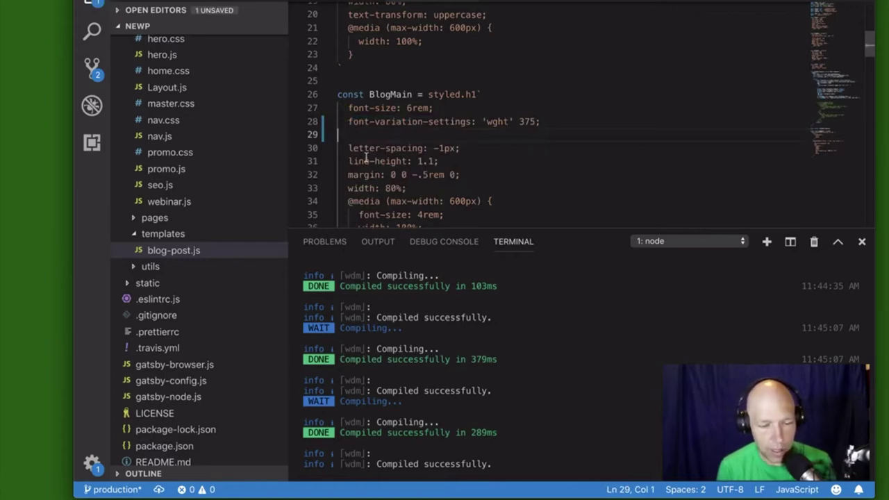
key(BackSpace)
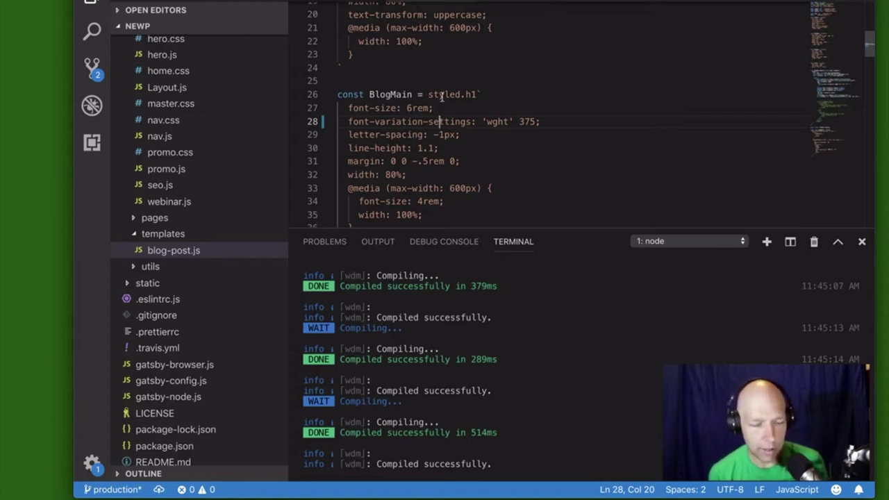
drag(470, 94, 477, 93)
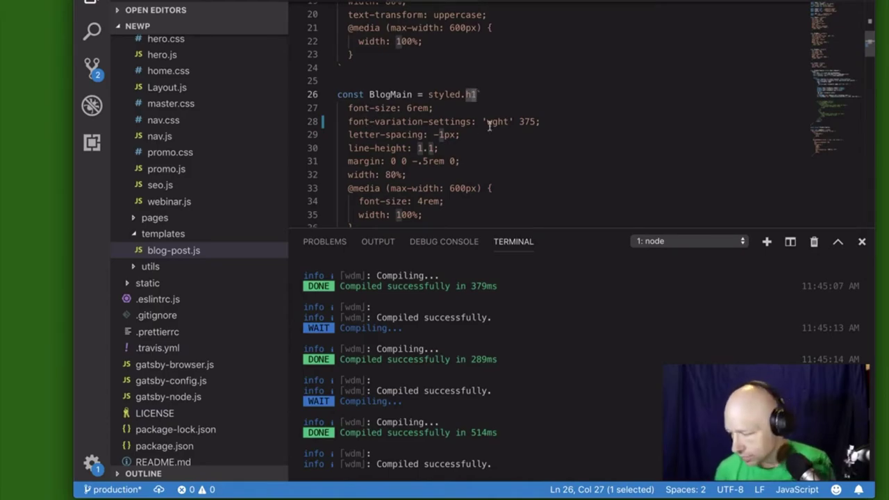
- Reload the blog post in Firefox and inspect the 'As the world burns' headline's fonts
key(super+Tab)
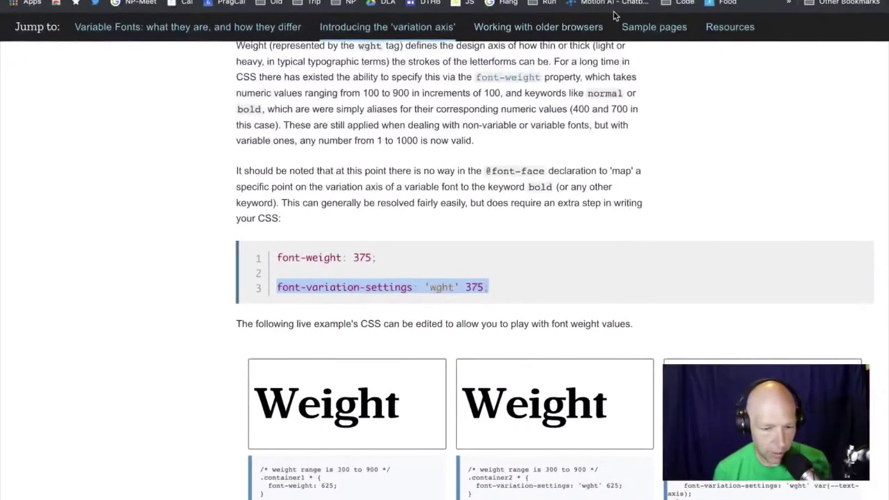
key(ctrl+Right)
key(ctrl+Right)
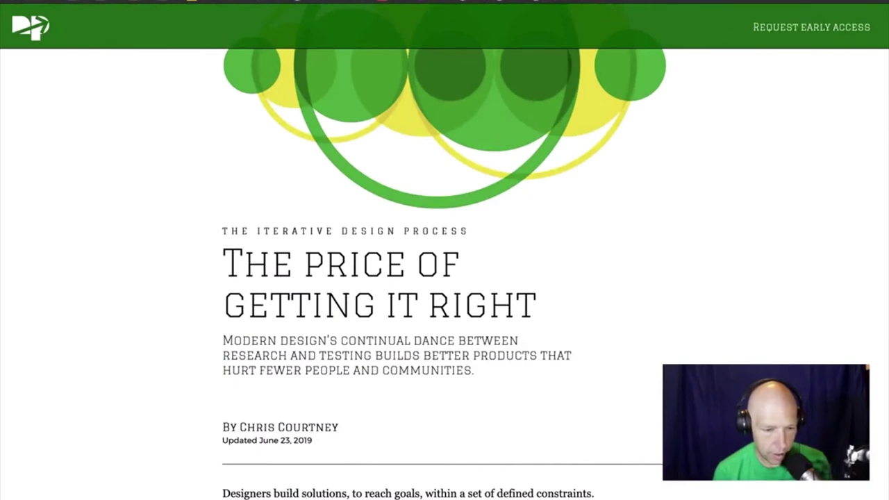
key(ctrl+Right)
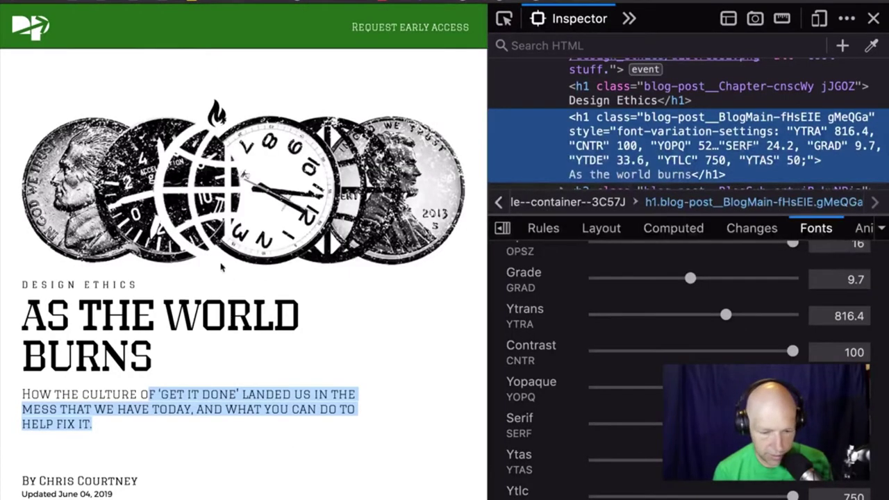
key(super+r)
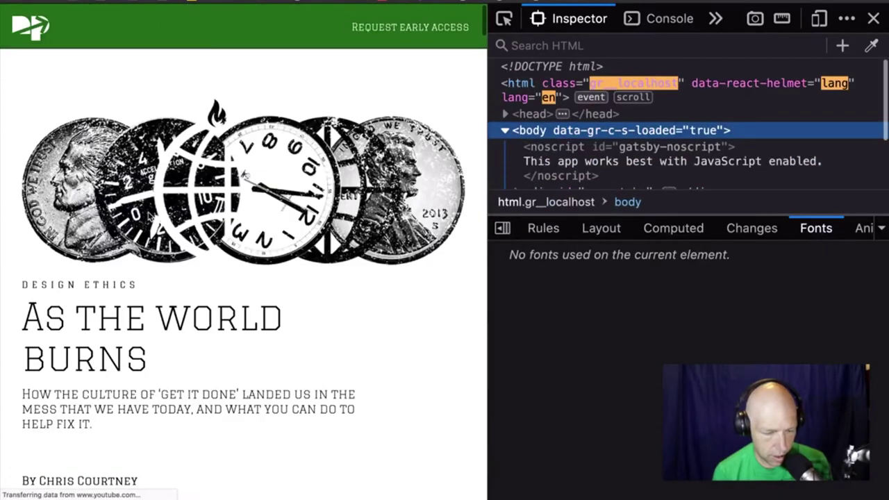
right_click(195, 314)
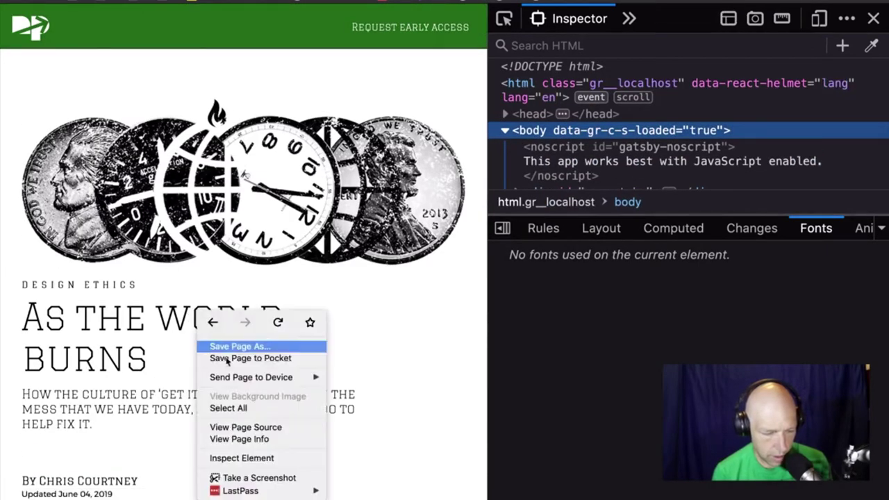
click(241, 458)
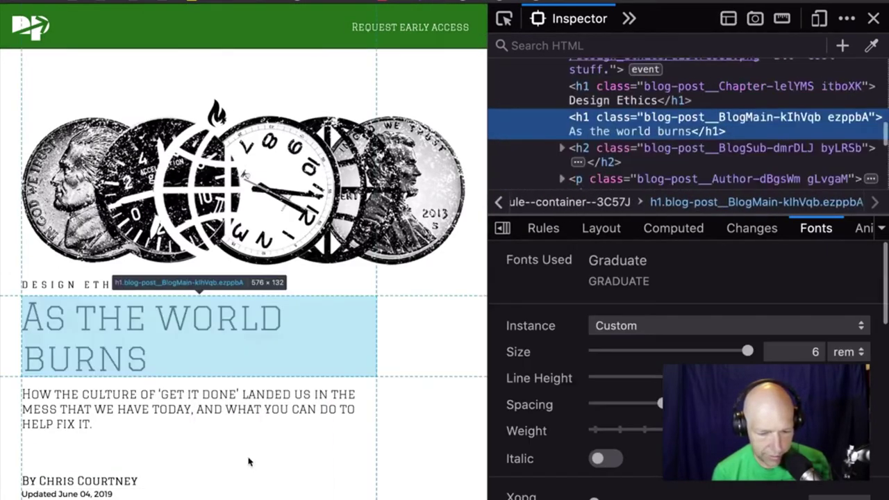
scroll(687, 374, down, 3)
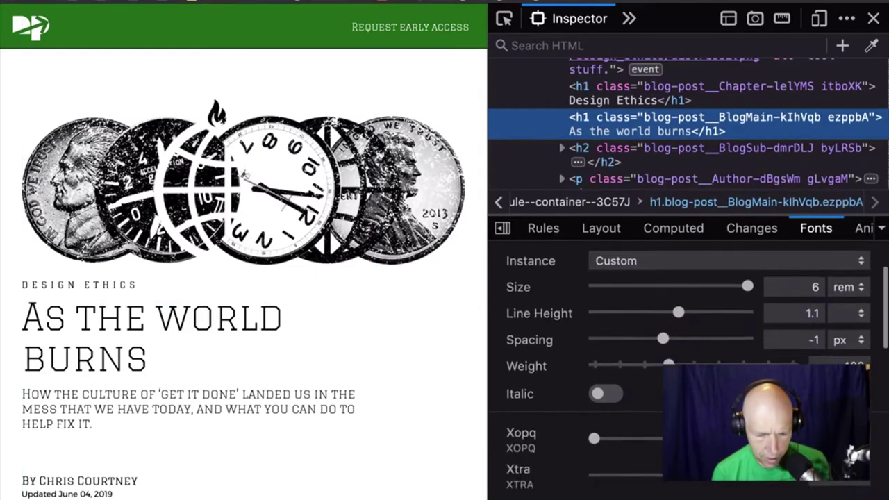
scroll(687, 375, down, 8)
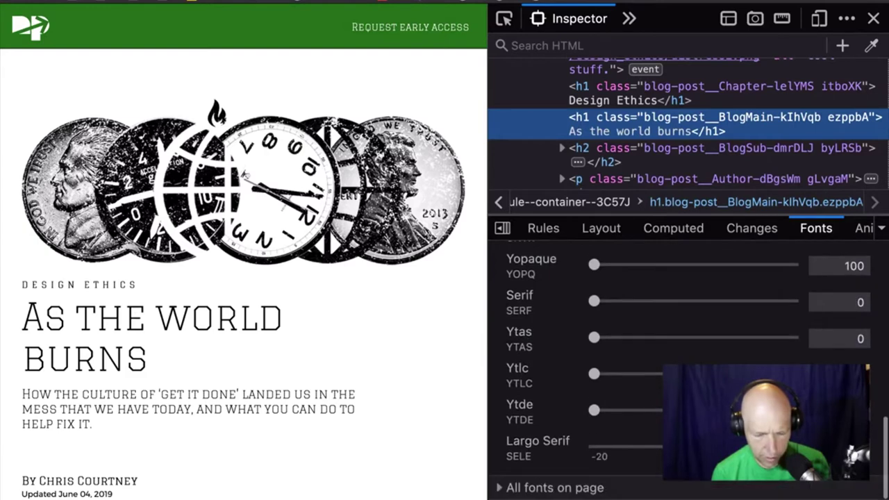
scroll(688, 375, up, 10)
scroll(687, 375, up, 1)
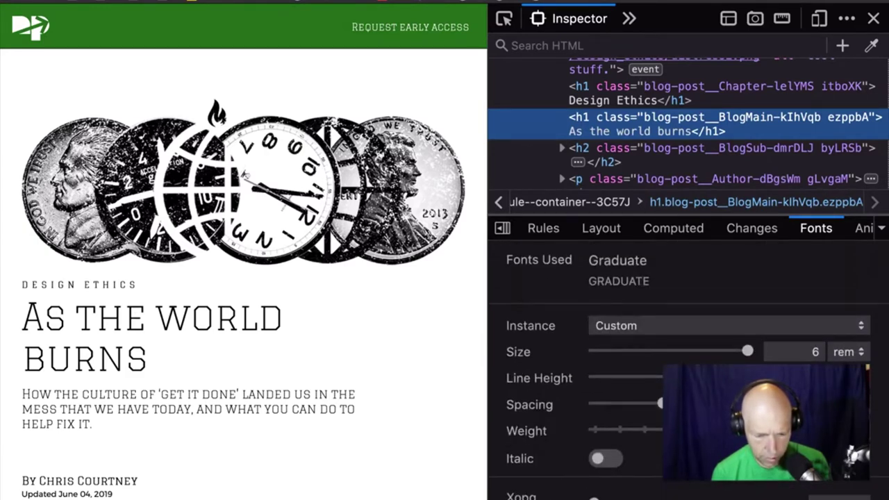
- Check Graduate's named instances, then settle the headline's Weight slider at 400
click(833, 329)
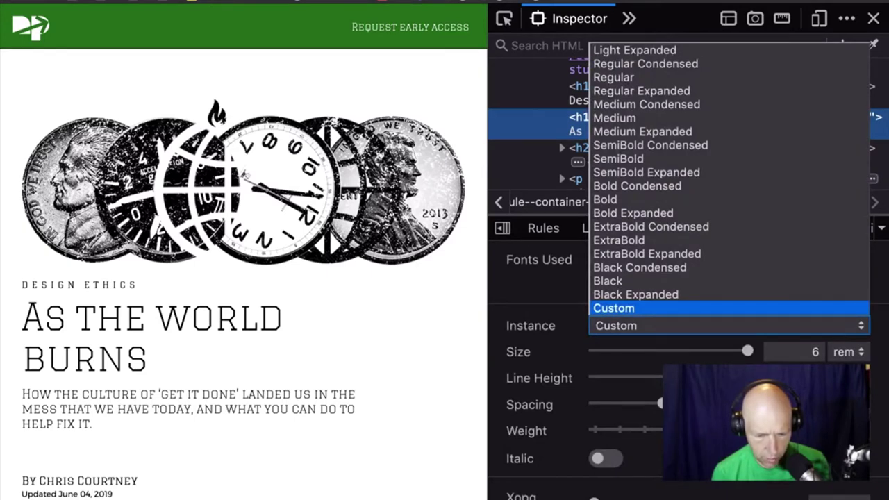
key(Escape)
click(644, 430)
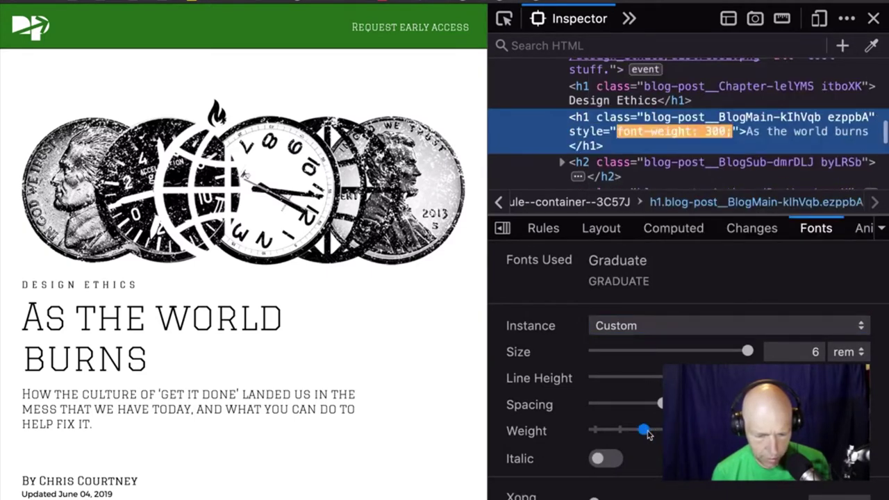
key(Right)
key(Right)
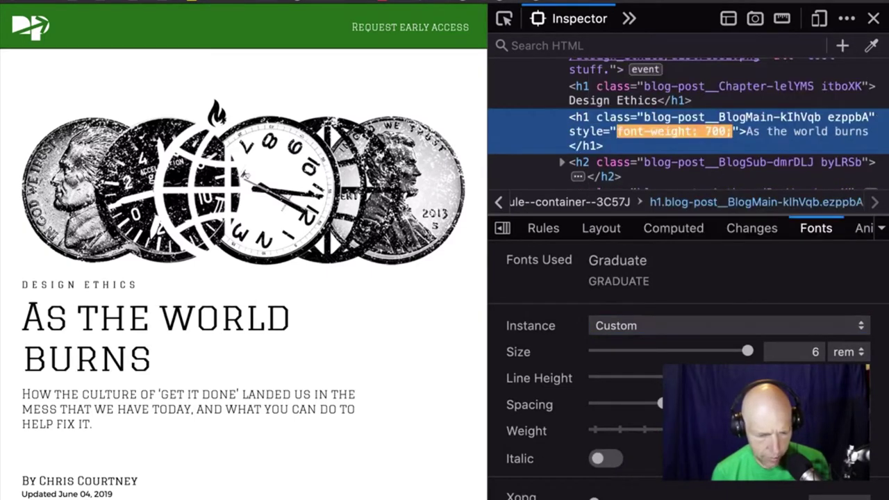
key(Home)
key(Right)
key(Right)
key(Right)
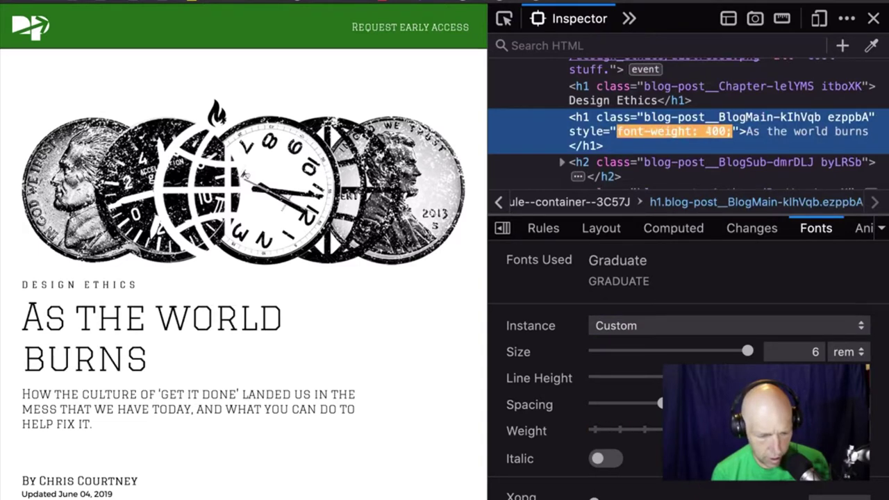
scroll(687, 368, down, 5)
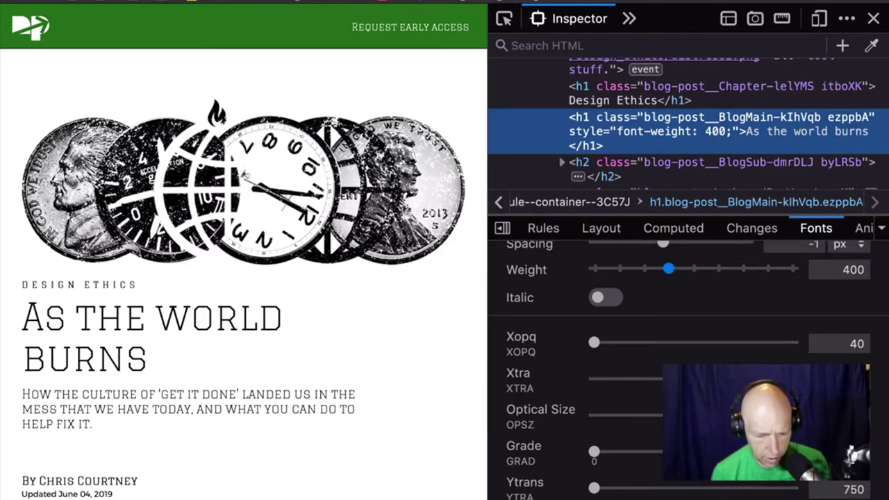
scroll(688, 368, down, 9)
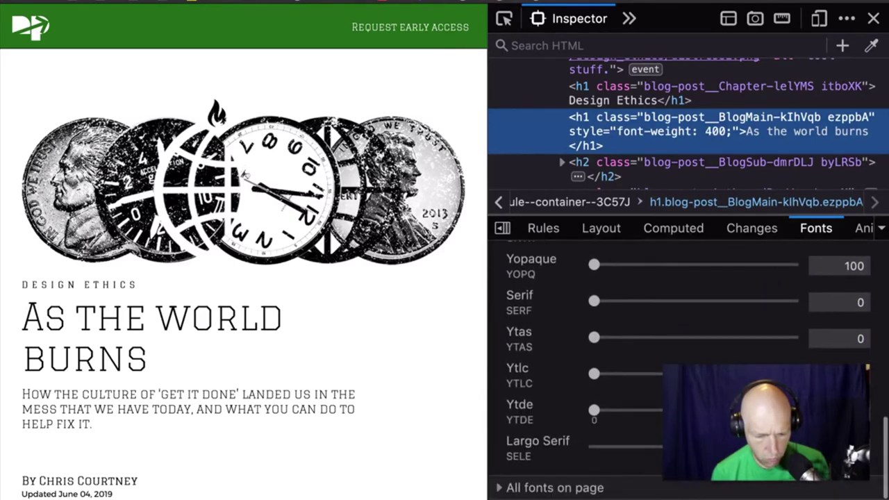
scroll(687, 368, up, 14)
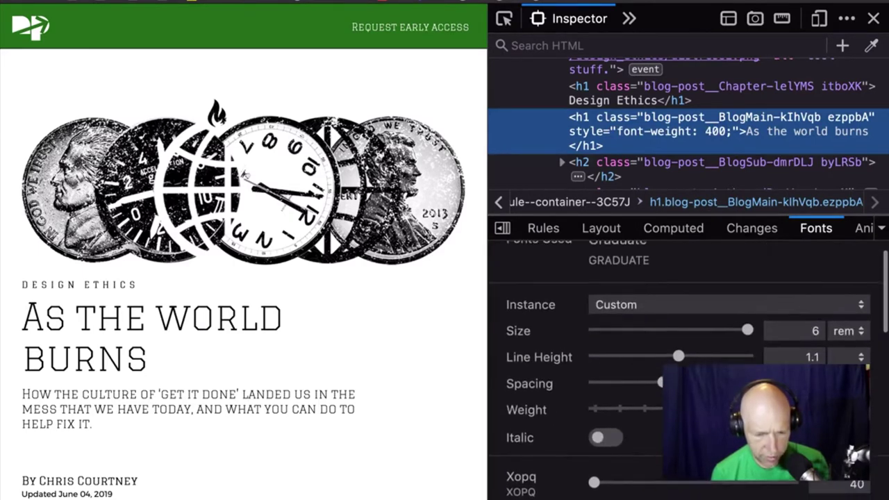
- Change the BlogMain heading's wght value on line 28 of blog-post.js from 375 to 500
key(ctrl+Right)
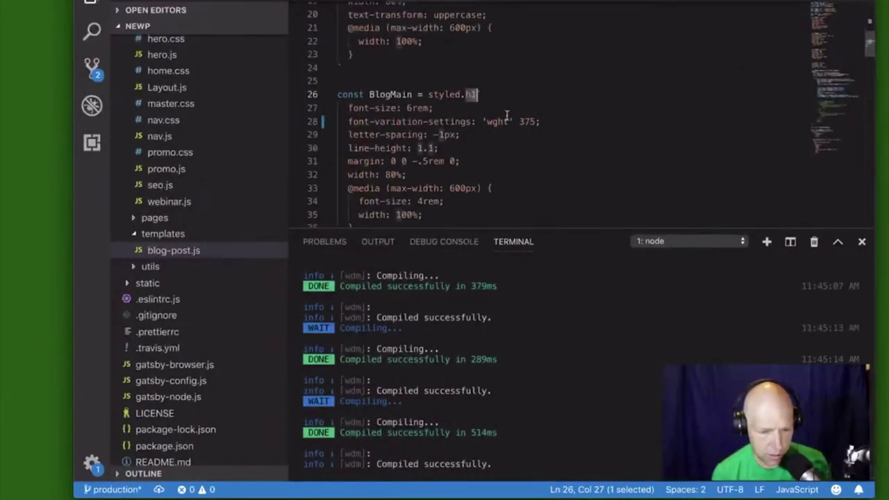
click(536, 121)
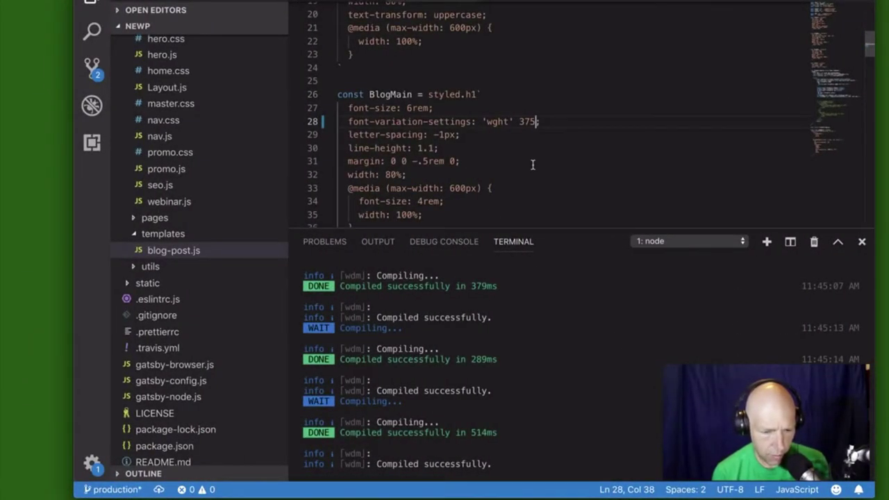
scroll(532, 164, down, 5)
scroll(532, 164, up, 7)
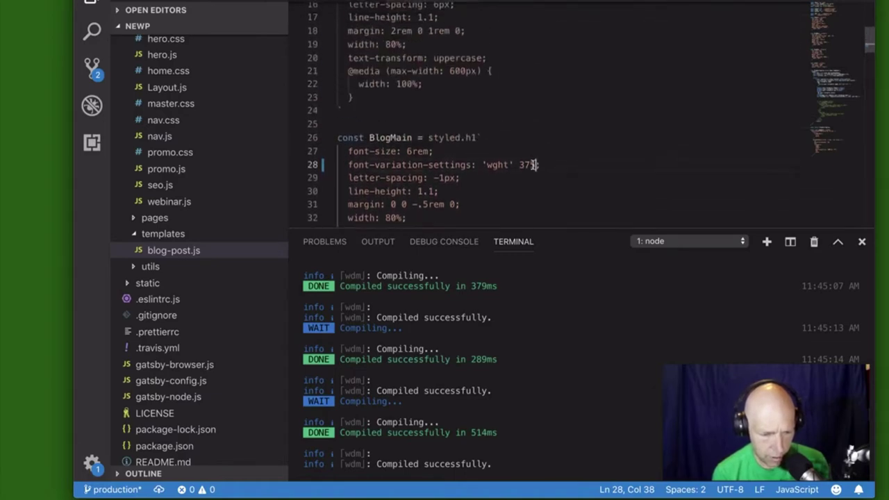
scroll(532, 165, up, 2)
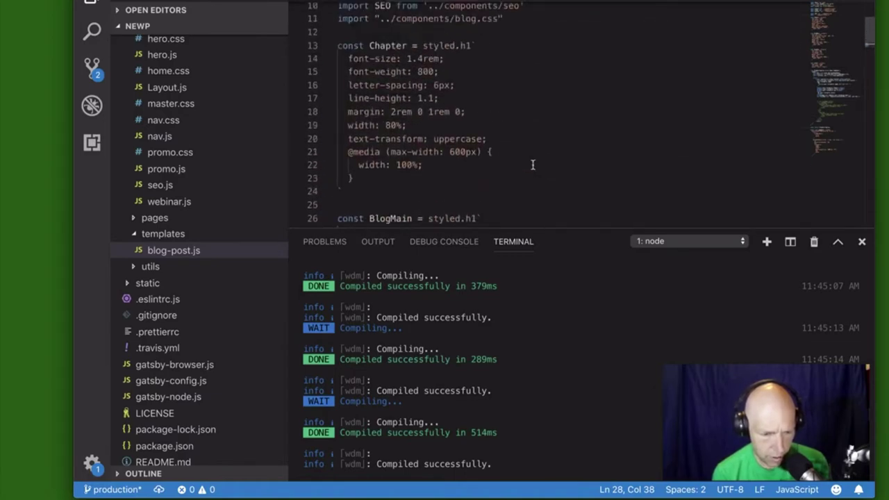
scroll(532, 164, down, 5)
scroll(533, 165, up, 1)
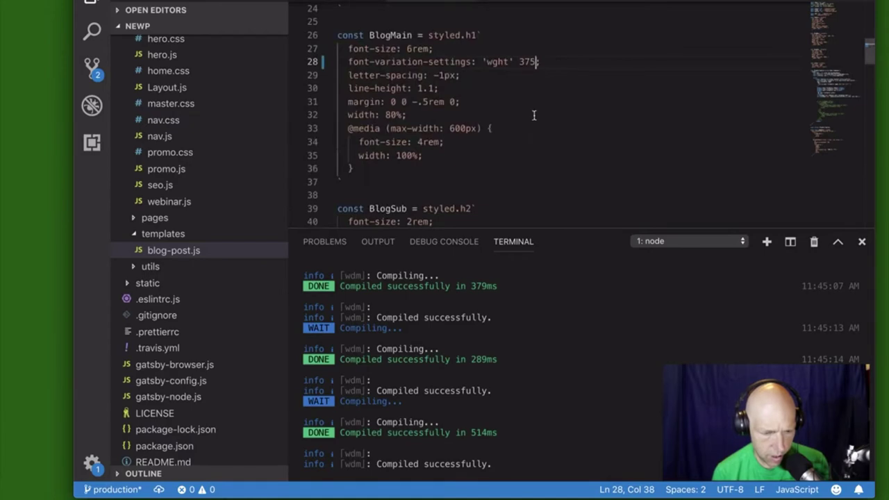
key(BackSpace)
key(BackSpace)
key(BackSpace)
text(500)
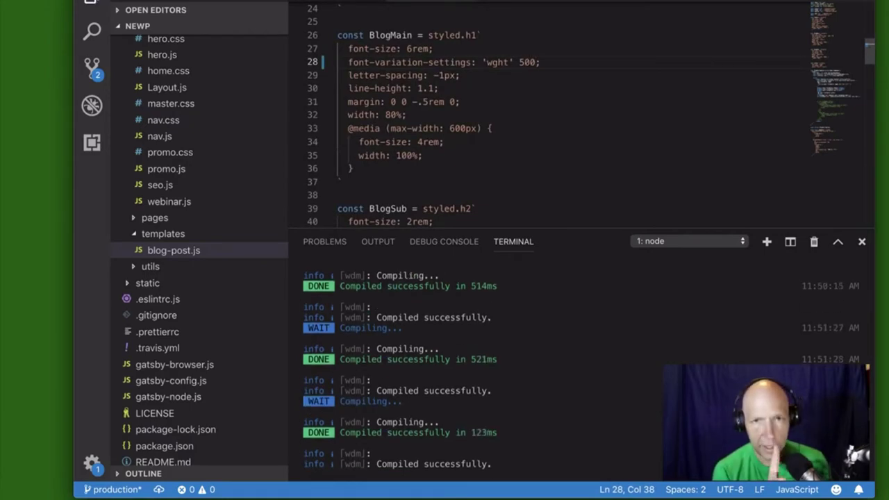
scroll(583, 114, up, 1)
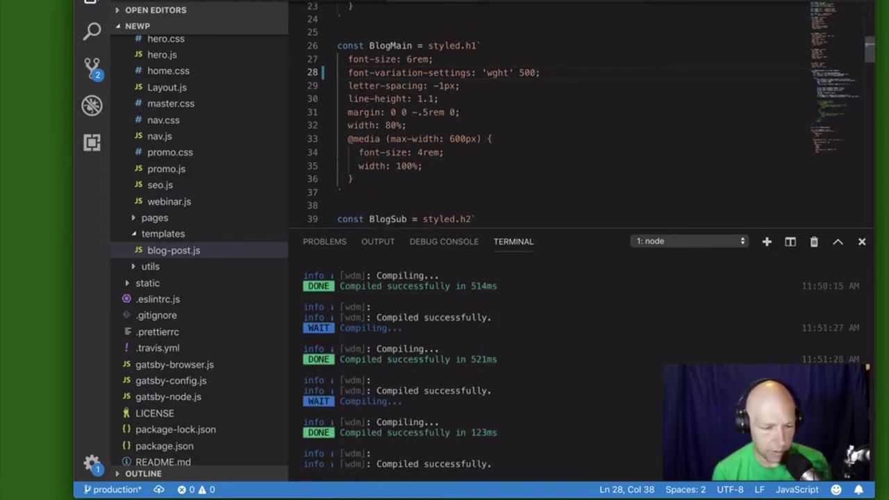
- Reload the blog post with weight 500 and inspect the headline element
key(ctrl+Left)
key(ctrl+Right)
key(ctrl+Right)
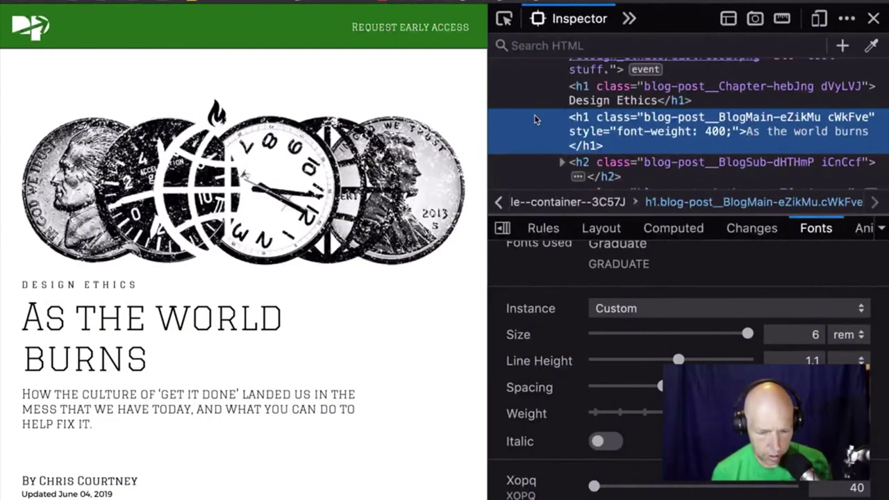
key(super+r)
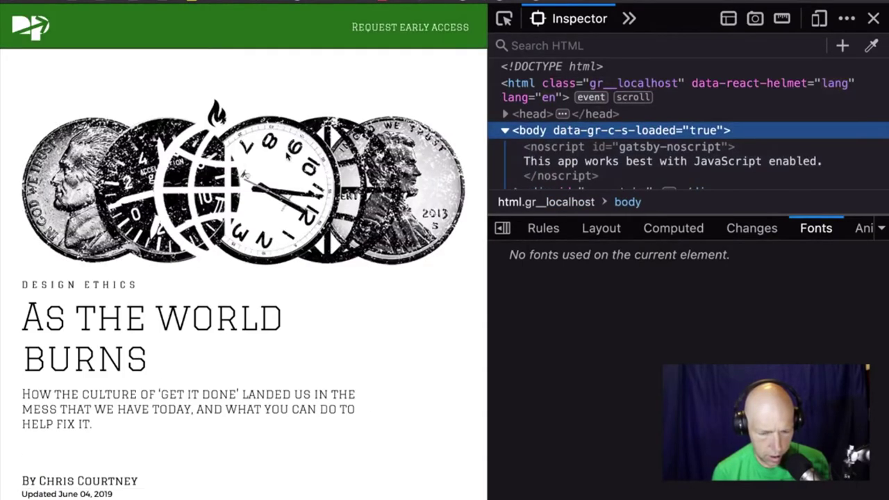
right_click(212, 310)
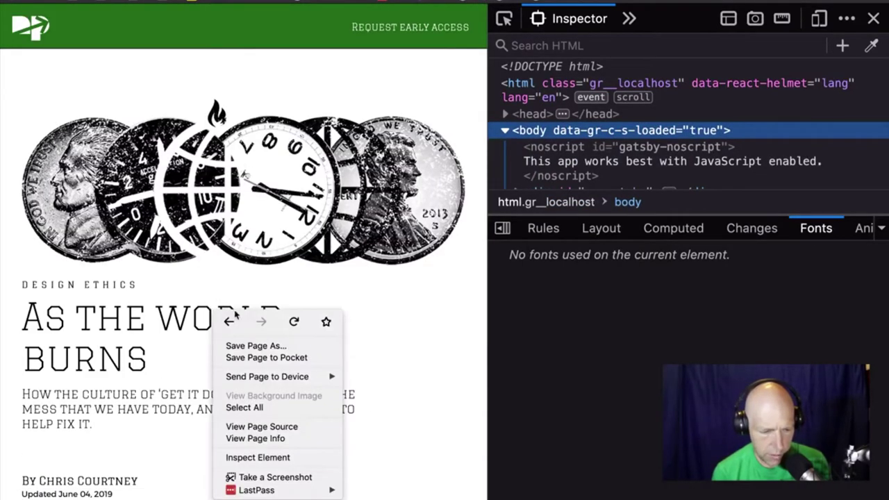
click(273, 458)
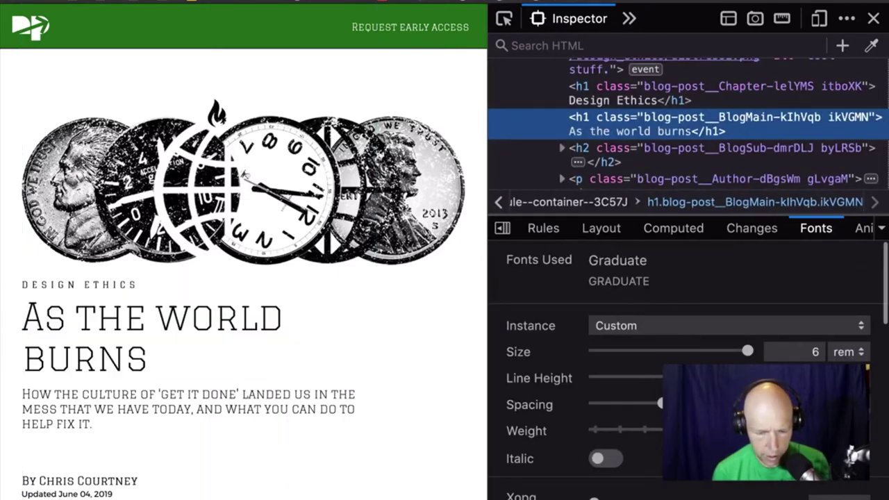
- Raise the headline's Xtra axis slider to 502 in the Fonts panel
scroll(687, 368, down, 2)
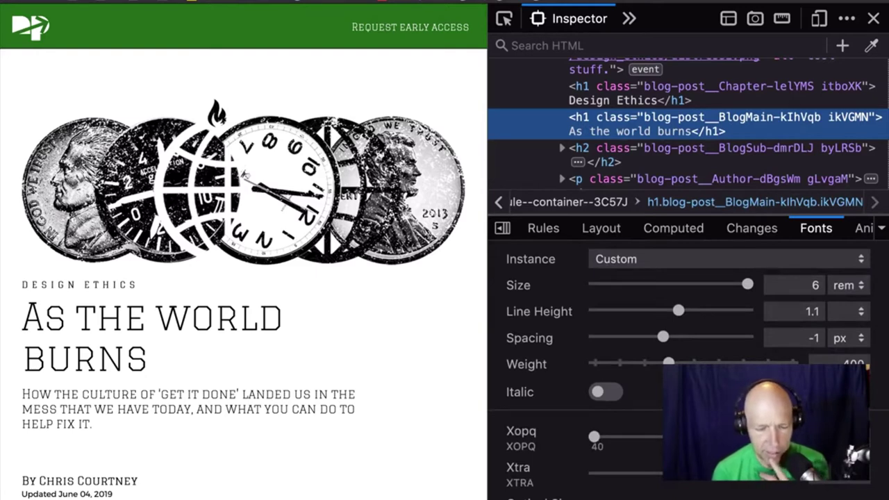
scroll(687, 367, down, 4)
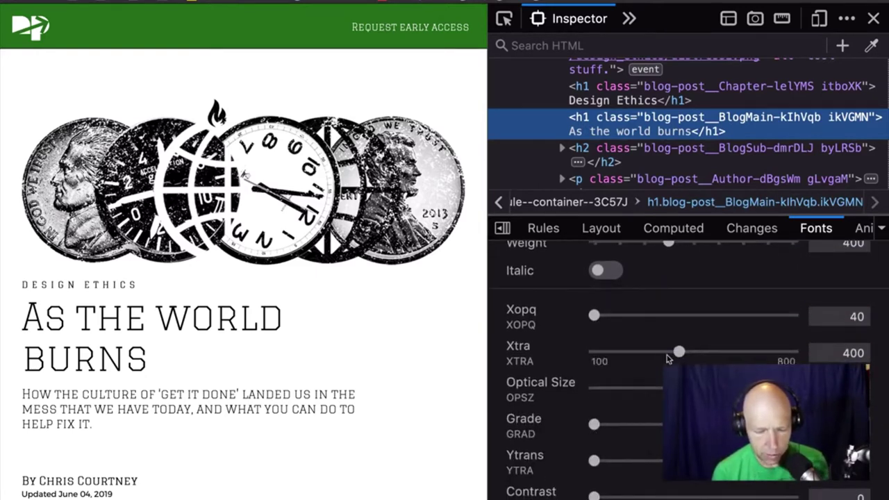
drag(679, 353, 708, 360)
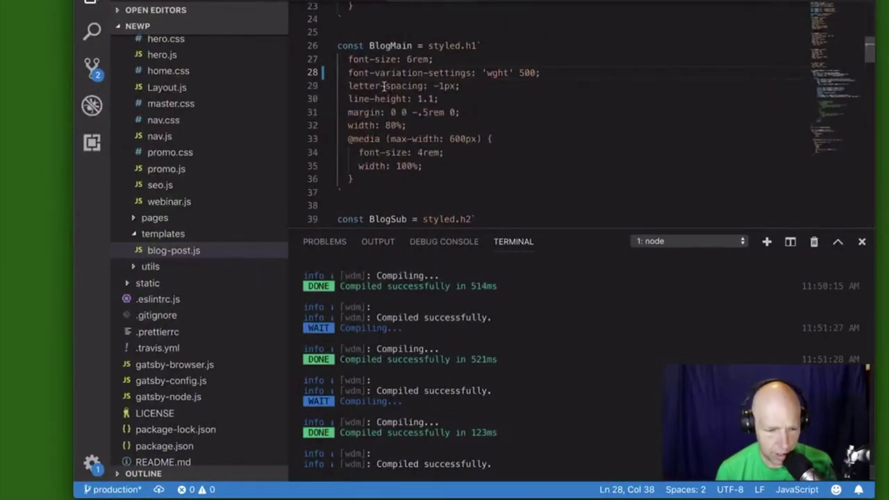
- Change line 28 to 'xtra' 550, save blog-post.js, and reload the blog post in Firefox
click(509, 72)
key(BackSpace)
key(BackSpace)
key(BackSpace)
key(BackSpace)
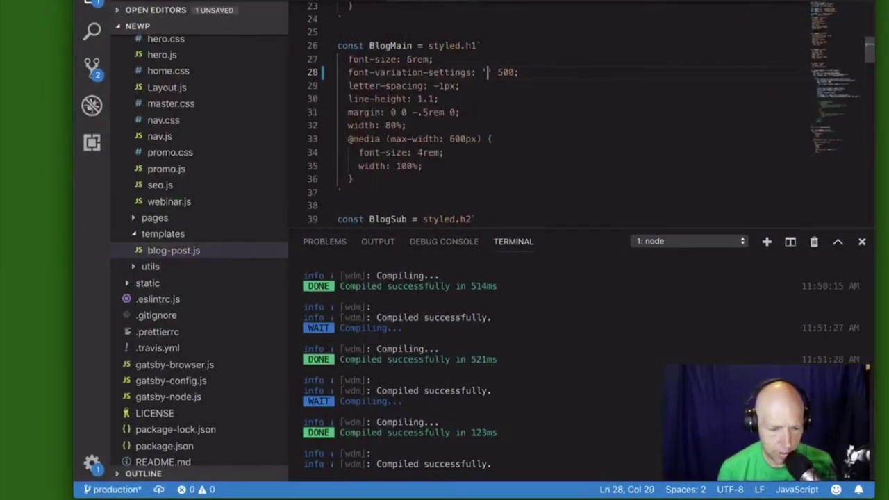
text(xtra)
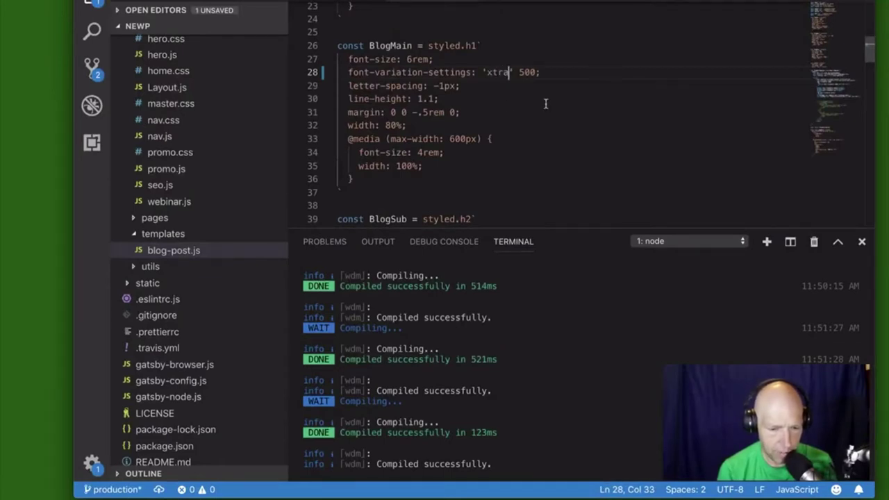
click(524, 72)
key(Delete)
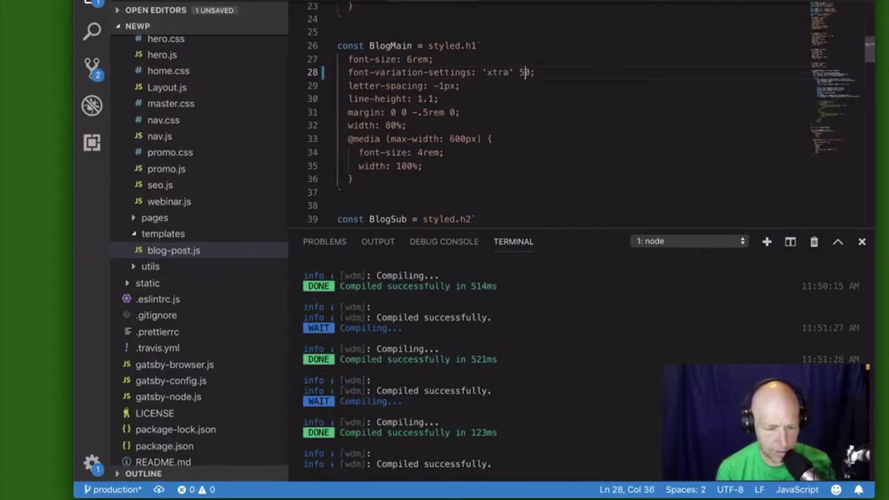
text(5)
key(super+s)
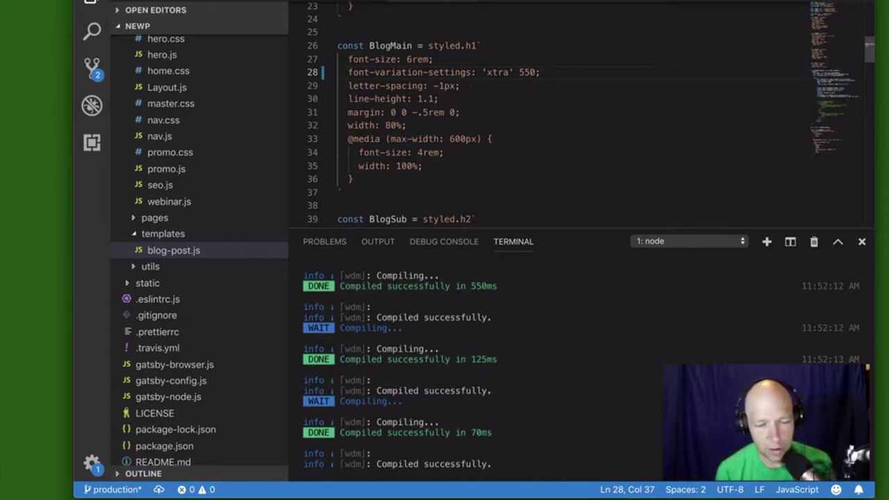
key(super+Tab)
key(super+r)
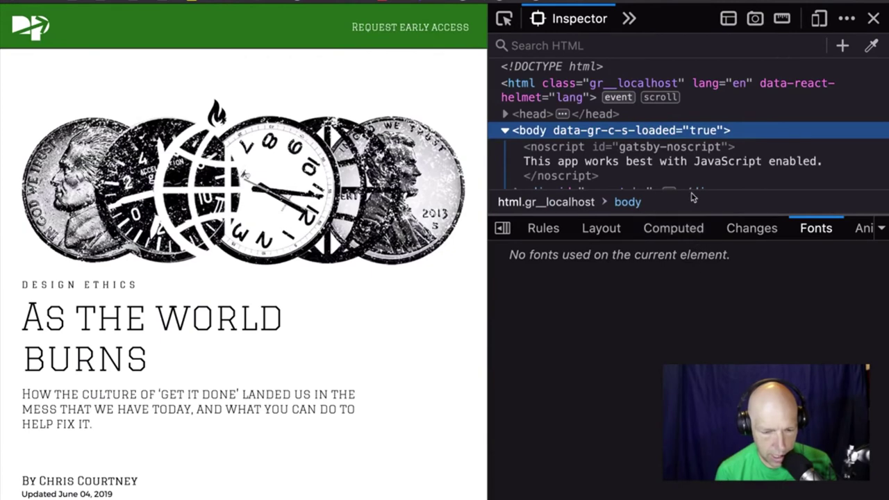
- Inspect the headline's Graduate font axes, finding Xtra at 400 instead of 550
right_click(251, 306)
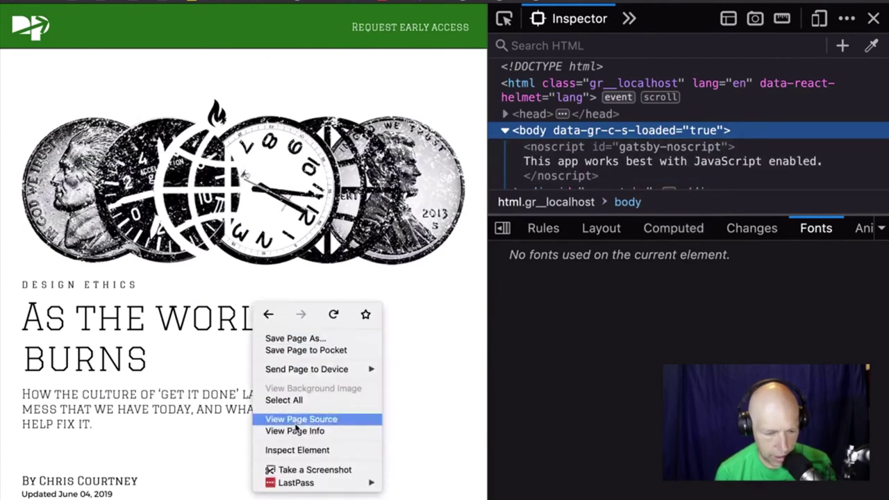
click(298, 451)
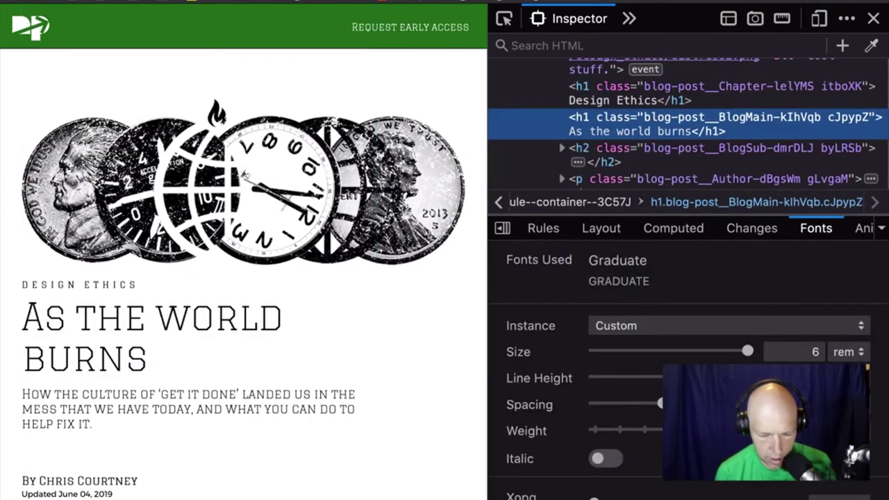
scroll(687, 372, down, 5)
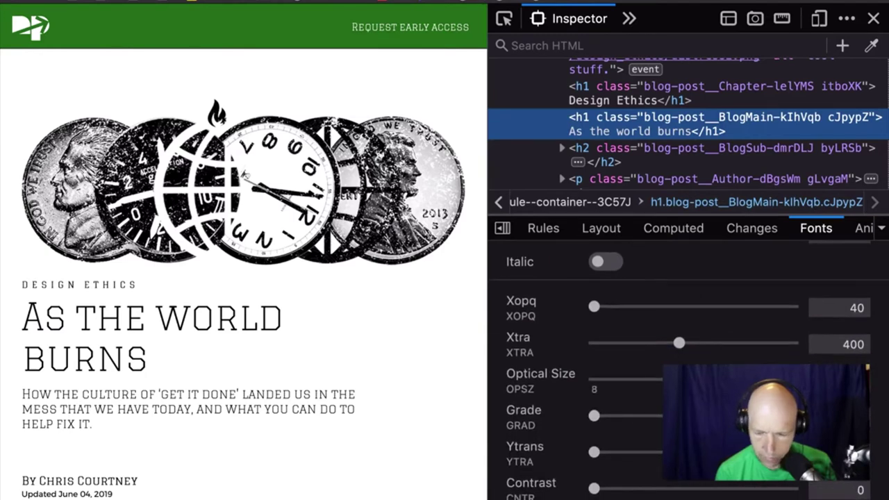
click(830, 341)
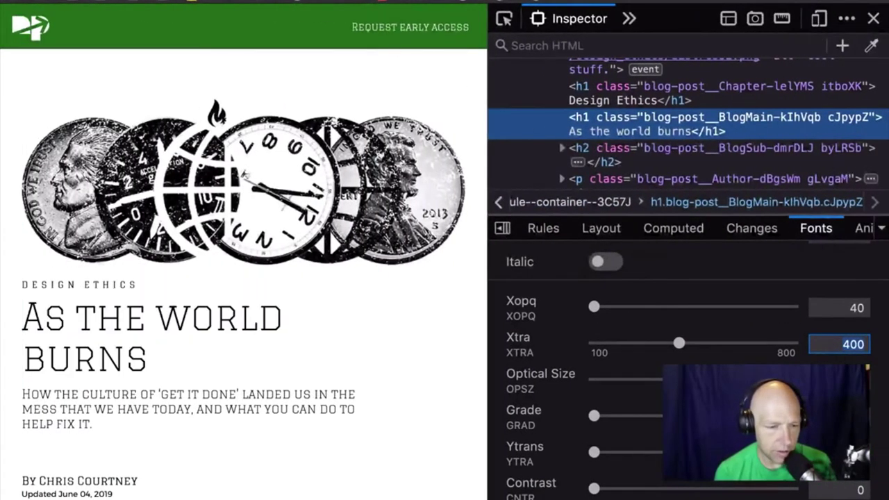
- Search Google for 'graduate variable font' in a new tab
key(ctrl+t)
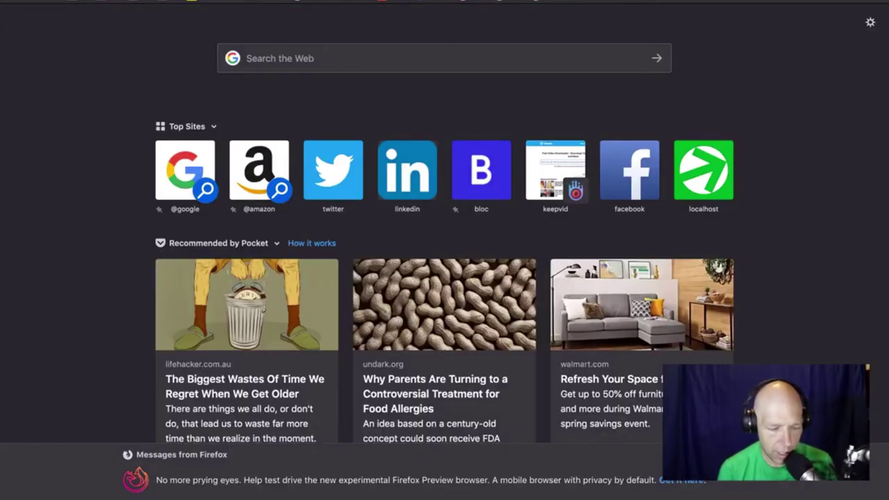
text(graduate)
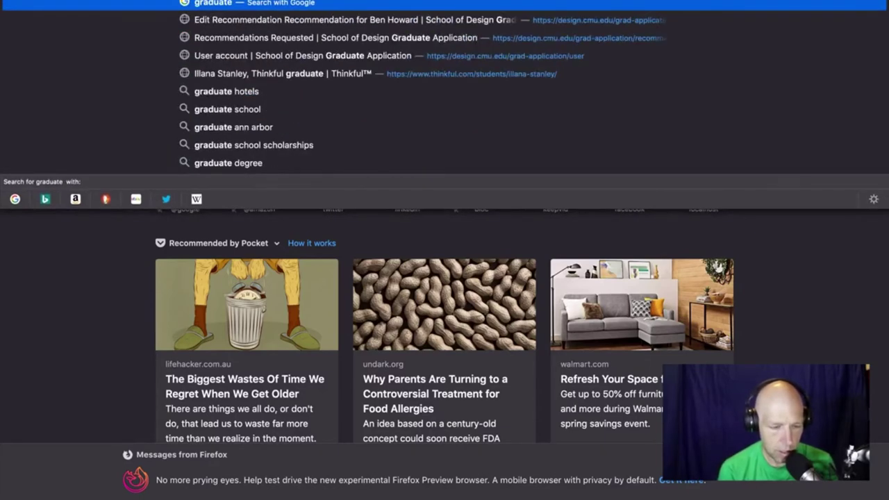
text( variable font)
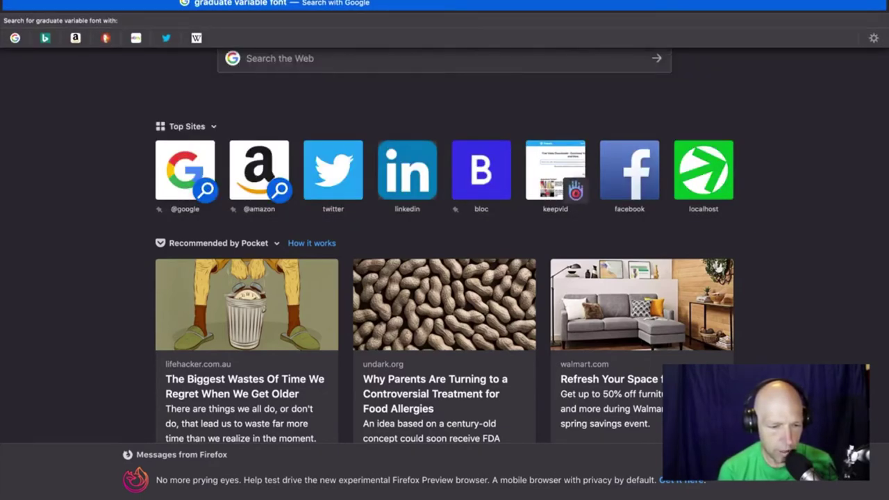
key(Return)
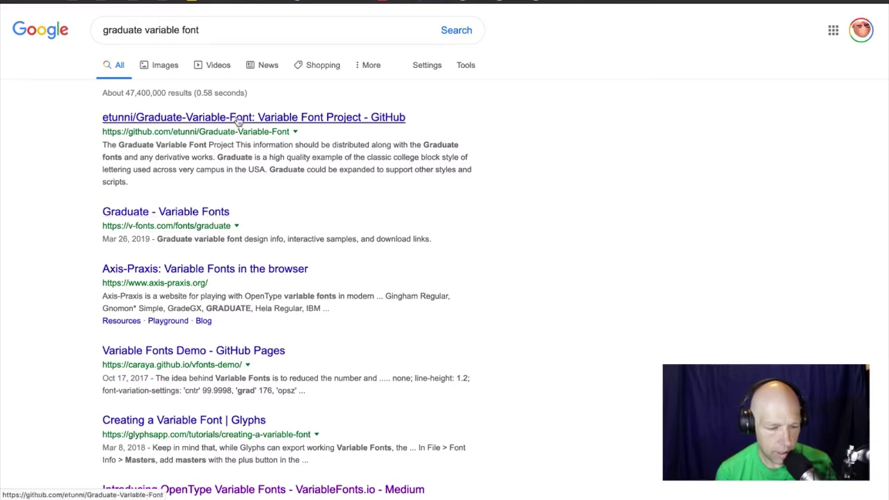
- Open the etunni/Graduate-Variable-Font GitHub repository and scroll its README to the History section
click(255, 118)
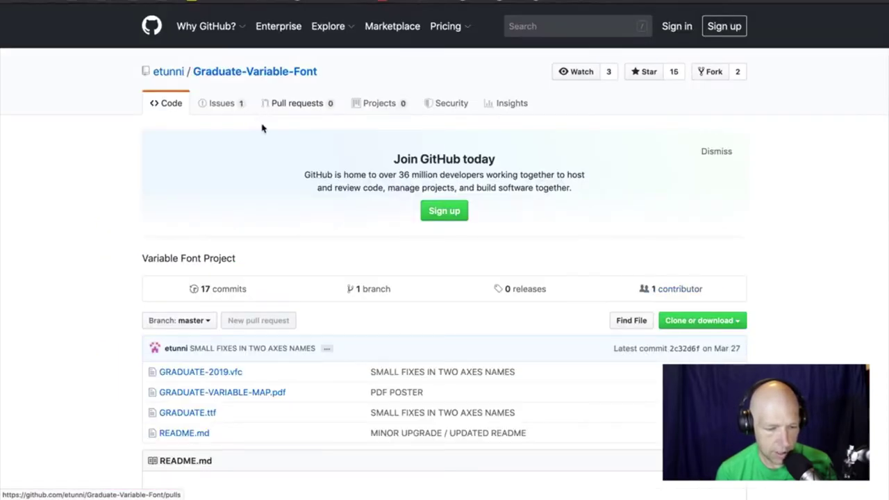
scroll(360, 280, down, 5)
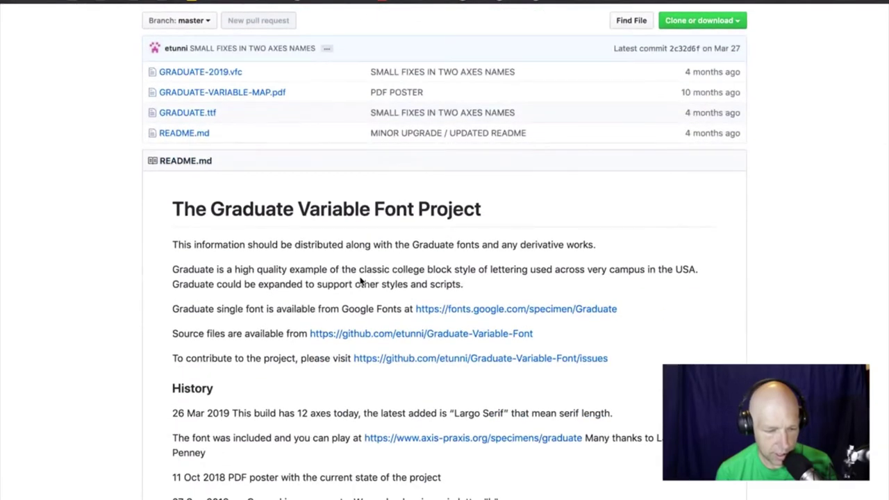
scroll(359, 280, down, 2)
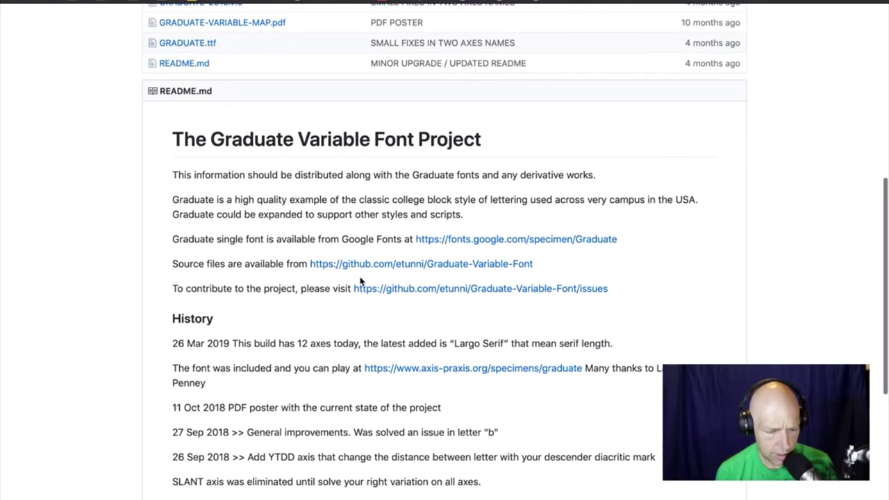
scroll(387, 270, down, 4)
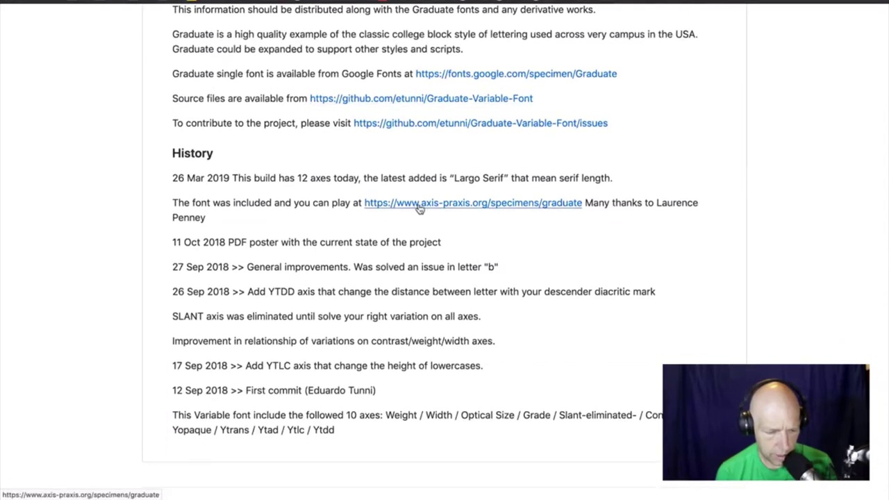
- Open the Axis-Praxis Graduate specimen and look over its named instances
click(418, 207)
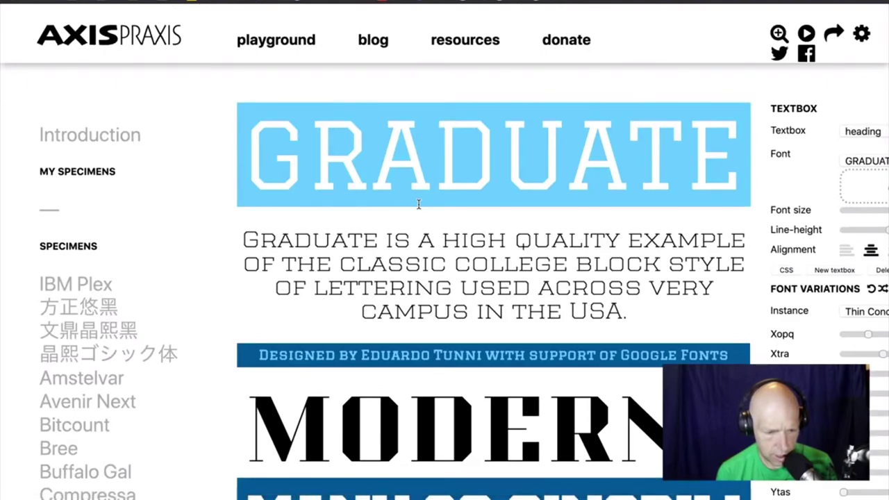
scroll(419, 204, right, 4)
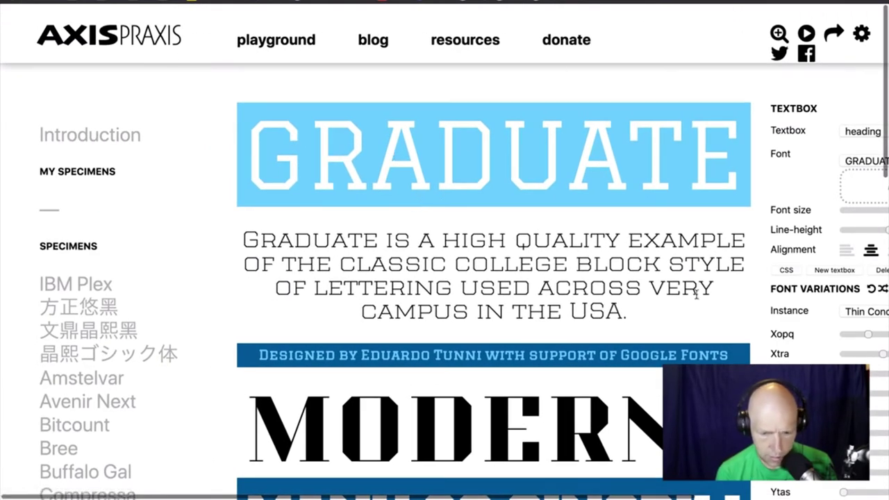
scroll(797, 221, right, 5)
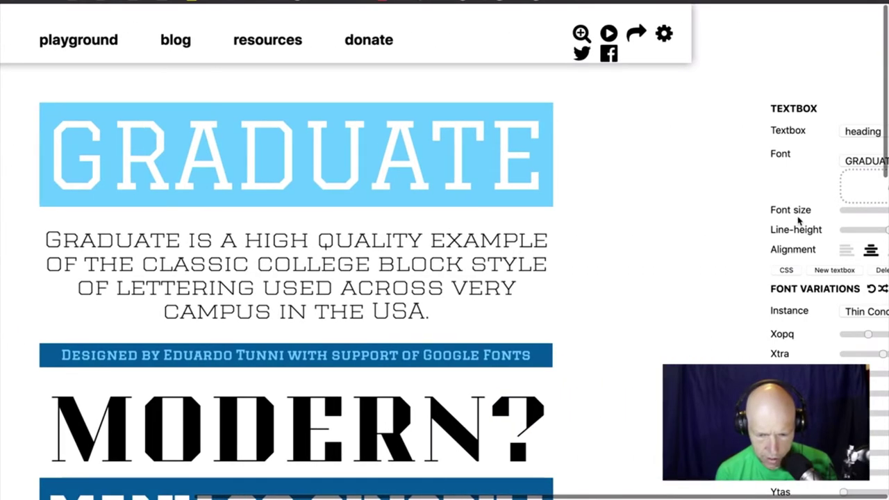
scroll(826, 292, left, 5)
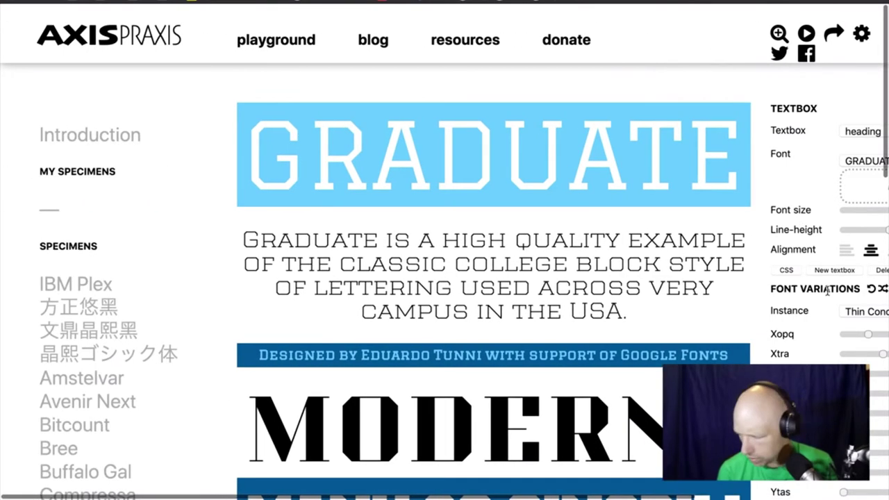
scroll(826, 291, down, 7)
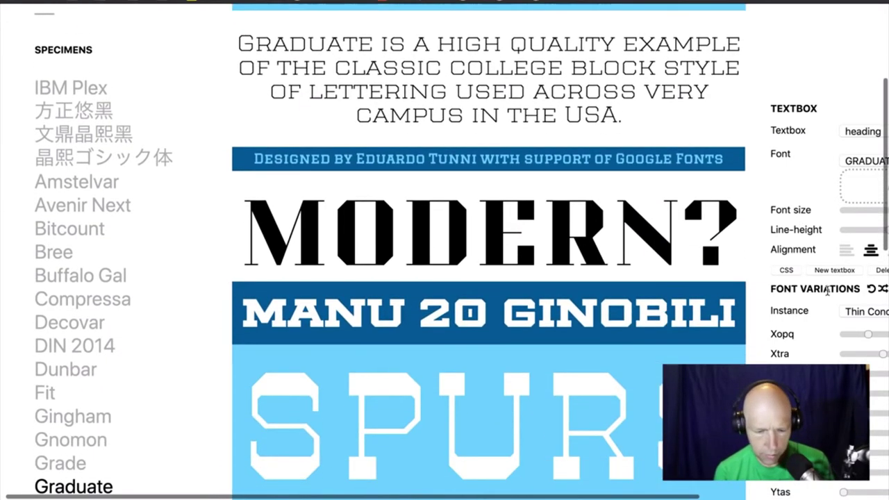
scroll(827, 292, down, 2)
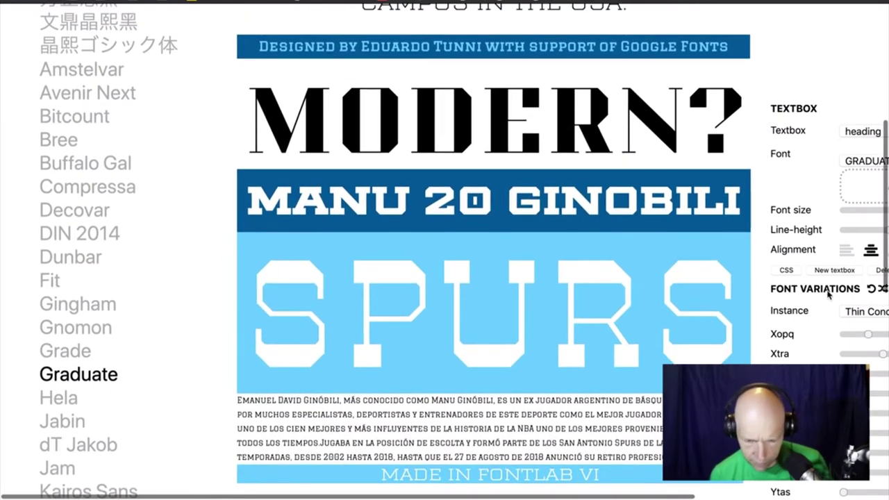
click(857, 314)
click(858, 316)
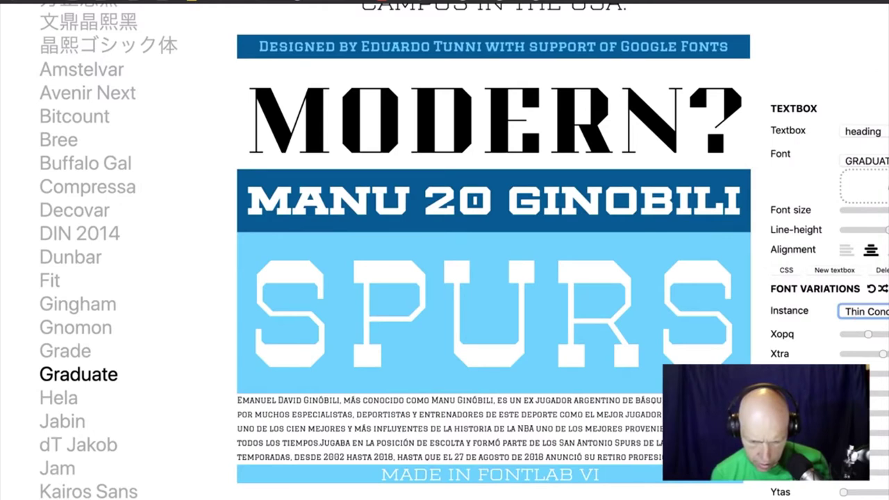
scroll(858, 320, down, 1)
- Set the specimen text alignment to left
click(861, 355)
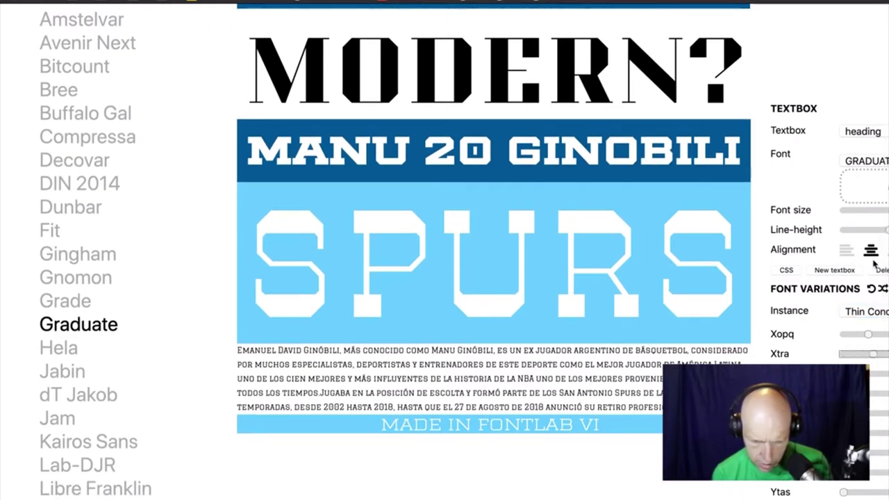
click(846, 251)
scroll(635, 248, up, 3)
scroll(635, 248, up, 5)
scroll(635, 248, down, 10)
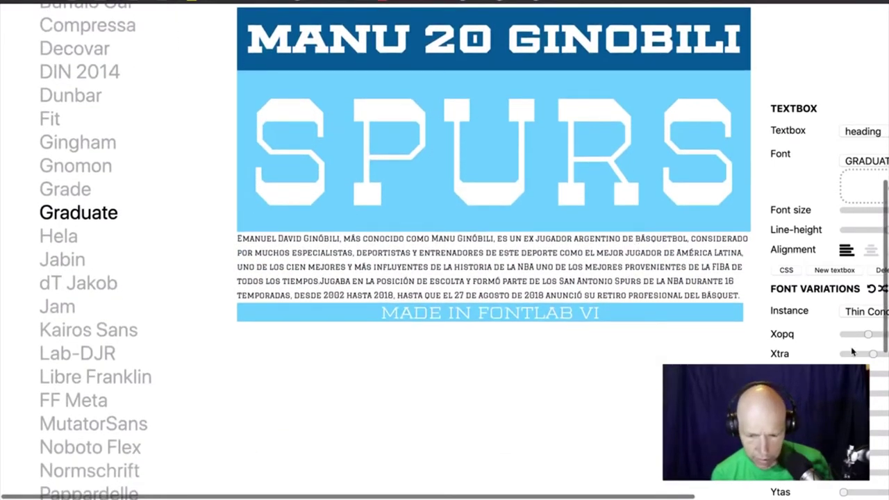
scroll(852, 352, up, 10)
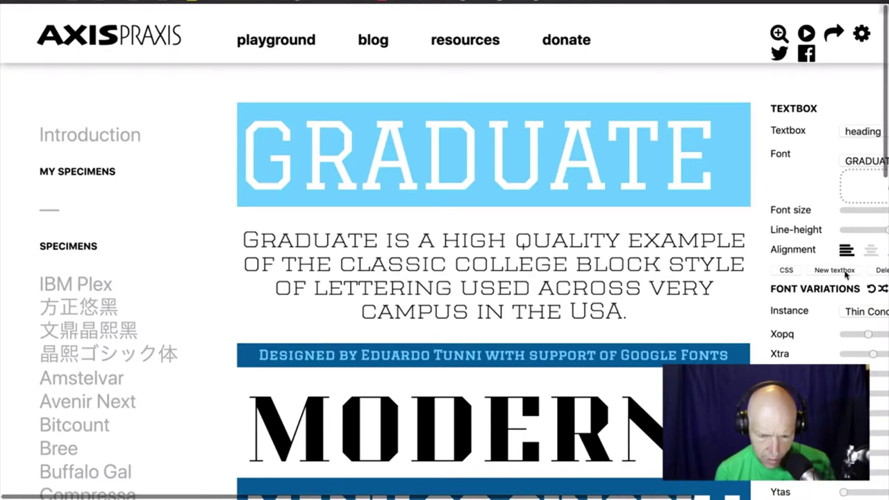
- Add a new textbox with id 'test' to the specimen
click(835, 270)
text(test)
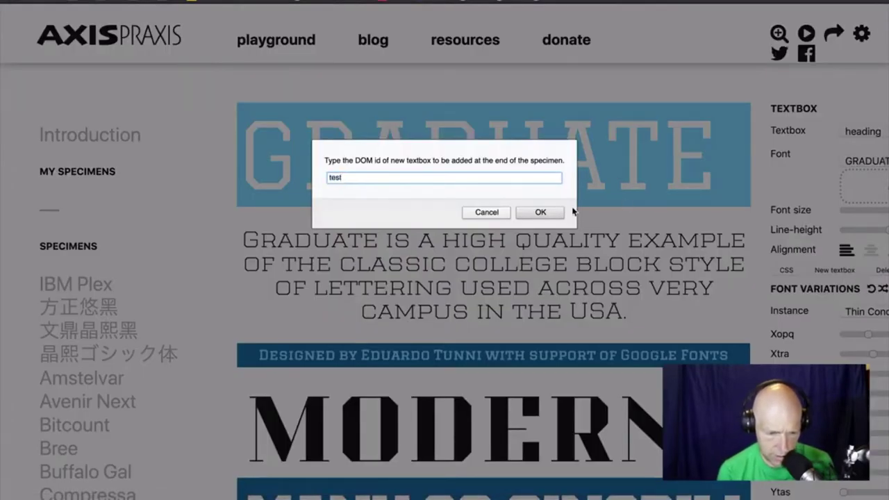
click(559, 212)
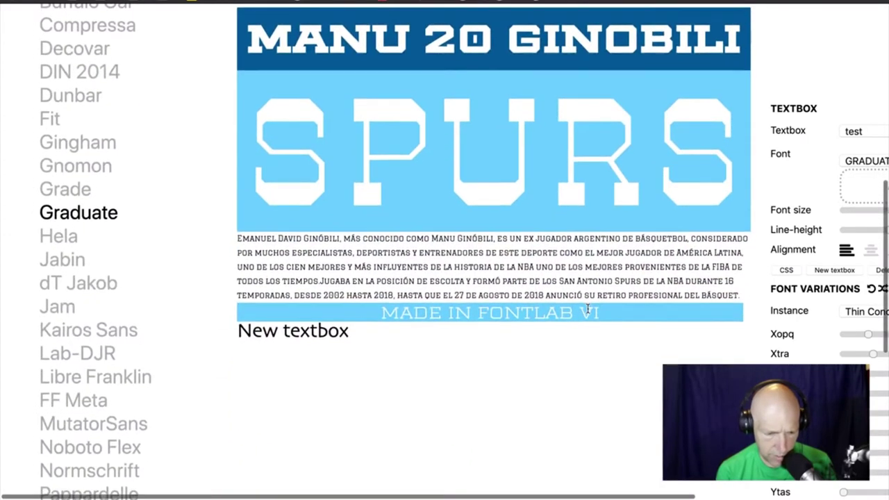
scroll(587, 311, down, 5)
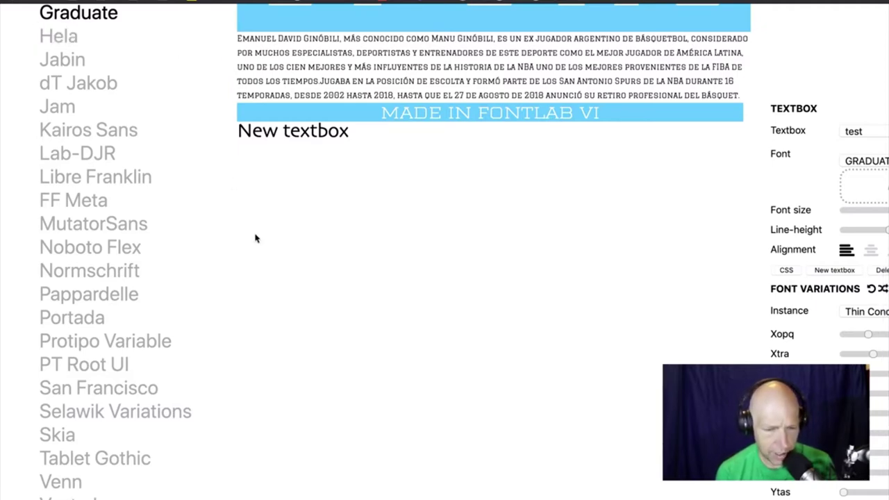
key(ctrl+Left)
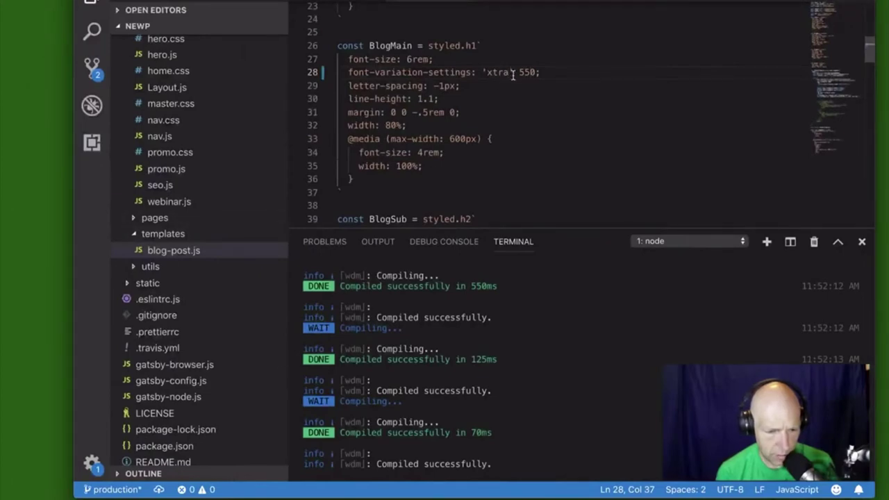
- On MDN, select the font-weight line of the code sample to compare it with 'wght'
key(ctrl+Right)
key(ctrl+Right)
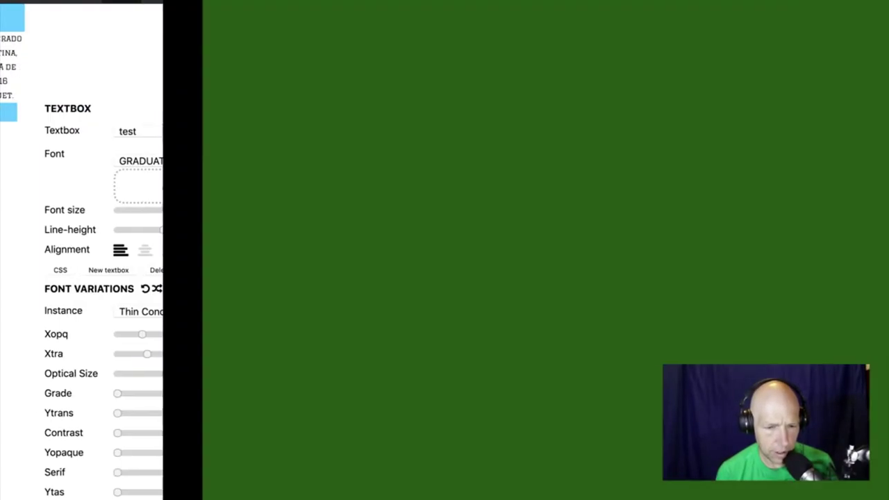
key(ctrl+Left)
key(ctrl+Left)
key(ctrl+Left)
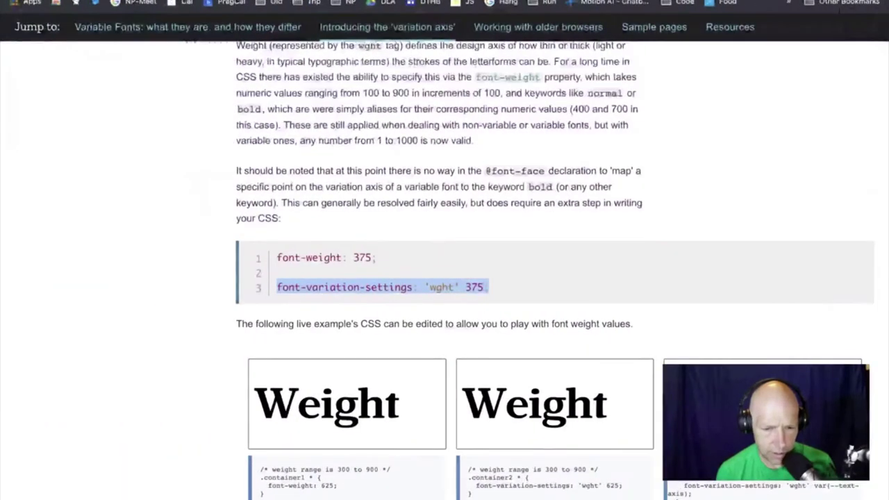
click(445, 261)
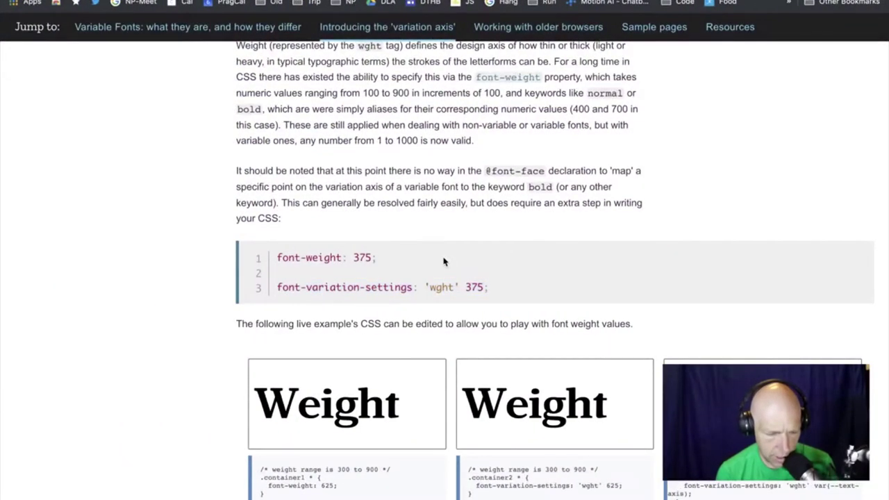
drag(377, 258, 285, 256)
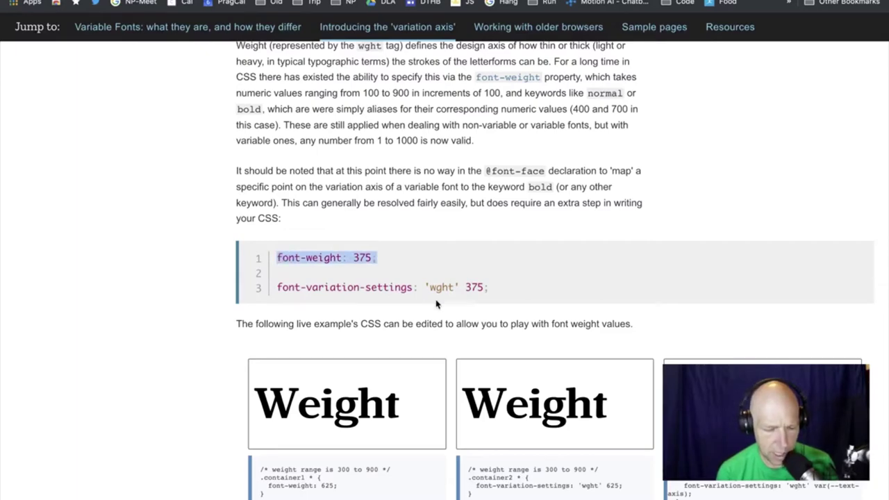
key(ctrl+Right)
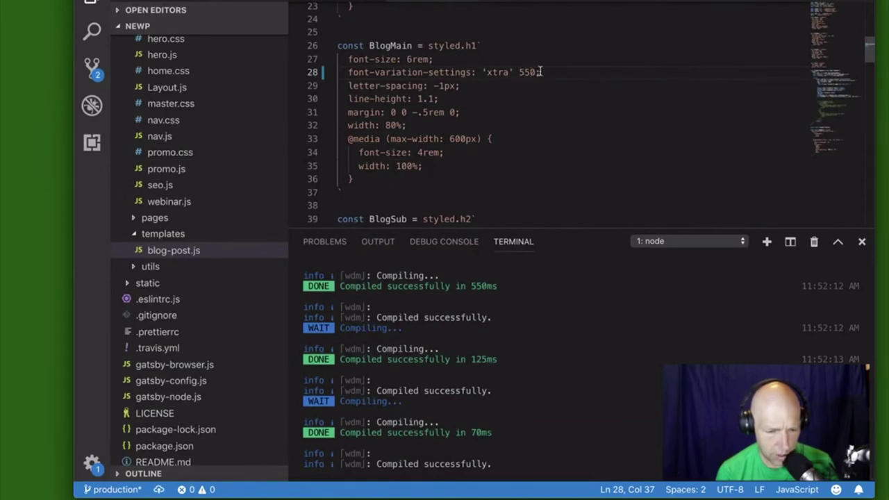
- Rewrite line 28 as font-weight: 550, replacing the 'xtra' font-variation-settings declaration
text(0;)
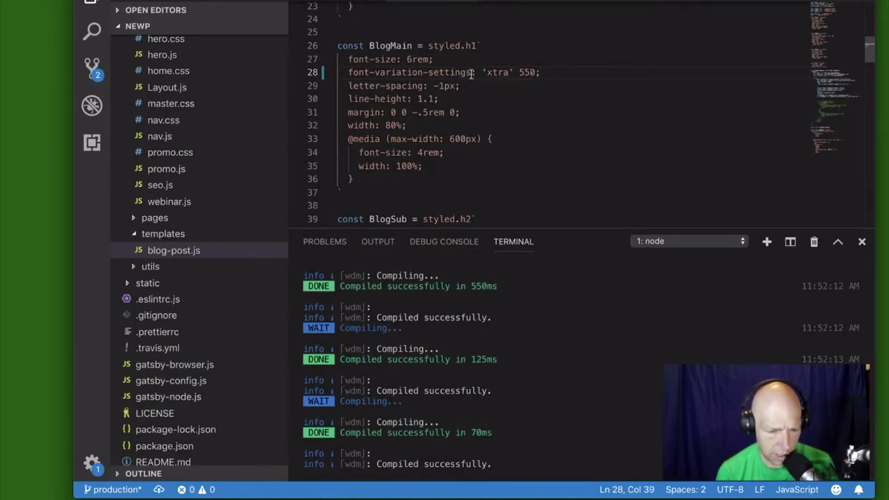
drag(471, 72, 375, 74)
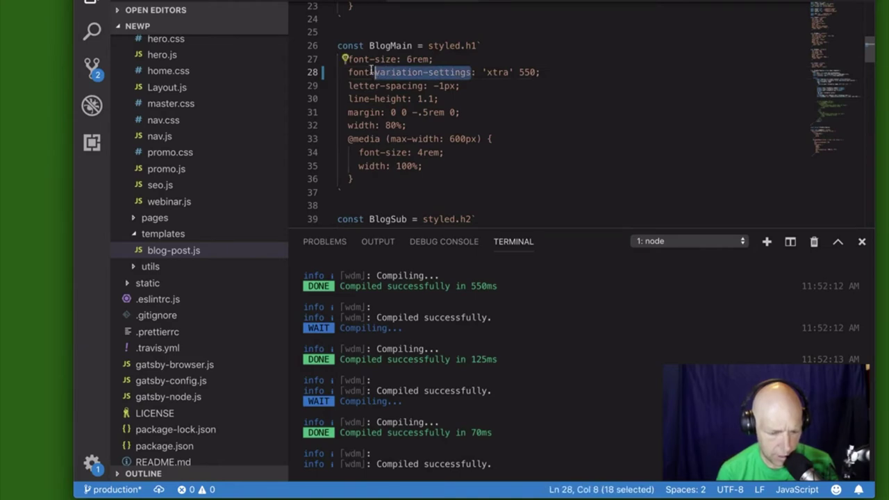
text(weight)
click(413, 72)
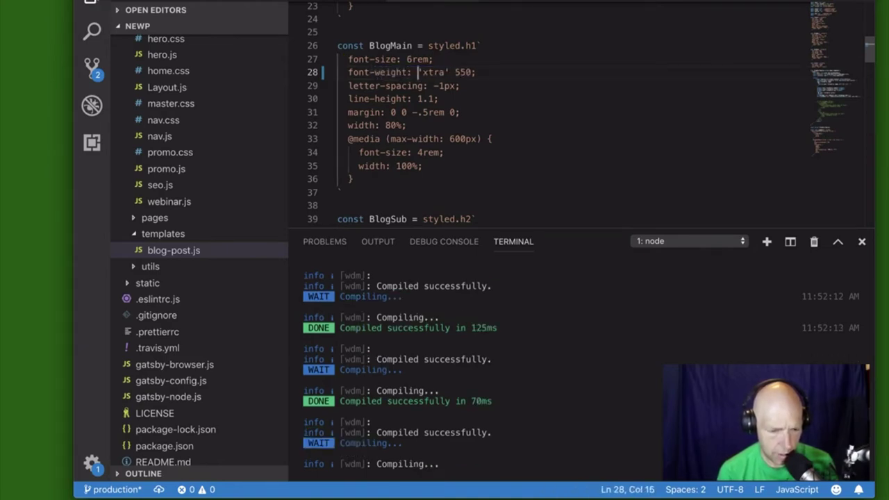
key(shift+Right)
key(shift+Right)
key(shift+Right)
key(shift+Right)
key(shift+Right)
key(shift+Right)
key(shift+Right)
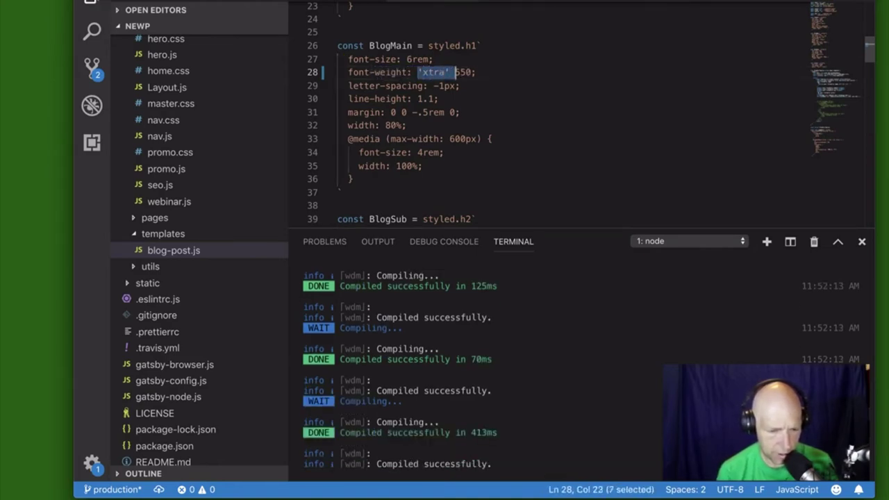
key(BackSpace)
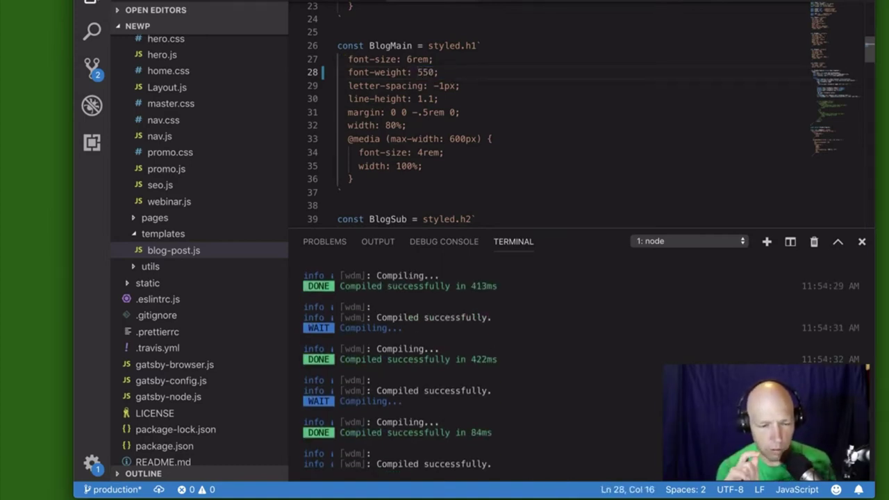
scroll(590, 115, up, 5)
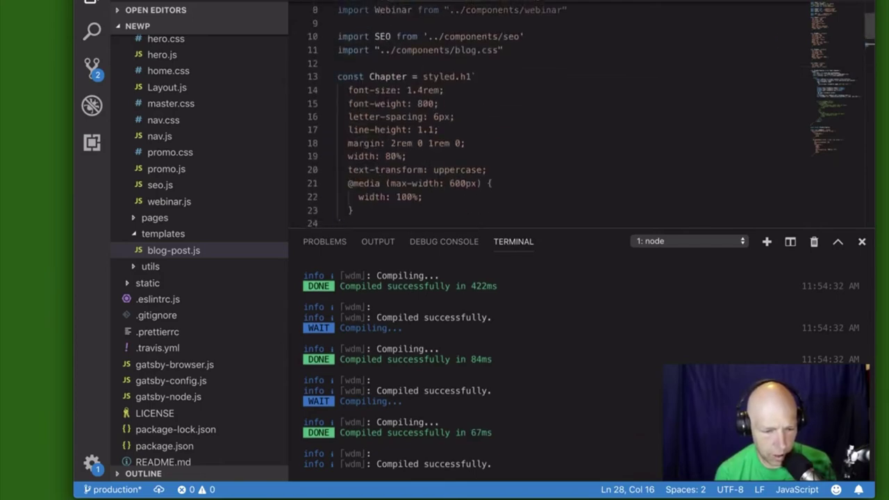
scroll(590, 114, down, 10)
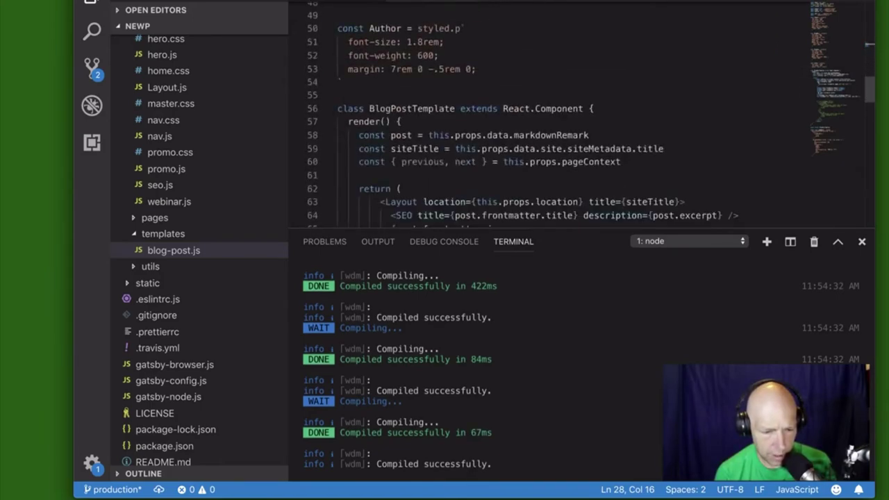
scroll(590, 115, up, 8)
key(ctrl+Left)
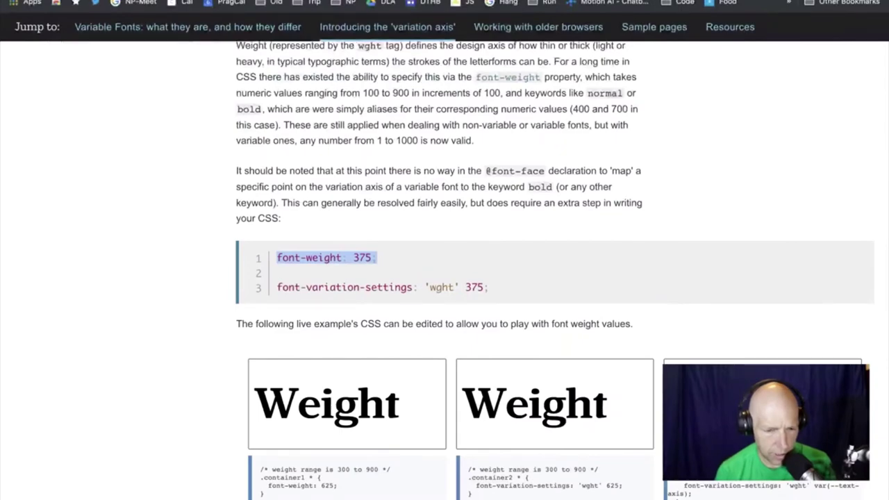
- Reload the blog page and inspect the headline, now Graduate at weight 550, 6 rem
key(ctrl+Left)
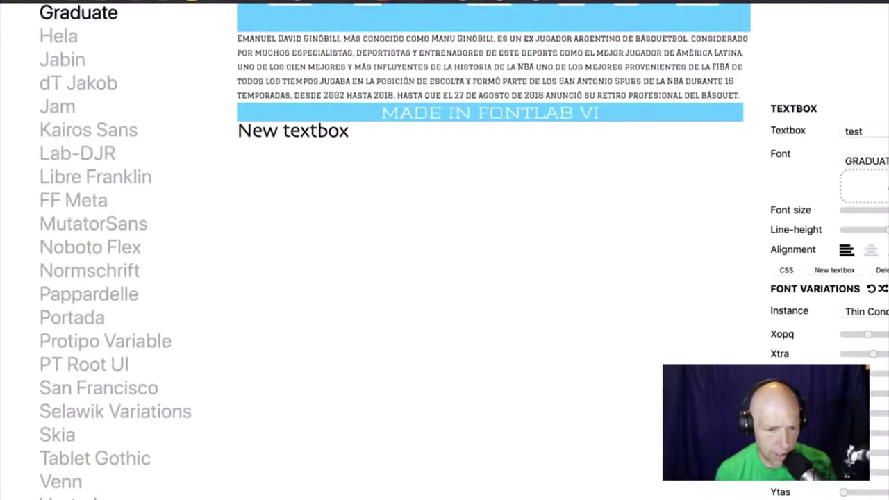
key(ctrl+Left)
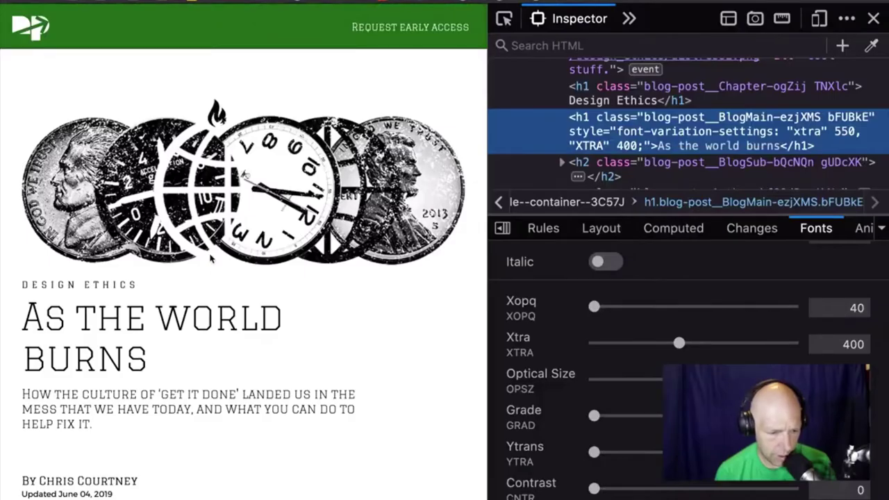
key(super+r)
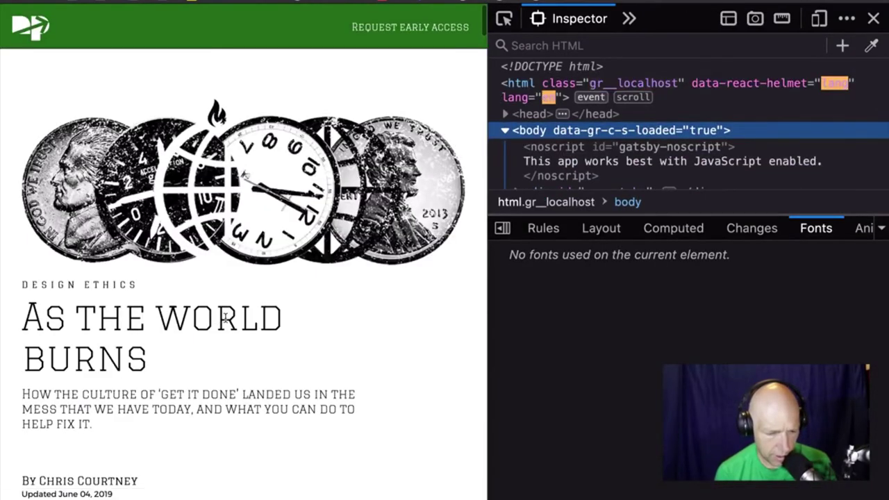
right_click(222, 325)
click(277, 458)
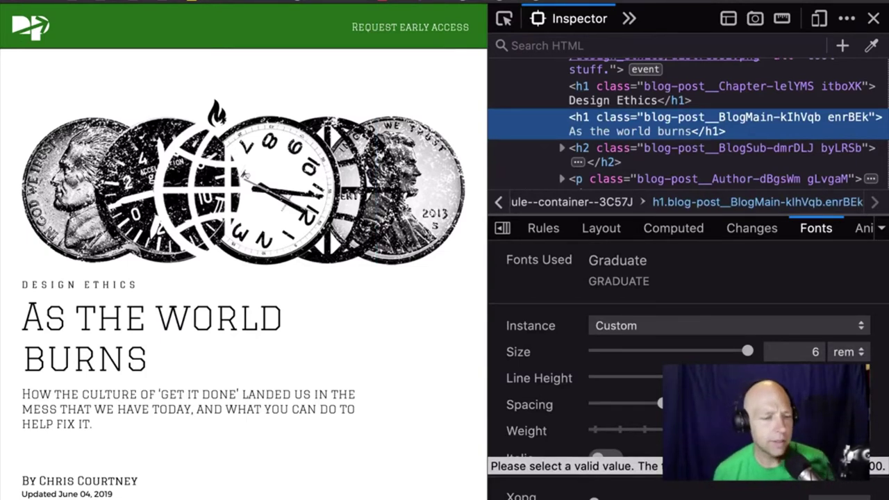
key(ctrl+Left)
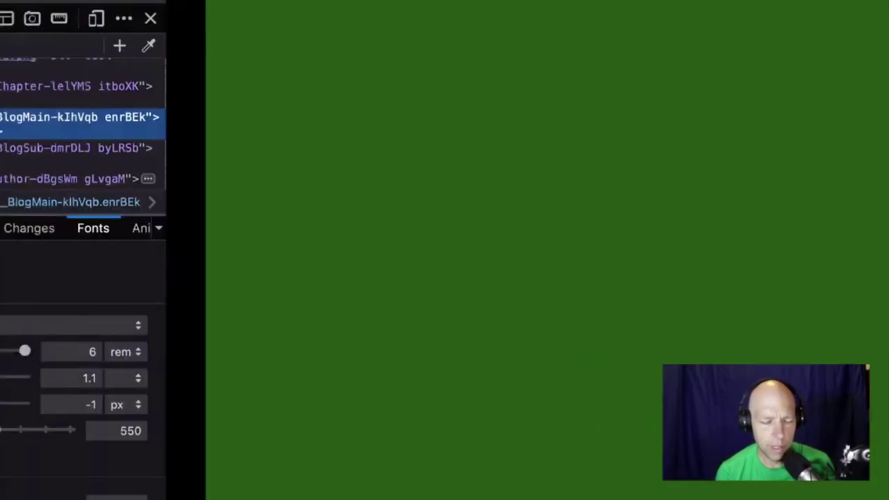
- Restore the font-variation-settings line by undoing, capitalise the tag's first letter to 'Xtra', and save
key(ctrl+z)
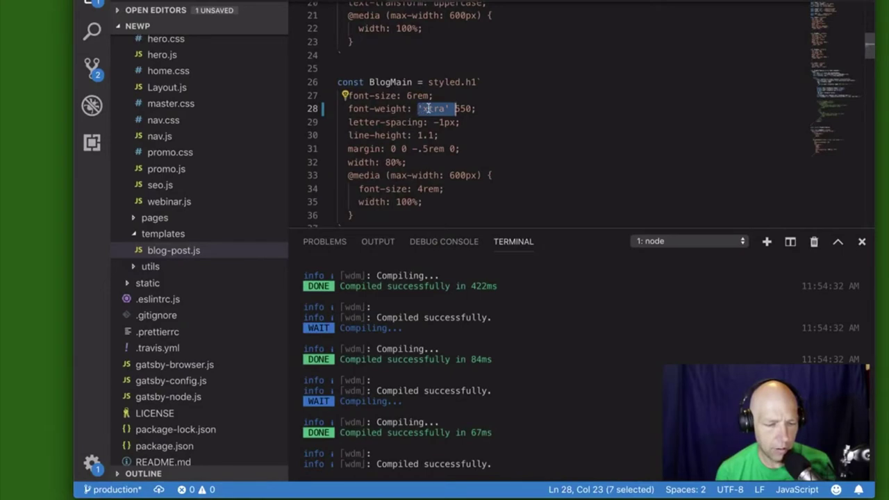
key(ctrl+z)
click(488, 111)
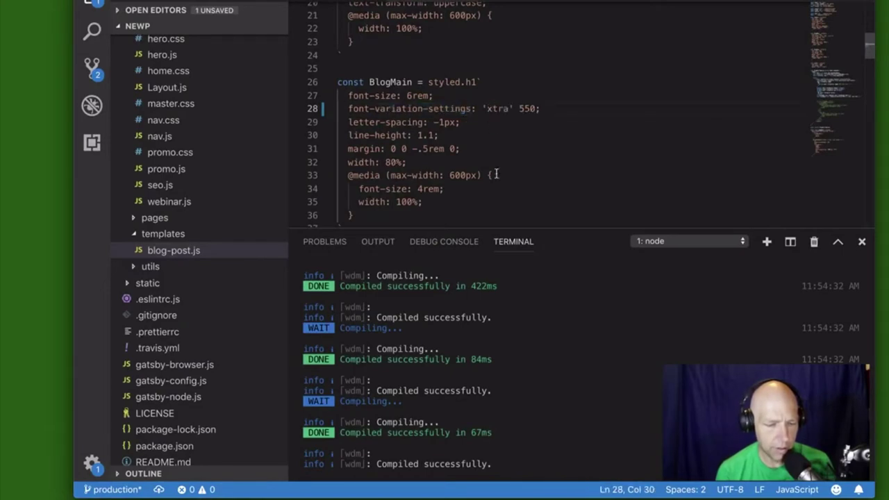
key(Delete)
text(X)
key(ctrl+s)
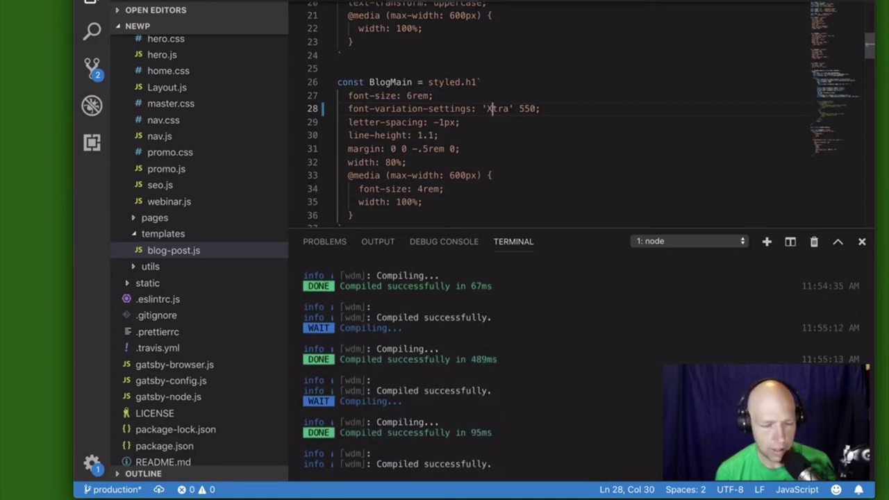
- Change the axis value from 550 to 750 and save blog-post.js
click(525, 109)
key(BackSpace)
text(7)
key(ctrl+s)
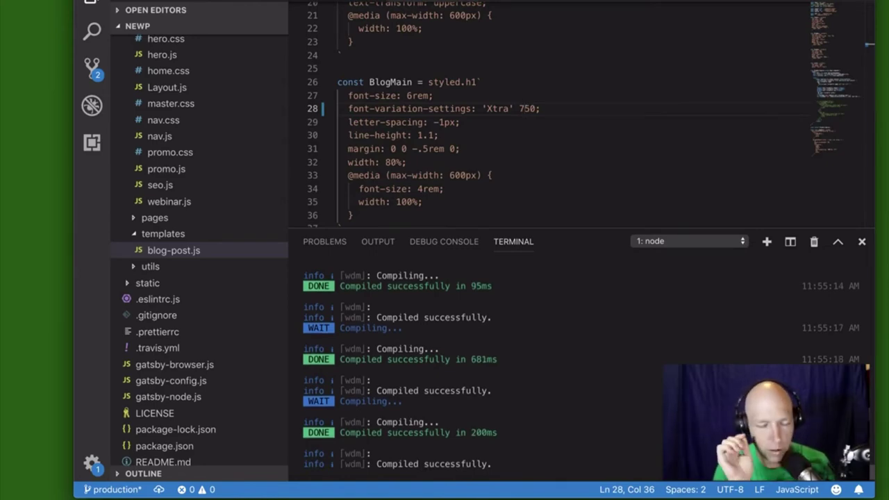
- Inspect the headline in Firefox to check its inline font-variation-settings
key(ctrl+Right)
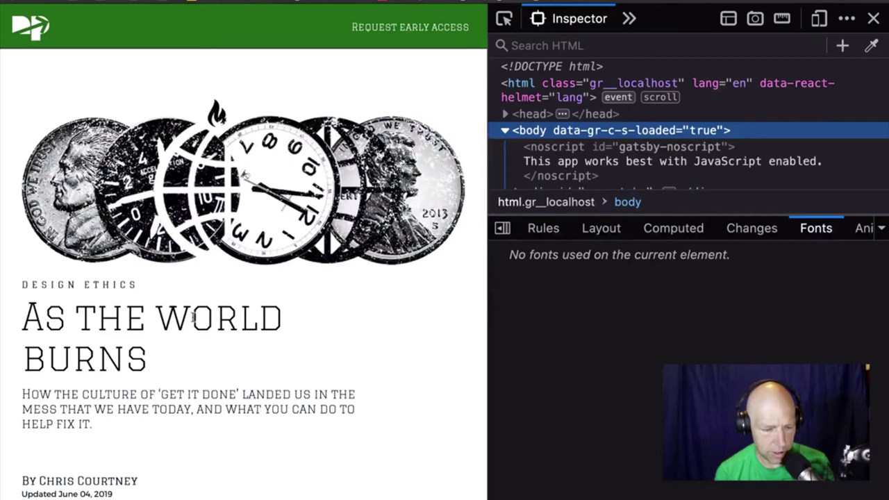
right_click(193, 316)
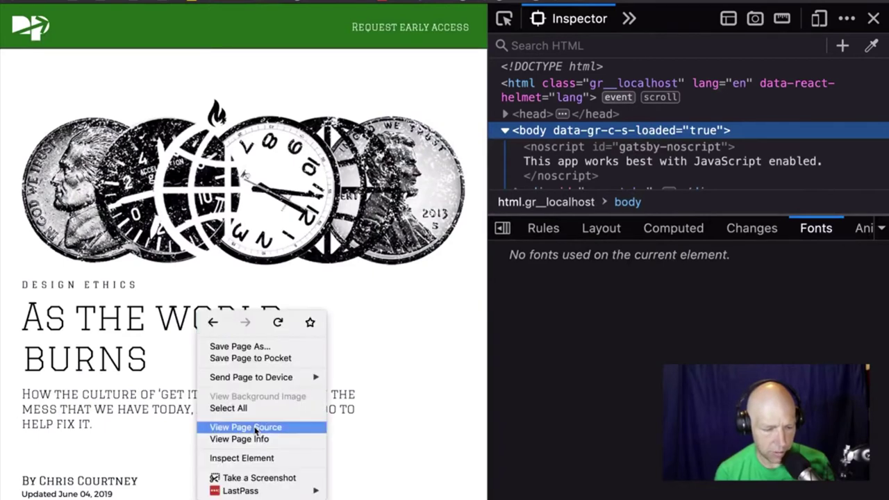
click(256, 457)
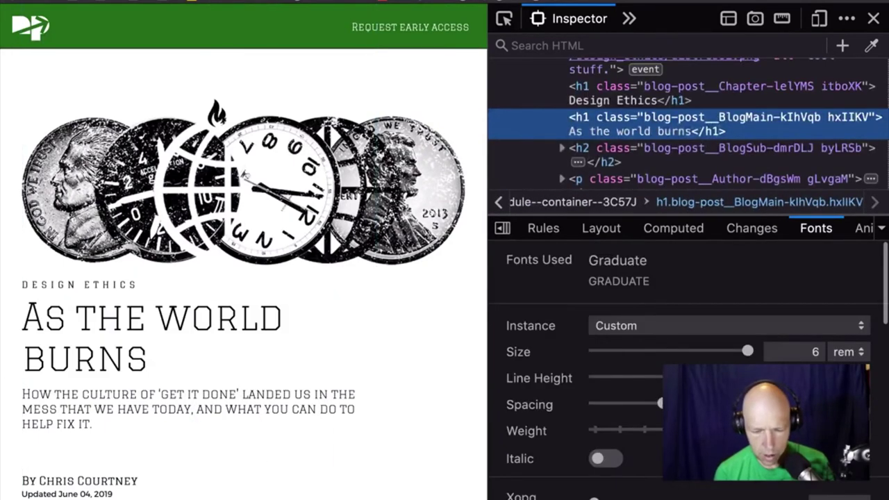
scroll(687, 361, down, 5)
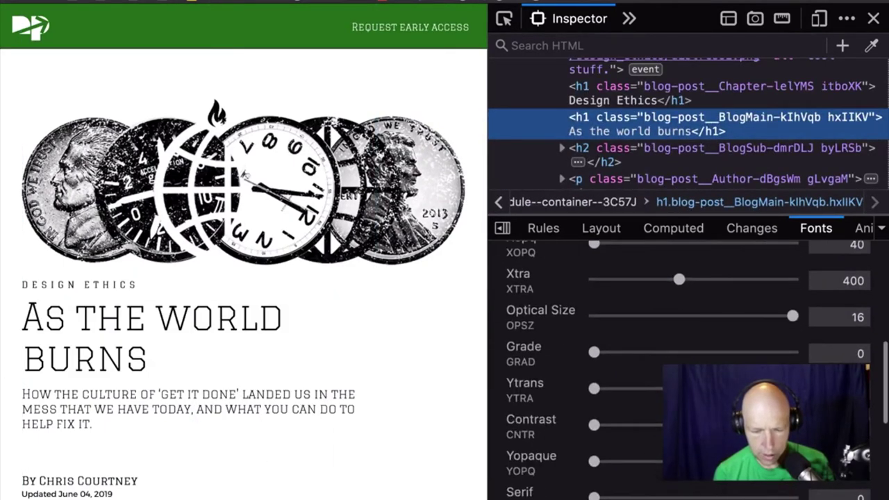
scroll(687, 368, up, 1)
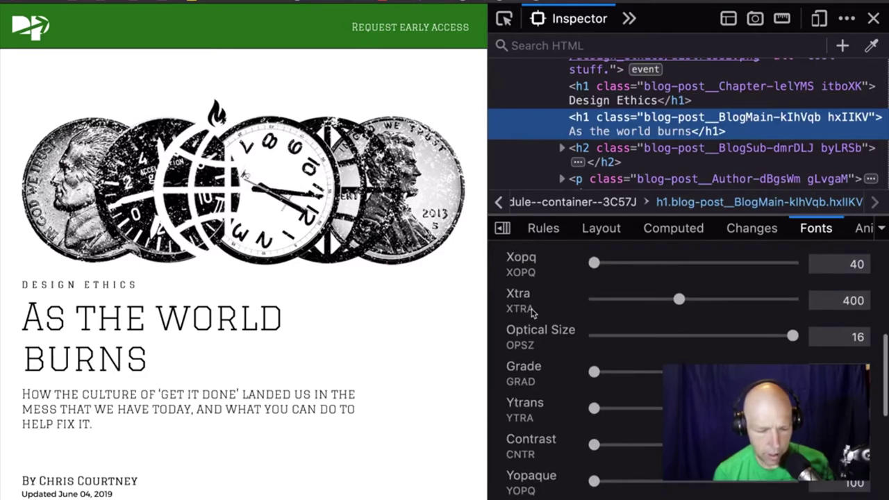
- In the editor, make the tag fully uppercase 'XTRA' and save
key(super+Tab)
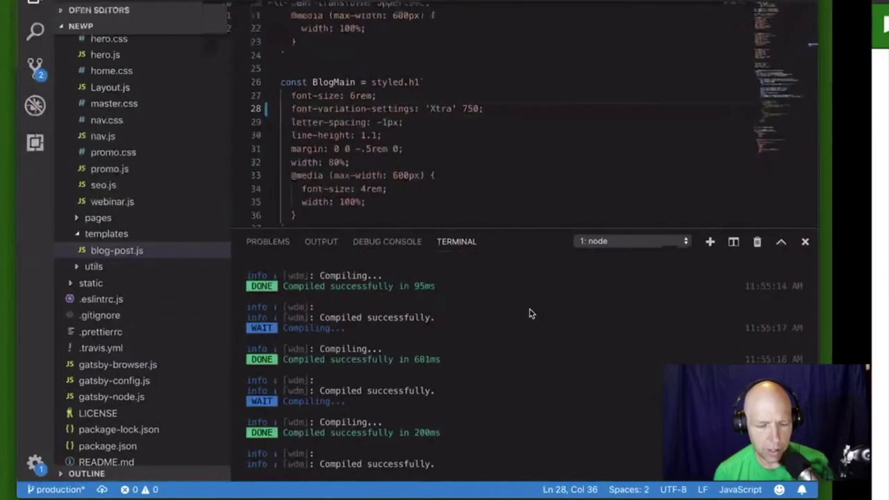
key(BackSpace)
key(BackSpace)
key(BackSpace)
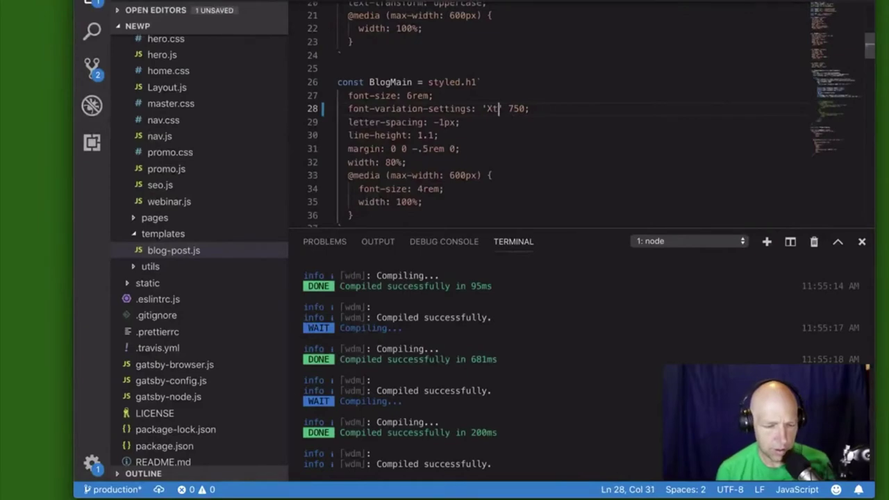
text(TRA)
key(super+s)
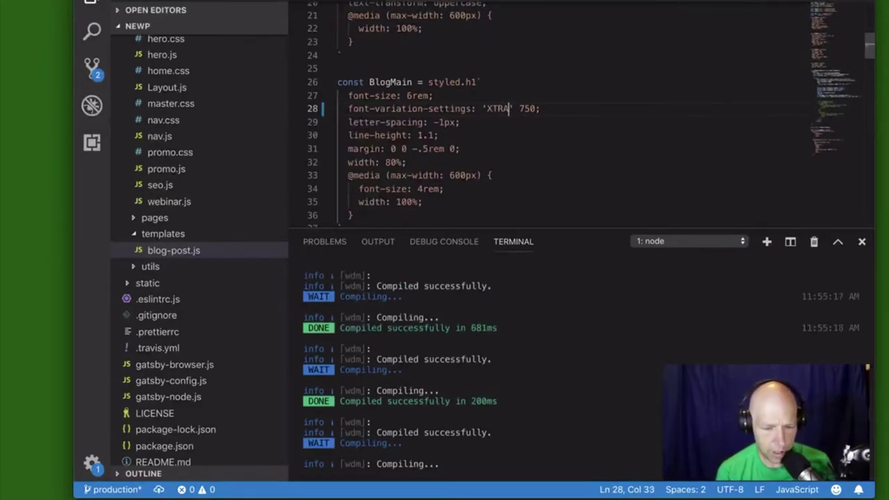
- Reload the blog page, inspect the headline, and drag its XOPQ axis from 40 to 160
key(super+Tab)
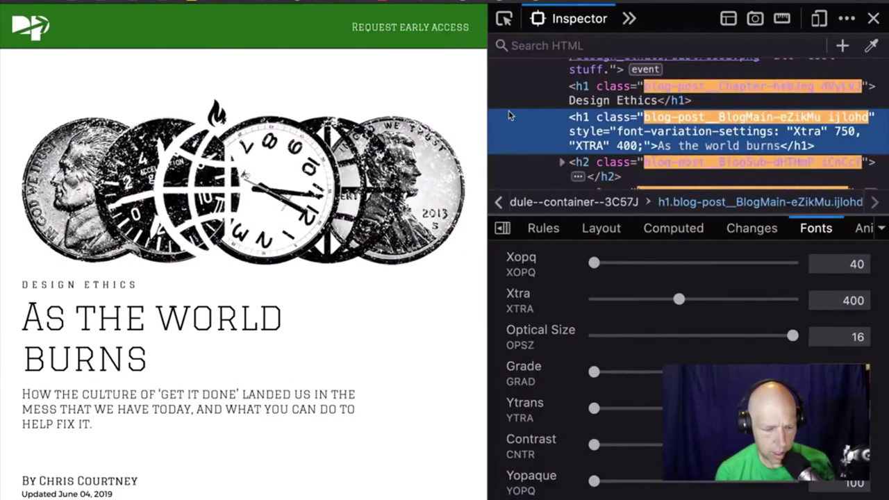
key(super+r)
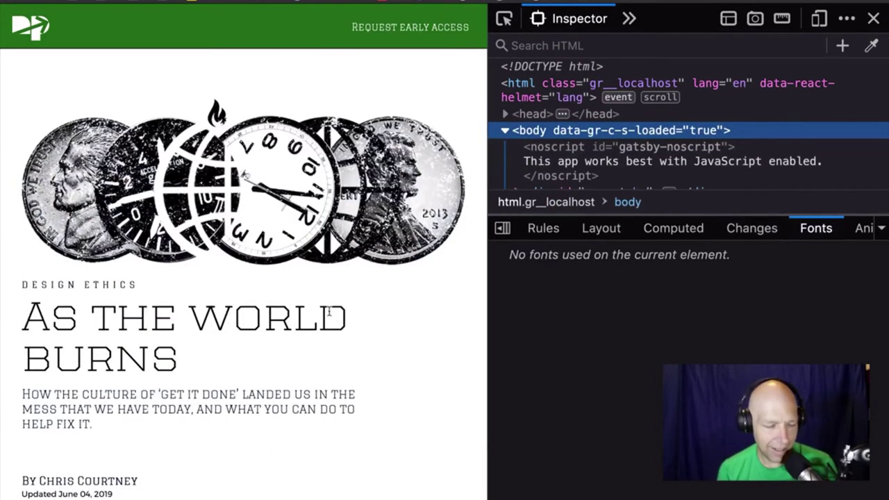
right_click(329, 313)
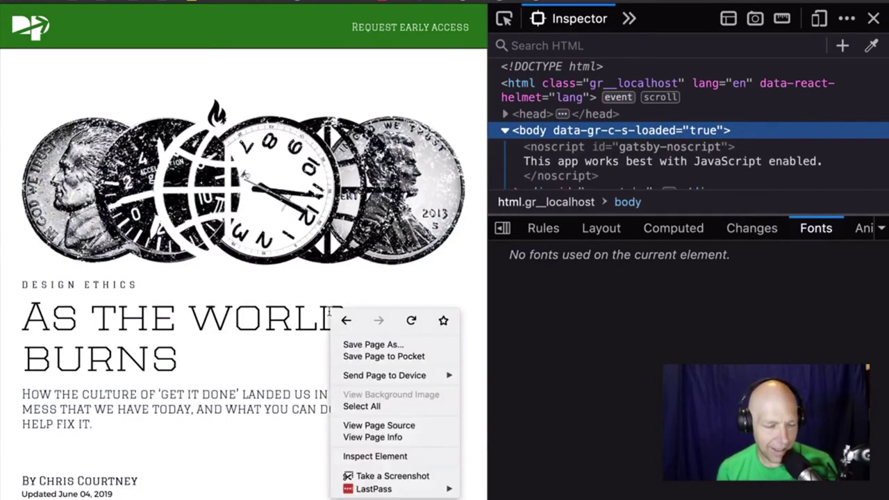
click(375, 456)
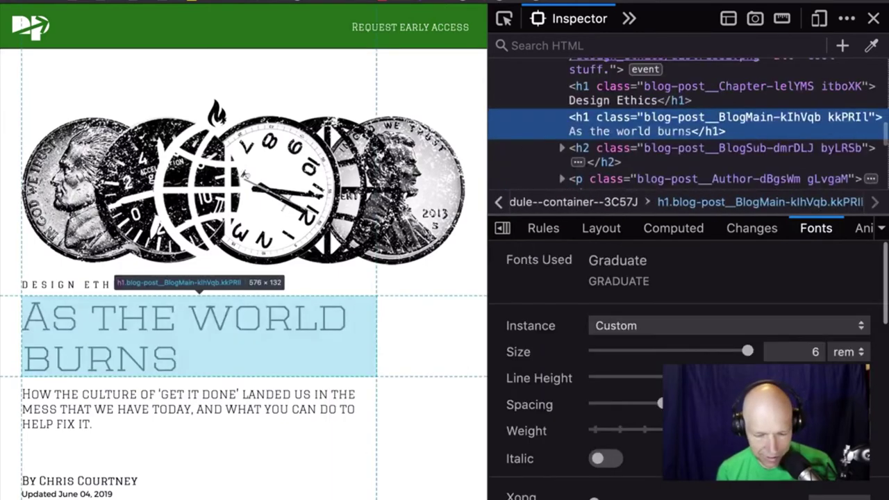
scroll(688, 368, down, 5)
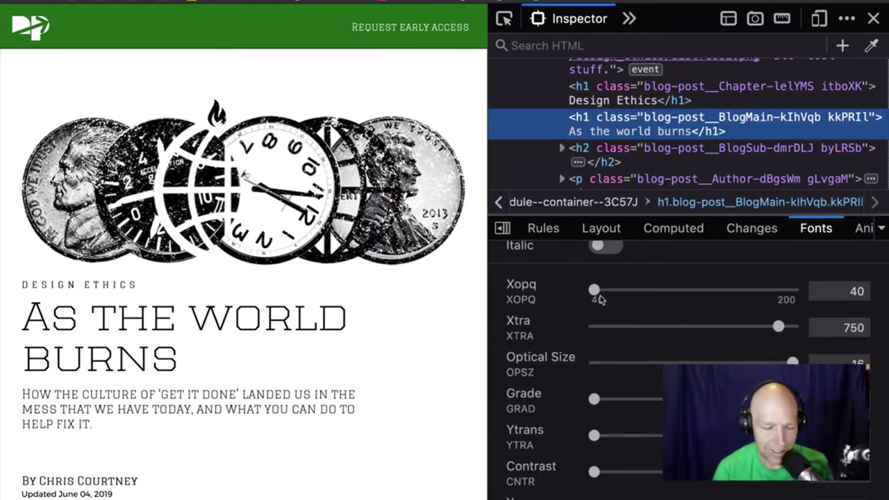
drag(594, 291, 743, 291)
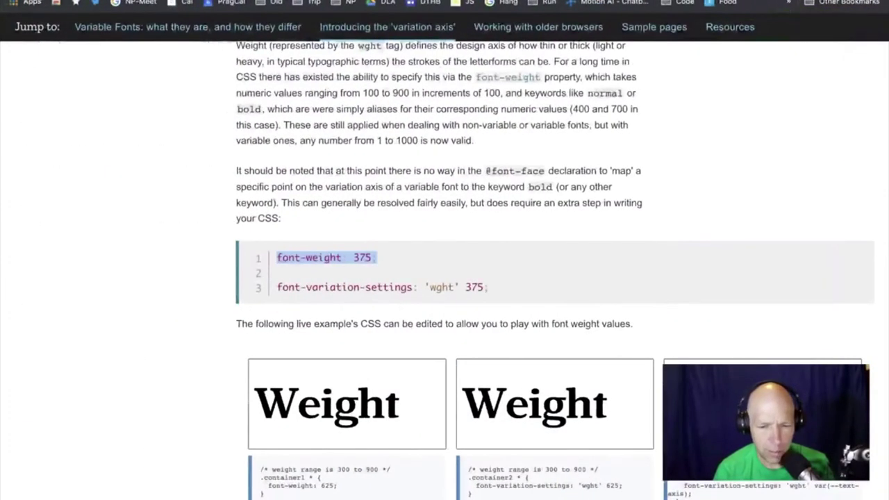
- Scroll MDN's variable fonts guide from the Weight section down to the Sample pages CSS
scroll(639, 263, down, 10)
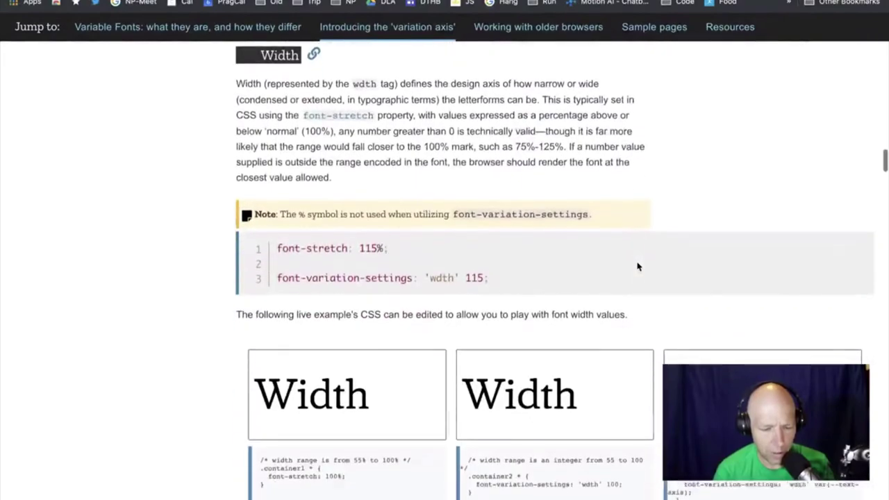
scroll(638, 267, down, 12)
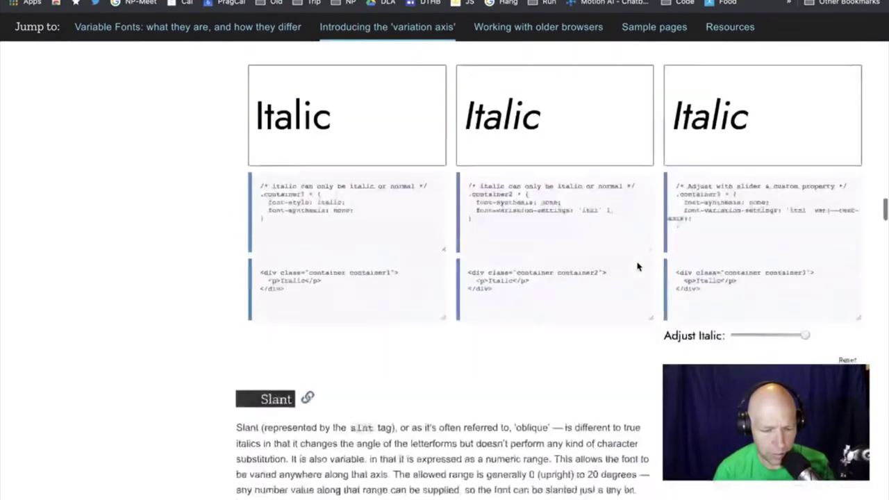
scroll(638, 266, down, 12)
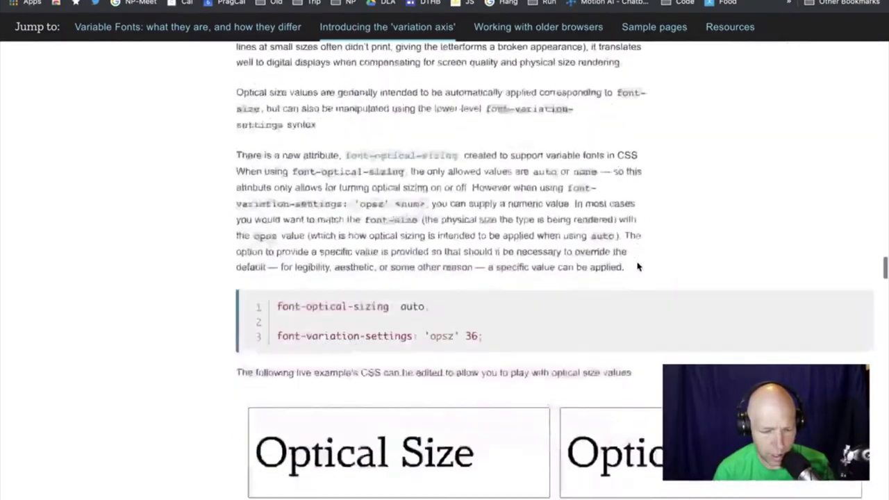
scroll(637, 267, down, 14)
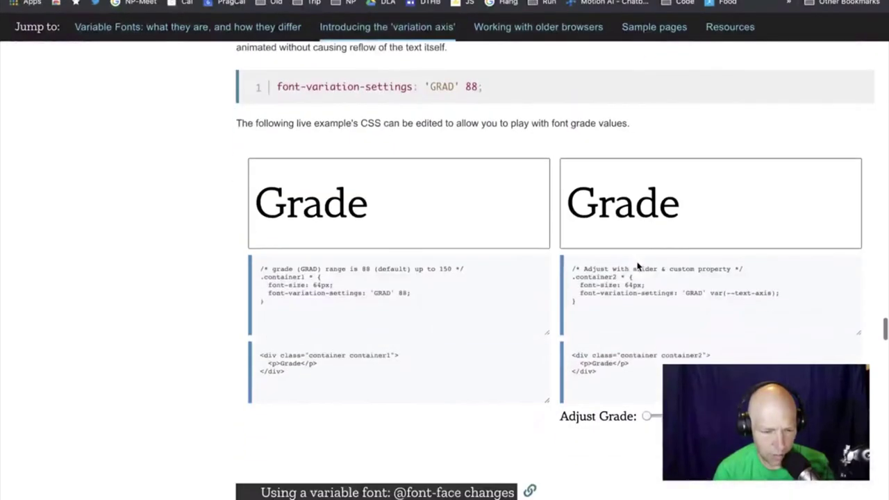
scroll(638, 267, down, 10)
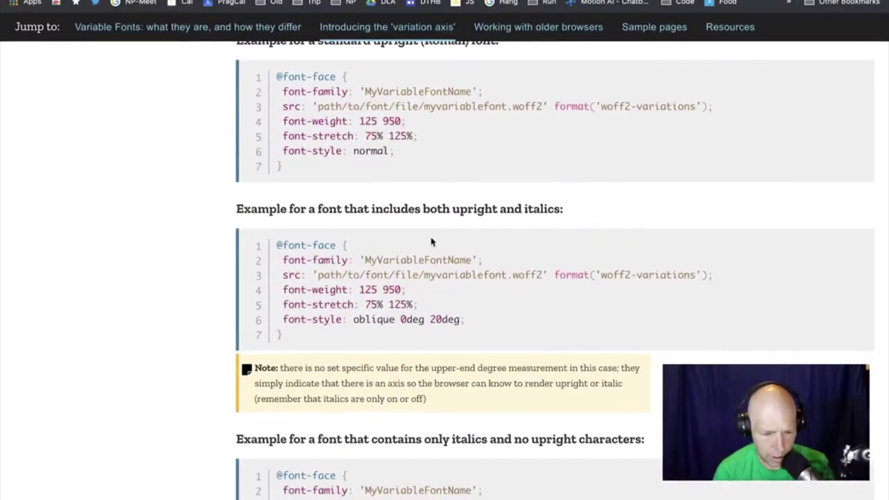
scroll(431, 241, down, 8)
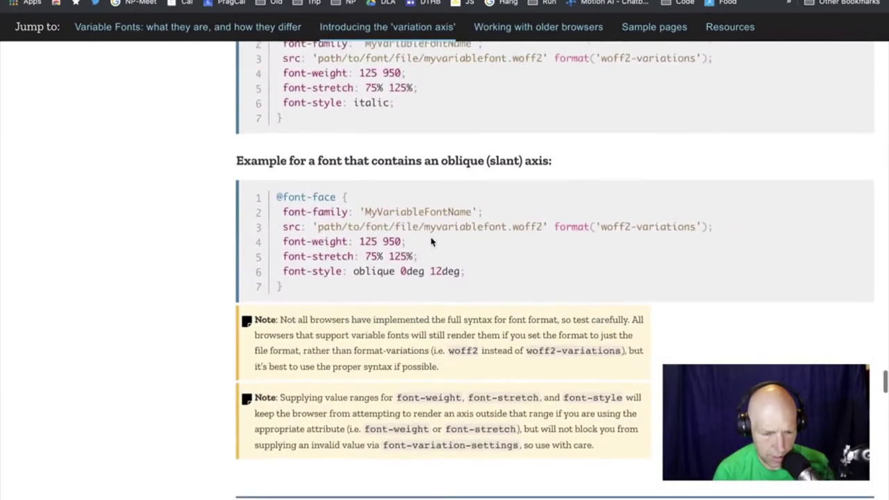
scroll(430, 241, down, 15)
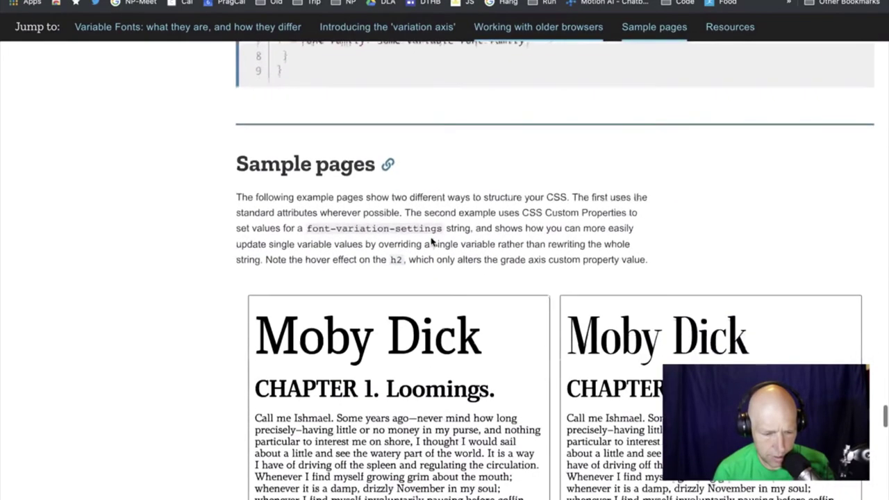
scroll(431, 241, up, 2)
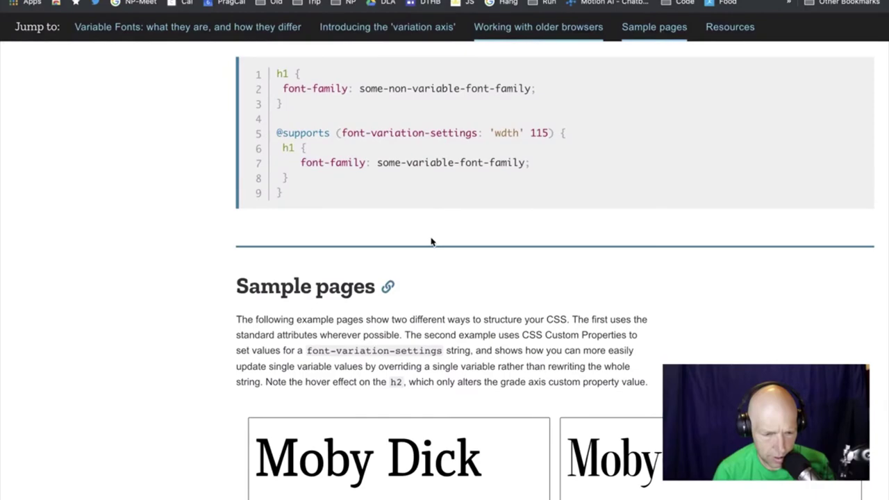
scroll(430, 242, down, 10)
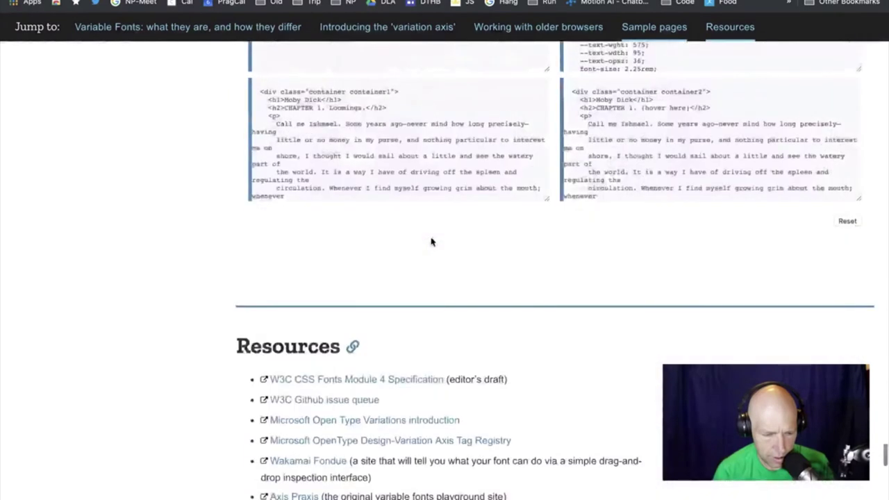
scroll(430, 242, up, 3)
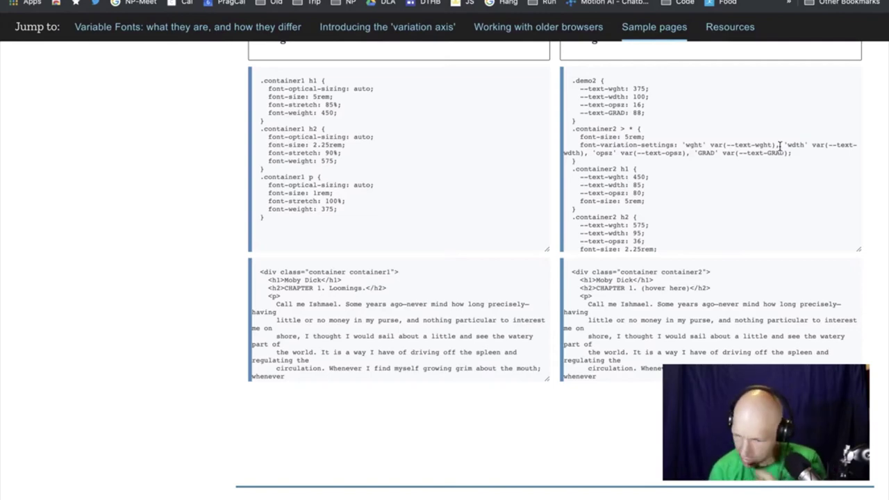
- Append , 'XOPQ' 160 after 'XTRA' 750 on line 28 of blog-post.js and save
key(ctrl+Right)
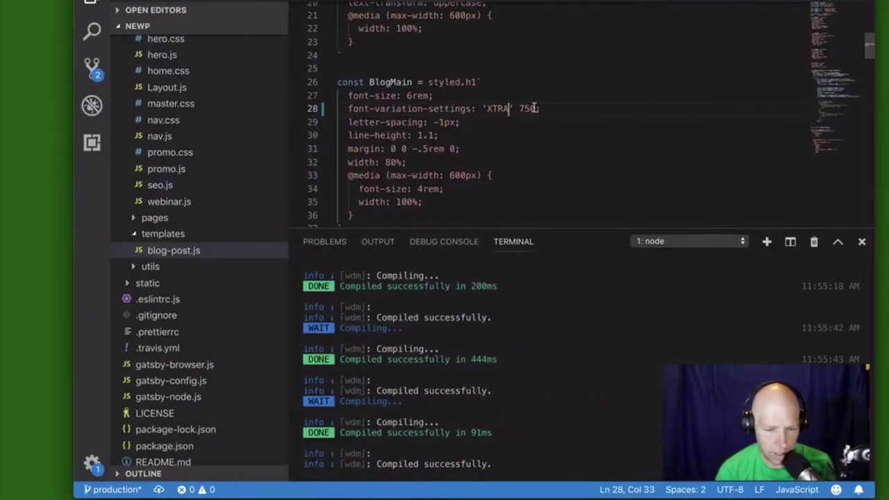
text(, )
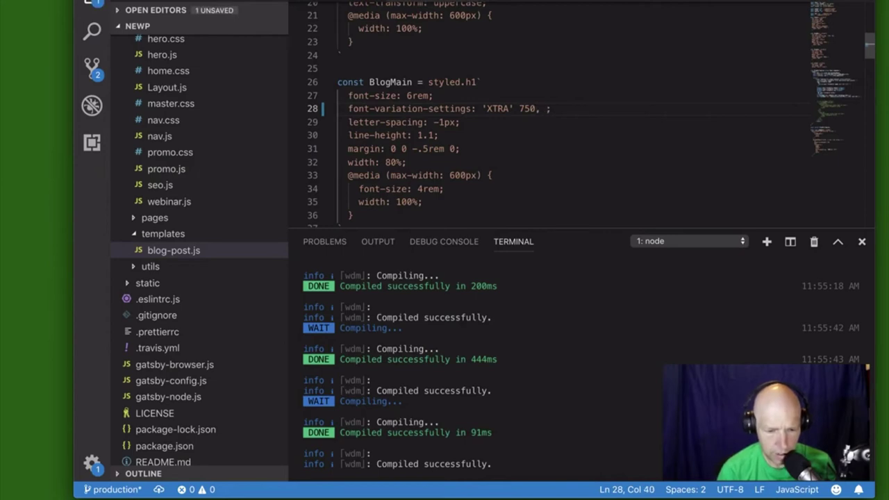
text(')
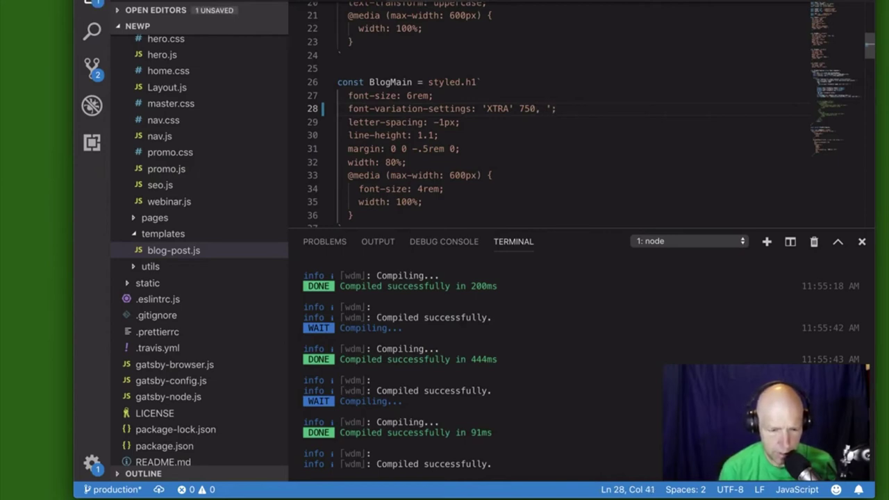
text(XO)
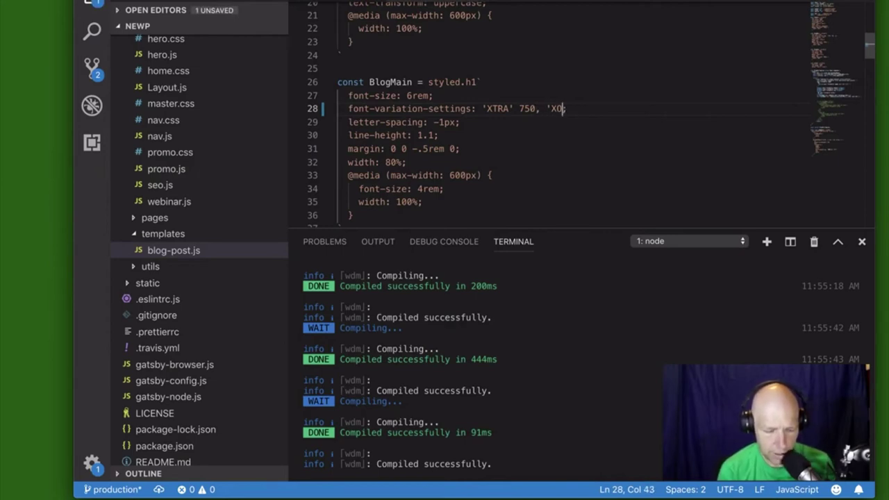
text(PQ)
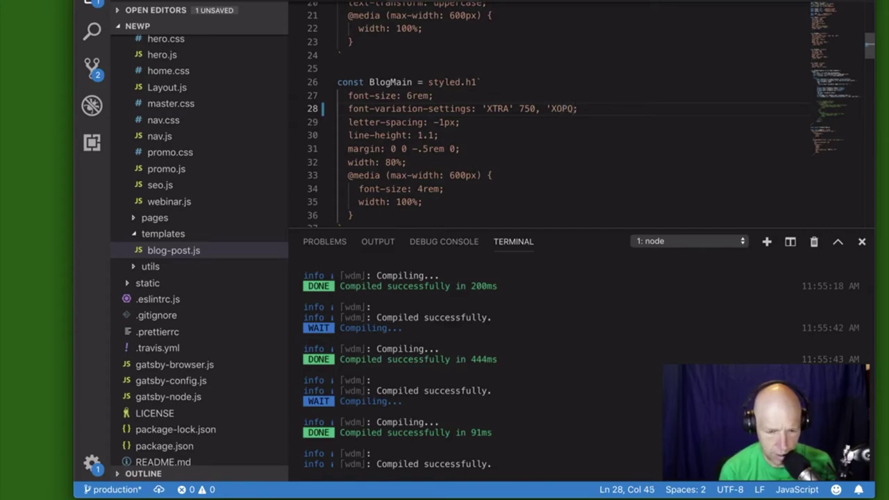
text(')
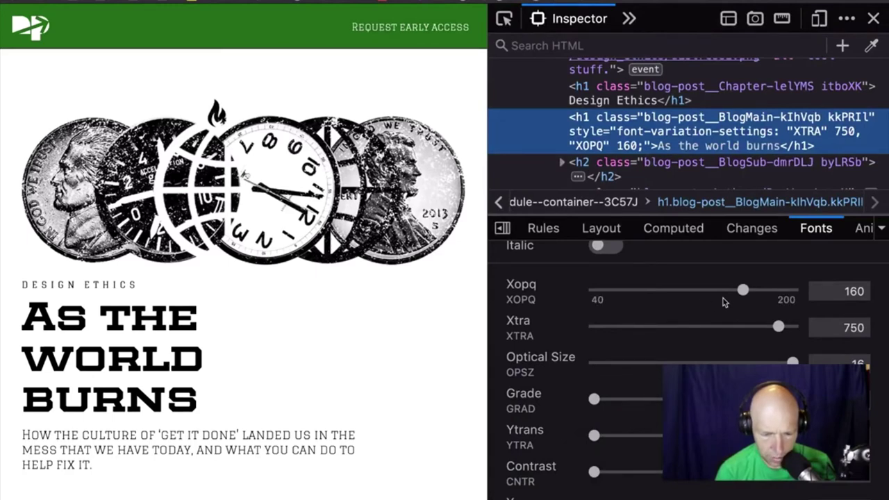
key(ctrl+Left)
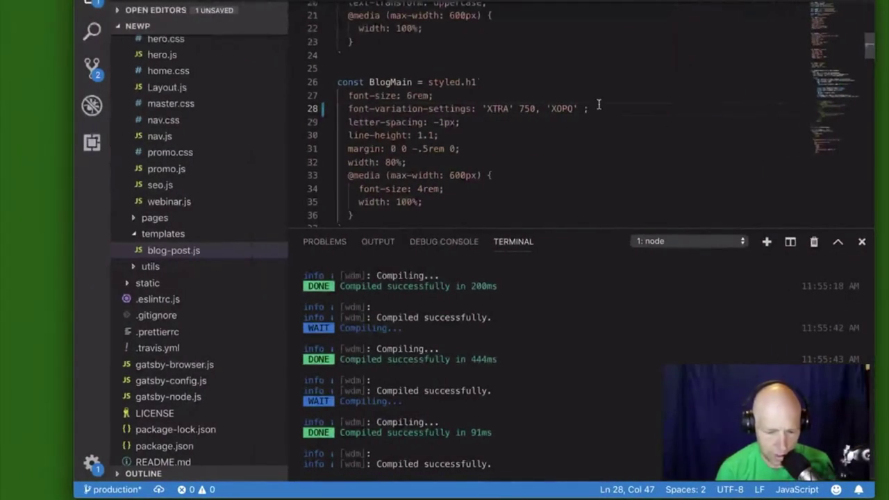
text(160)
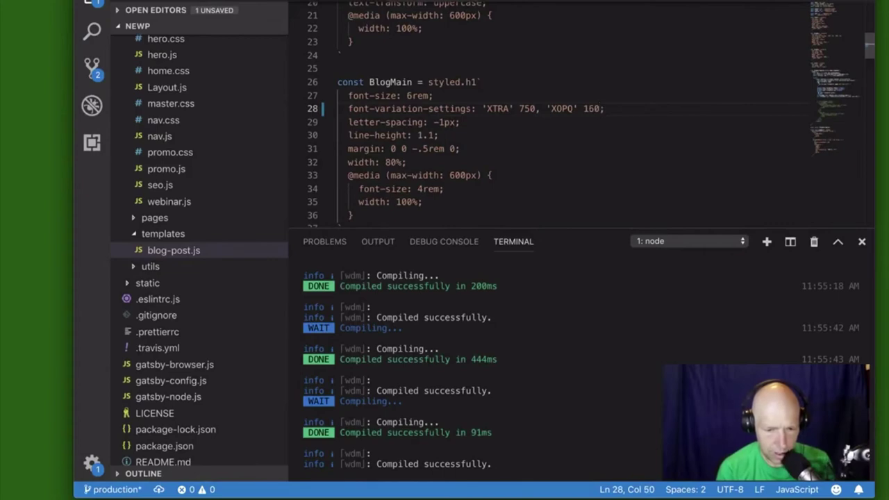
key(super+s)
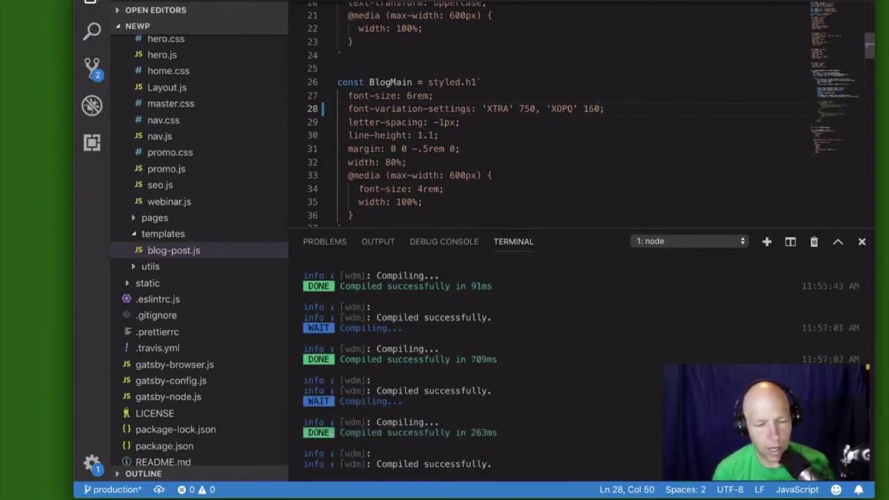
- Try XOPQ 73 and XTRA 237 on the headline, then reload and re-inspect it
key(ctrl+Right)
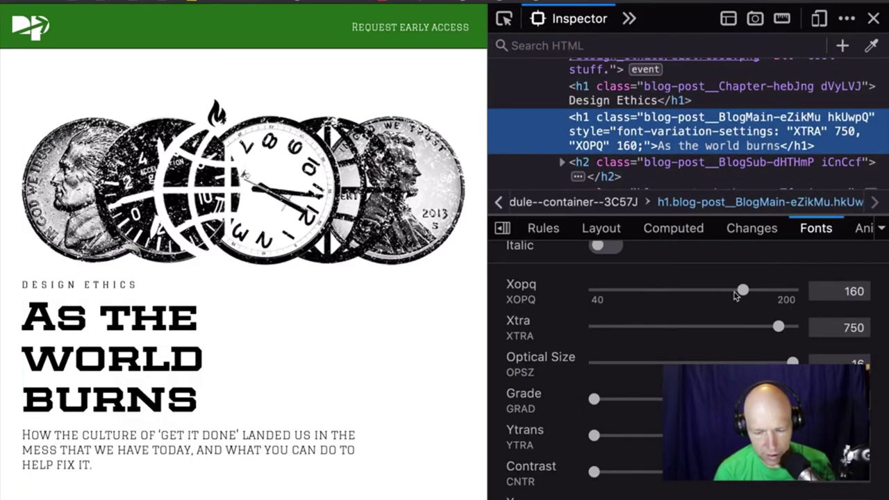
drag(740, 292, 635, 290)
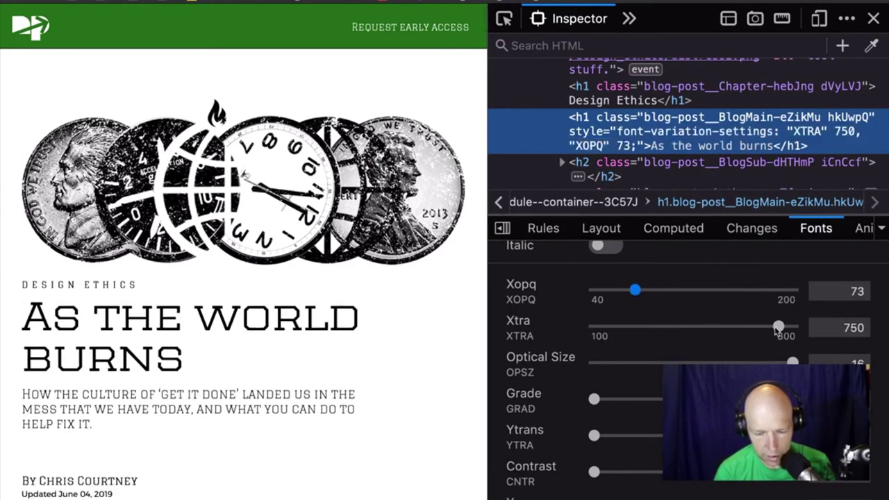
drag(777, 329, 633, 332)
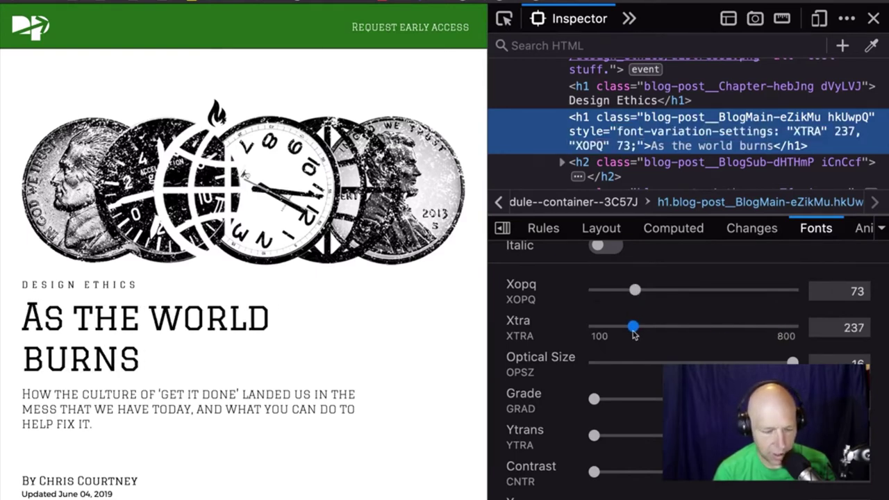
key(ctrl+r)
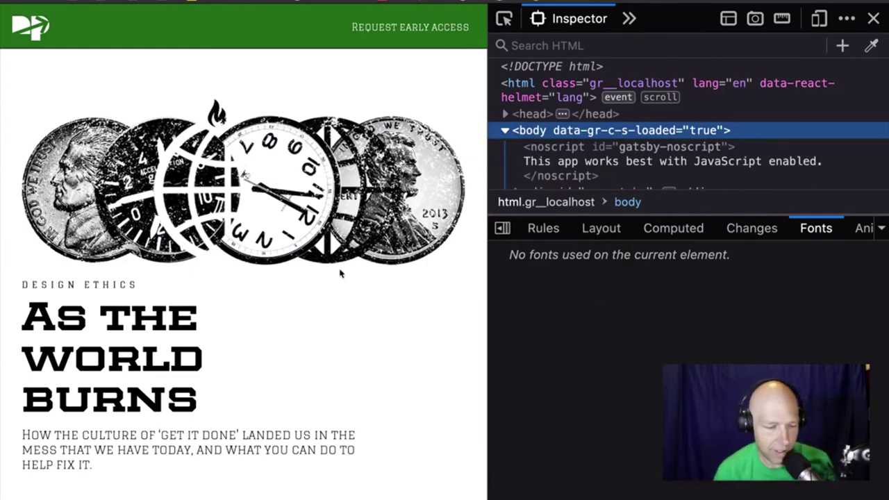
right_click(180, 312)
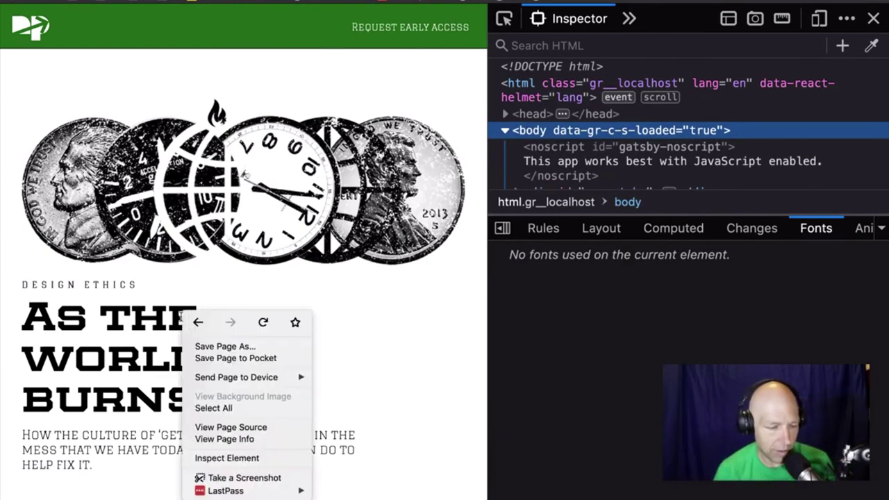
click(246, 459)
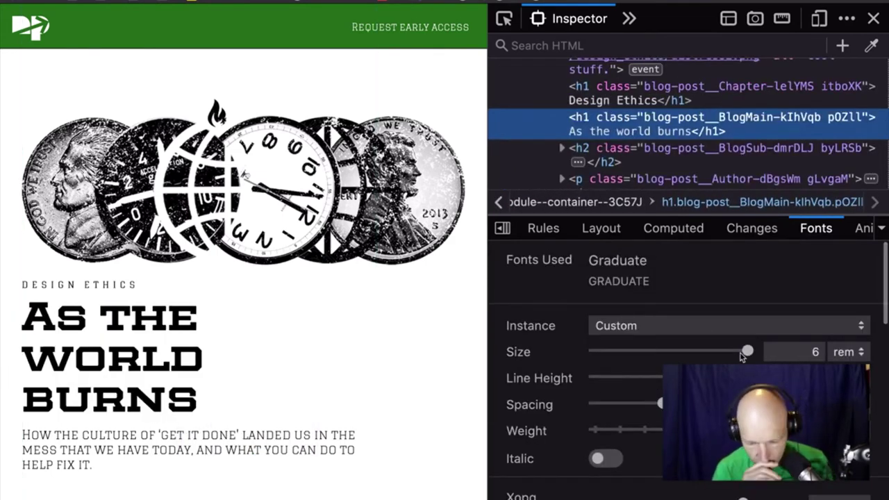
scroll(740, 356, down, 5)
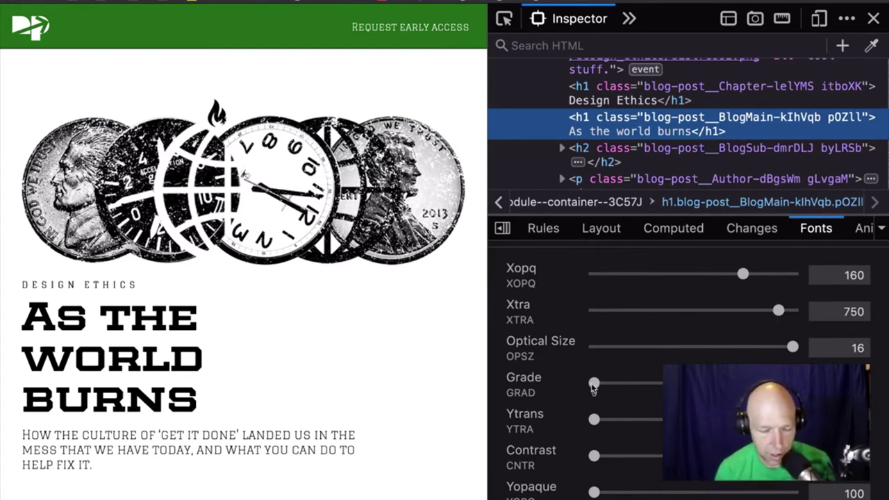
- Preview GRAD 20, optical size 8 and YTRA at maximum on the headline
drag(593, 384, 720, 383)
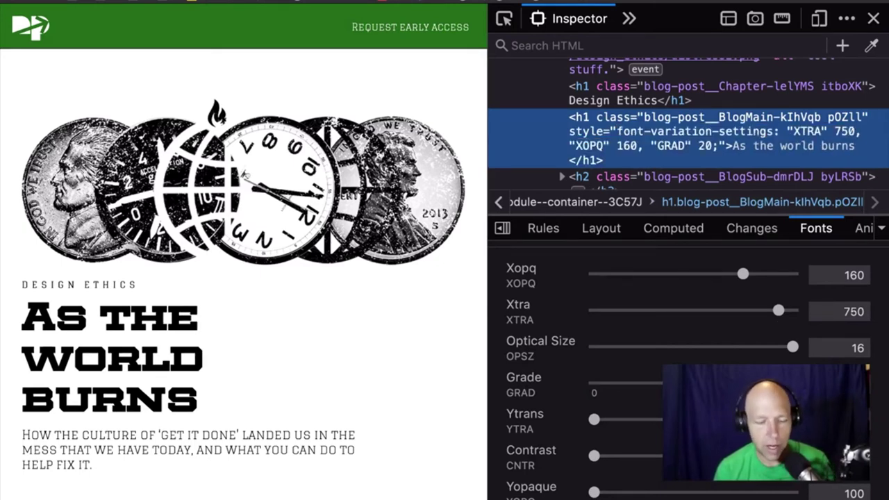
drag(792, 347, 531, 354)
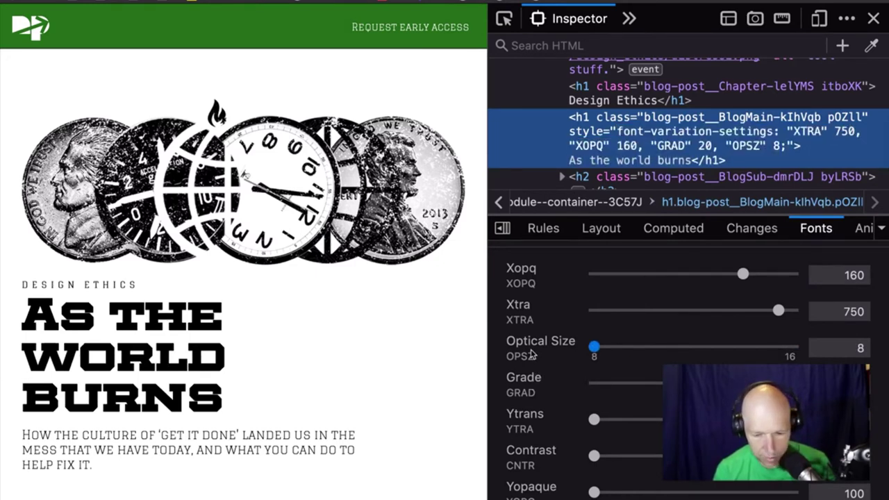
drag(594, 419, 486, 424)
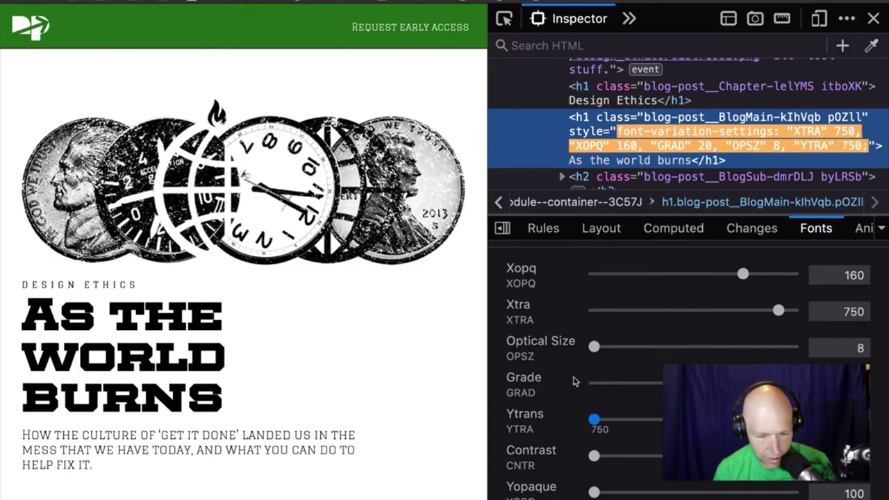
key(ctrl+Left)
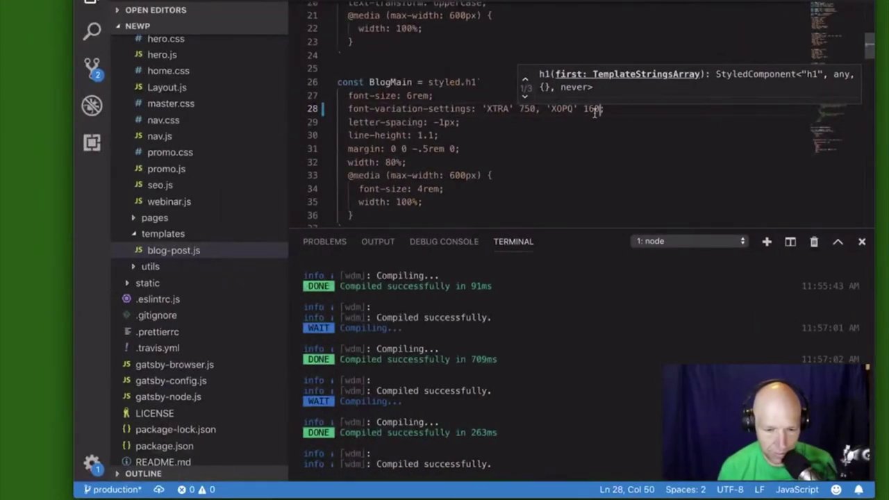
- Append , 'OPSZ' 8, 'GRAD' 20; to line 28's font-variation-settings and save blog-post.js
text(, 'OP)
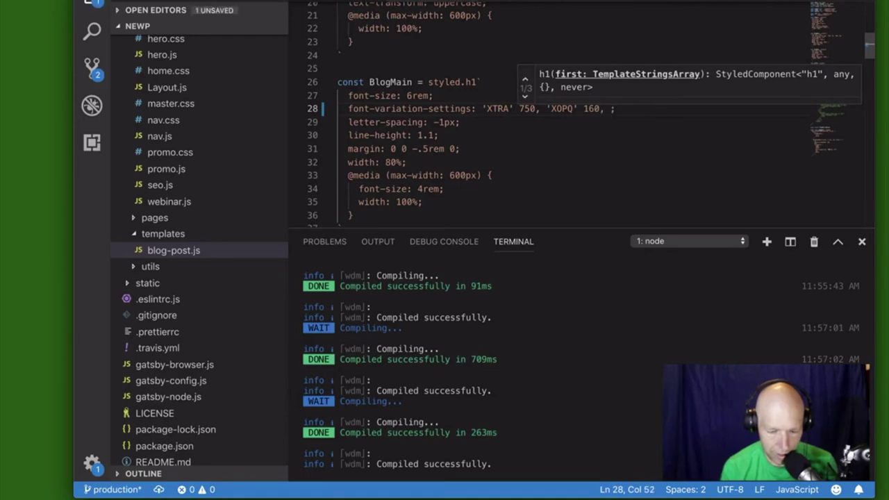
text(SZ)
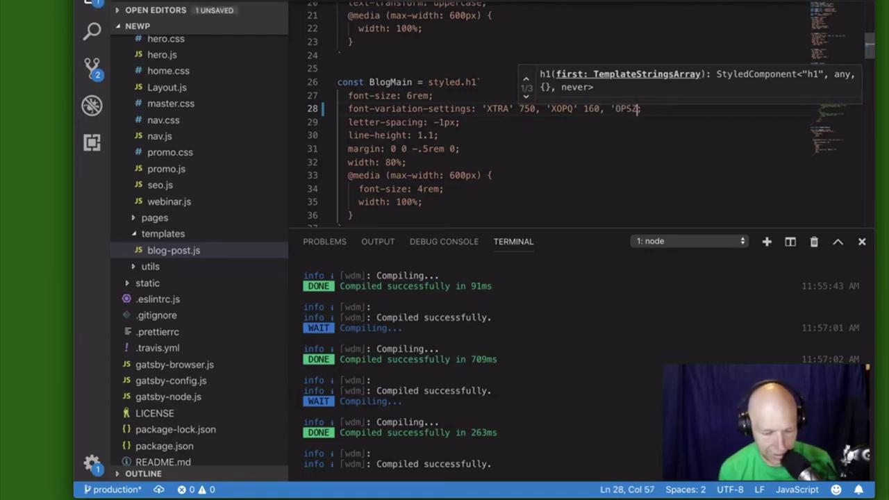
text(' 8,)
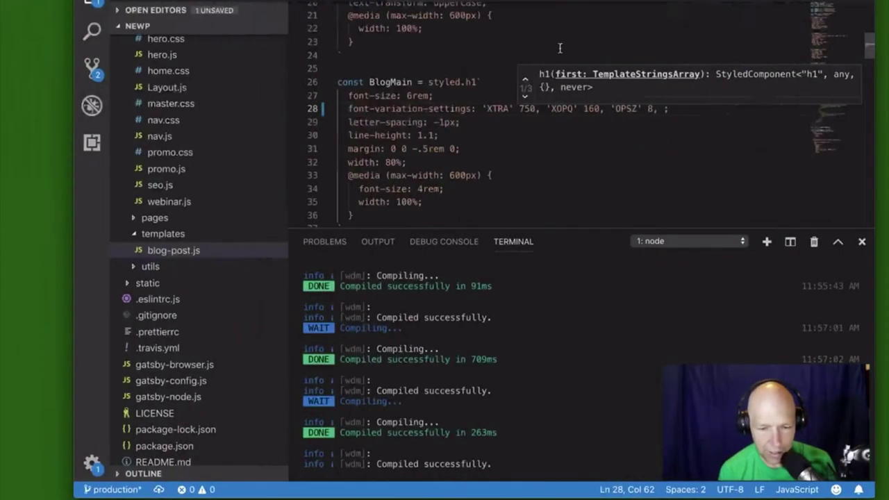
text('GRAD' 20;)
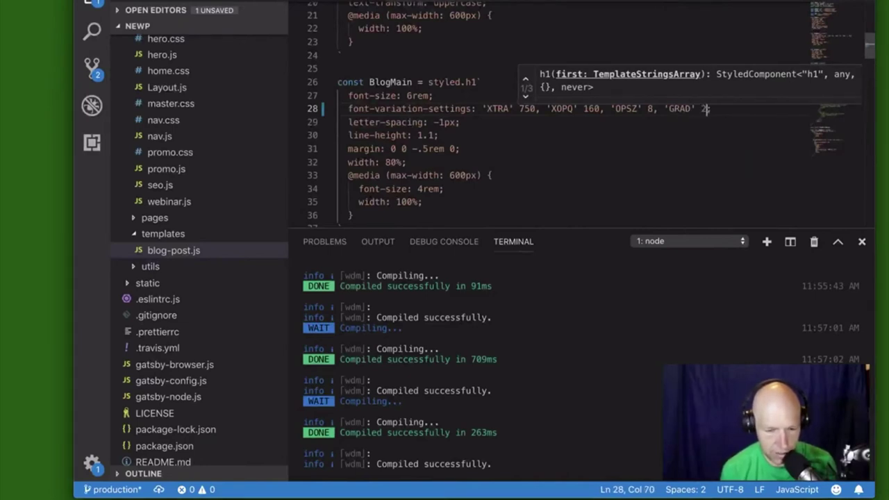
click(657, 136)
key(super+s)
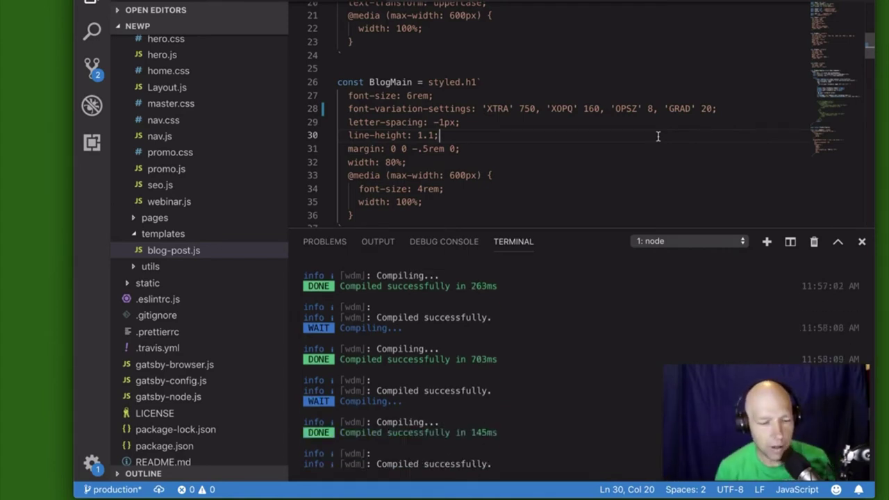
- Reload the blog post in Firefox to check the new axes, then move to the Chrome desktop
key(ctrl+Right)
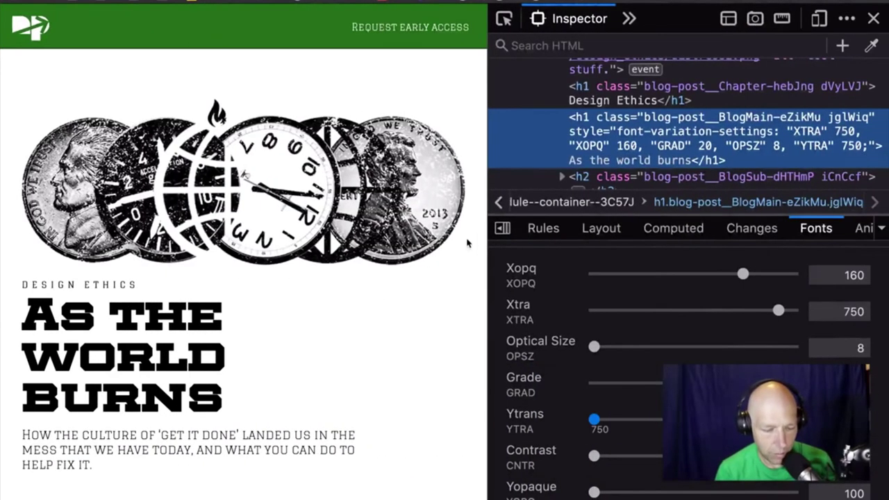
key(super+r)
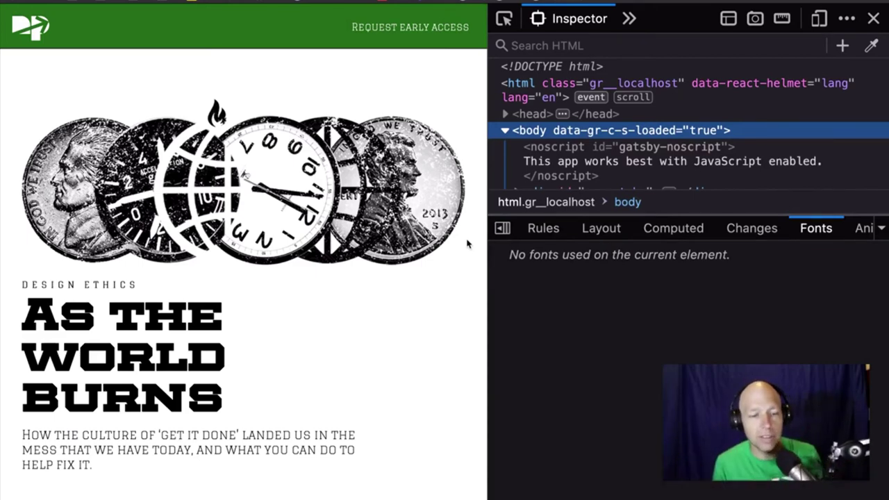
key(ctrl+Left)
key(ctrl+Left)
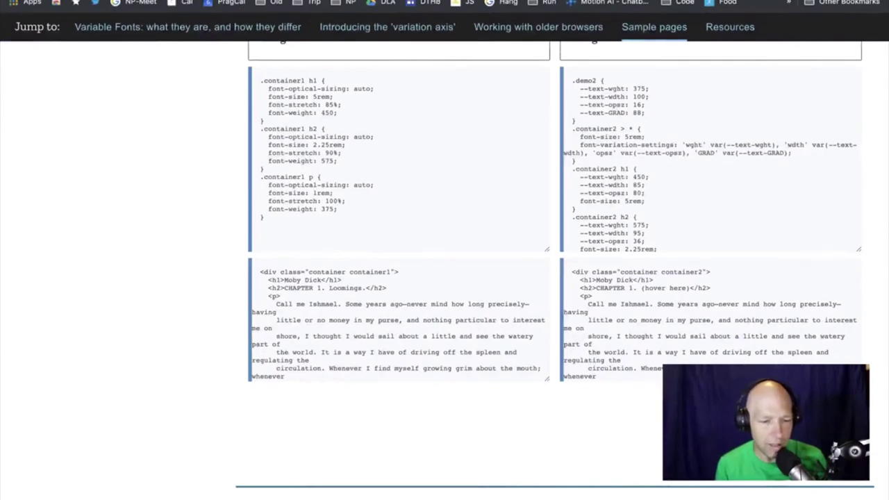
- Switch to the v-fonts.com tab and scroll to Graduate's axis sliders, ranges and description
key(ctrl+Tab)
scroll(347, 136, up, 5)
scroll(347, 139, up, 6)
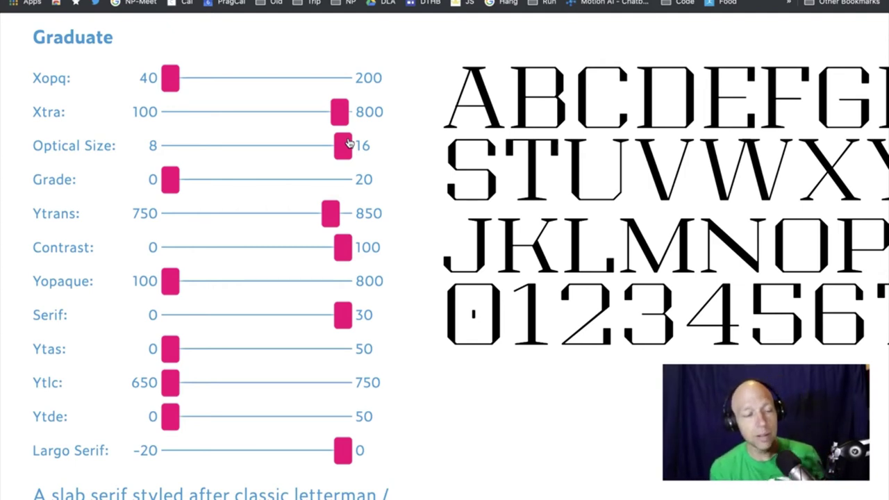
scroll(349, 143, down, 5)
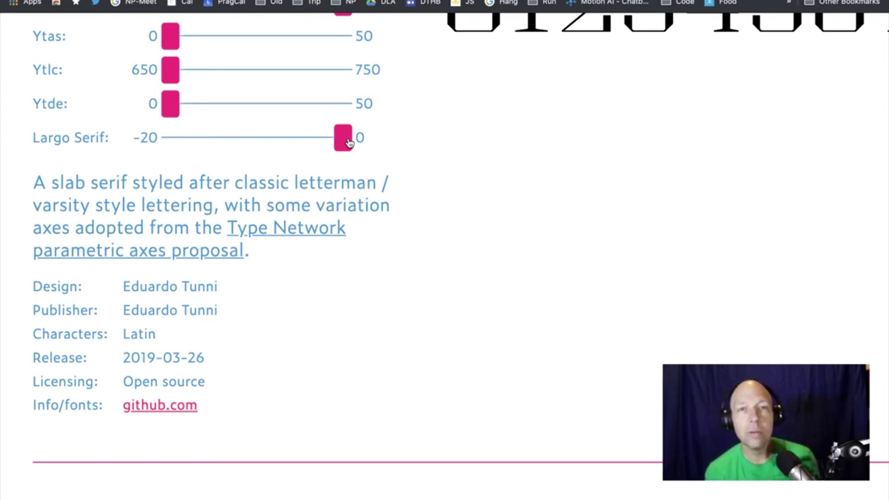
scroll(349, 143, up, 5)
scroll(349, 143, down, 1)
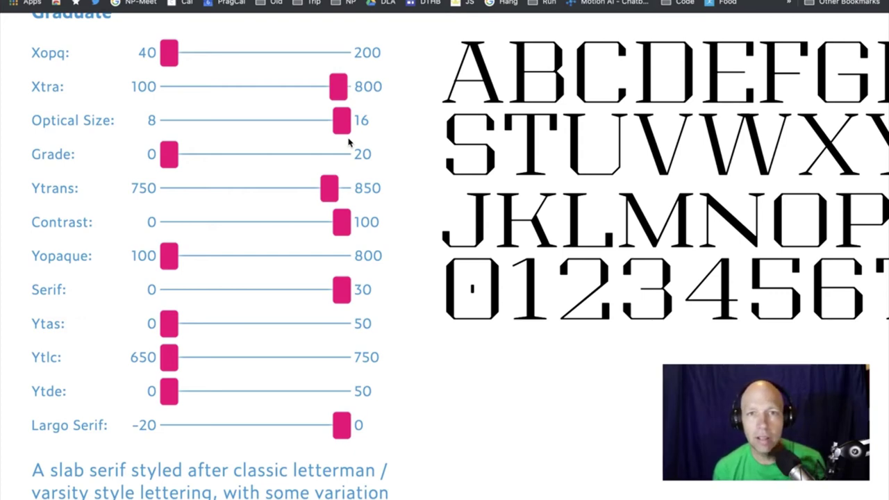
- Scroll past Galien and San Francisco Rounded, then back up to the Variable fonts support section
scroll(349, 142, down, 5)
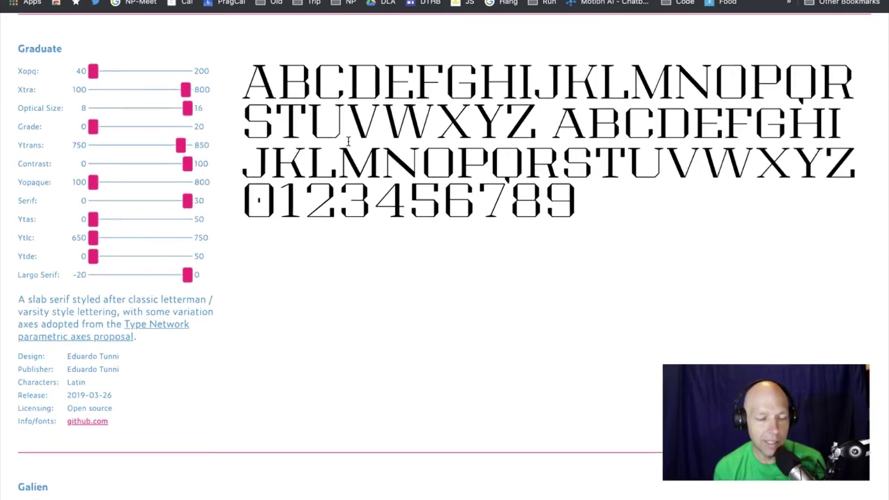
scroll(341, 373, down, 10)
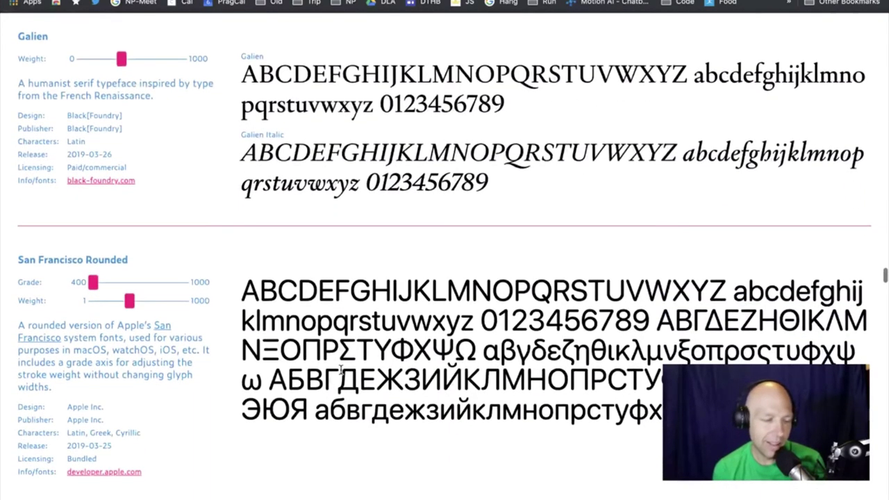
scroll(341, 373, down, 6)
scroll(341, 372, up, 1)
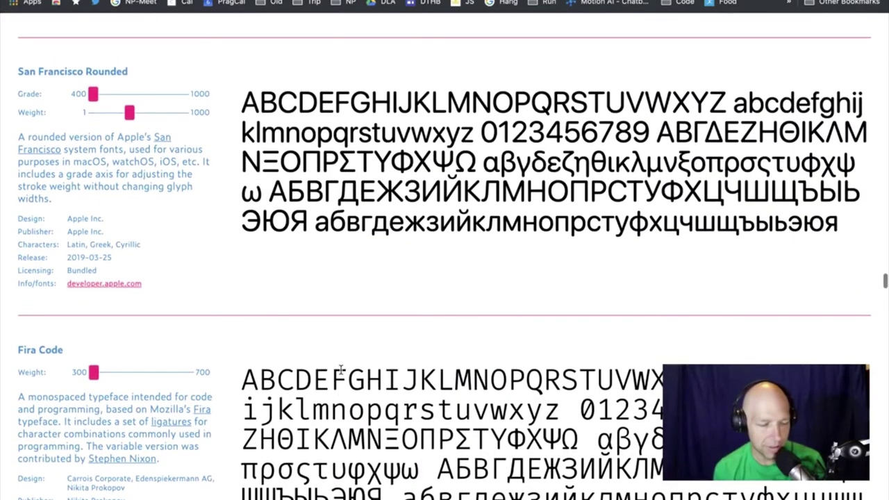
scroll(90, 143, up, 5)
scroll(89, 142, down, 5)
scroll(88, 144, up, 2)
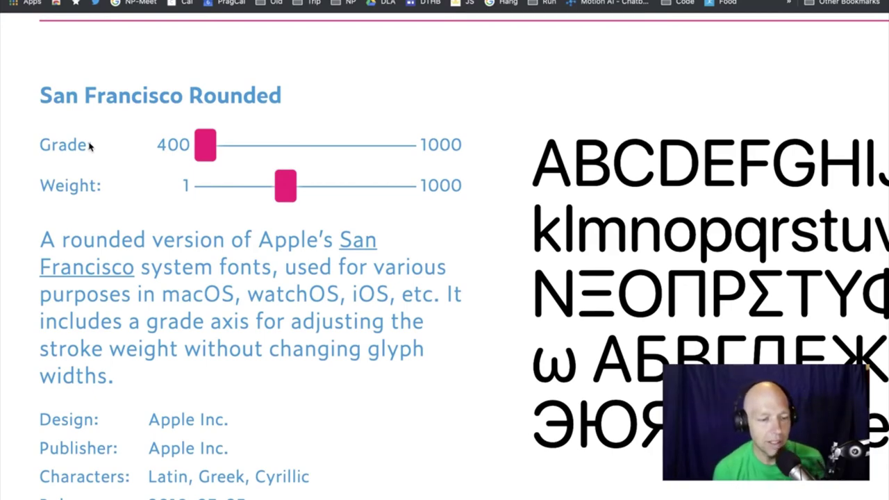
key(super+0)
scroll(79, 355, down, 5)
scroll(79, 355, up, 10)
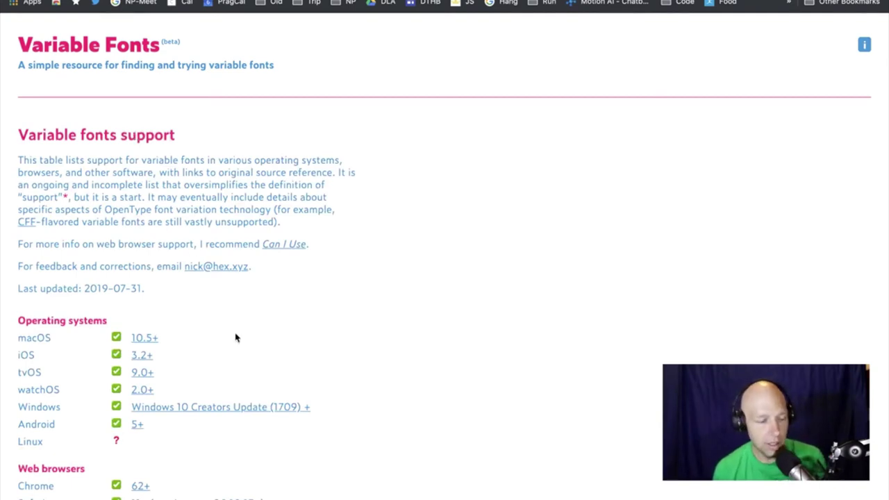
scroll(236, 337, down, 5)
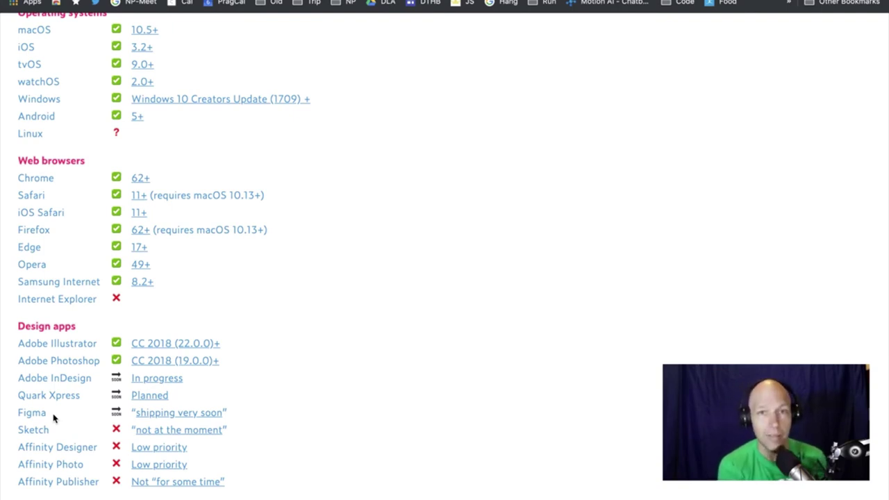
scroll(53, 417, up, 10)
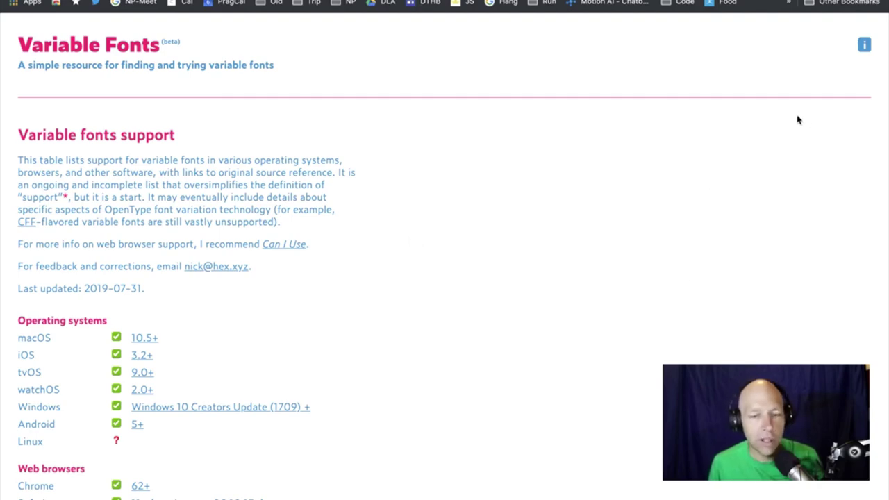
- Open a new tab and go to newpragmatic
key(super+t)
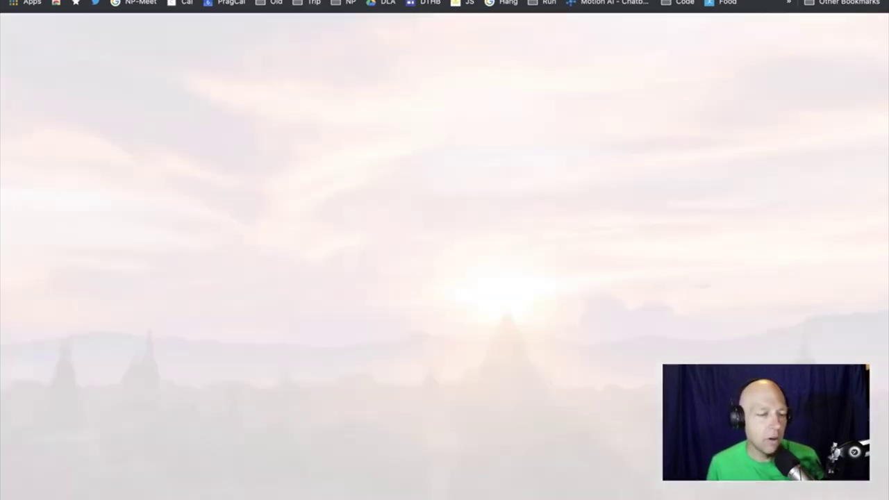
text(newpragmatic)
key(Return)
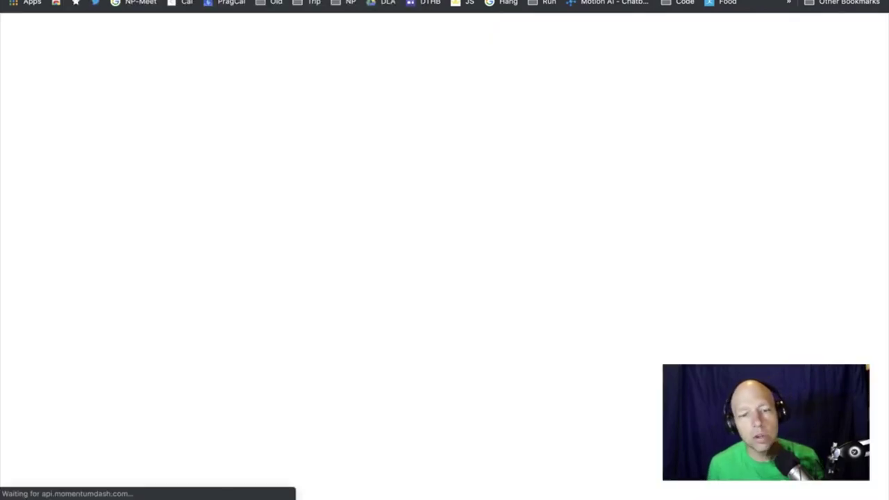